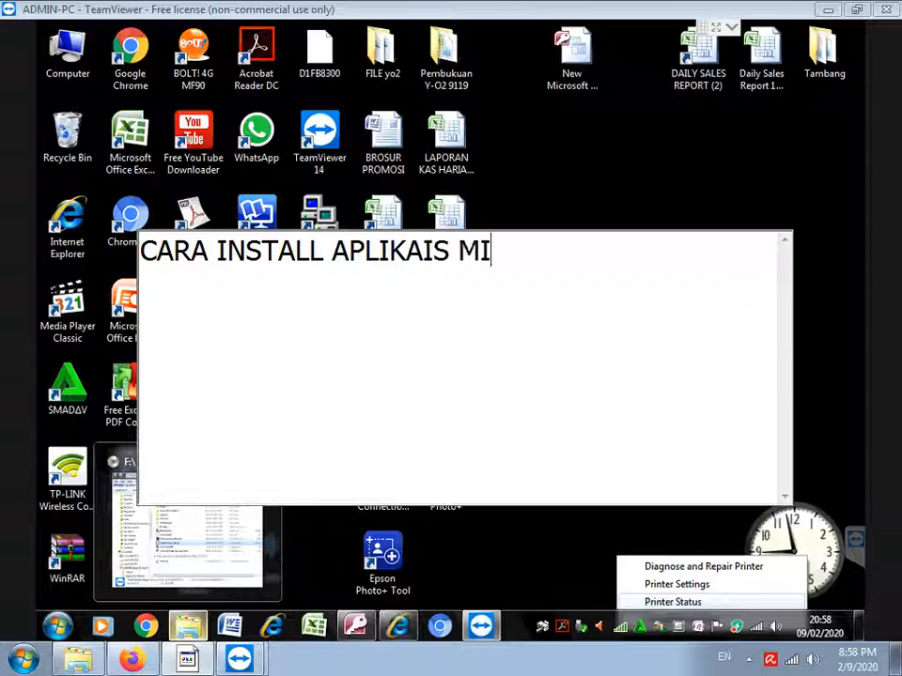
# Finish the title 'CARA INSTALL APLIKASI MINI MARKET PADA WINDOWS 7' and start the MySQL-check line below
pyautogui.press('BackSpace')
pyautogui.press('BackSpace')
pyautogui.press('BackSpace')
pyautogui.press('BackSpace')
pyautogui.press('BackSpace')
pyautogui.press('BackSpace')
pyautogui.write('S')
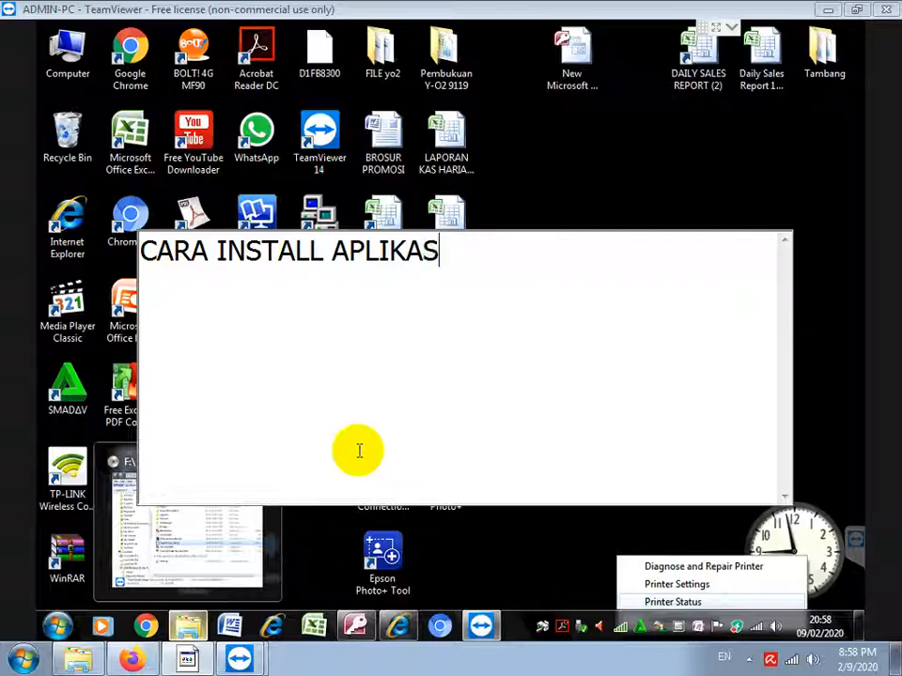
pyautogui.write('I MINI MARKE')
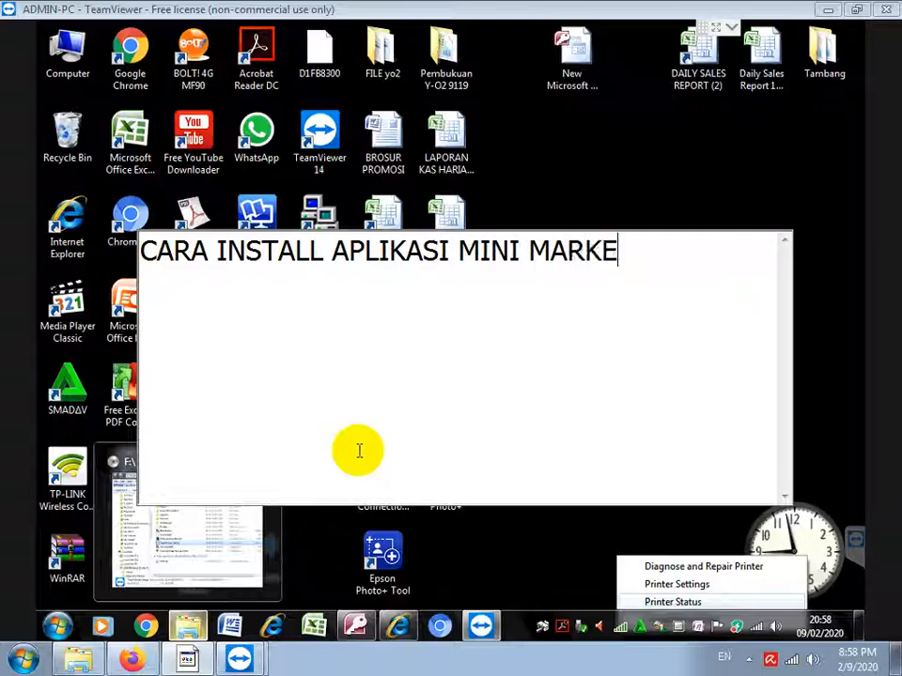
pyautogui.write('T PADA WINDOWS 7')
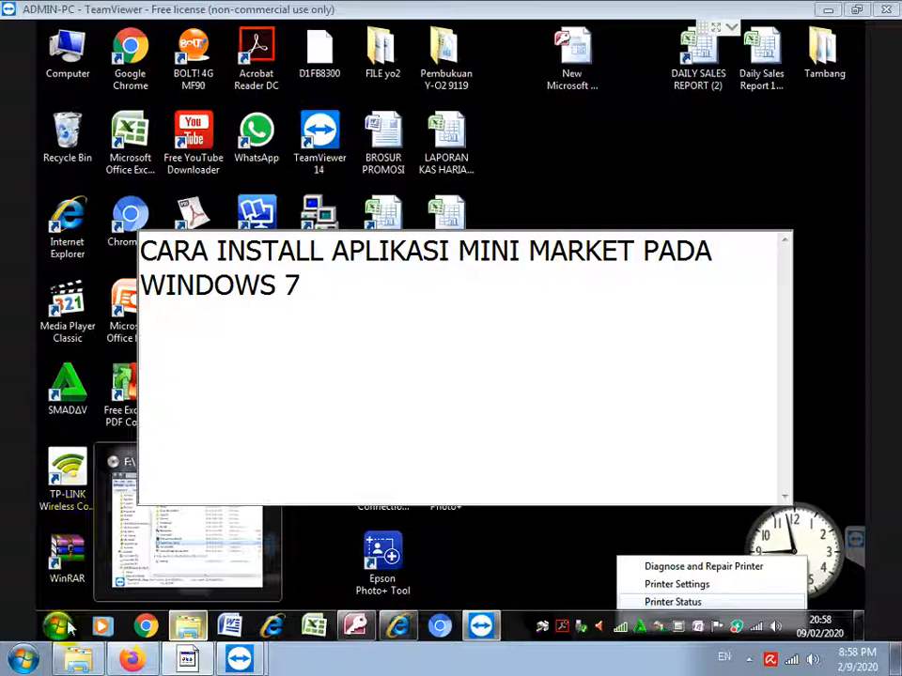
pyautogui.press('Return')
pyautogui.press('Return')
pyautogui.write('PER')
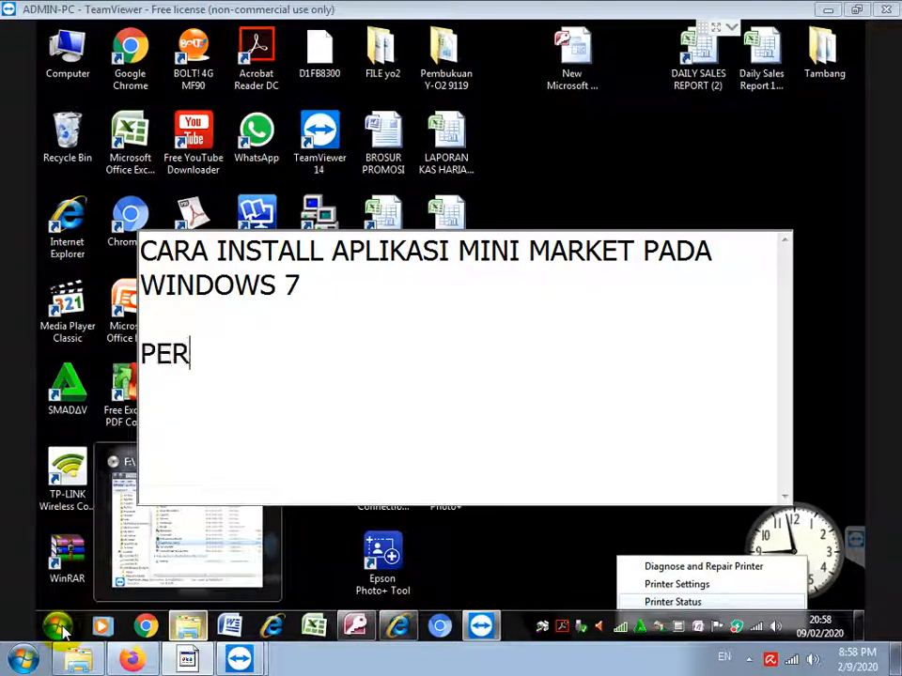
pyautogui.write('TAMA CEK APA')
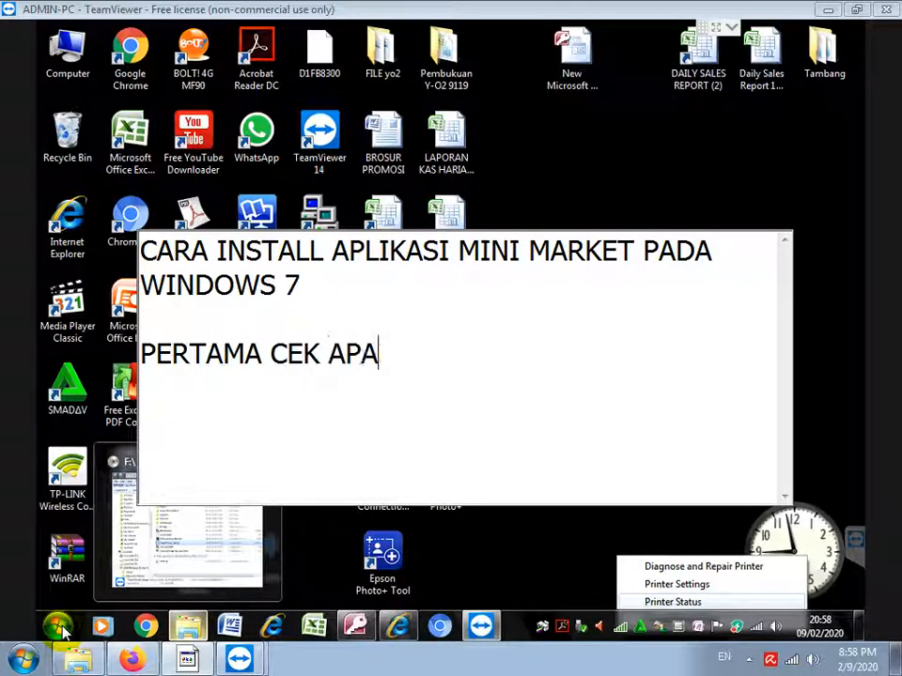
pyautogui.write('KAH US')
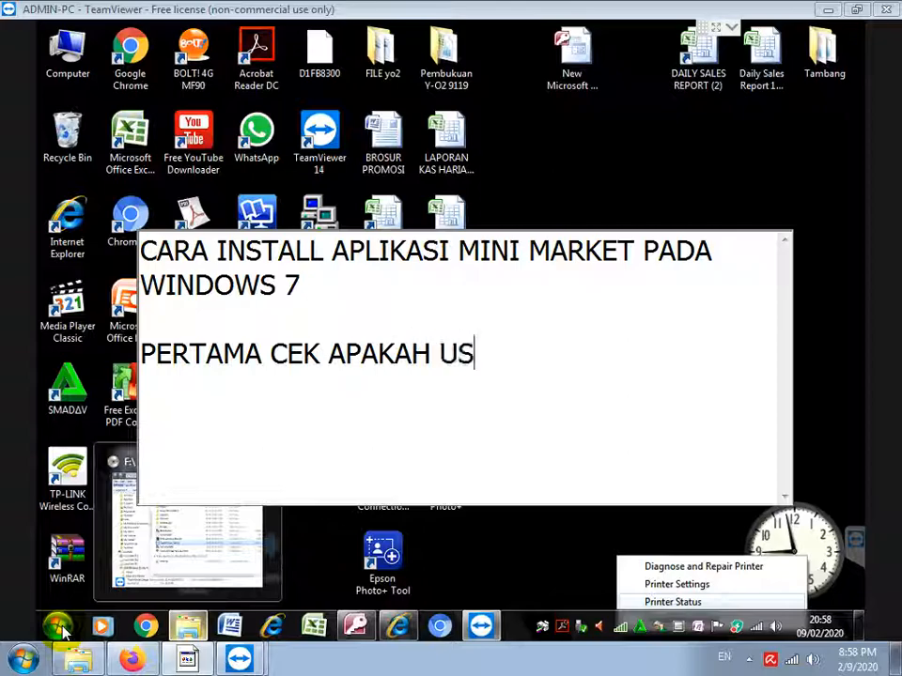
pyautogui.write('ER SUDAH PER')
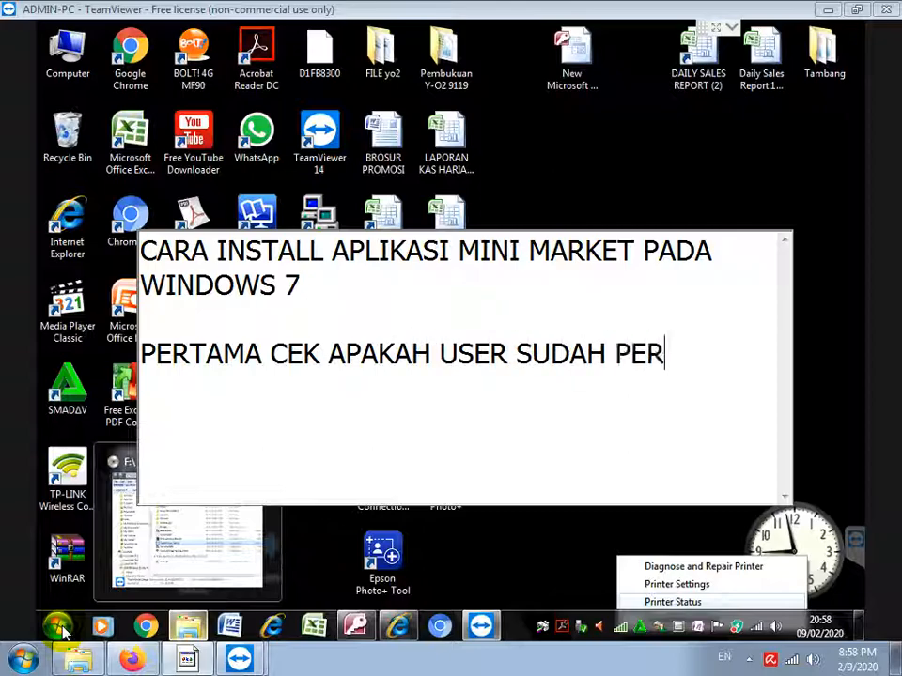
pyautogui.write('NAH INSTALL MYSQL NYA')
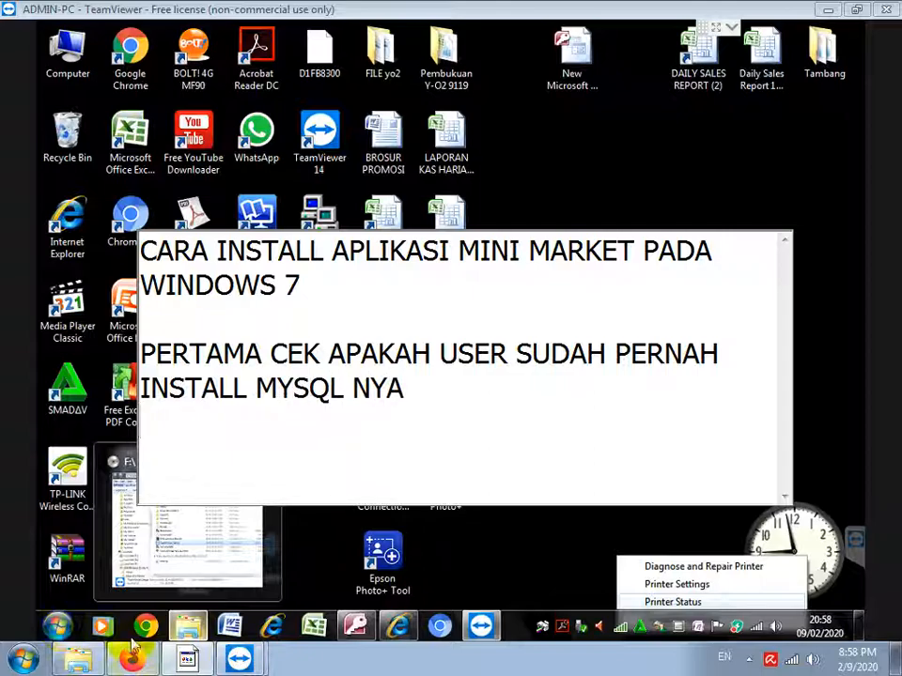
# Show the Start menu's All Programs list and scroll down through the installed program folders
pyautogui.click(62, 631)
pyautogui.click(60, 630)
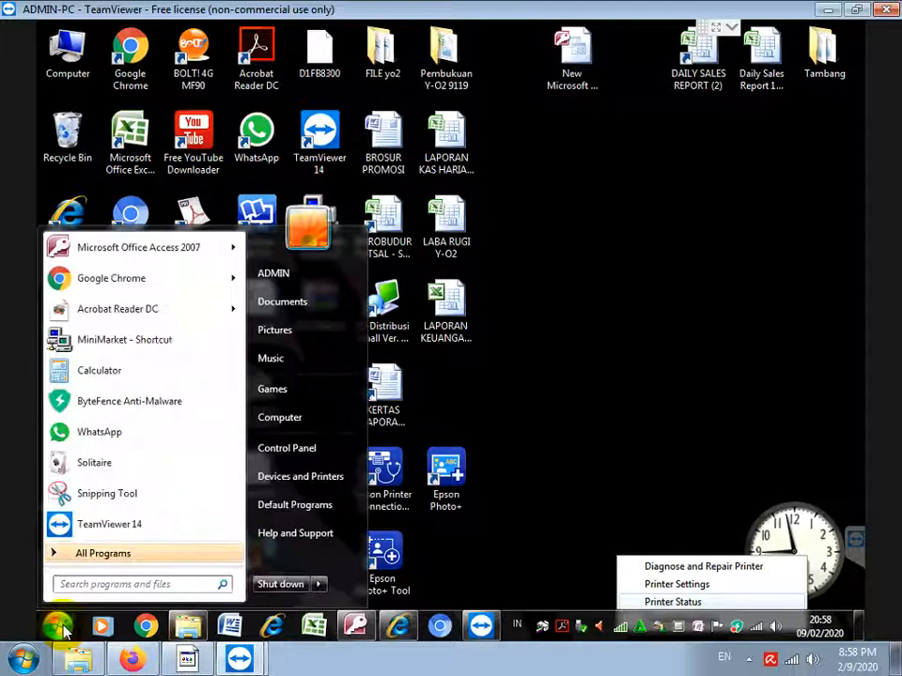
pyautogui.click(95, 551)
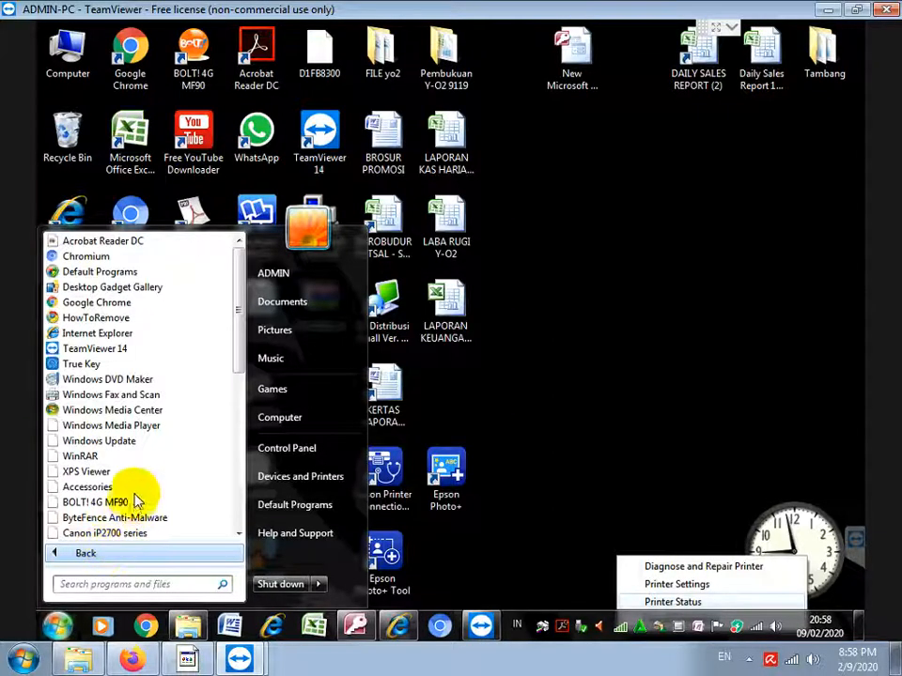
pyautogui.scroll(-5, 146, 470)
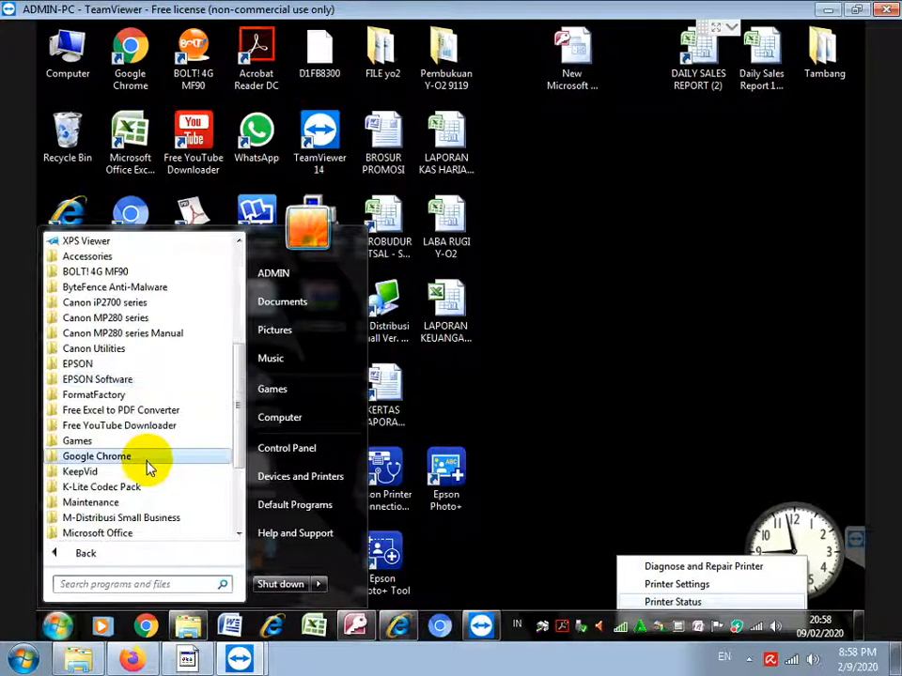
pyautogui.scroll(-3, 147, 470)
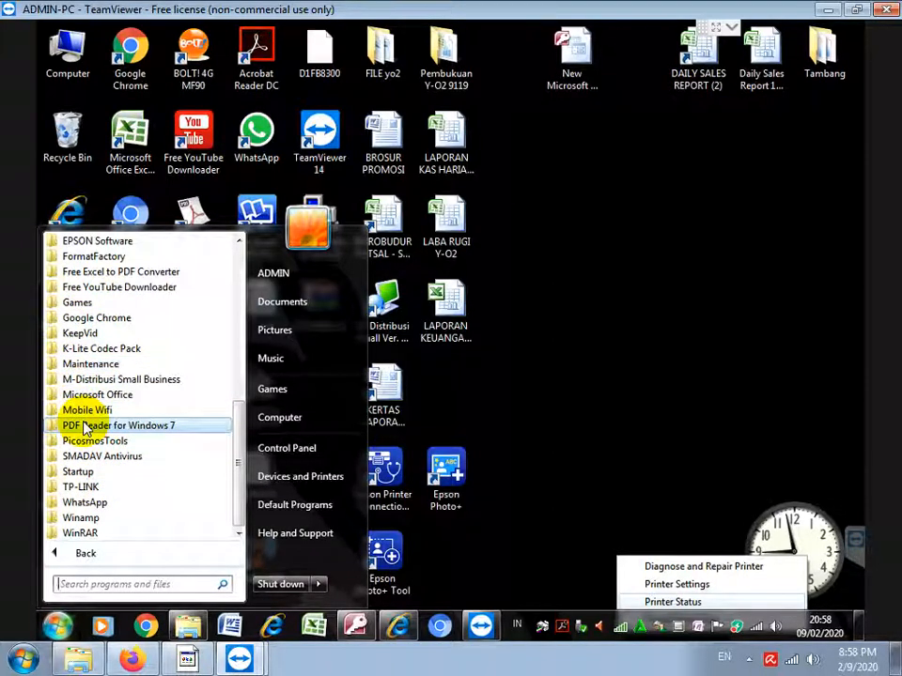
# Add the note line 'KALAU BELU CEK TERLEBIH DAHULU WINDOWSNYA 32 ATAU 64 BIT' in Notepad
pyautogui.click(188, 659)
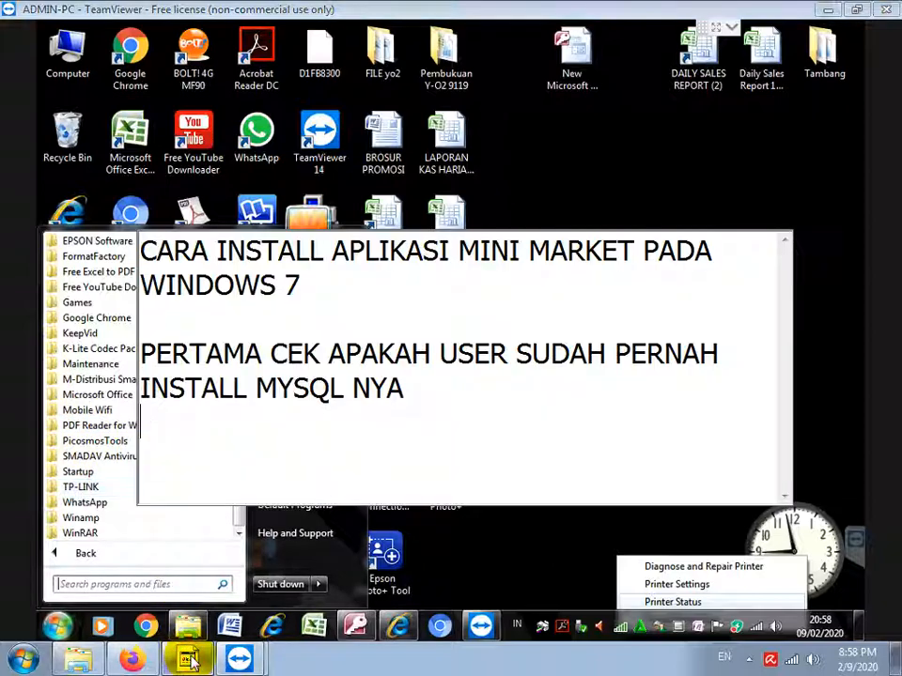
pyautogui.write('KALAU B')
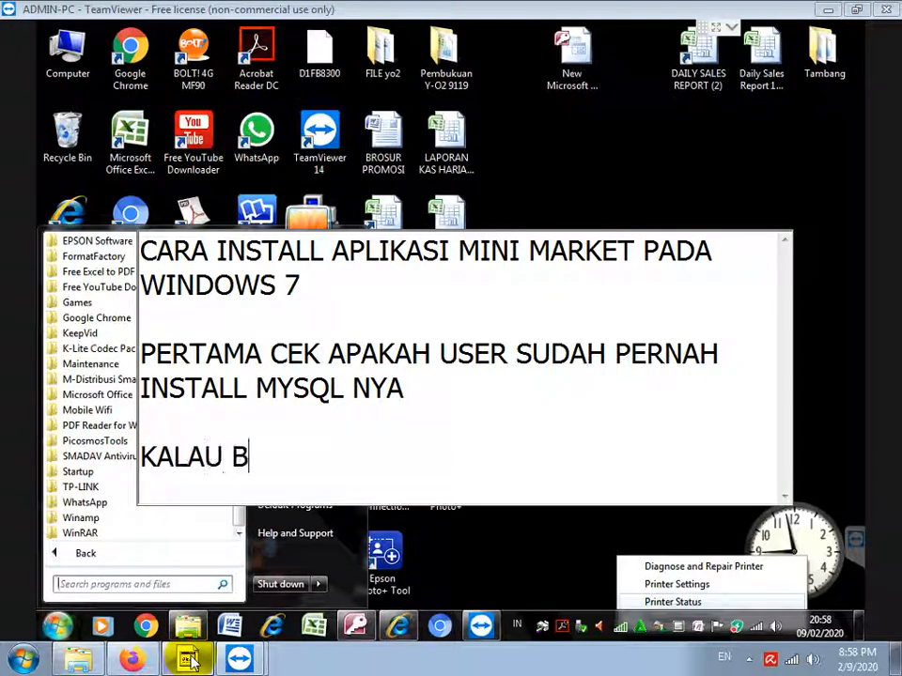
pyautogui.write('ELU CEK TERLEBIH DAHULU')
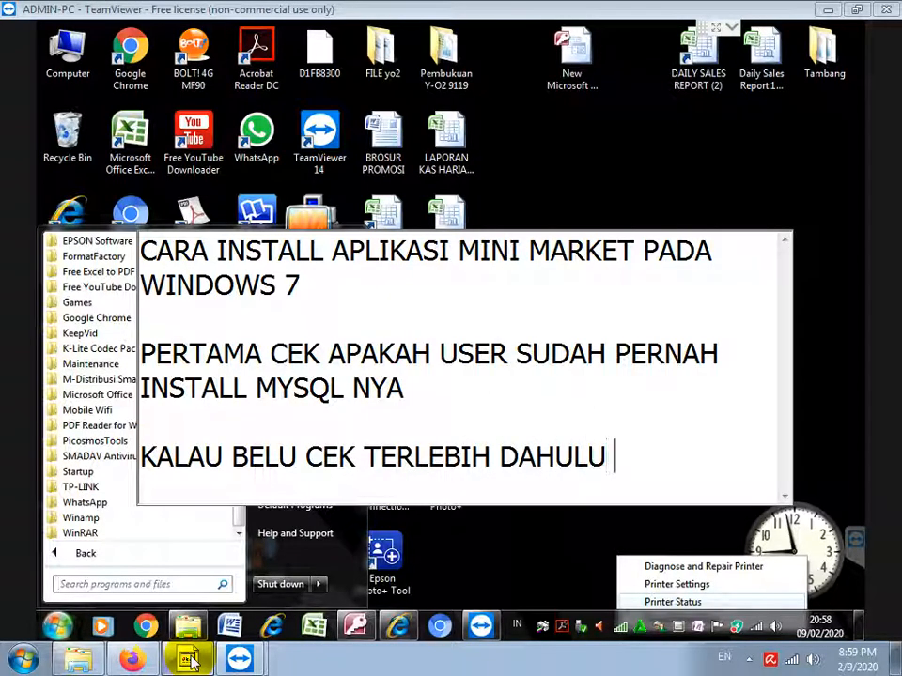
pyautogui.write(' WINDOWSN')
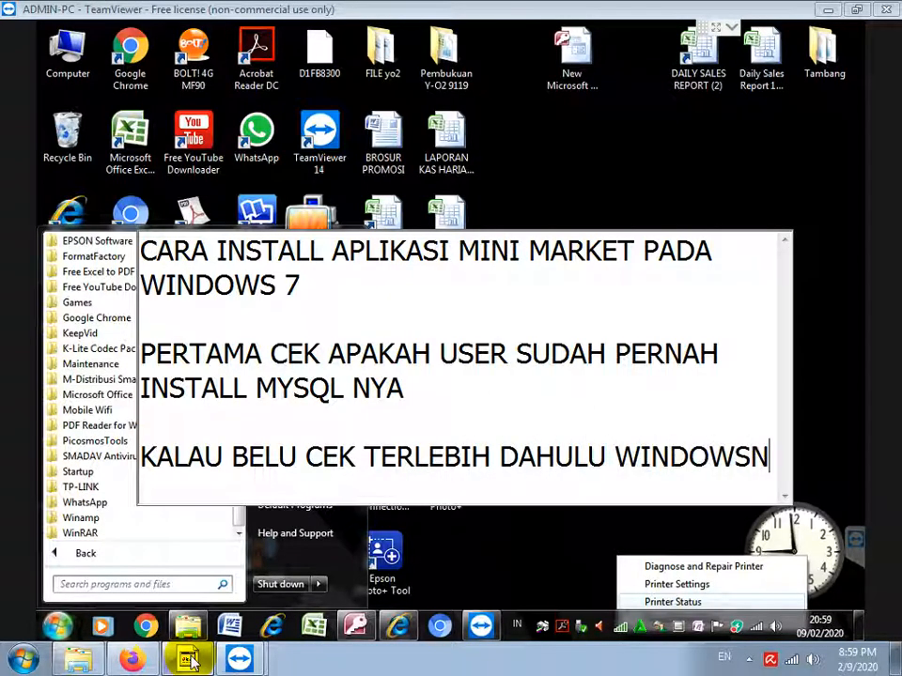
pyautogui.write('YA 32 ATAU 64 BIT')
pyautogui.press('Return')
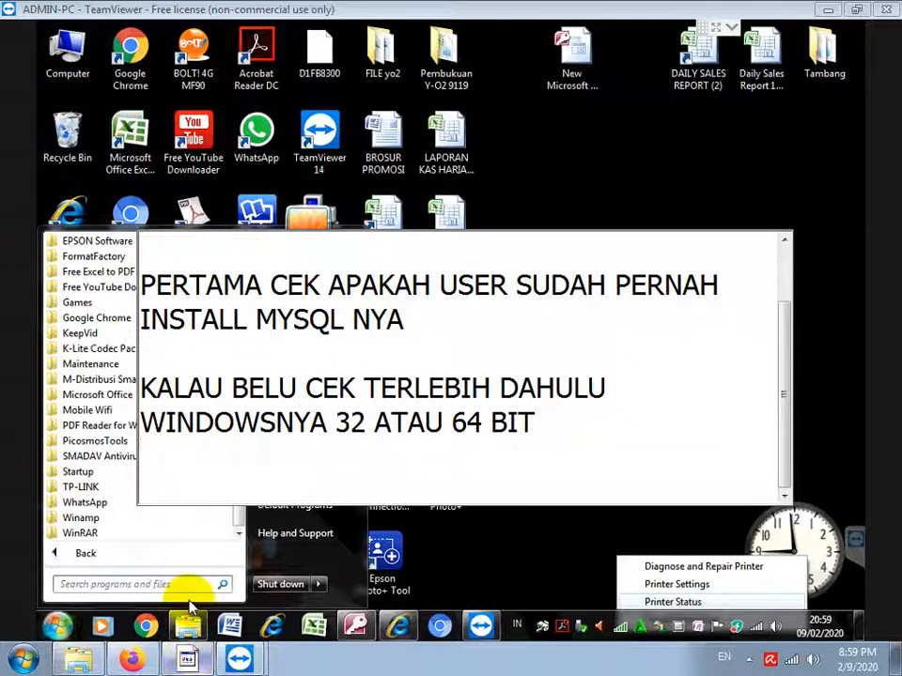
# Open the Computer's System properties page to check the Windows system type
pyautogui.click(58, 625)
pyautogui.click(58, 625)
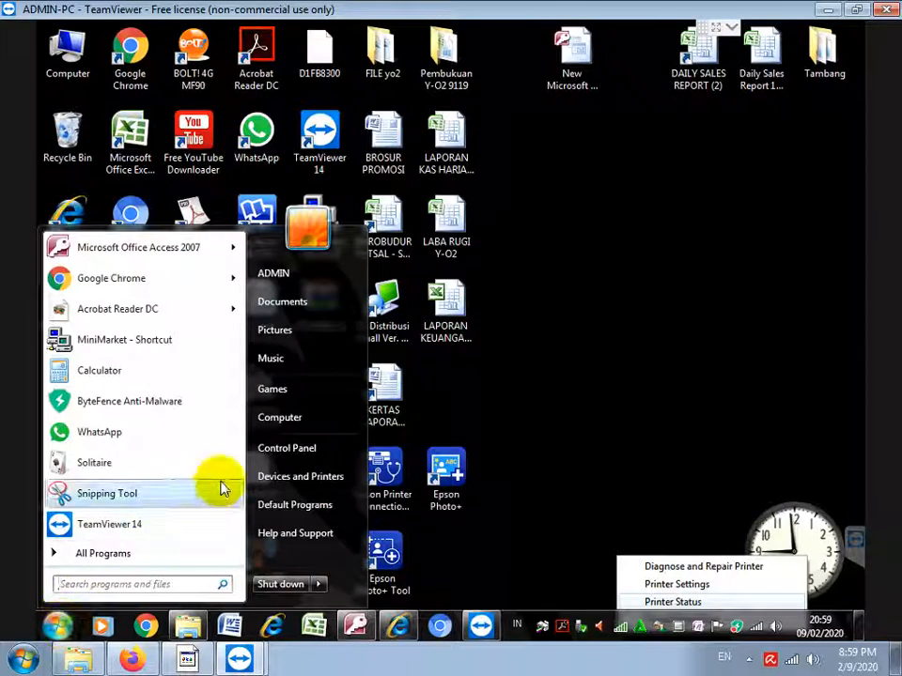
pyautogui.rightClick(284, 420)
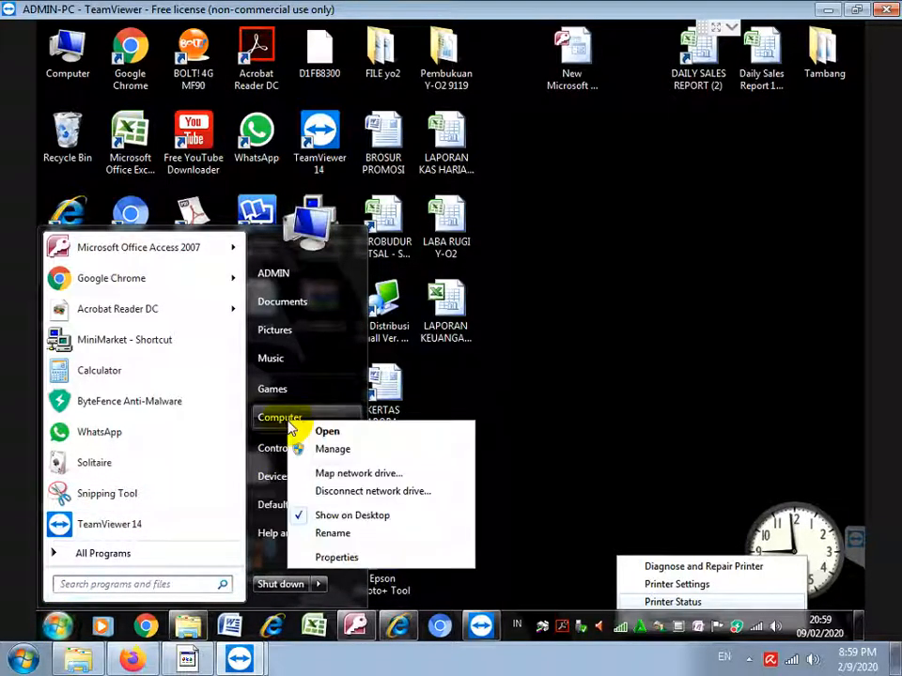
pyautogui.click(340, 559)
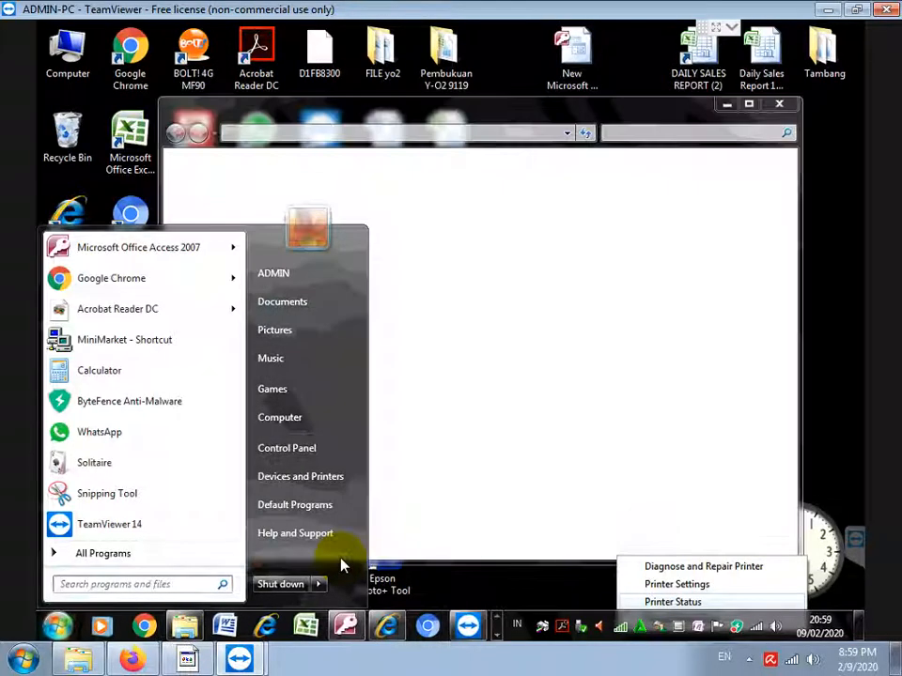
pyautogui.click(499, 346)
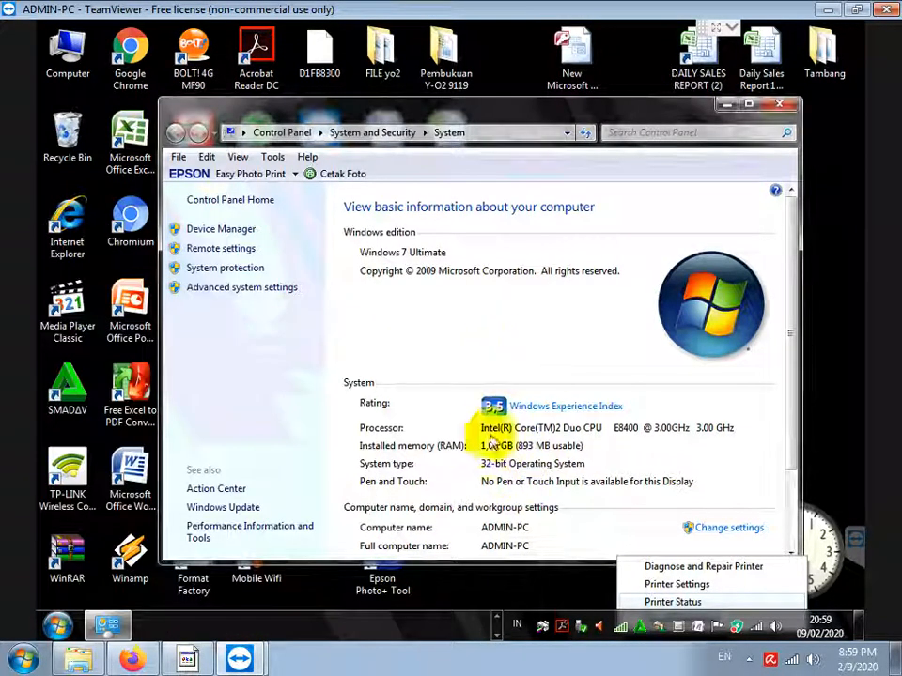
# Add the note 'WINDOWS NYA 32 BIT JADI INSTALL MYSQL YANG 32BIT JUGA' in Notepad
pyautogui.click(190, 662)
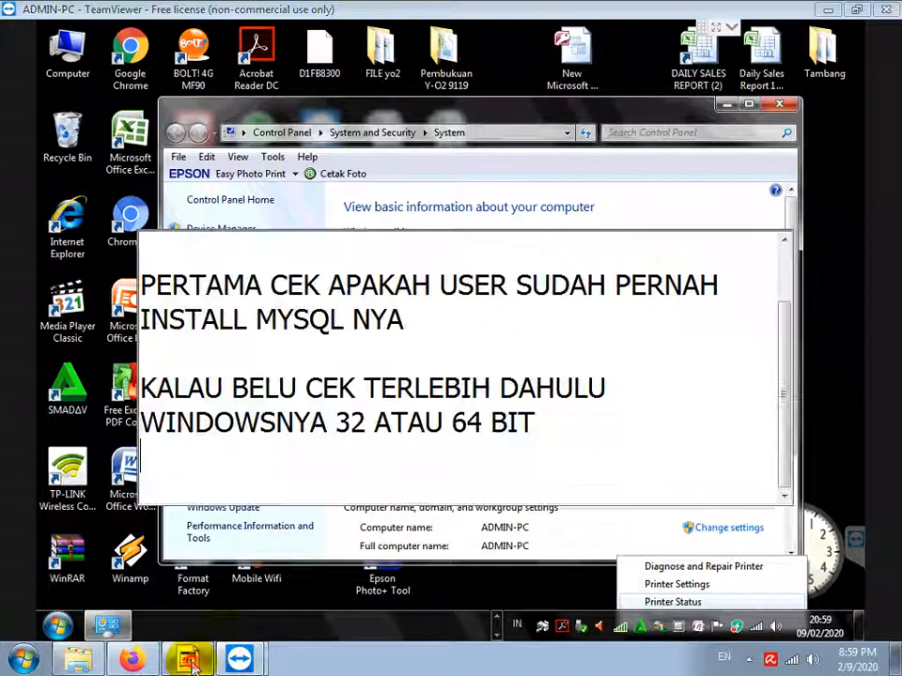
pyautogui.press('Return')
pyautogui.write('WIN')
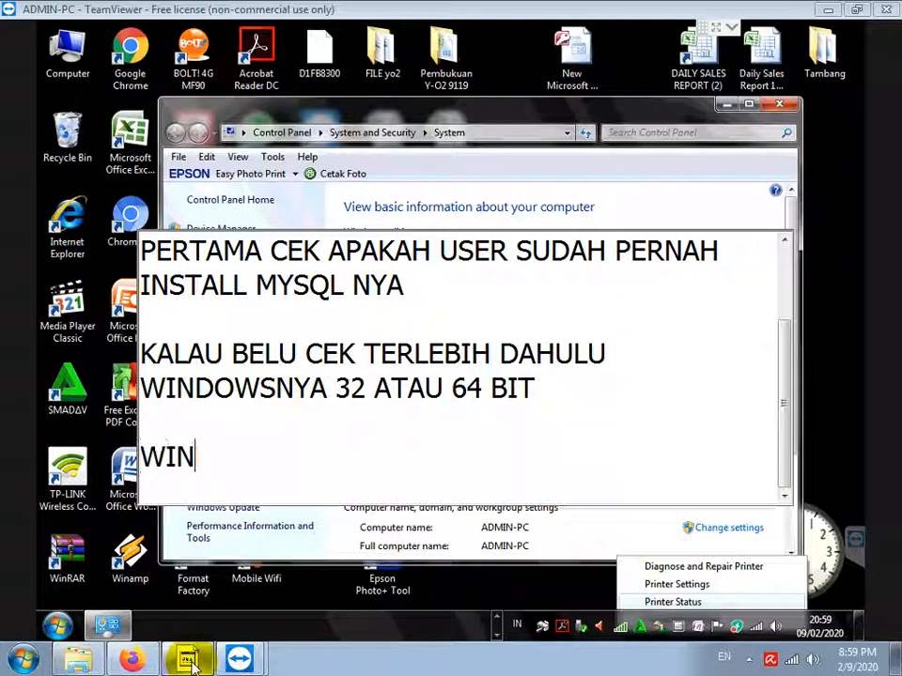
pyautogui.write('DOWS NYA 32 BIT JADI IN')
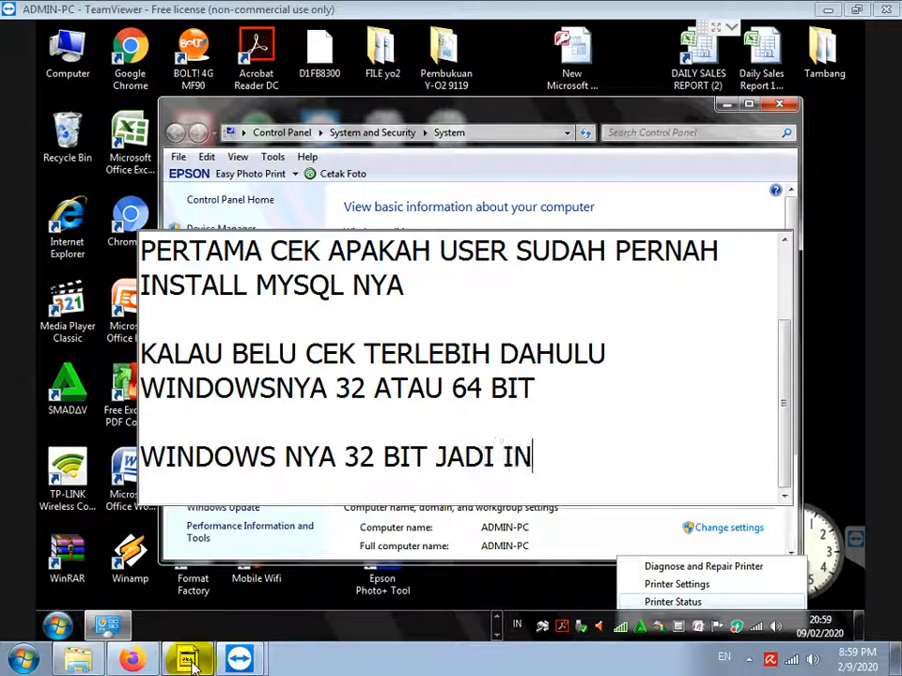
pyautogui.write('STALL MYSQL YANG 322')
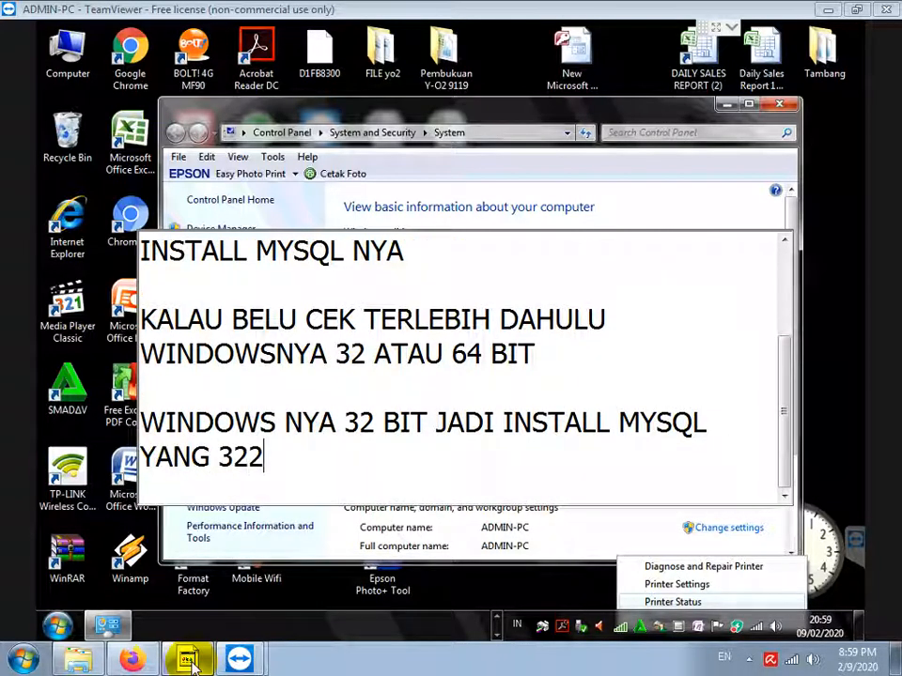
pyautogui.press('BackSpace')
pyautogui.write('BIT JUGA')
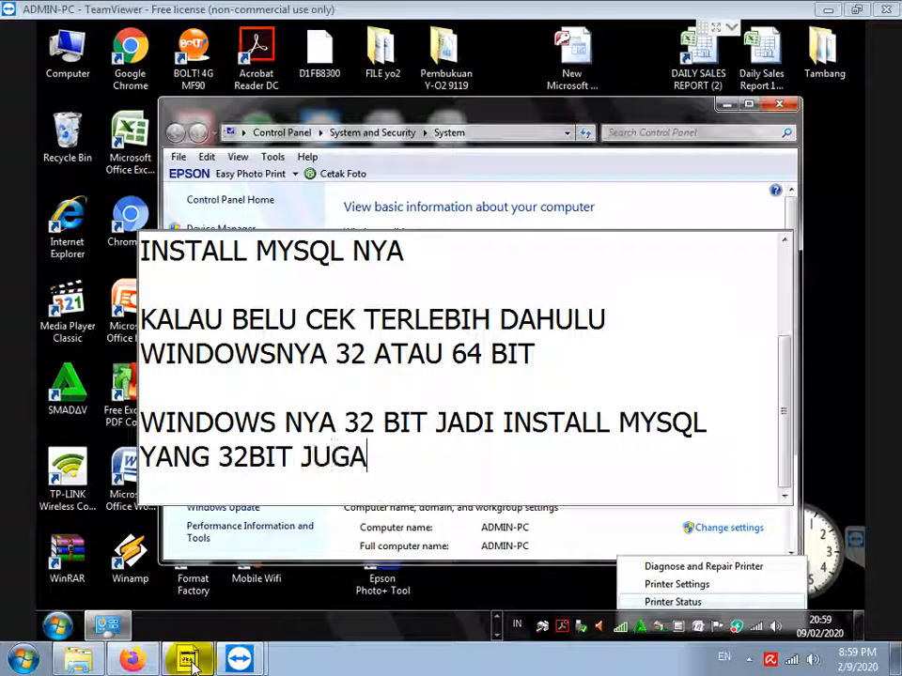
pyautogui.press('Return')
pyautogui.press('Return')
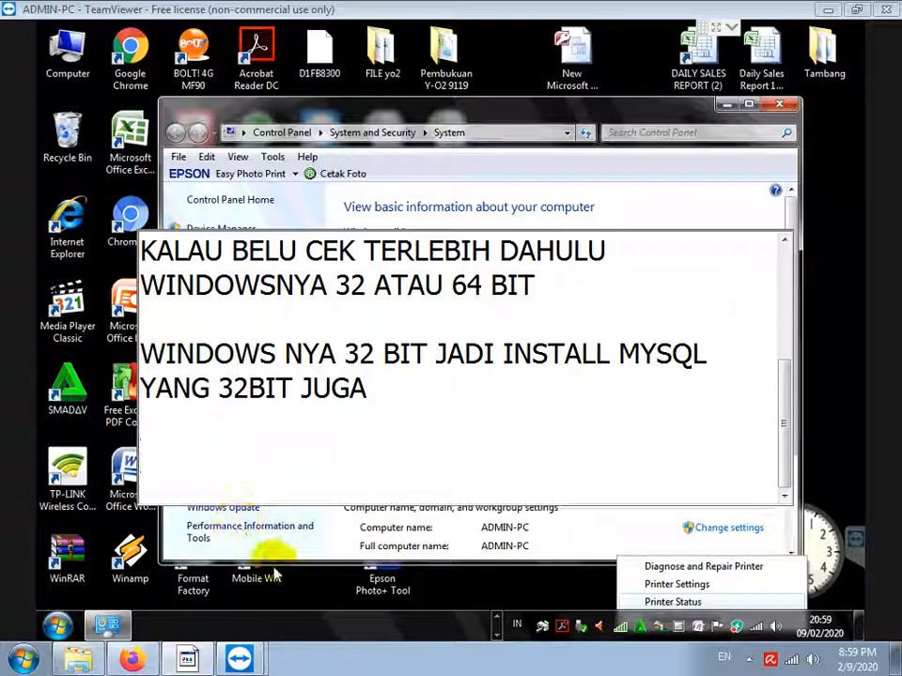
# In Windows Explorer, open the mysql folder on the DVD drive
pyautogui.rightClick(58, 624)
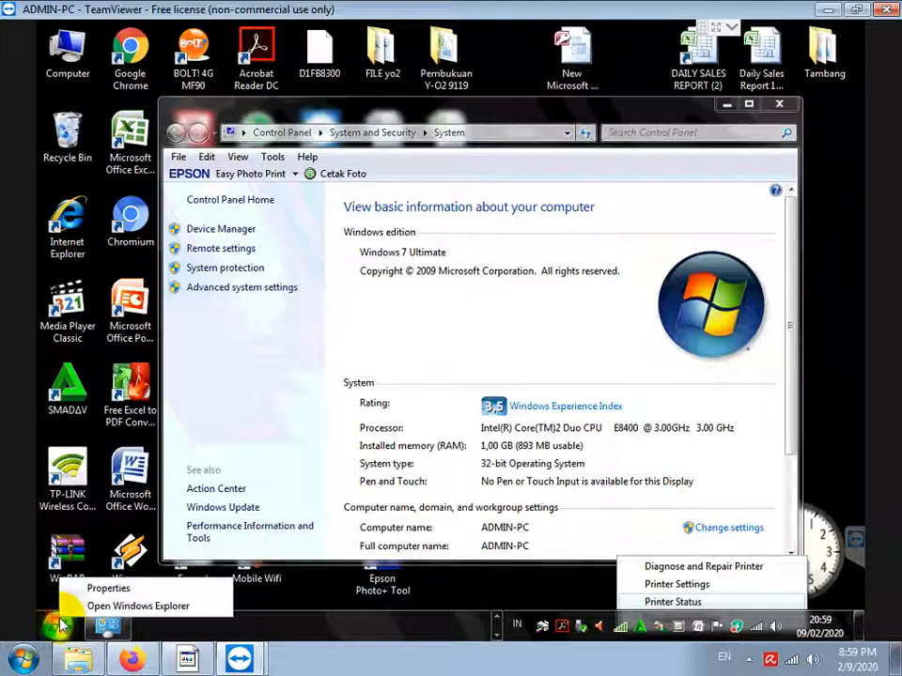
pyautogui.click(114, 609)
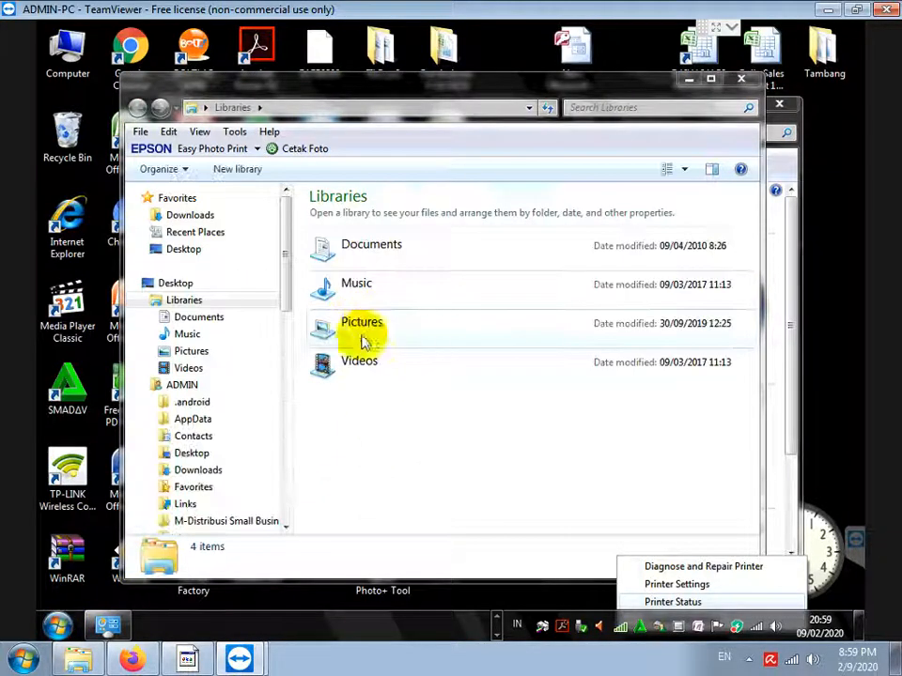
pyautogui.click(287, 502)
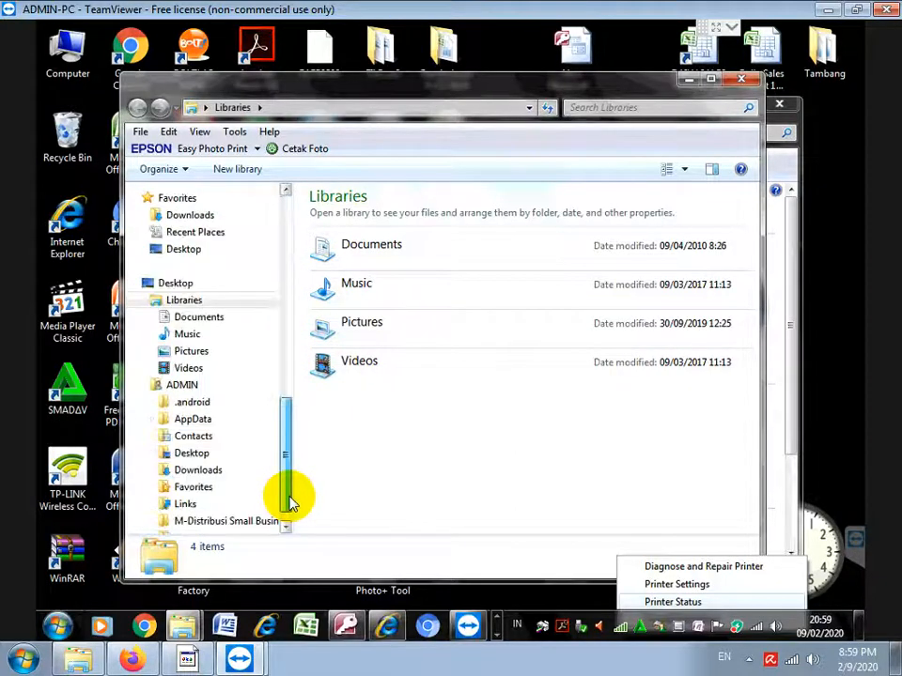
pyautogui.click(287, 249)
pyautogui.click(231, 447)
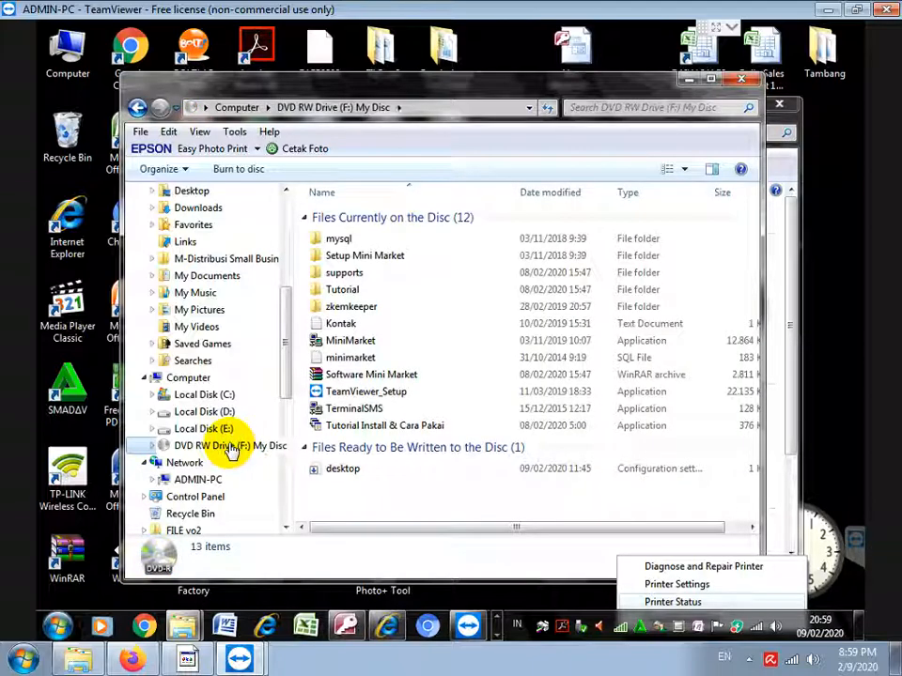
pyautogui.click(334, 244)
pyautogui.doubleClick(335, 246)
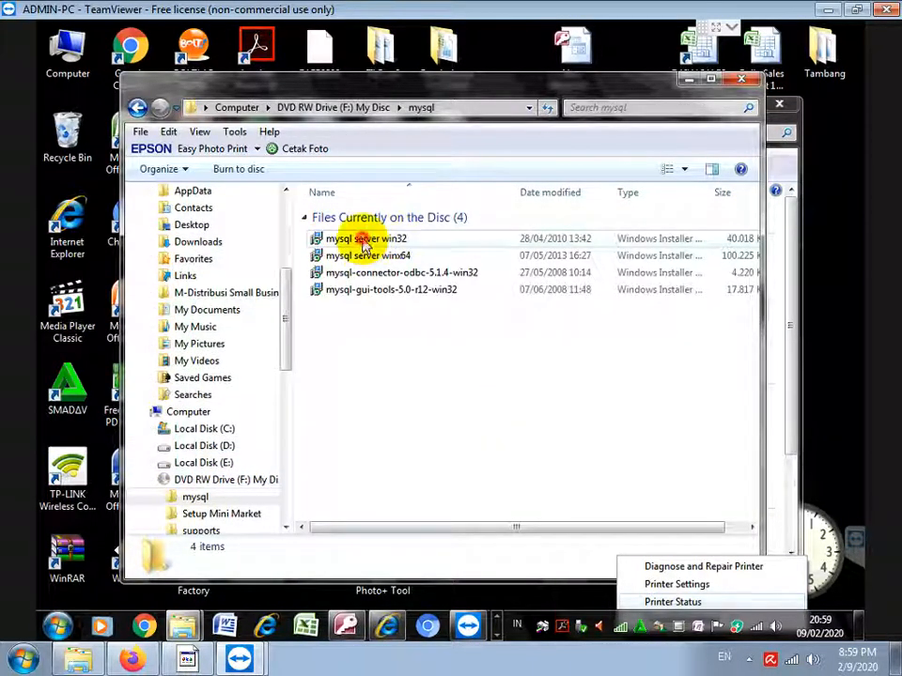
# Launch the 32-bit 'mysql server win32' installer
pyautogui.click(365, 244)
pyautogui.doubleClick(365, 243)
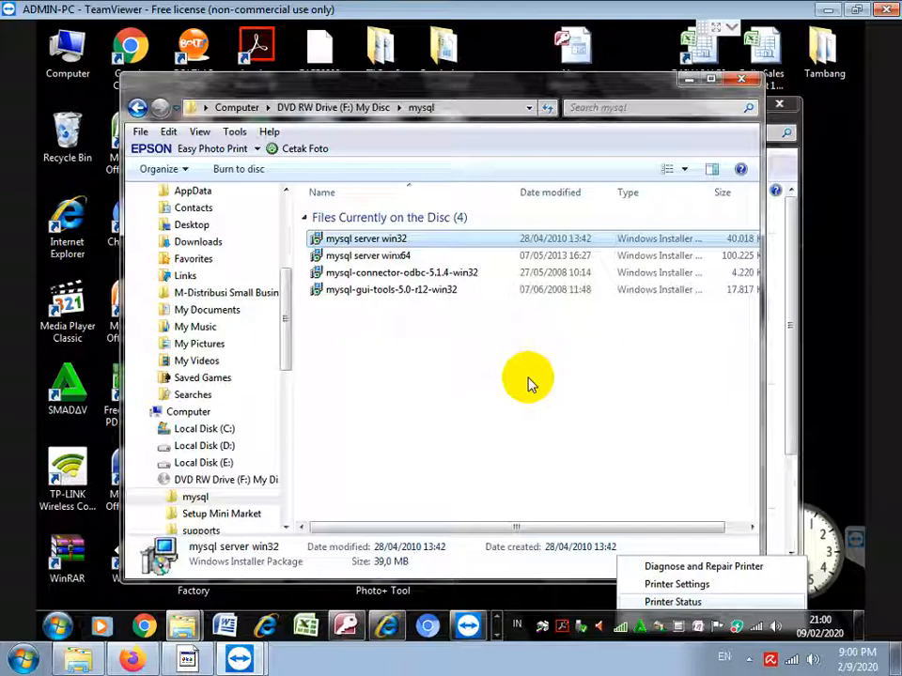
pyautogui.click(498, 634)
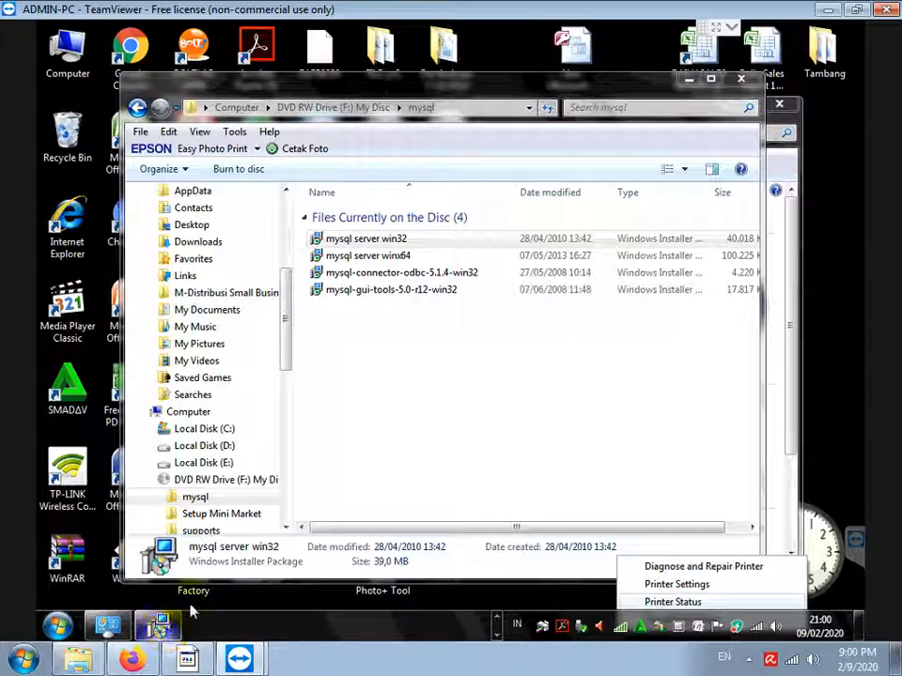
# Install MySQL Server 5.1 with the Typical setup, allowing the flagged ByteFence installation to proceed
pyautogui.click(155, 628)
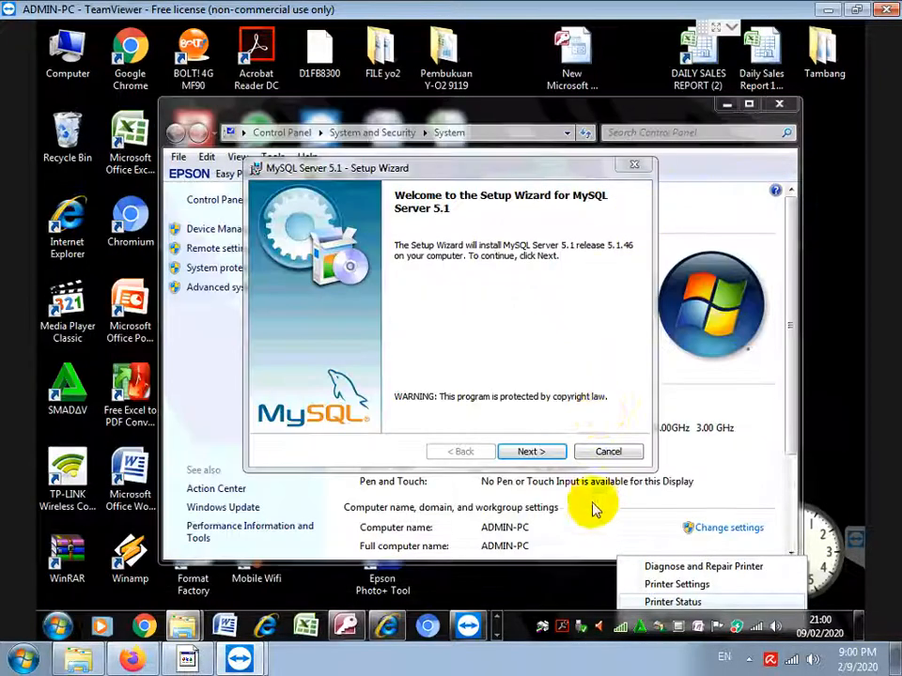
pyautogui.click(528, 452)
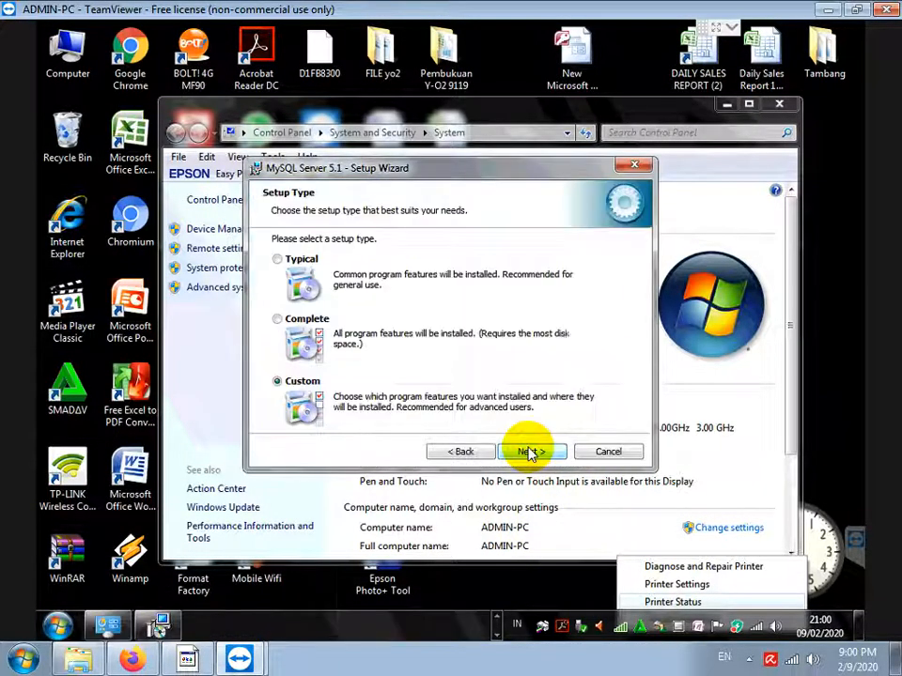
pyautogui.click(277, 259)
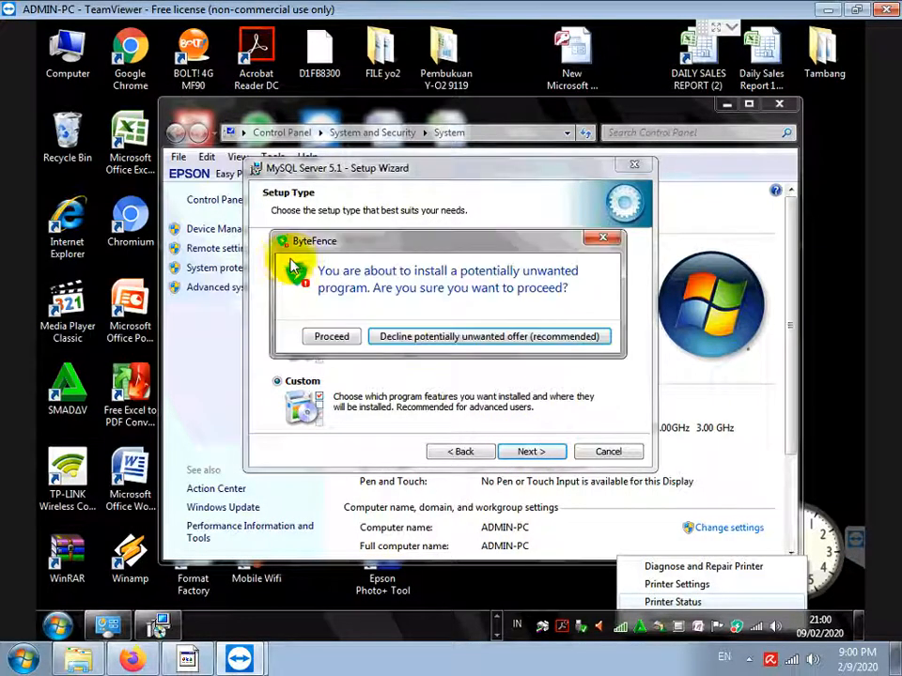
pyautogui.click(331, 336)
pyautogui.click(529, 452)
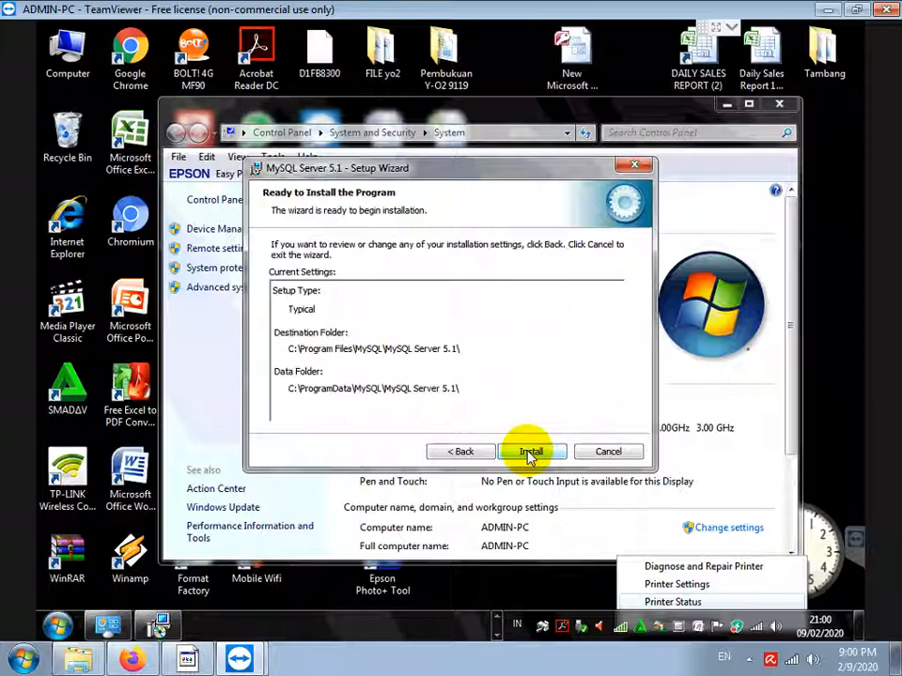
pyautogui.click(529, 452)
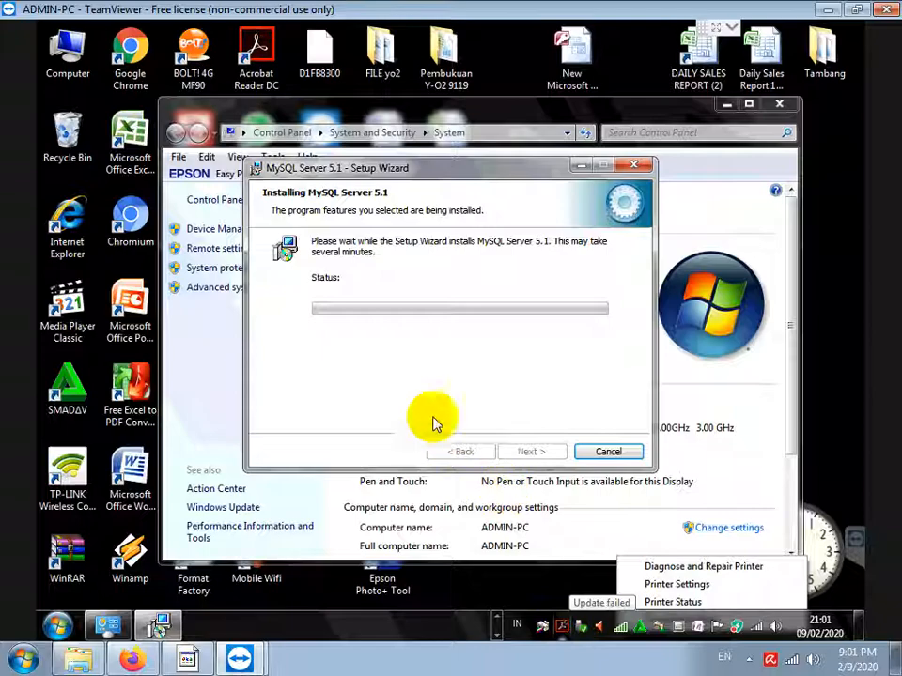
pyautogui.click(398, 366)
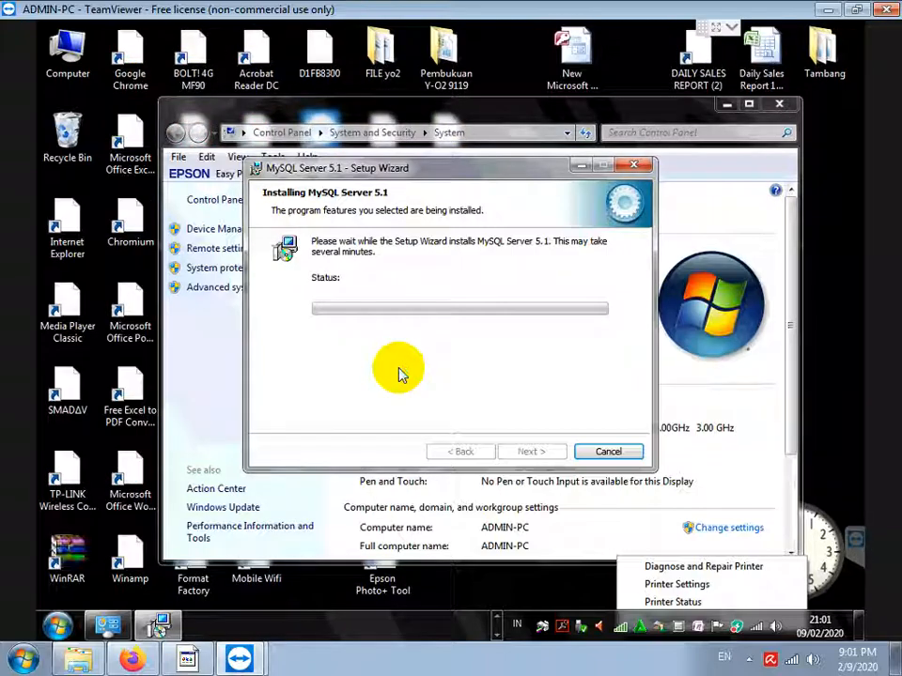
# Skip the Enterprise promotion pages, turn off registration, and finish the setup
pyautogui.click(548, 451)
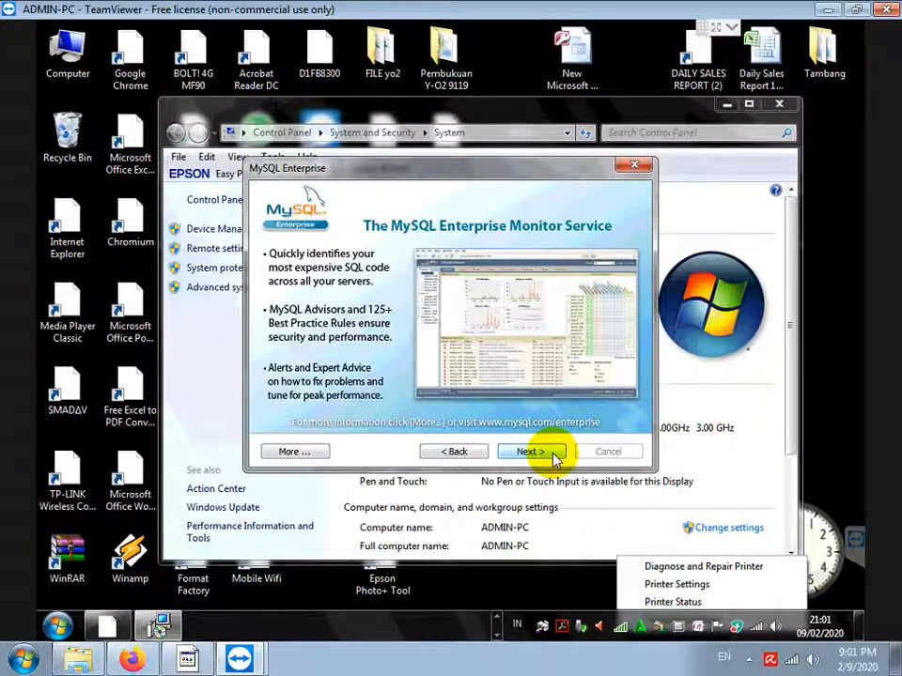
pyautogui.click(552, 452)
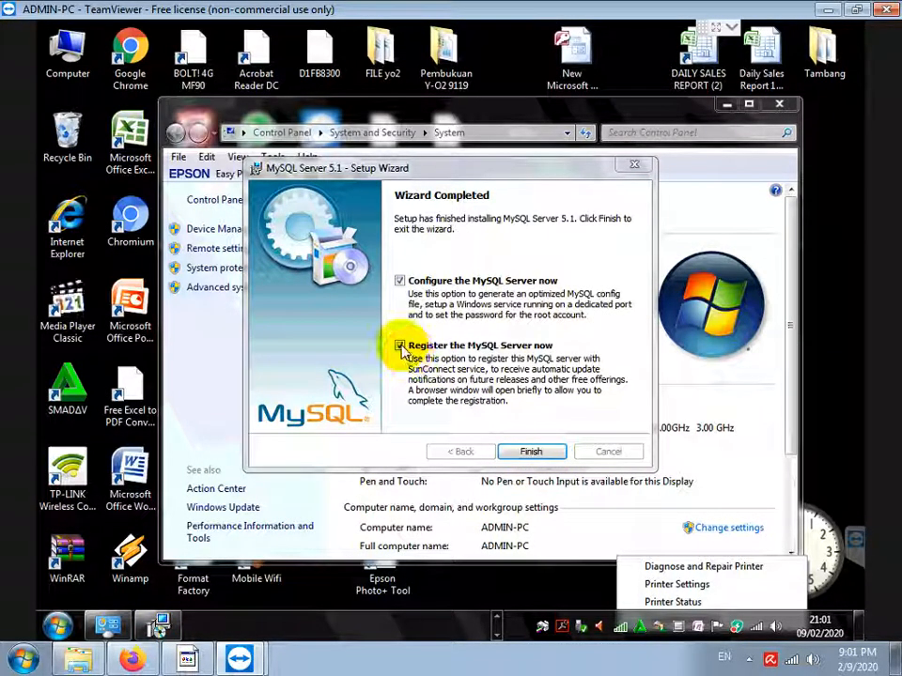
pyautogui.click(400, 346)
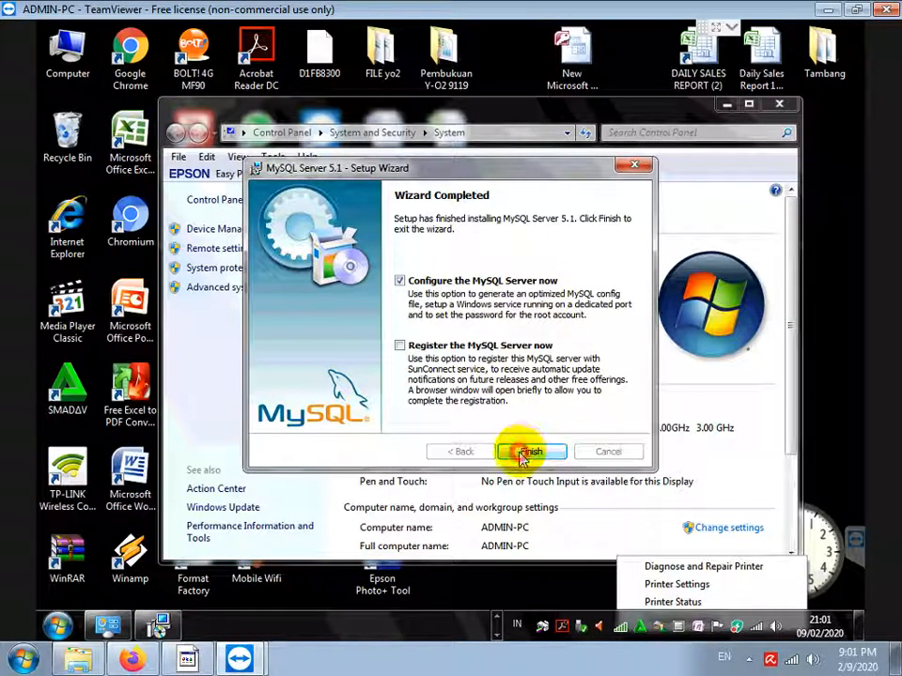
pyautogui.click(526, 453)
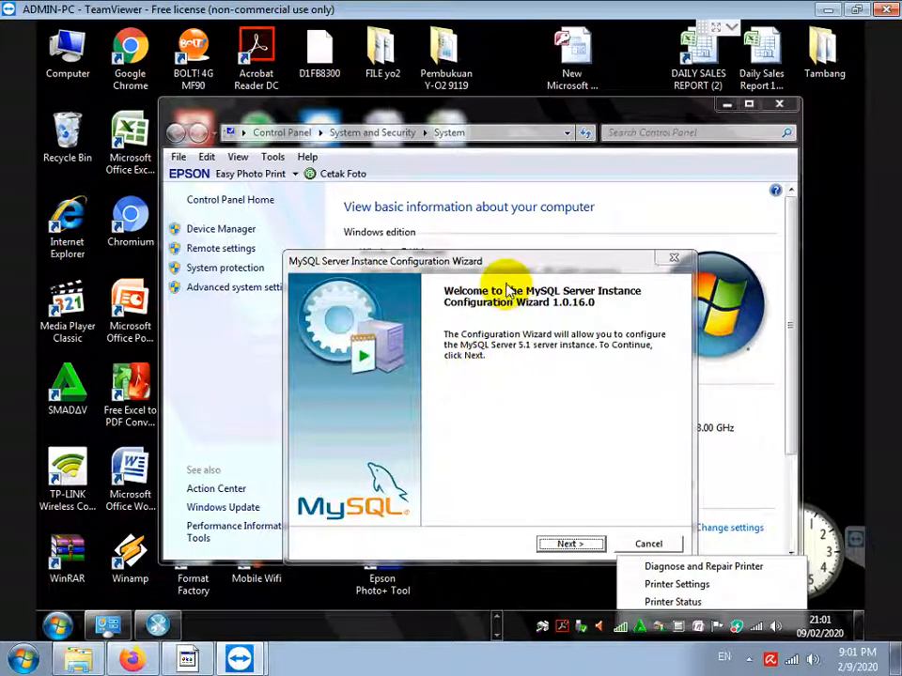
# Accept Detailed Configuration, Developer Machine and default database settings, and enable the port 3306 firewall exception
pyautogui.moveTo(493, 262); pyautogui.dragTo(463, 112)
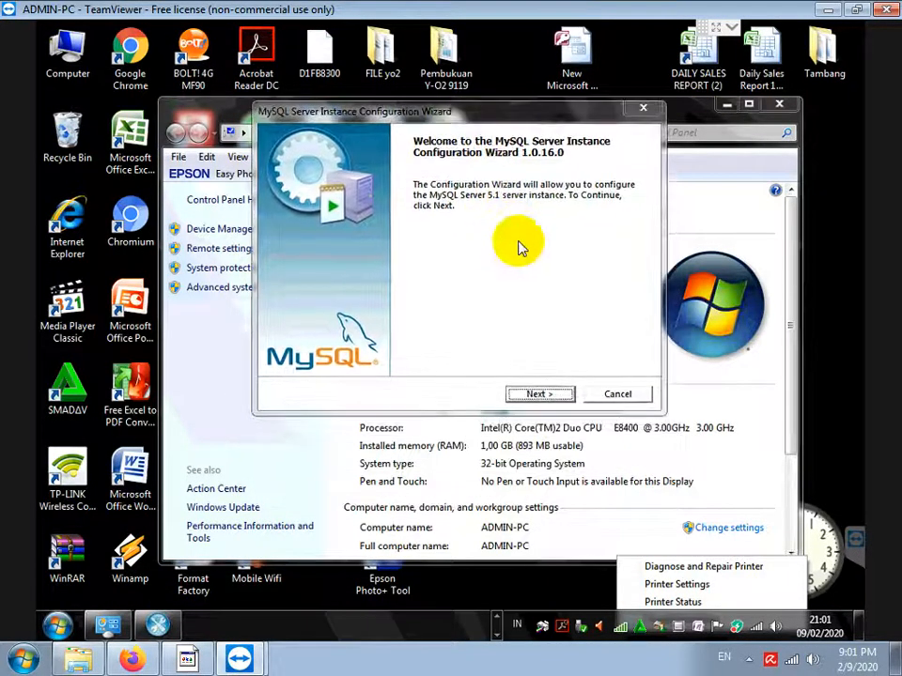
pyautogui.click(537, 396)
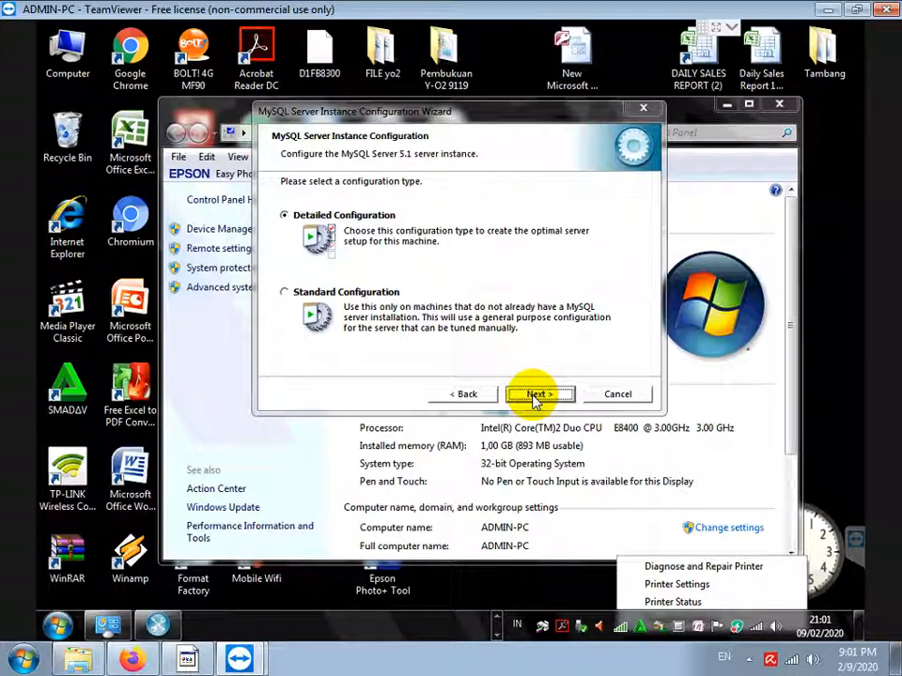
pyautogui.click(535, 396)
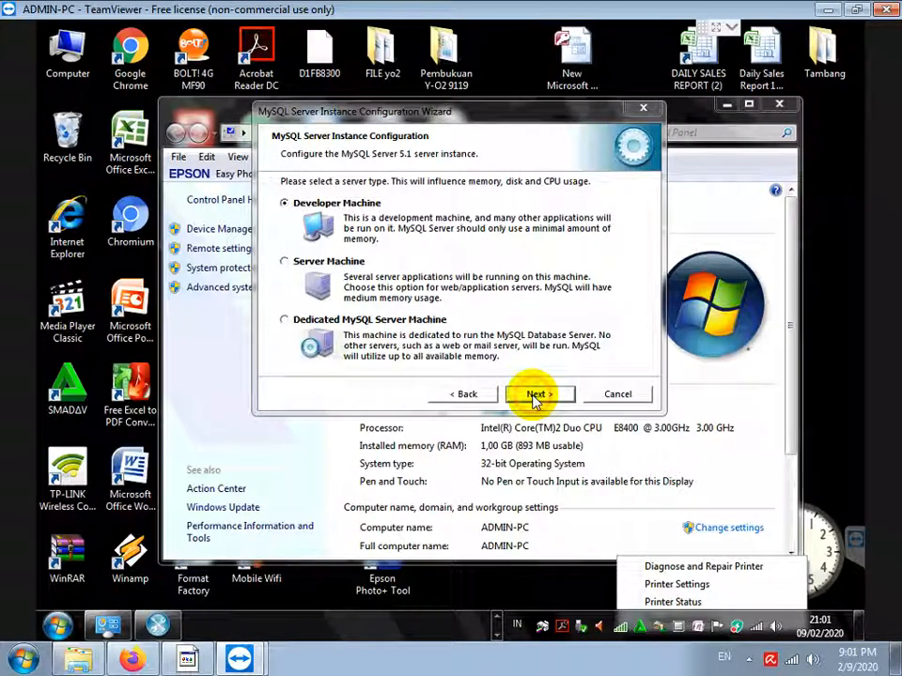
pyautogui.click(534, 395)
pyautogui.click(534, 396)
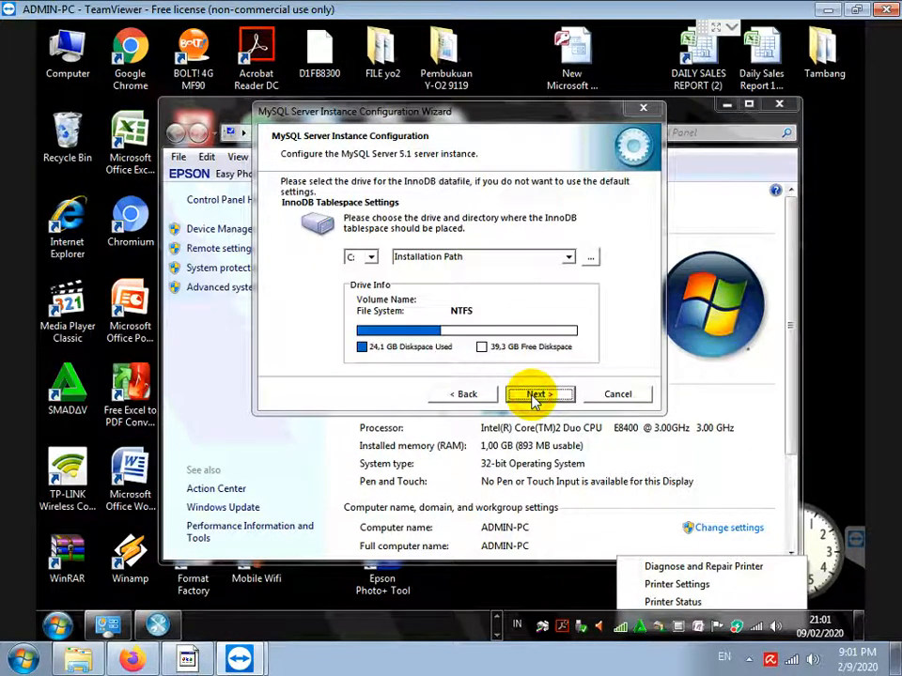
pyautogui.click(534, 395)
pyautogui.click(538, 395)
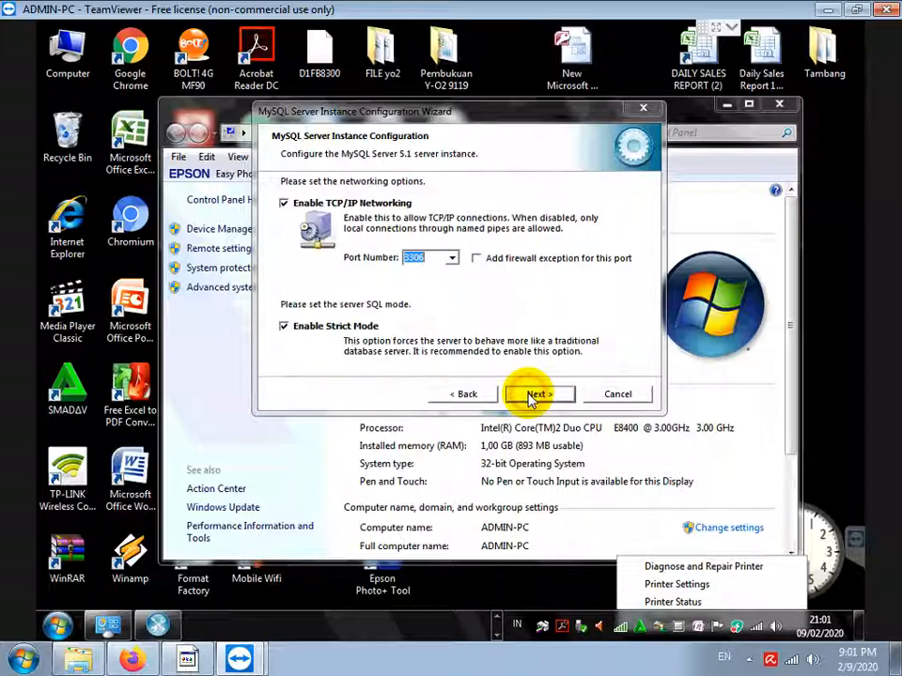
pyautogui.click(476, 257)
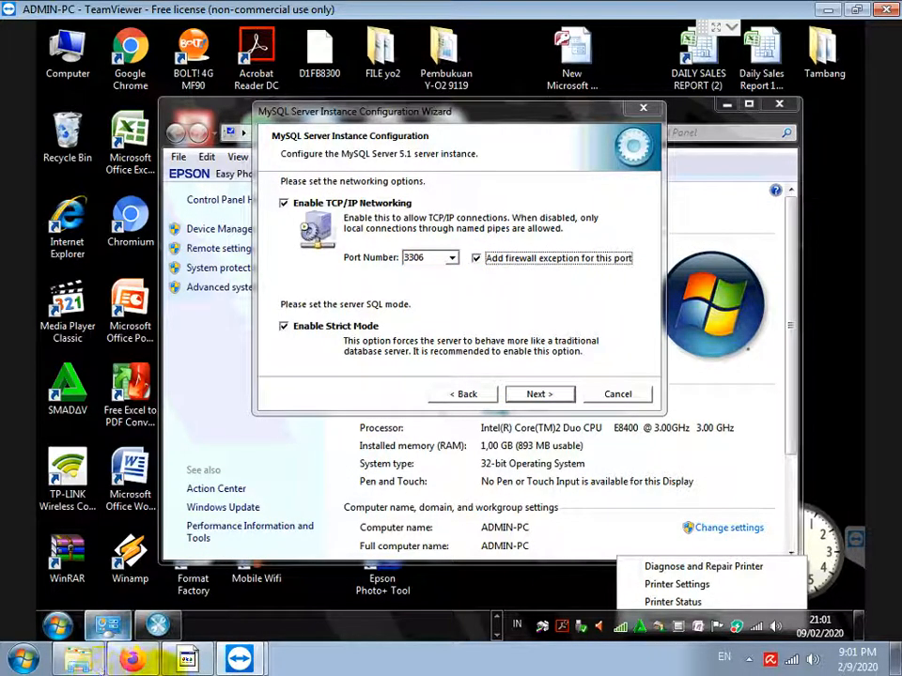
# Add the note 'PASTIKAN OPSI ADD FIREWALL EXCEPTION DICENTANG' and return to the configuration wizard
pyautogui.moveTo(183, 662)
pyautogui.press('Return')
pyautogui.press('Return')
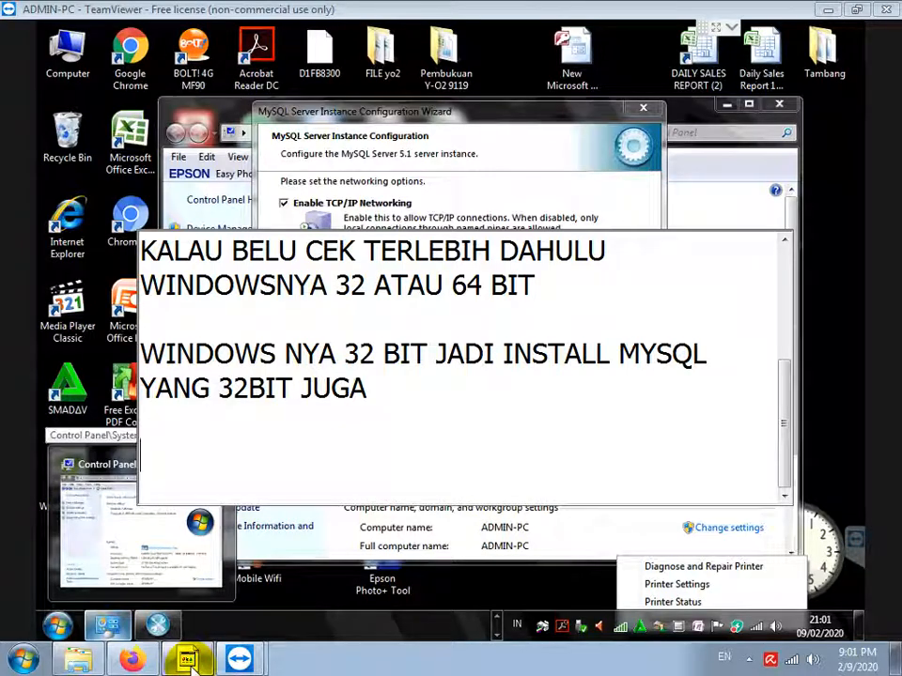
pyautogui.write('PASTIKAN ')
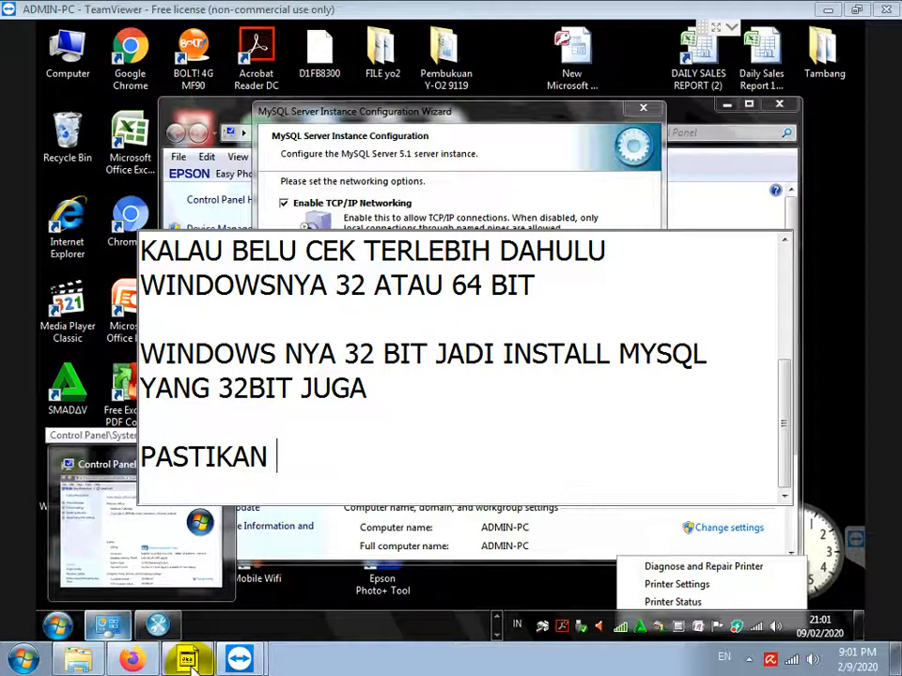
pyautogui.write('OPSI ADD F')
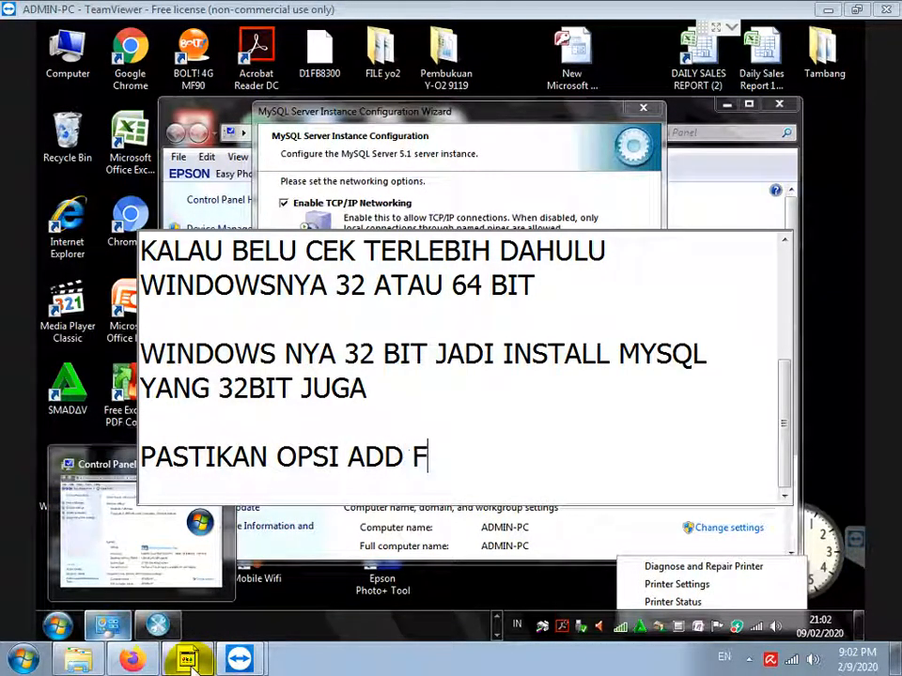
pyautogui.write('IREWALL EX')
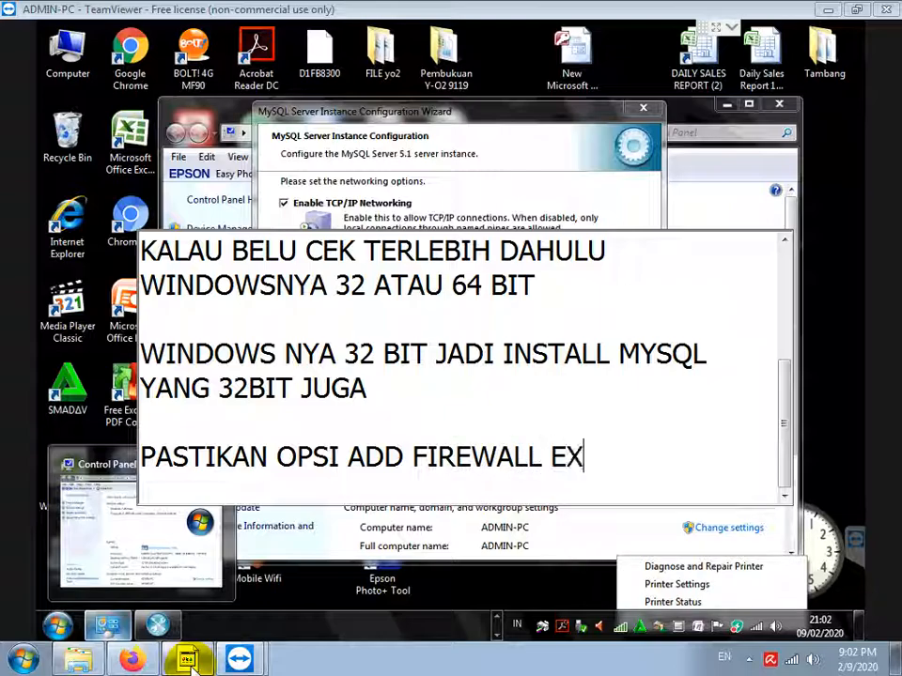
pyautogui.write('CEPTION DICE')
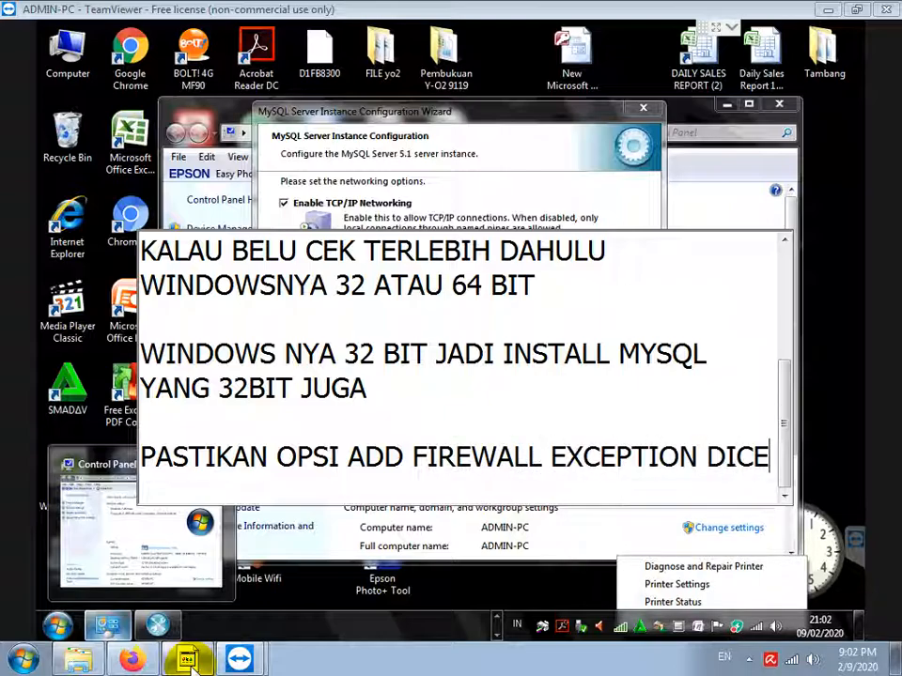
pyautogui.write('NTANG')
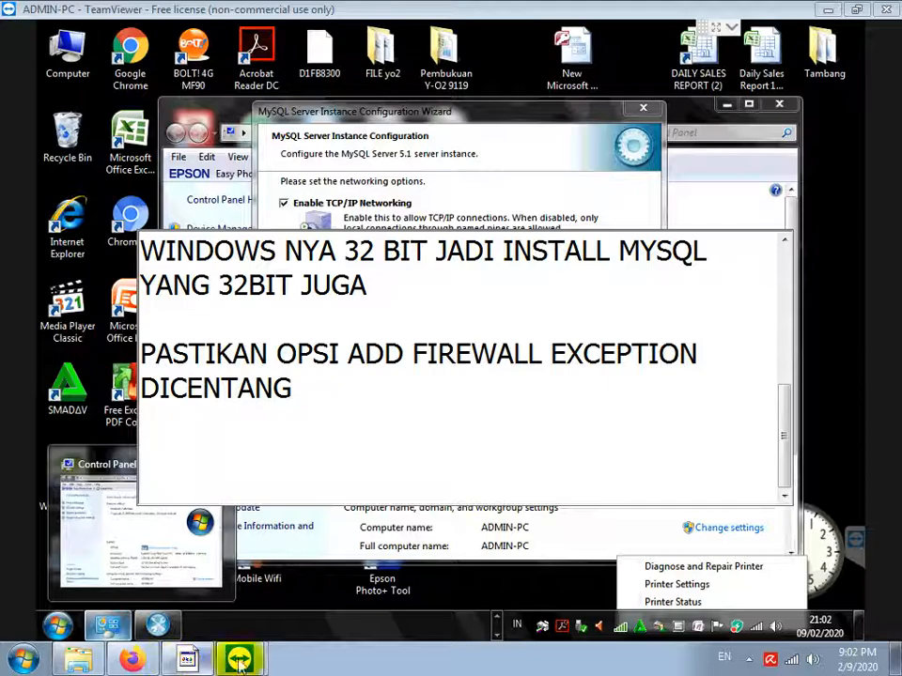
pyautogui.click(526, 178)
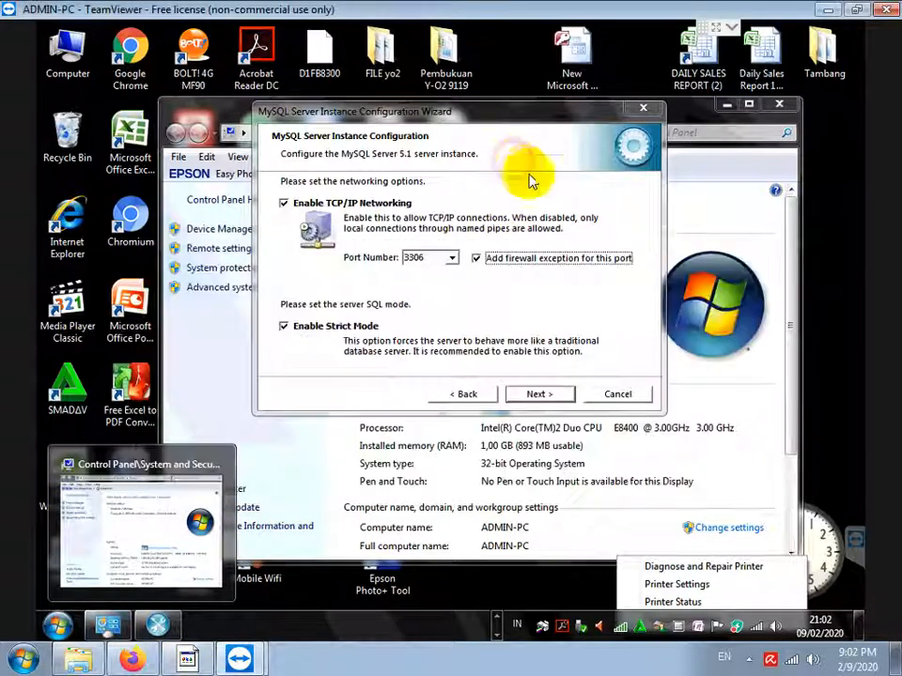
# Keep the networking, standard character set and Windows service options, and enable remote root access
pyautogui.click(528, 396)
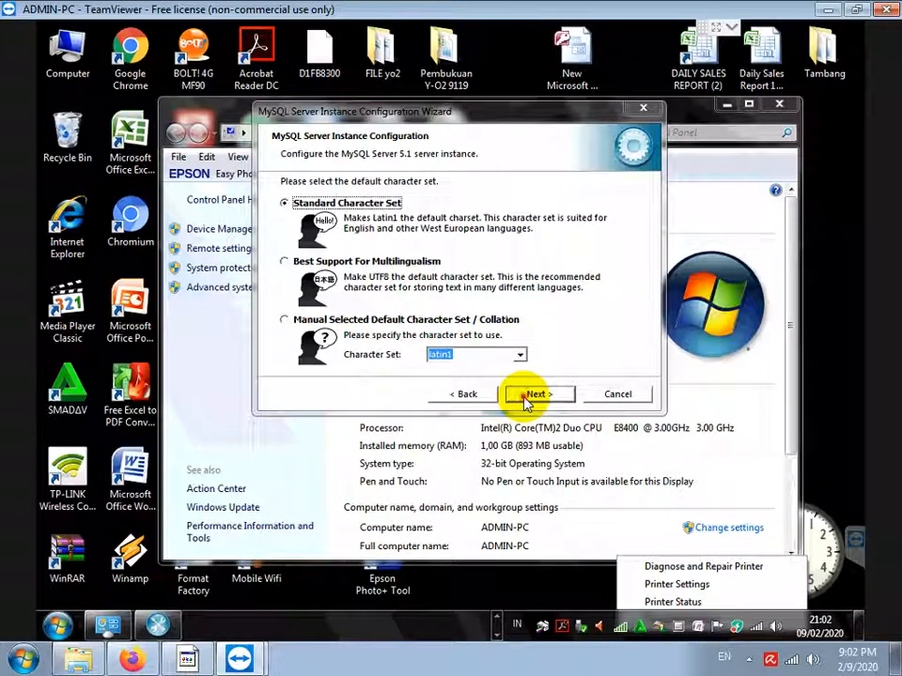
pyautogui.click(527, 399)
pyautogui.click(527, 396)
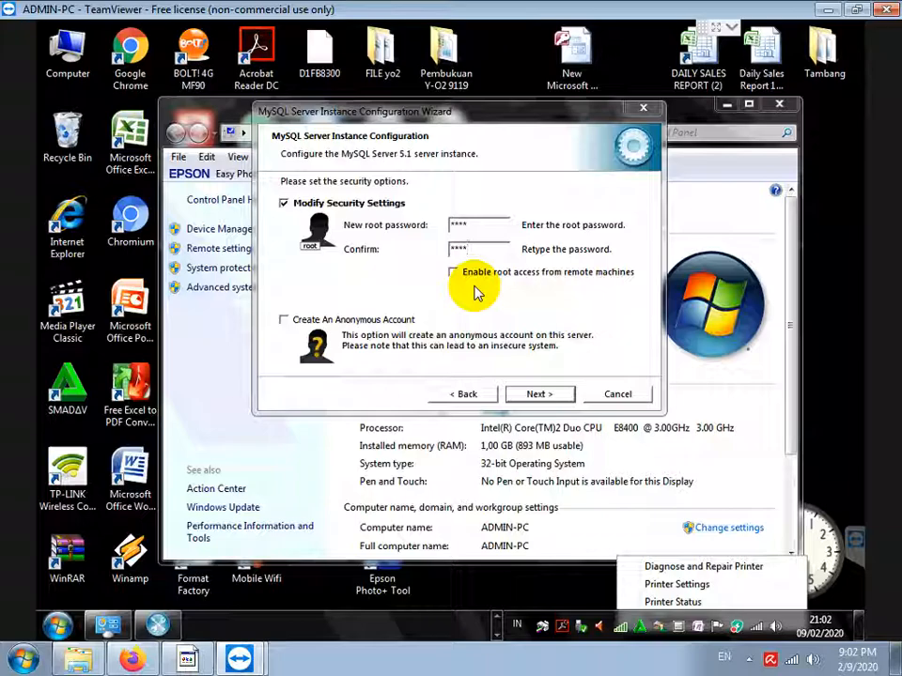
pyautogui.click(454, 271)
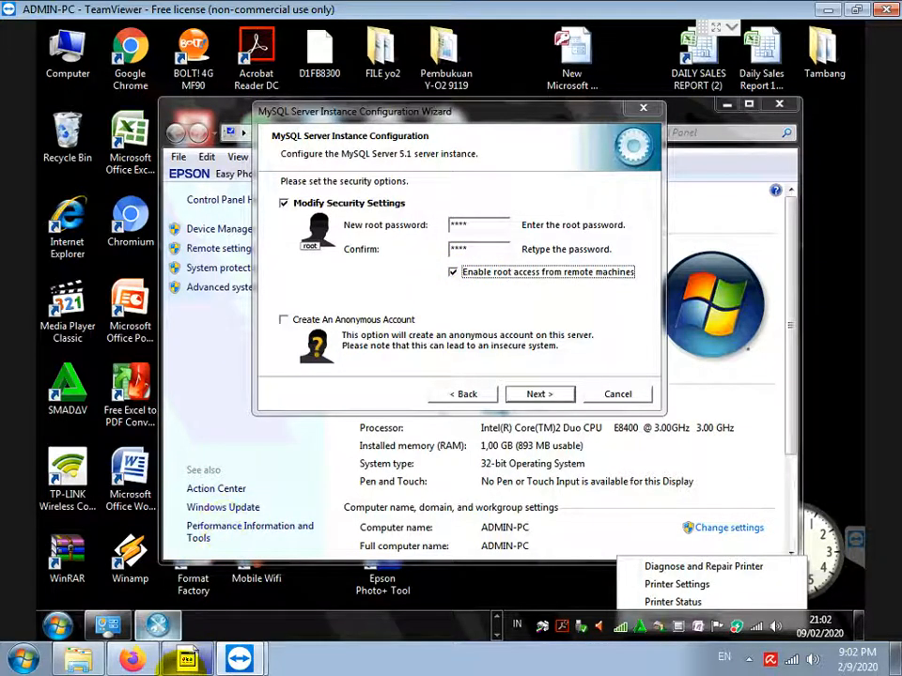
pyautogui.click(188, 661)
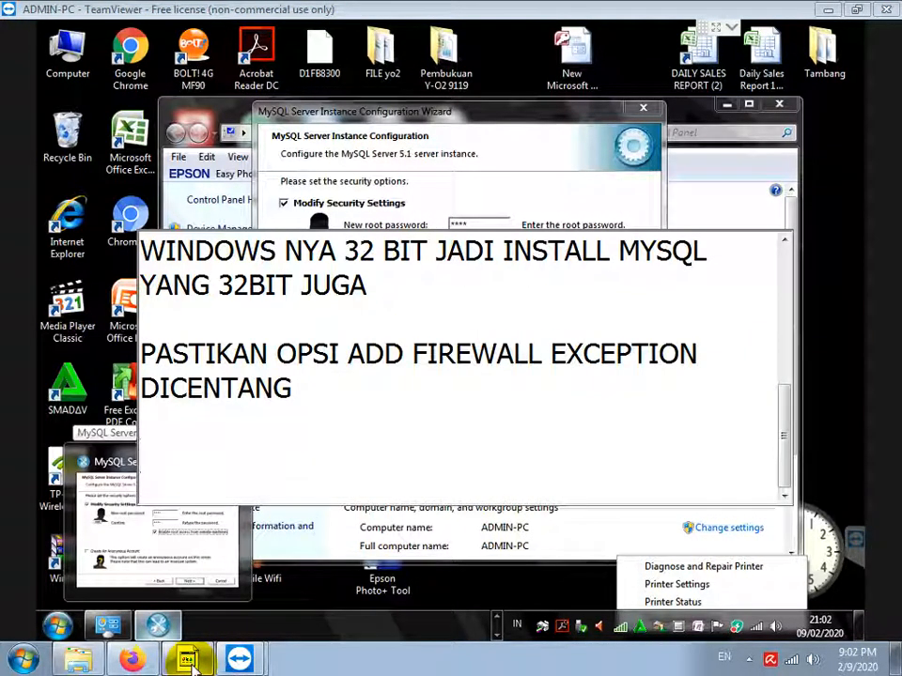
# Note that the root password and confirmation are all lowercase and Enable root access must be ticked
pyautogui.write('NEW PASSWORD D')
pyautogui.press('BackSpace')
pyautogui.write('ROOT D')
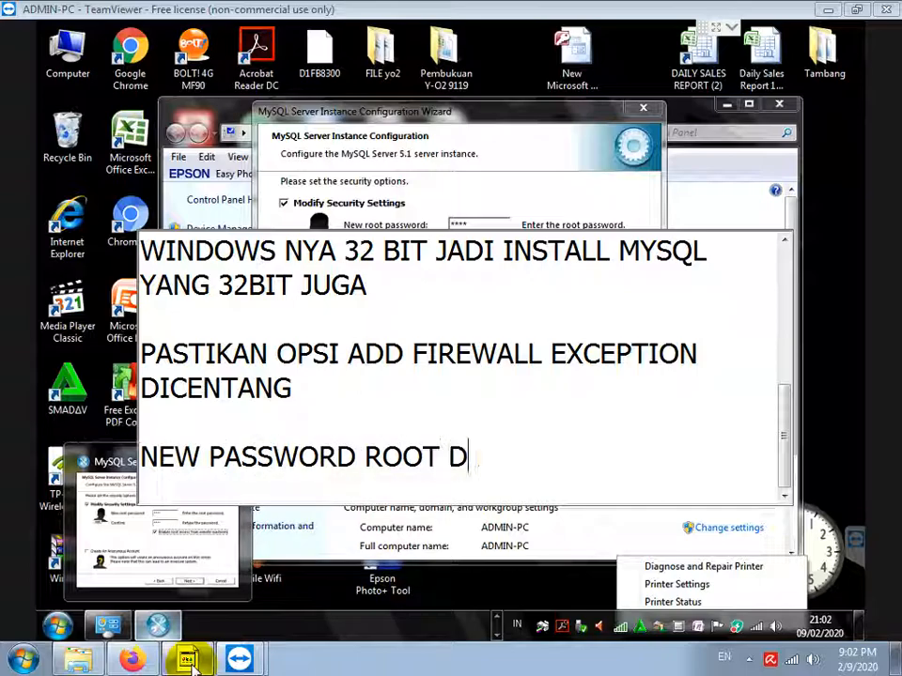
pyautogui.write('AN CONFIRM ')
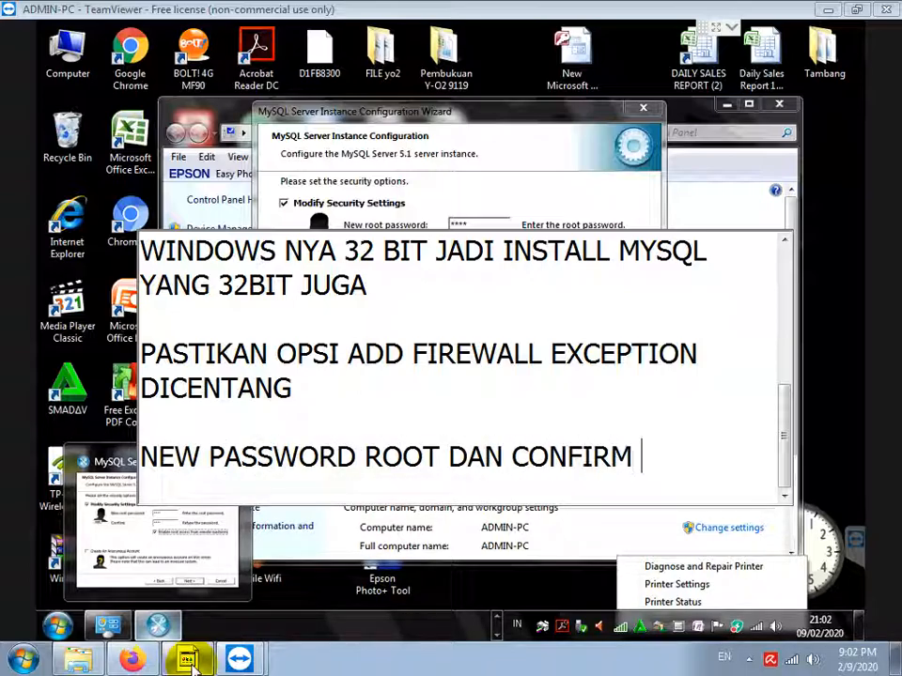
pyautogui.write('DIISI DENGAN RO')
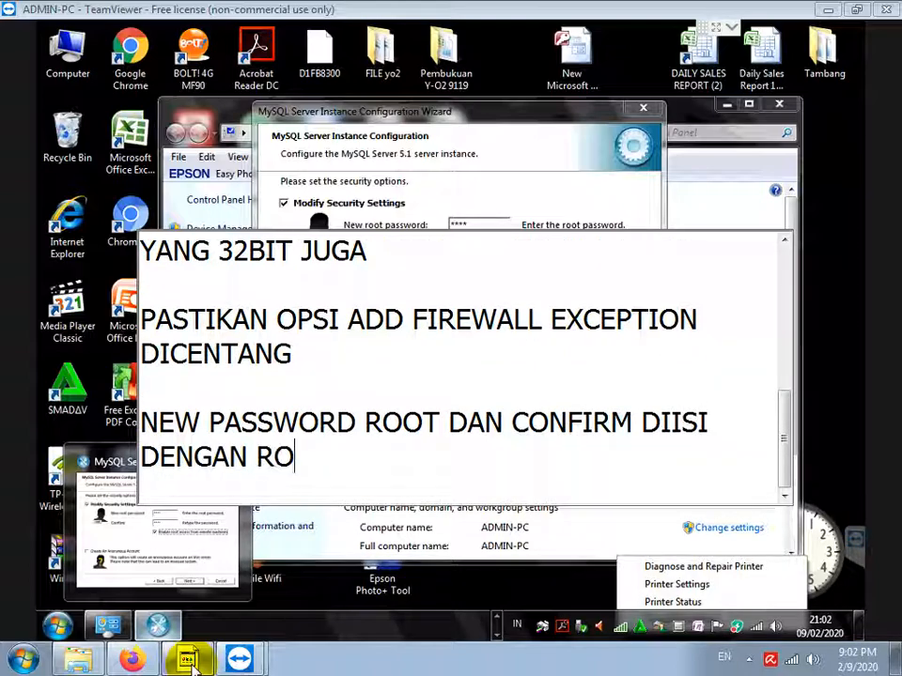
pyautogui.write('OT SEMUA KECIL SEMUA')
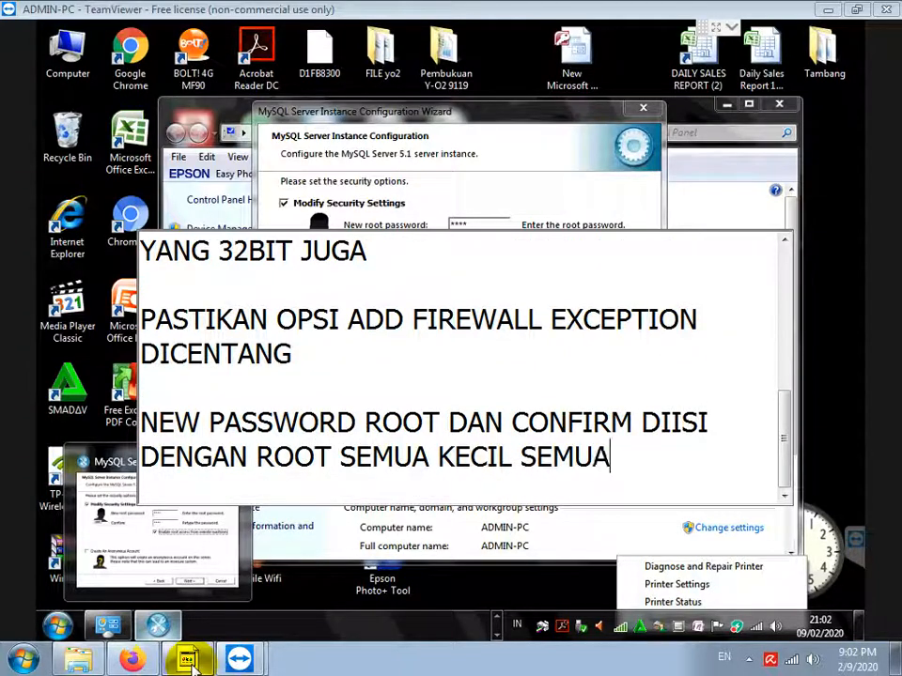
pyautogui.press('Return')
pyautogui.write('DAN O')
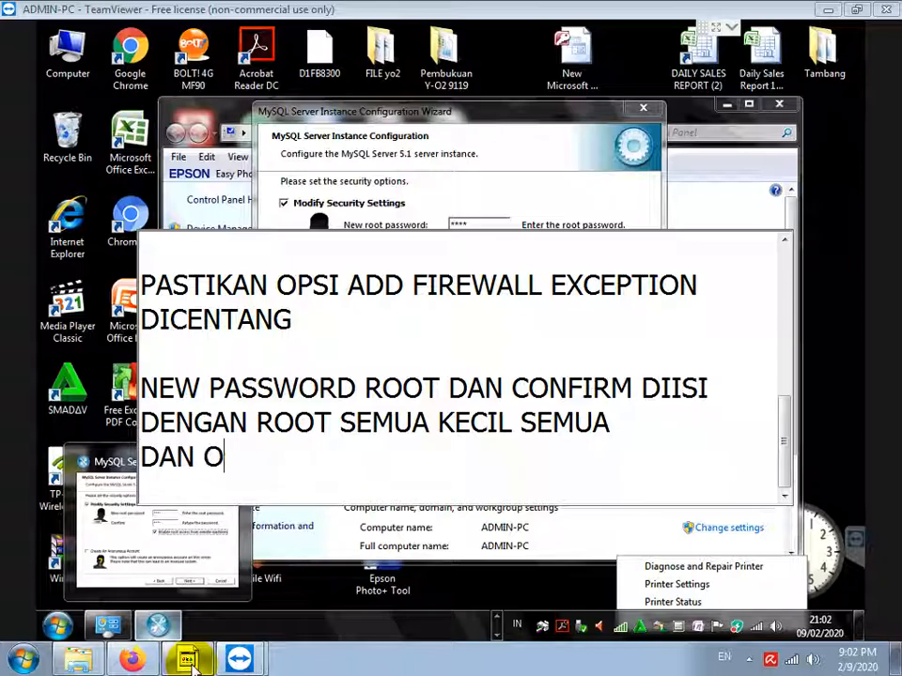
pyautogui.write('PSI ENABLE ROOT ')
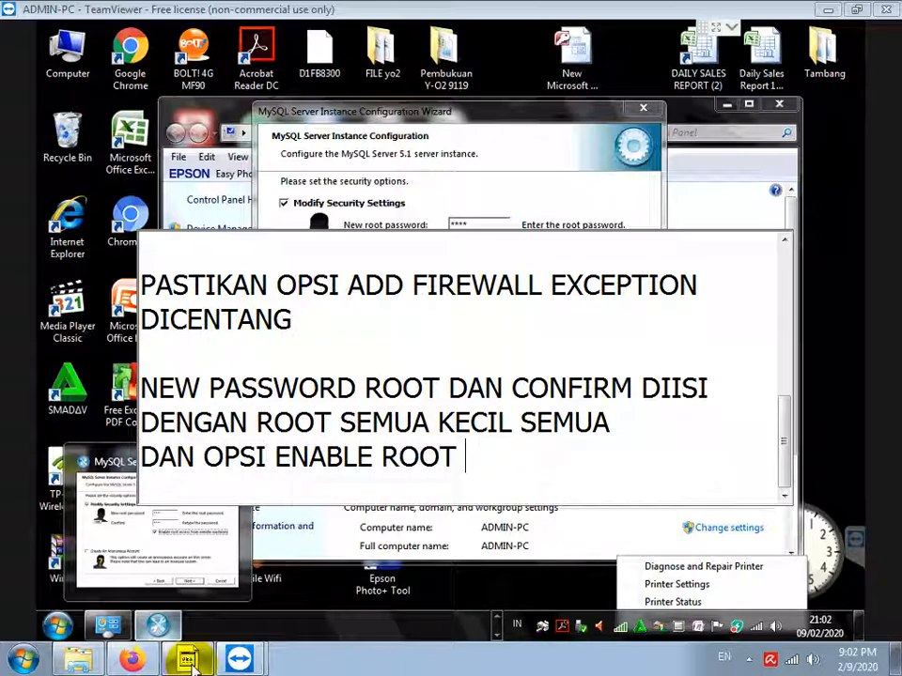
pyautogui.write('ACCESS')
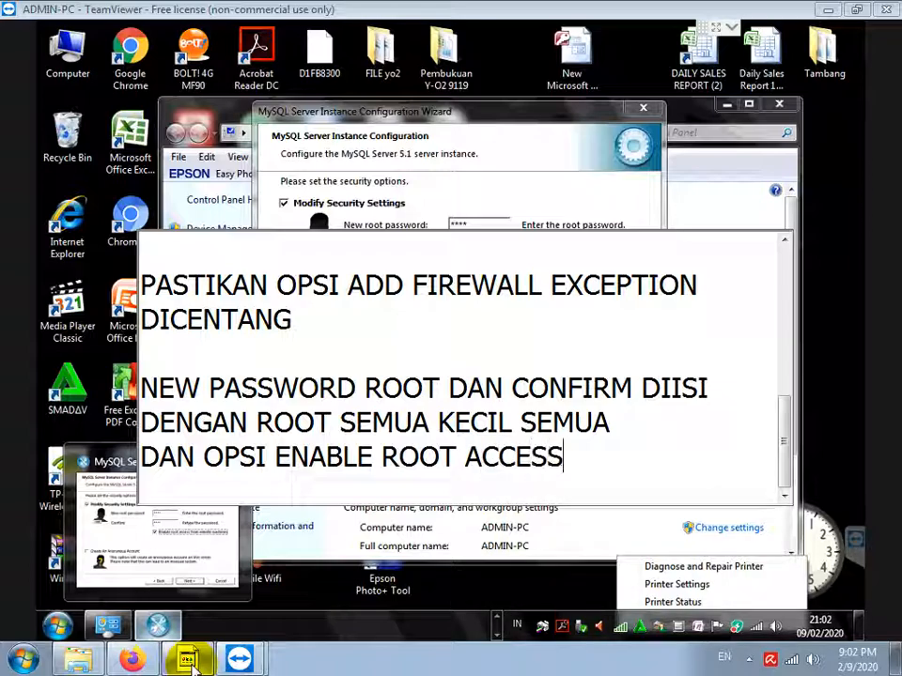
pyautogui.write(' JUGA HARUS DICENTANG')
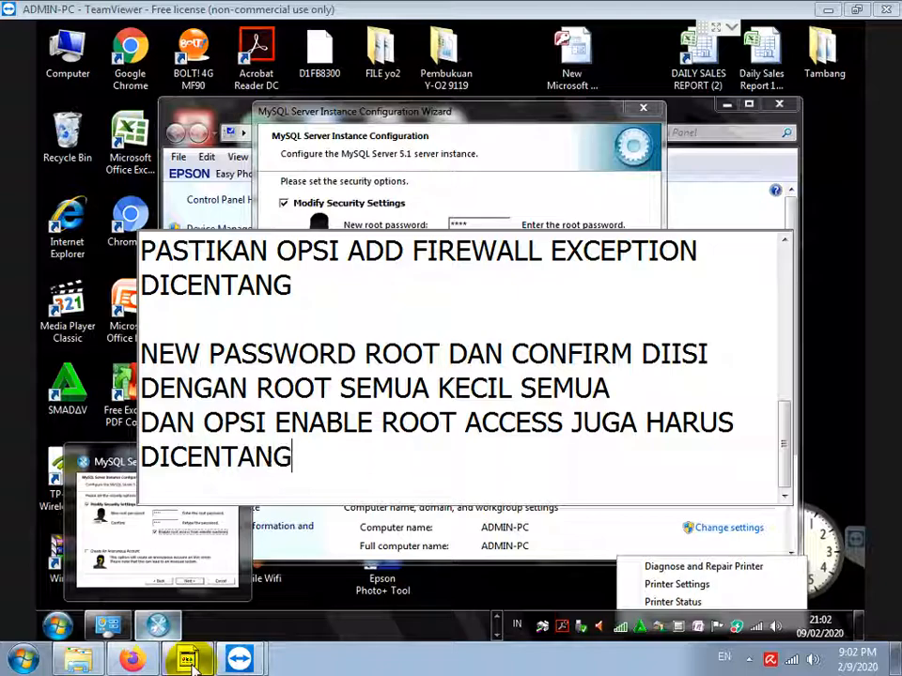
pyautogui.press('Return')
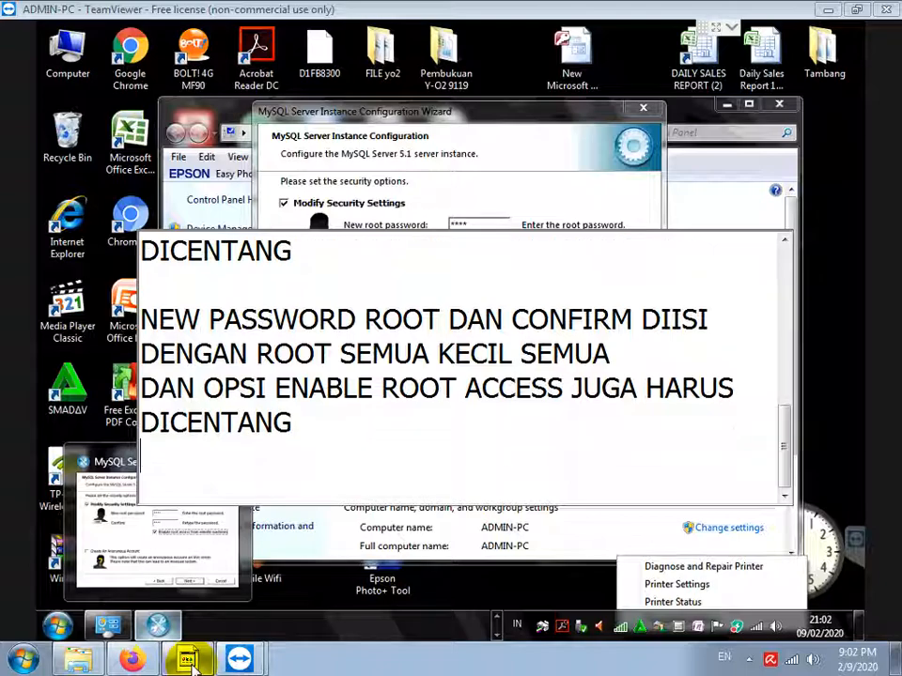
# Accept the security settings, execute the MySQL server configuration, and finish the wizard
pyautogui.click(507, 197)
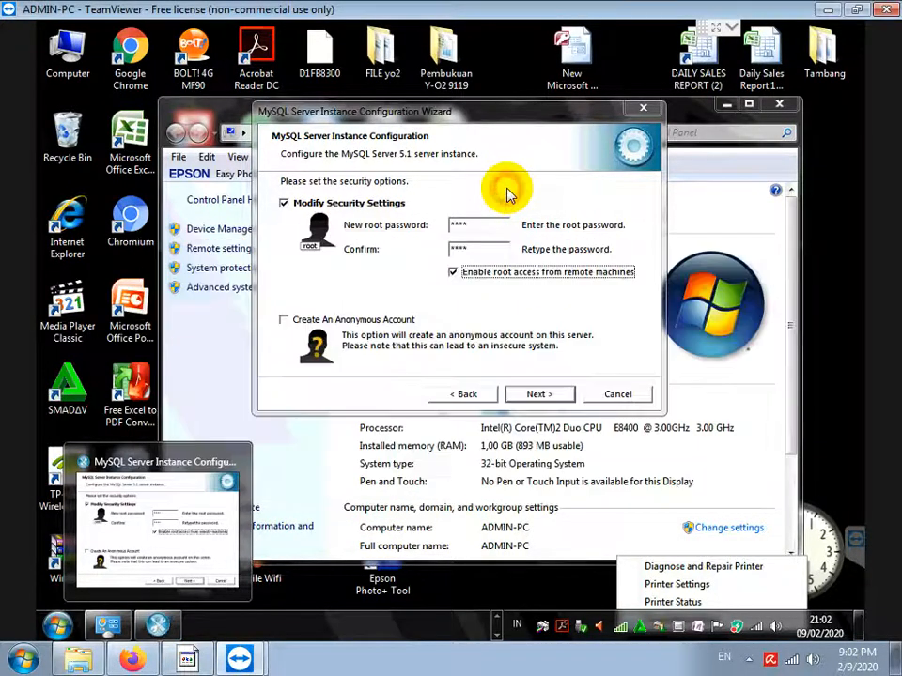
pyautogui.click(532, 395)
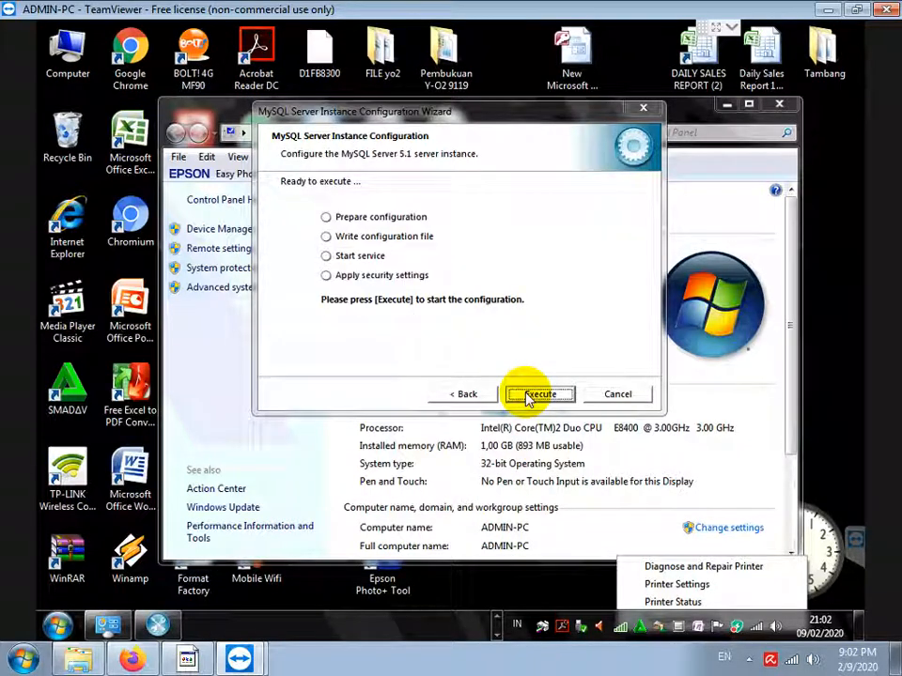
pyautogui.click(528, 396)
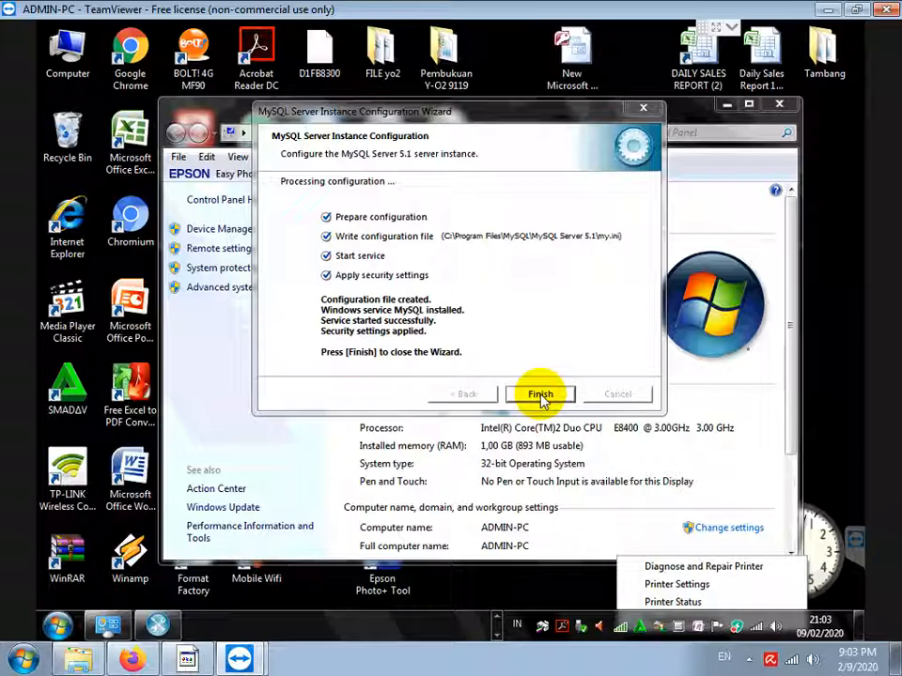
pyautogui.click(540, 396)
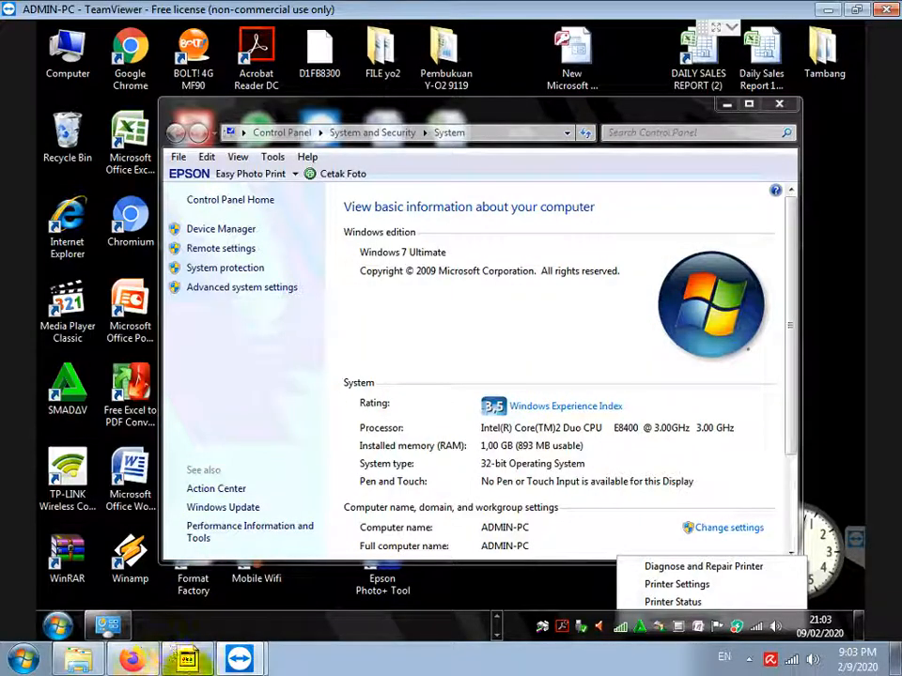
# Add a paragraph to the notes: install MySQL Connector ODBC 32BIT whether Windows is 32 or 64 bit
pyautogui.click(198, 662)
pyautogui.press('Return')
pyautogui.press('Return')
pyautogui.write('SELA')
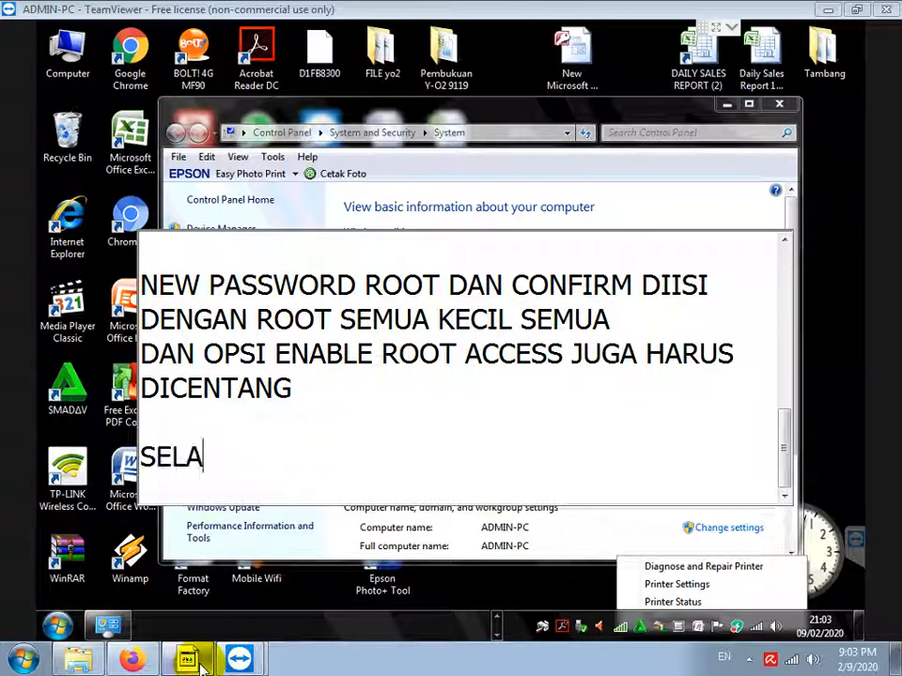
pyautogui.write('NJUTNYA INSTALL')
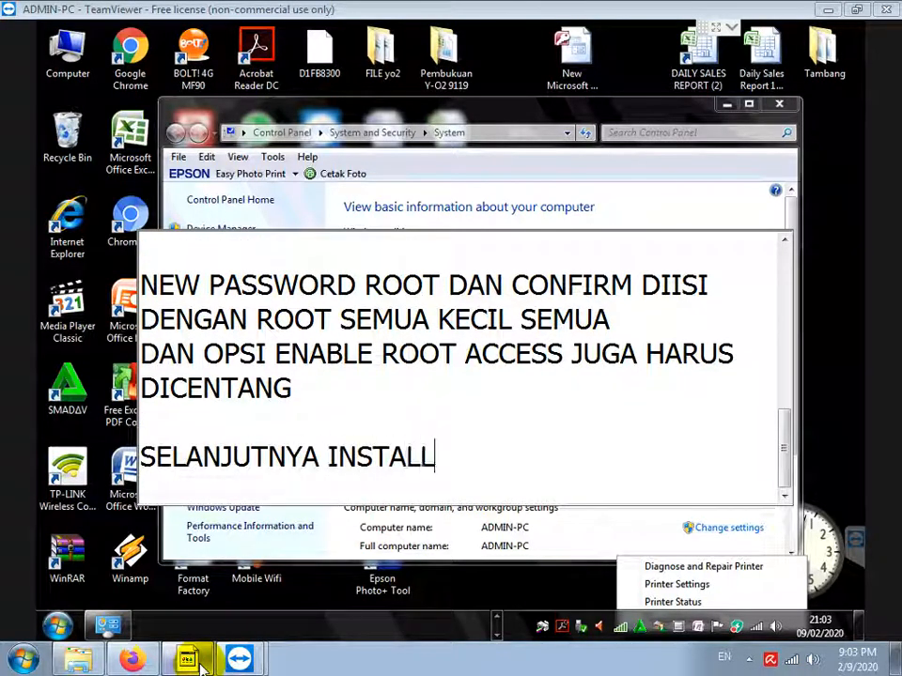
pyautogui.write(' MYSQL CONNEC')
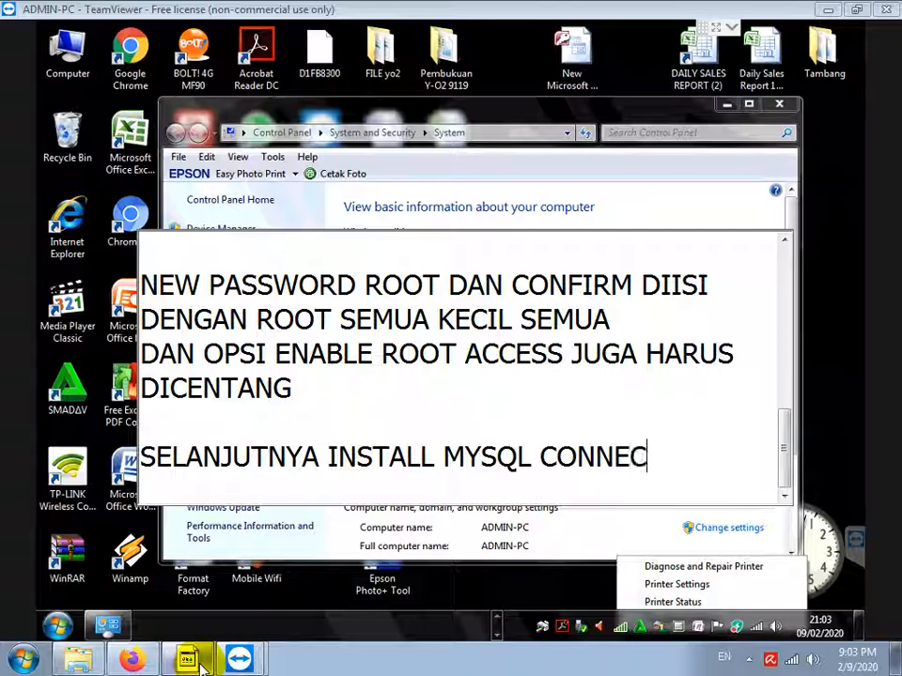
pyautogui.write('TOR ODBC')
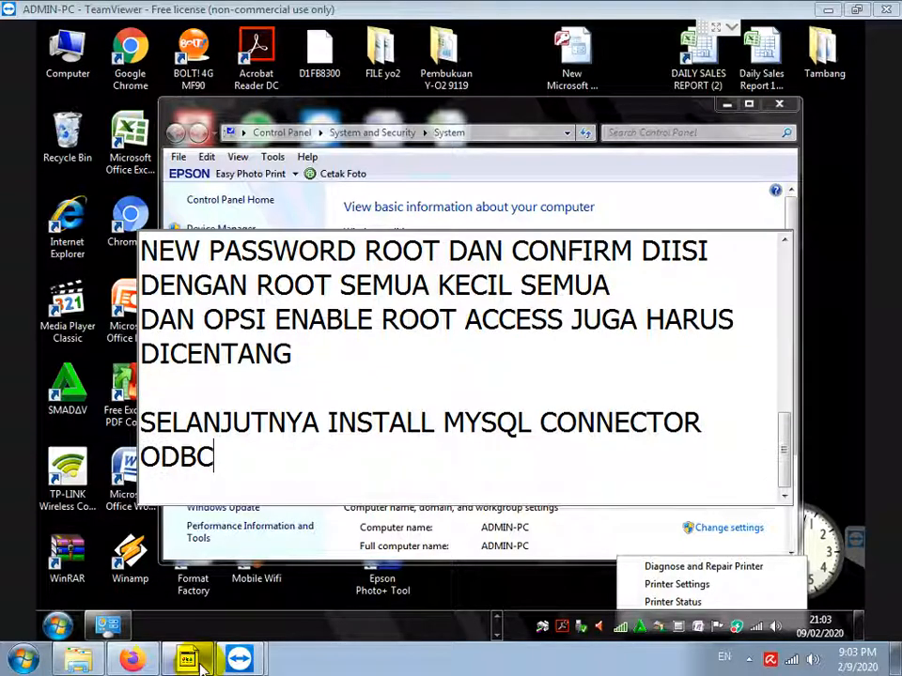
pyautogui.write(', ')
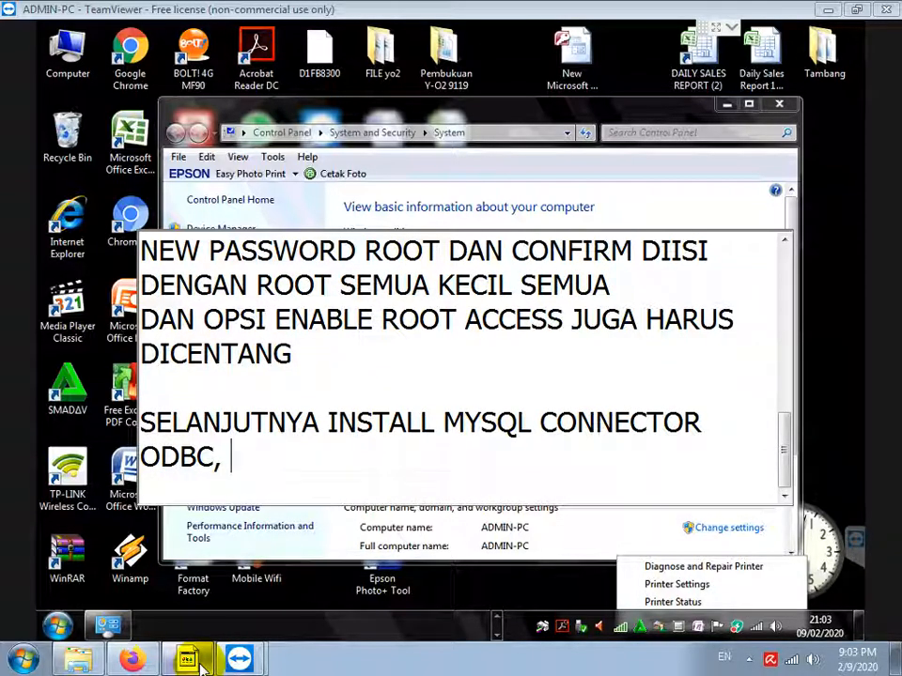
pyautogui.write('HANYA ADA')
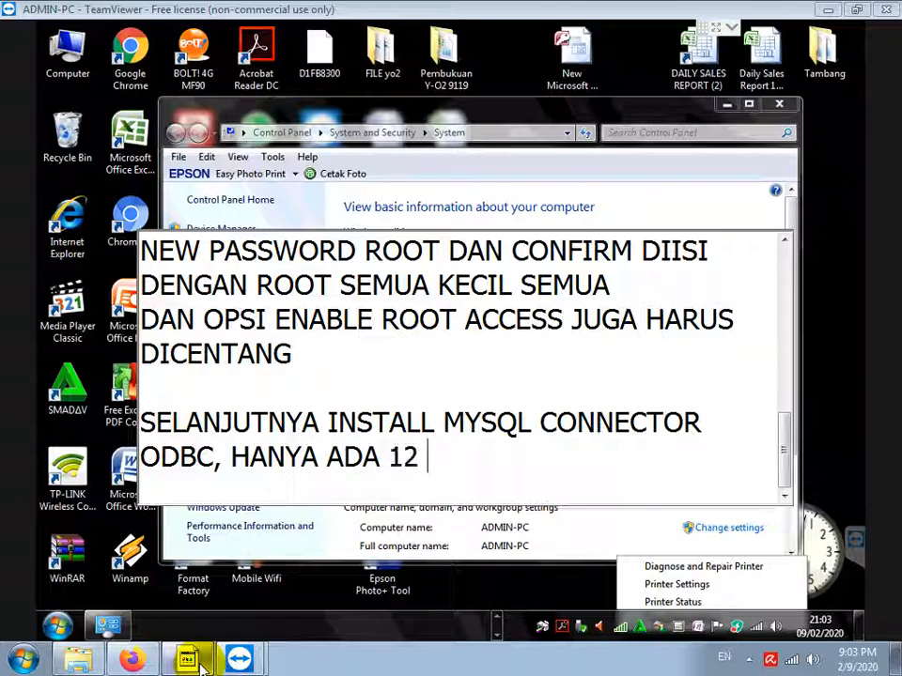
pyautogui.write(' 1 PILIHAN ')
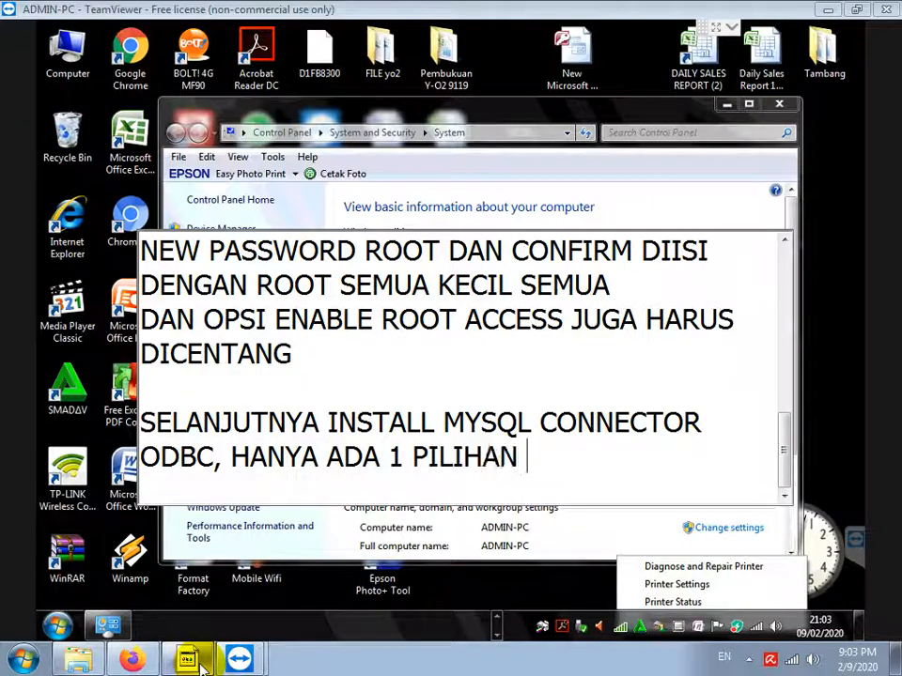
pyautogui.write('AJA, KA')
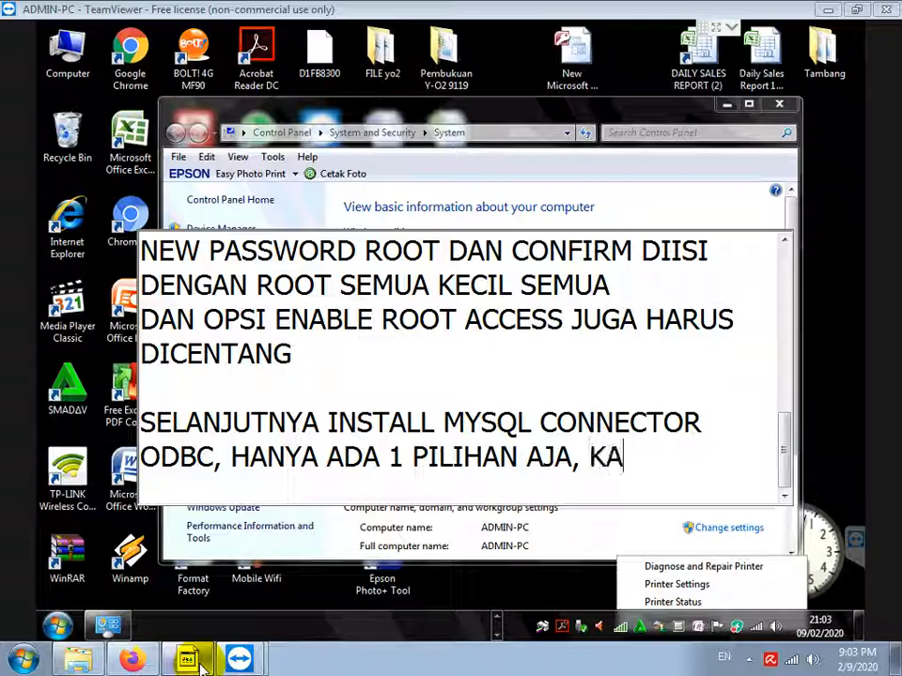
pyautogui.write('RENA BA')
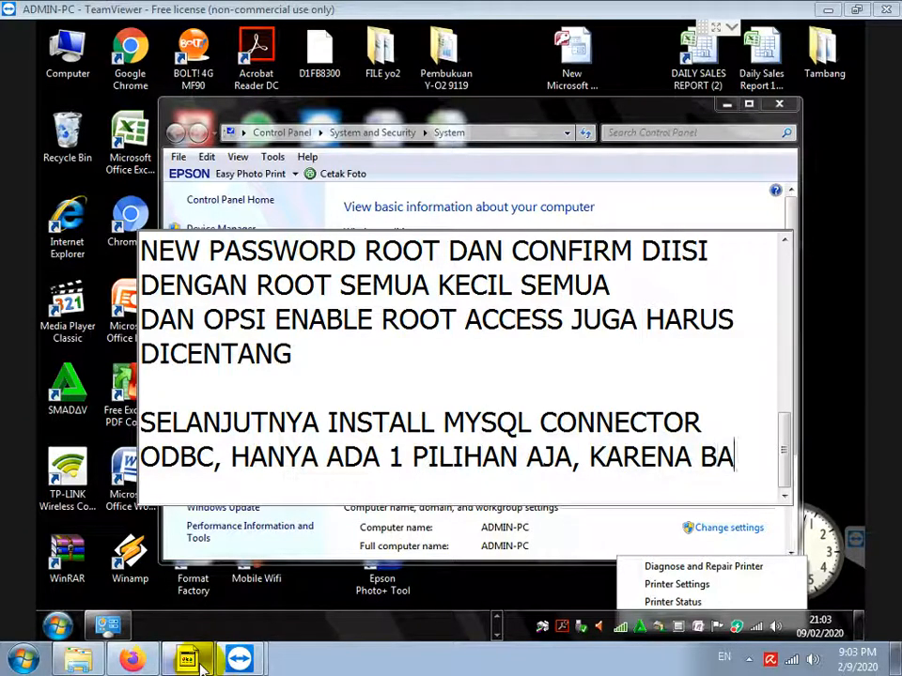
pyautogui.write('IK WINDW')
pyautogui.press('BackSpace')
pyautogui.write('OWSNYA ')
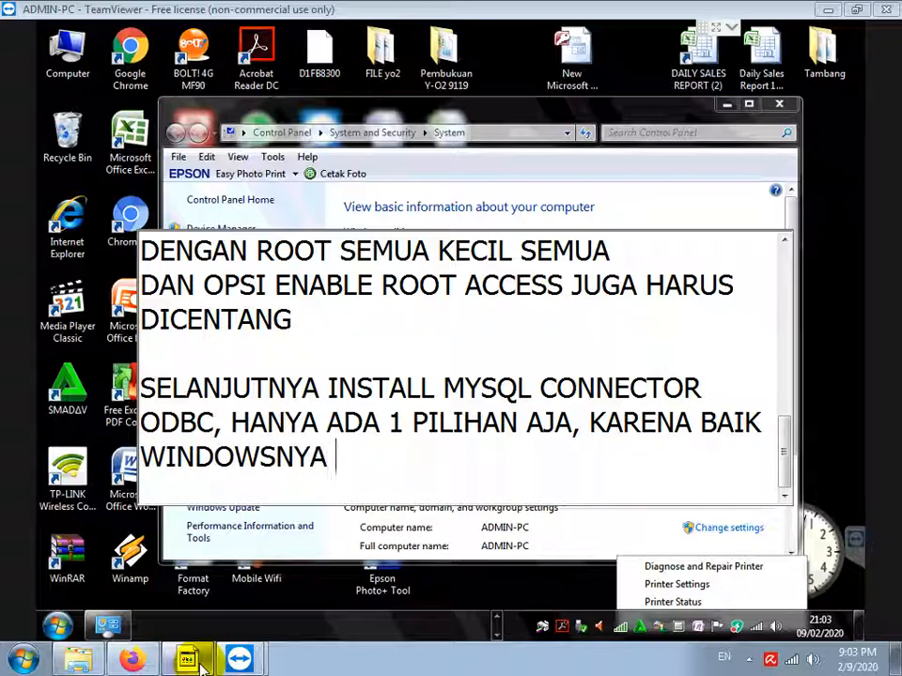
pyautogui.write('32 ATAU 6')
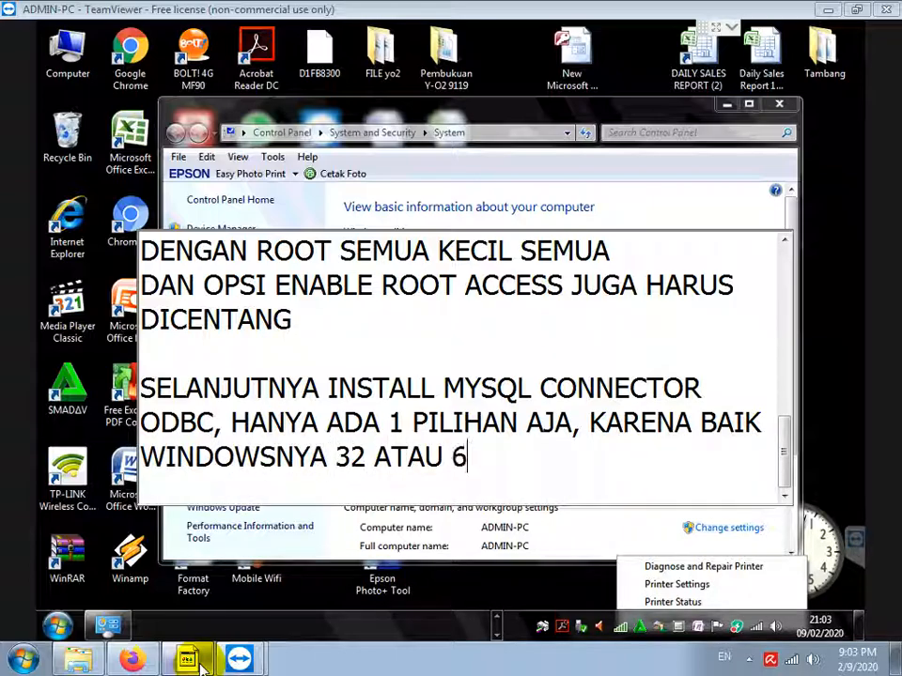
pyautogui.write('4 BIT TETAP INSTAL')
pyautogui.write('L MYSQL CONNE')
pyautogui.write('CTOR ODBC YA')
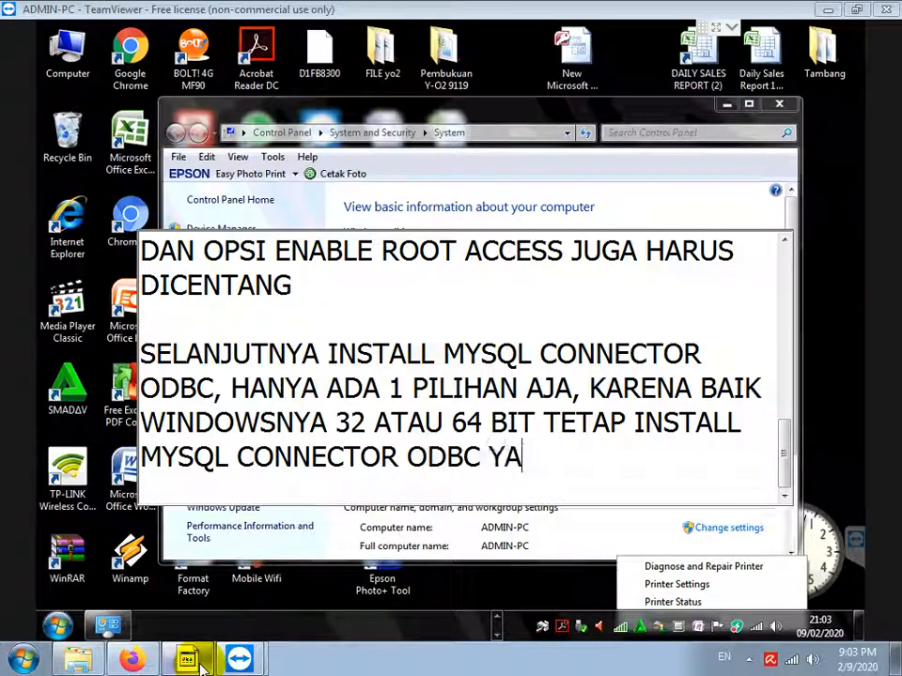
pyautogui.write('NG 32BUT')
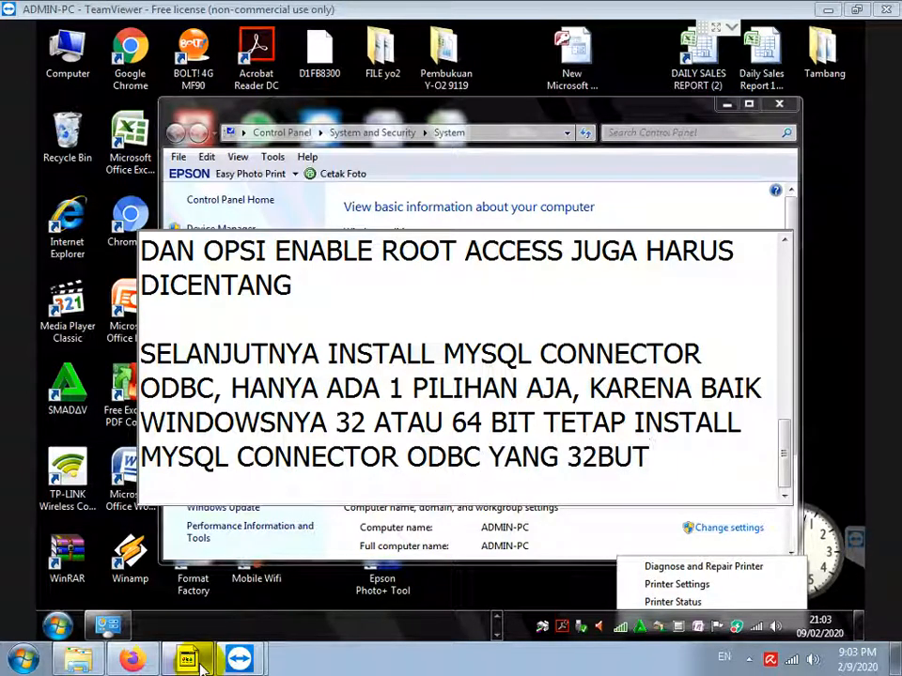
pyautogui.press('BackSpace')
pyautogui.press('BackSpace')
pyautogui.write('IT')
pyautogui.press('Return')
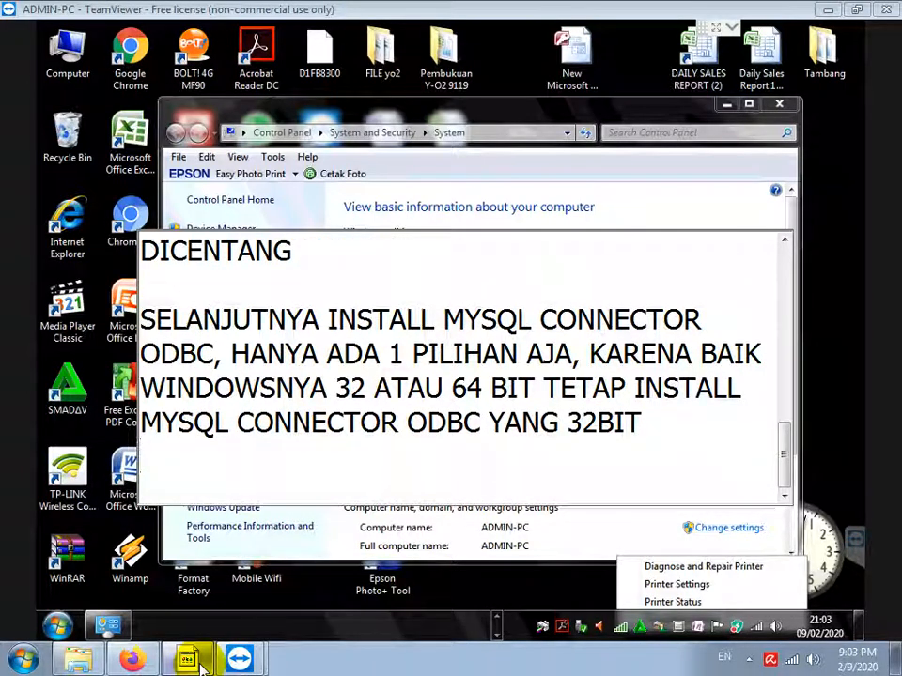
pyautogui.press('Return')
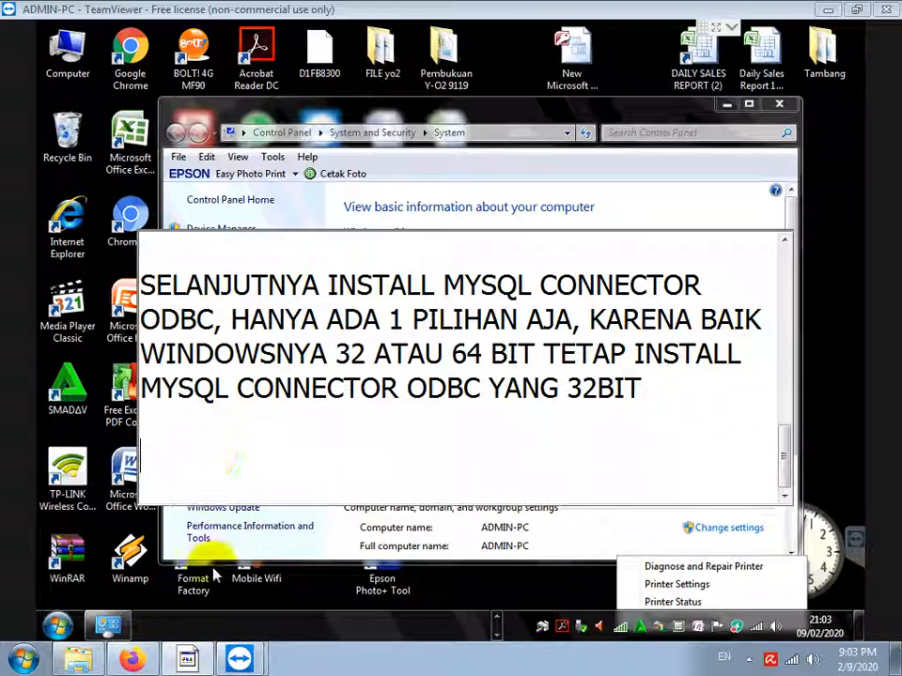
# Close the System information window and restore the Explorer window showing the mysql folder
pyautogui.click(292, 543)
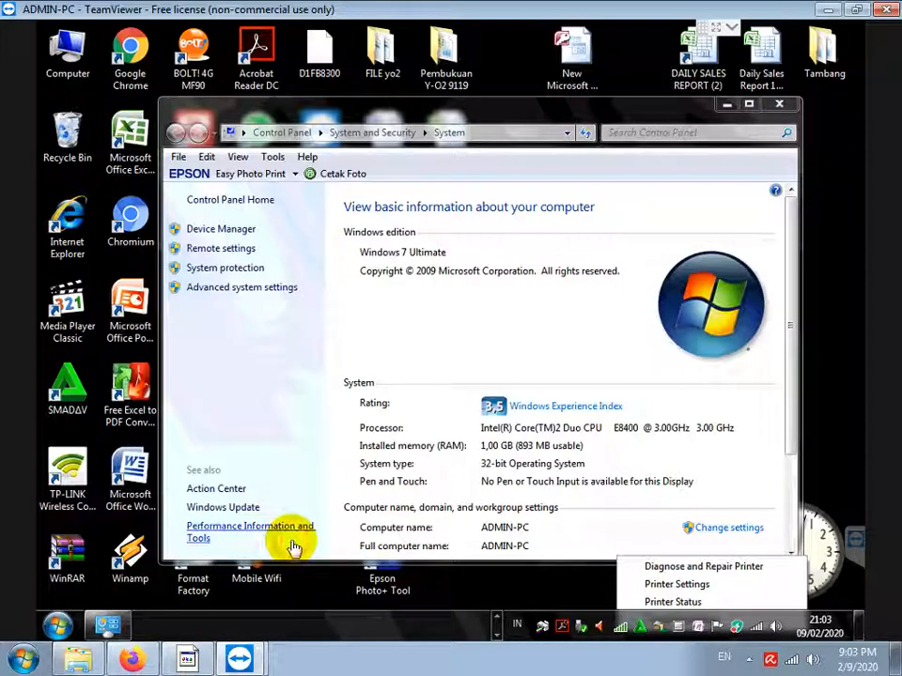
pyautogui.click(779, 108)
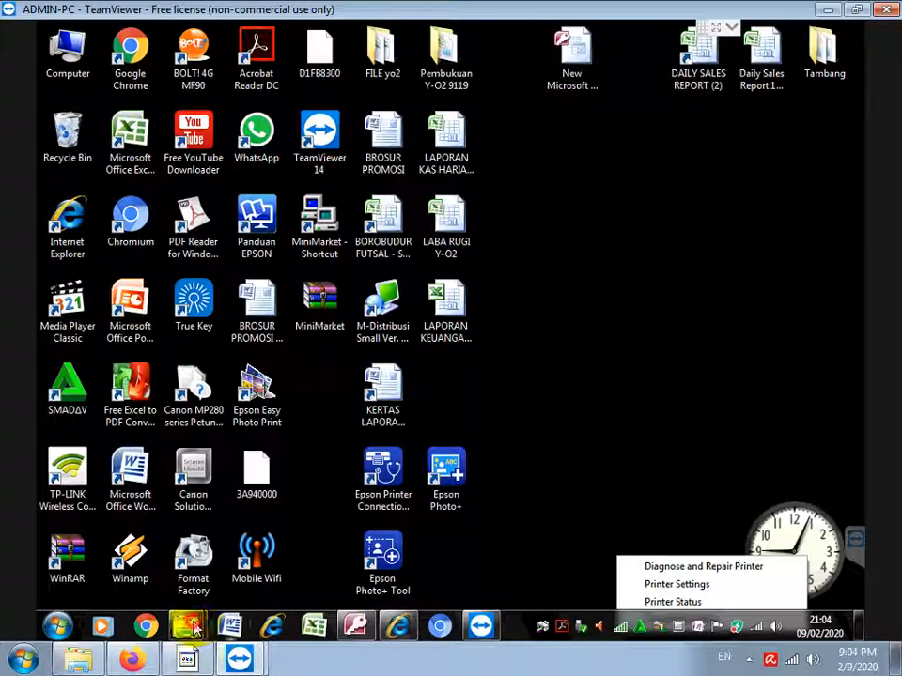
pyautogui.moveTo(187, 625)
pyautogui.click(289, 512)
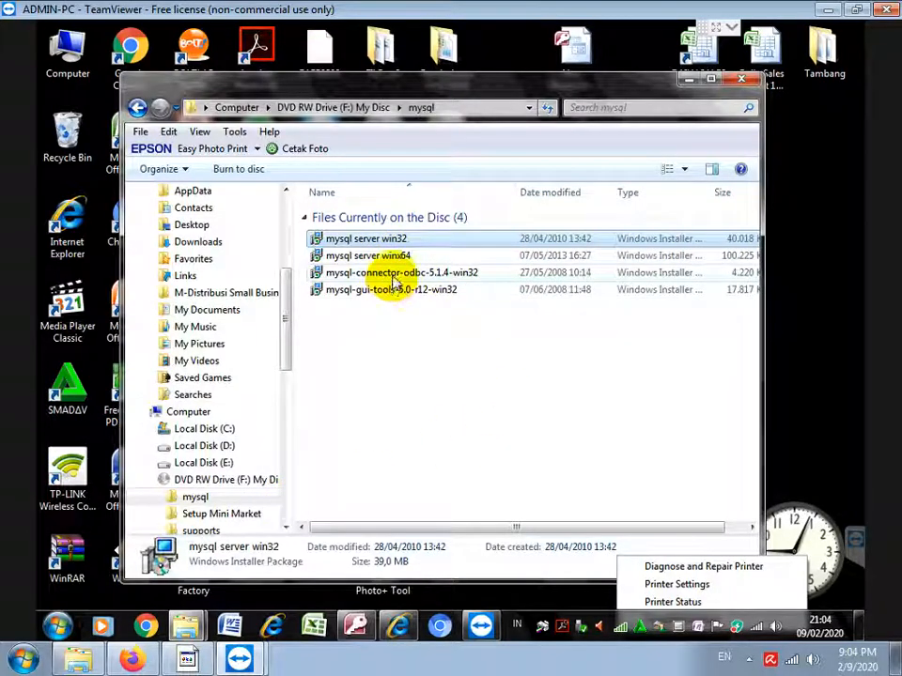
# Launch mysql-connector-odbc-5.1.4-win32 and cancel it after the cannot-open-file error
pyautogui.click(395, 273)
pyautogui.doubleClick(393, 275)
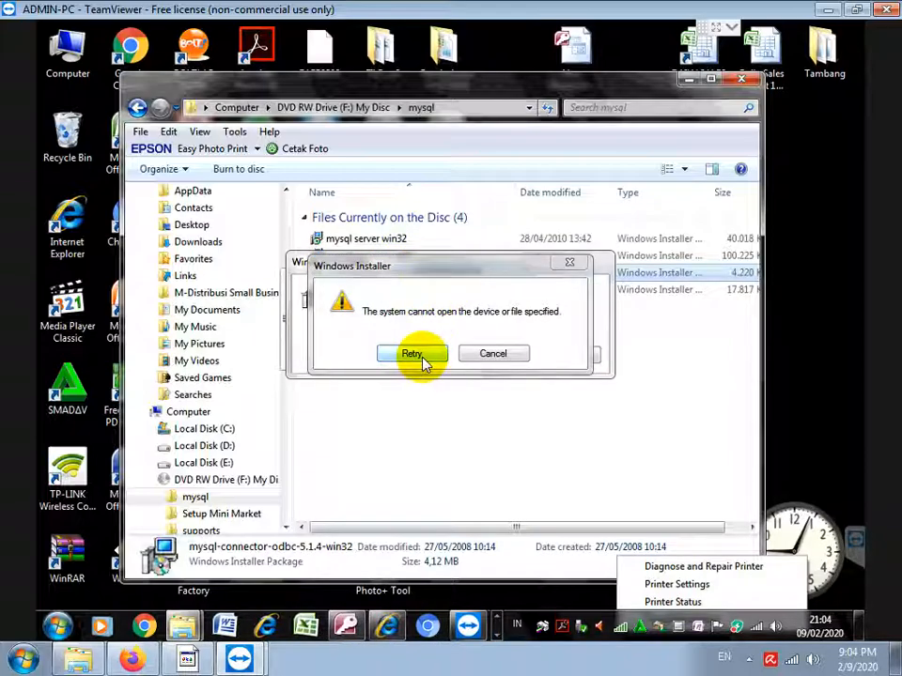
pyautogui.click(491, 354)
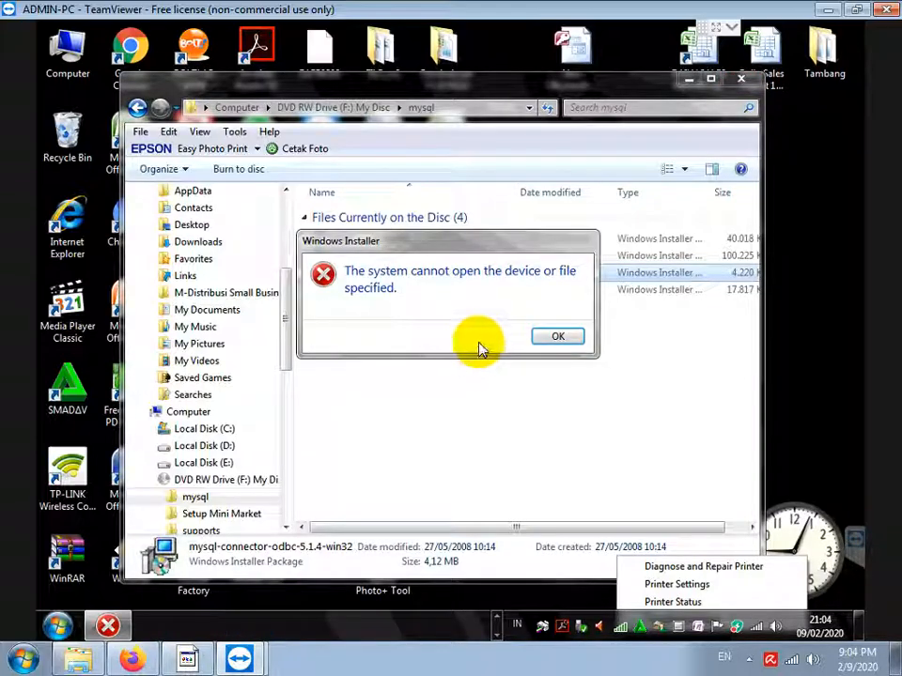
# Dismiss the error, relaunch mysql-connector-odbc-5.1.4-win32, and minimise Explorer to show its welcome page
pyautogui.click(547, 335)
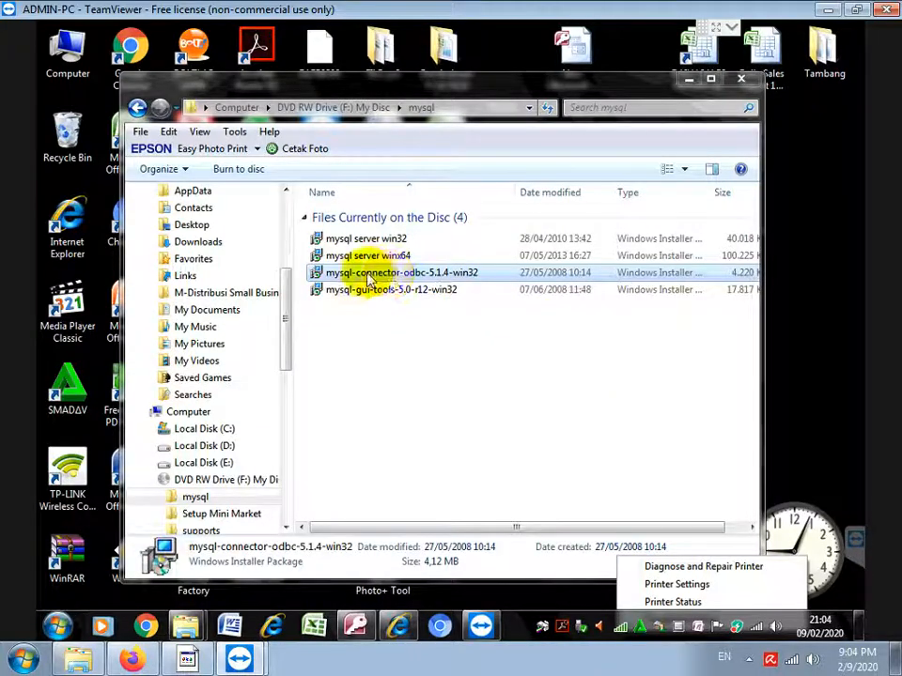
pyautogui.doubleClick(364, 274)
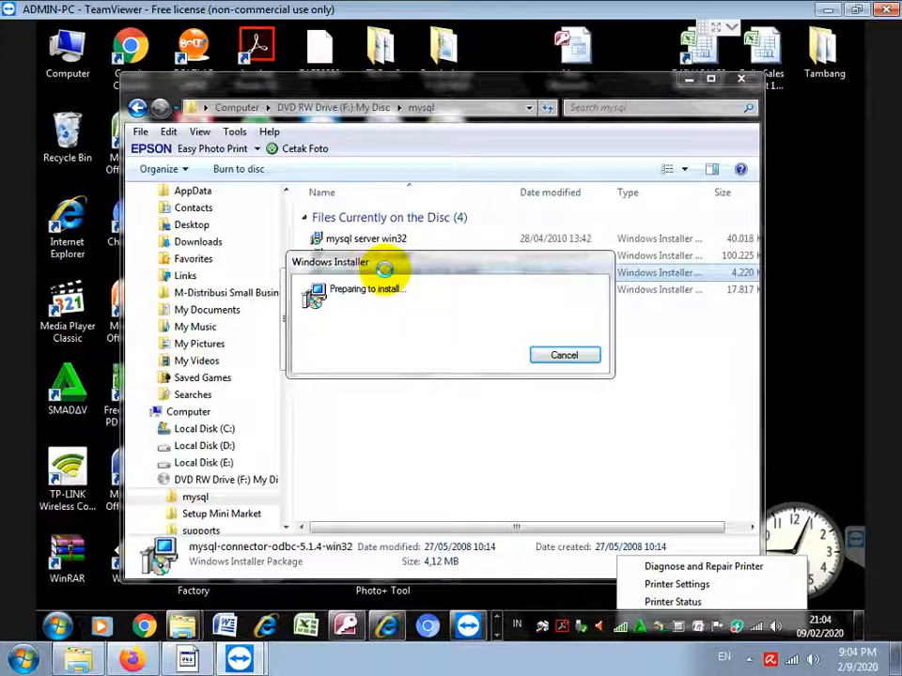
pyautogui.click(498, 637)
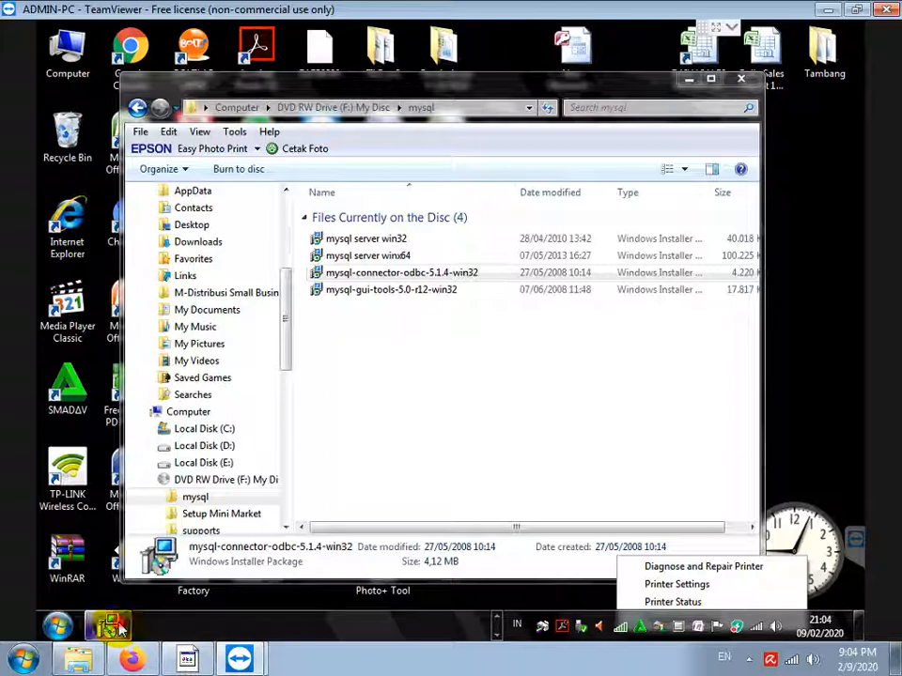
pyautogui.click(693, 83)
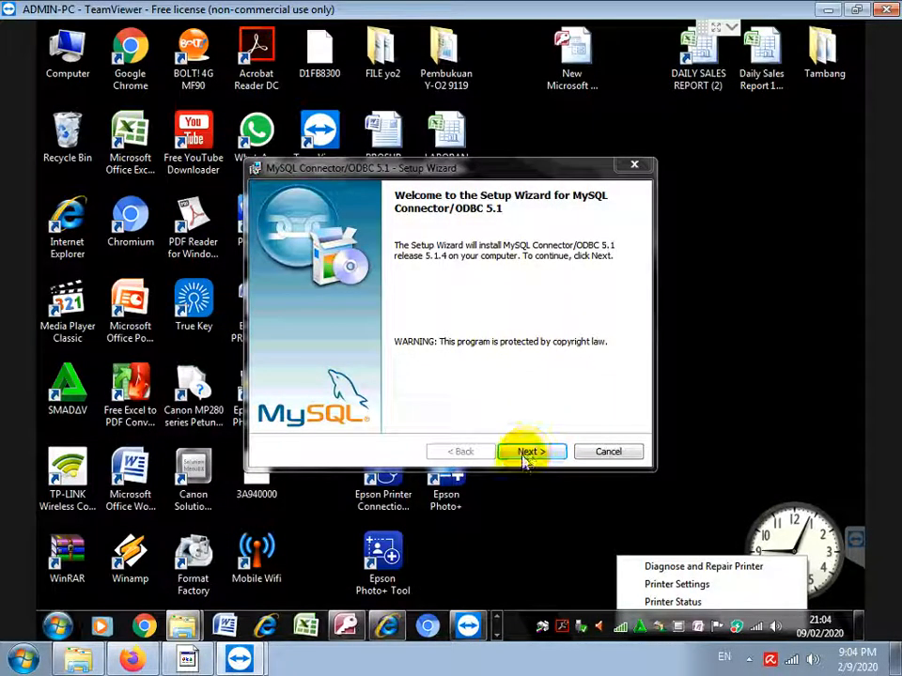
# Choose the Typical setup type for Connector/ODBC 5.1, accept the ByteFence prompt, and start installing
pyautogui.click(524, 454)
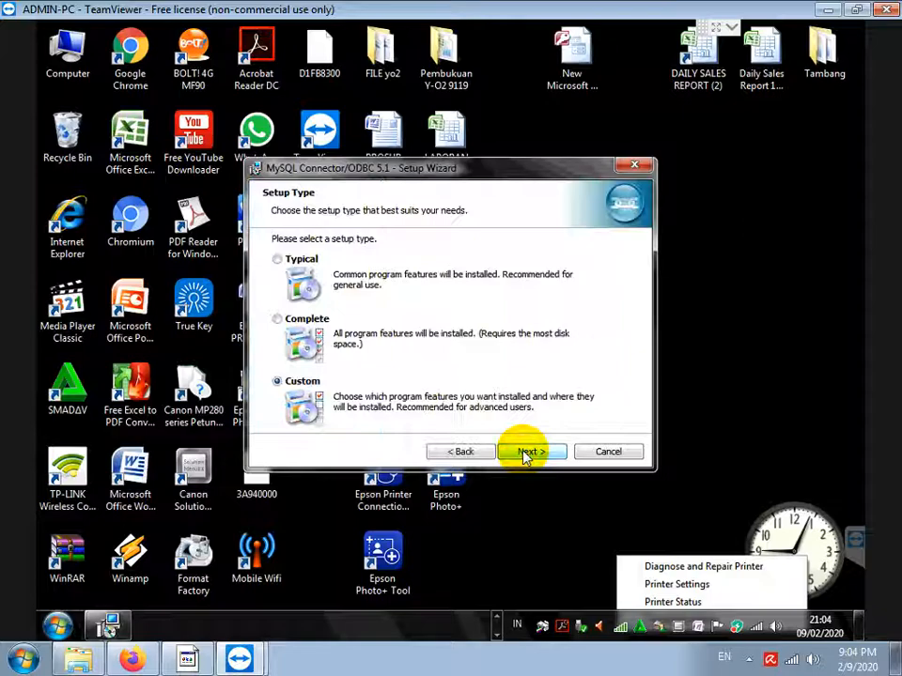
pyautogui.click(279, 267)
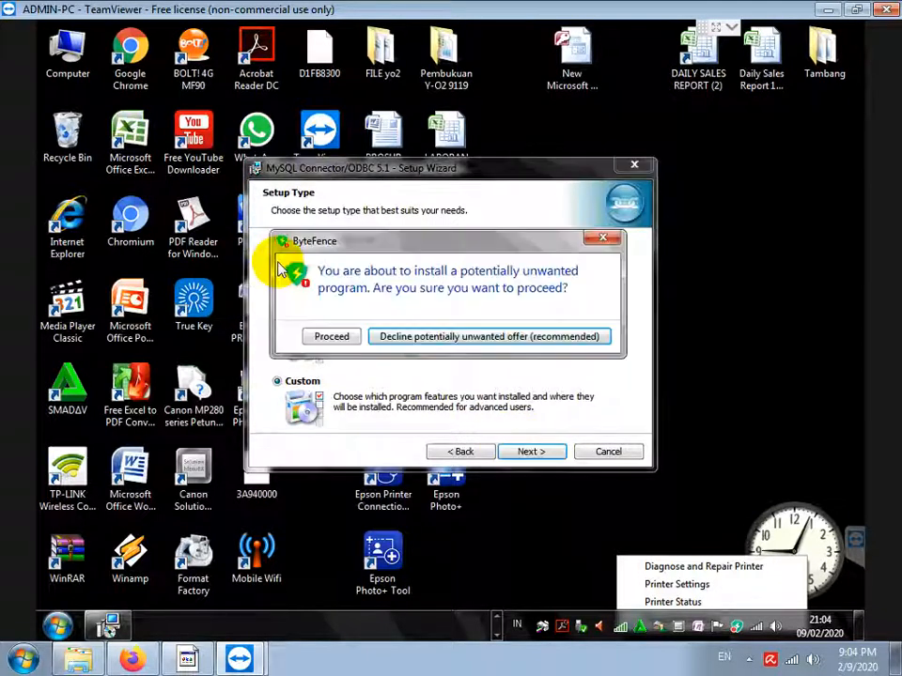
pyautogui.click(334, 338)
pyautogui.click(532, 452)
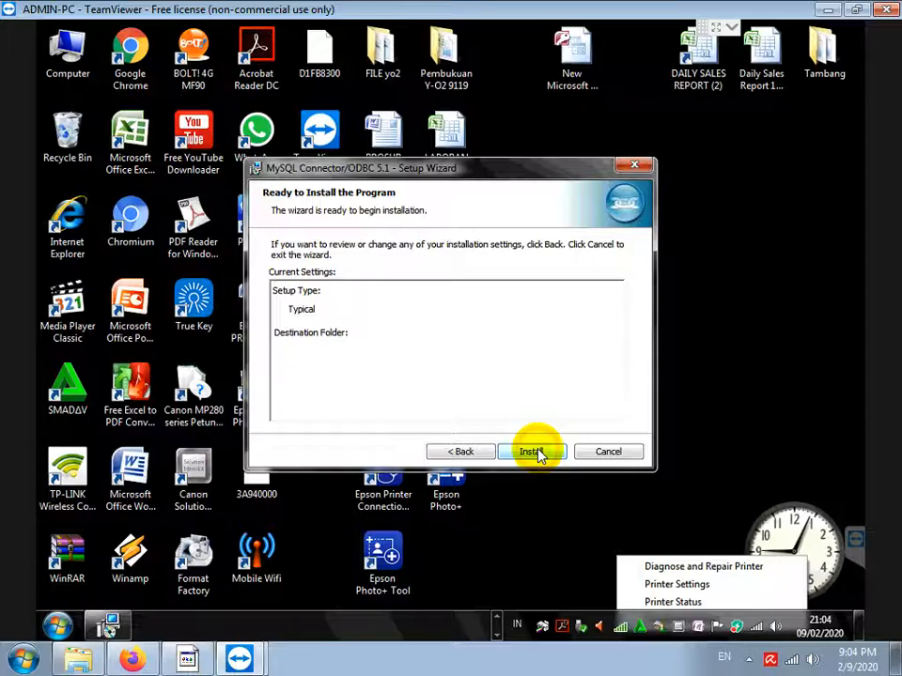
pyautogui.click(533, 453)
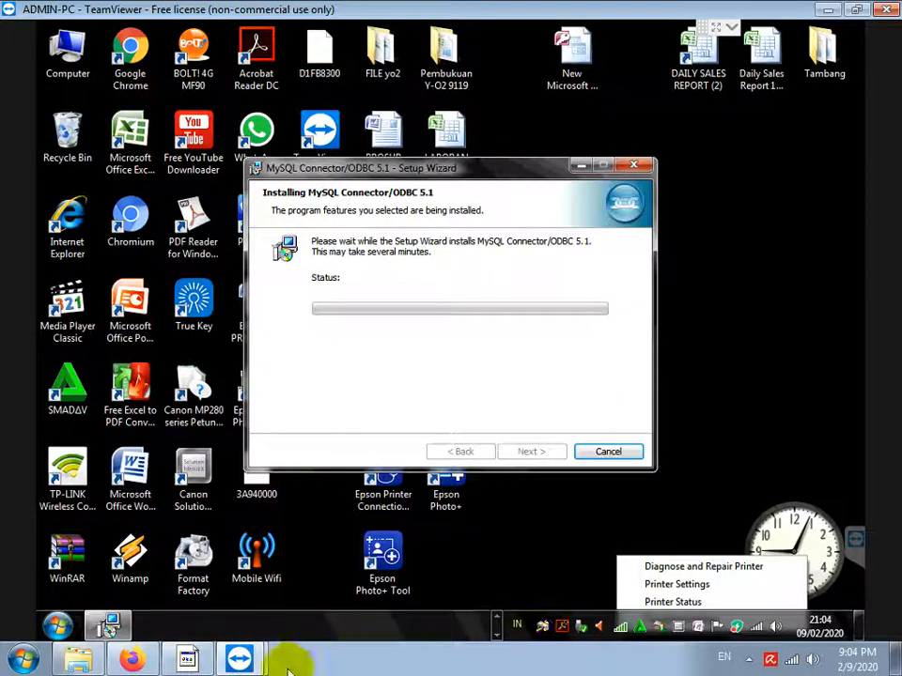
# Note that ByteFence makes the Typical option awkward, then finish the Connector/ODBC wizard
pyautogui.click(193, 661)
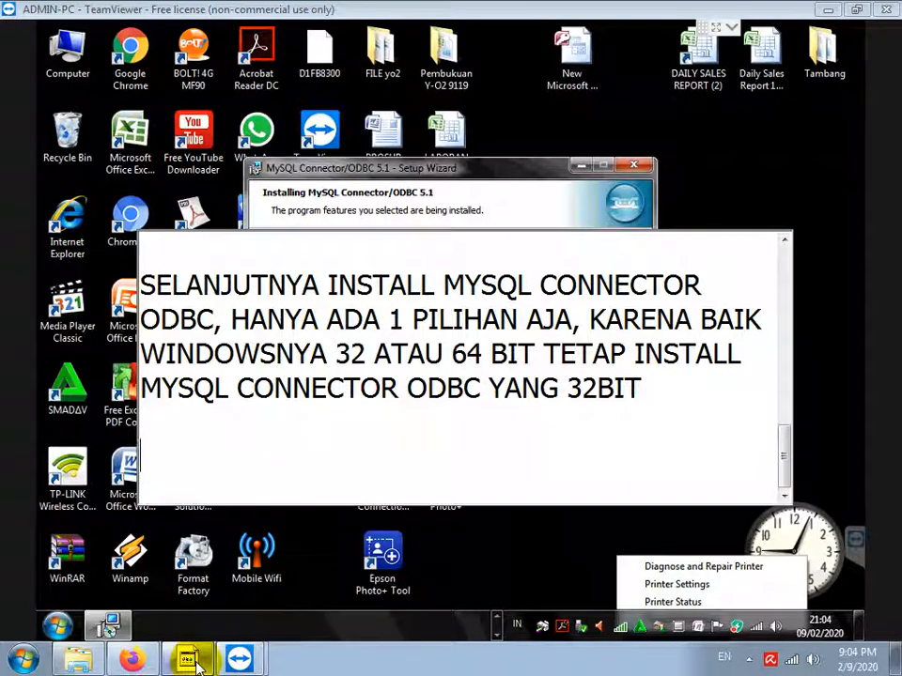
pyautogui.write('KARENA PADA PC ')
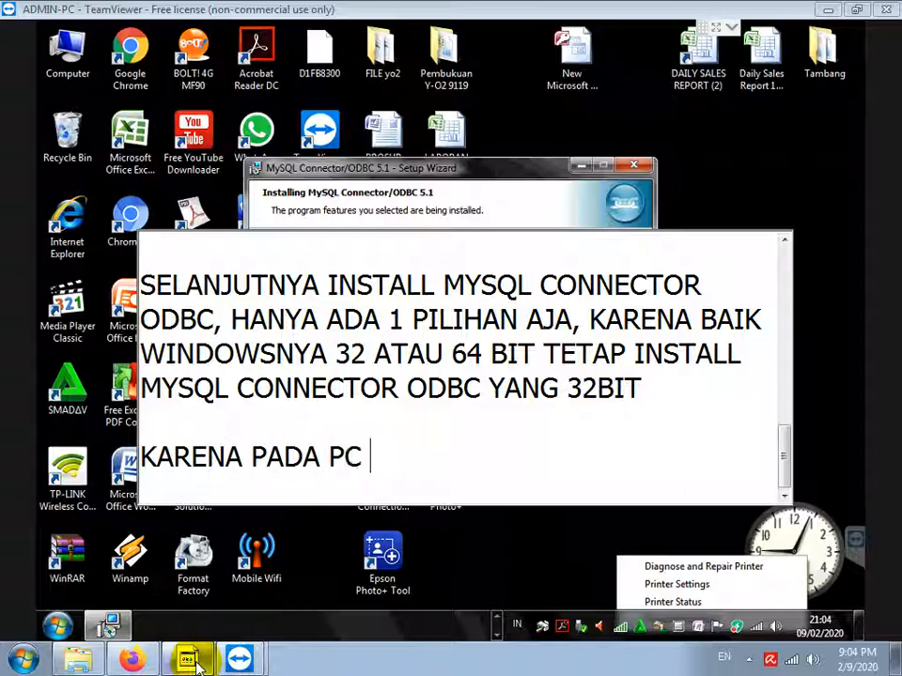
pyautogui.write('DIINSTALL')
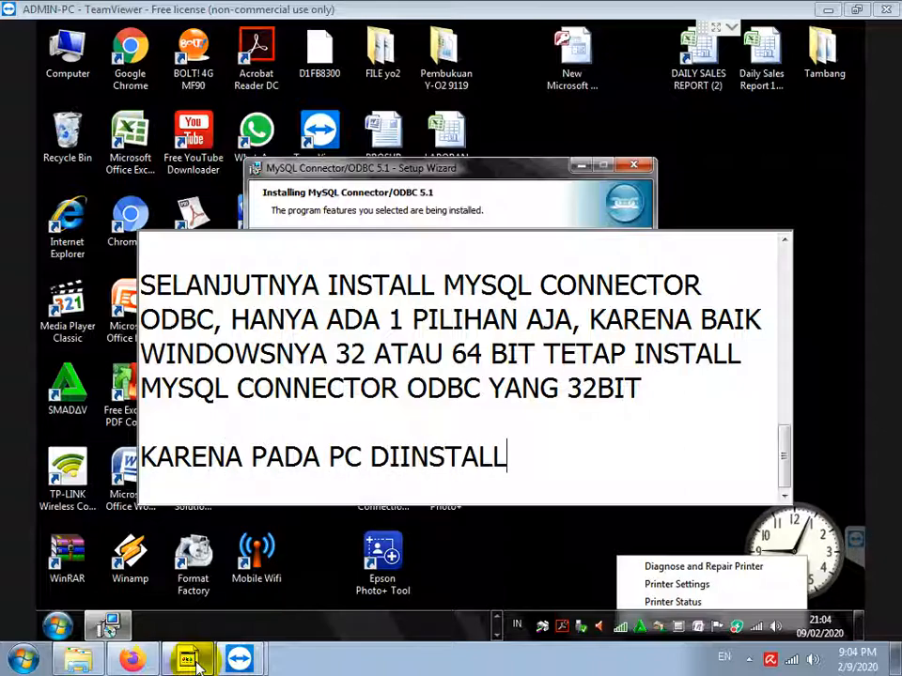
pyautogui.write(' BYTEFE')
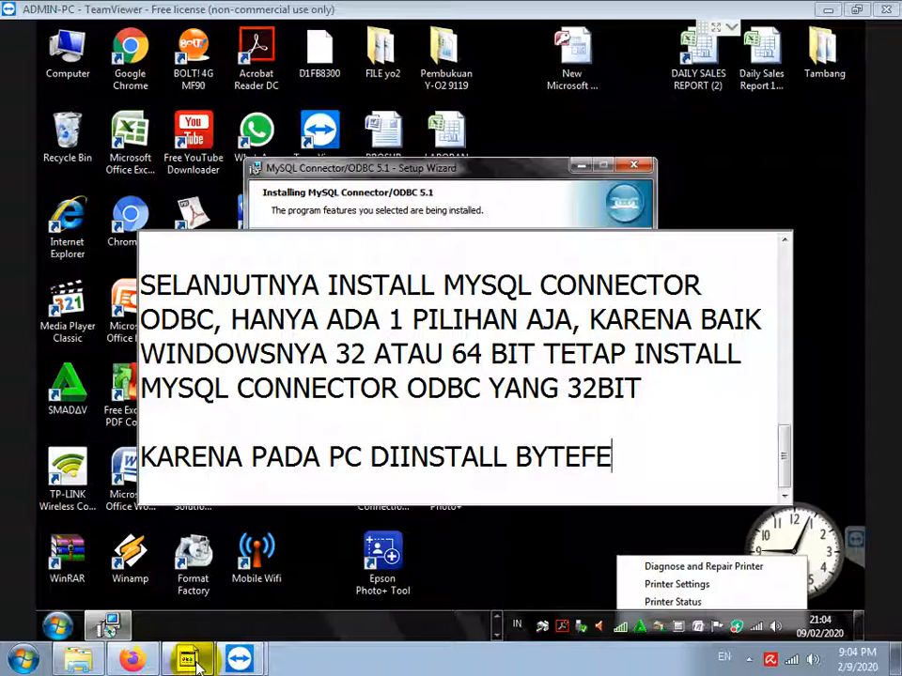
pyautogui.write('NCE, JADINYA')
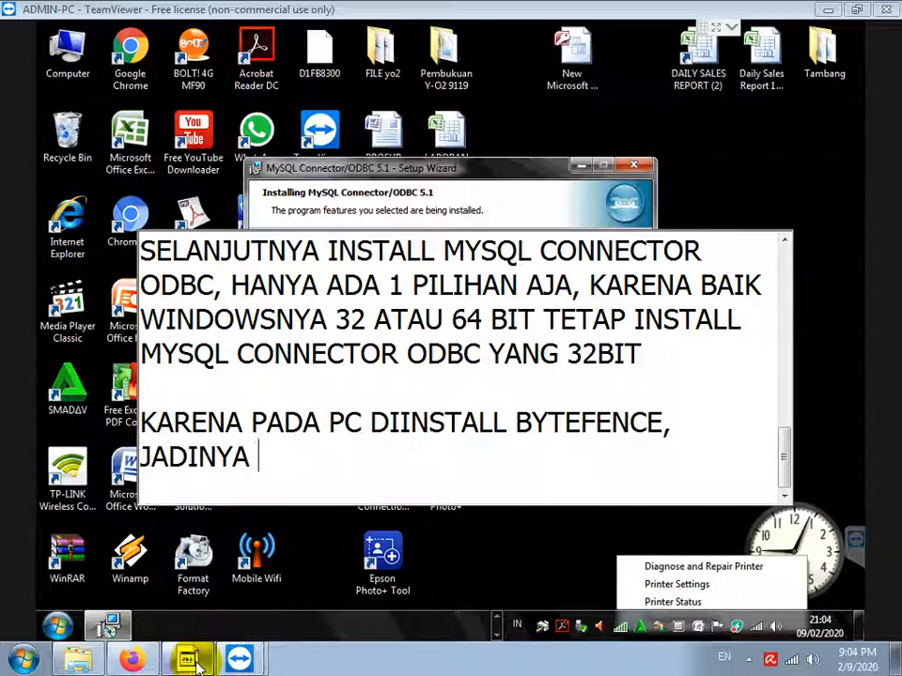
pyautogui.write('AGAK')
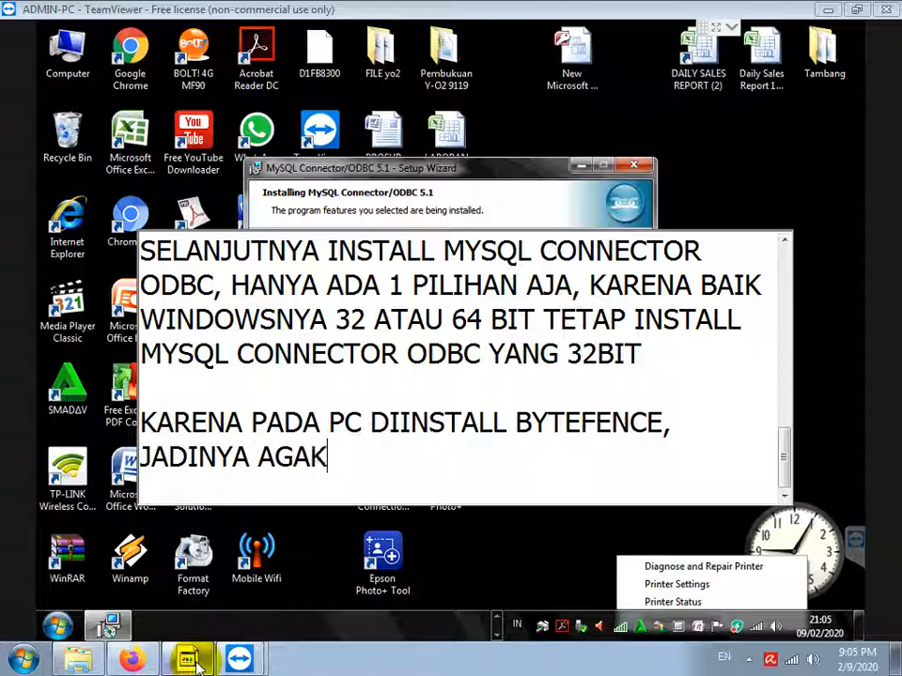
pyautogui.write(' RIBET KALAU PILIH')
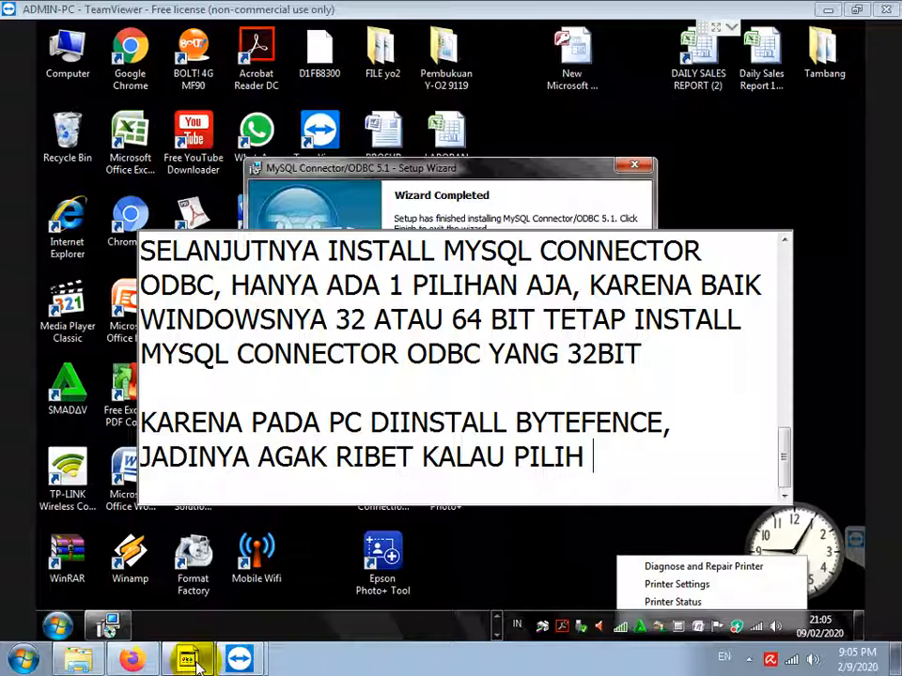
pyautogui.write(' OPSI TYPIC')
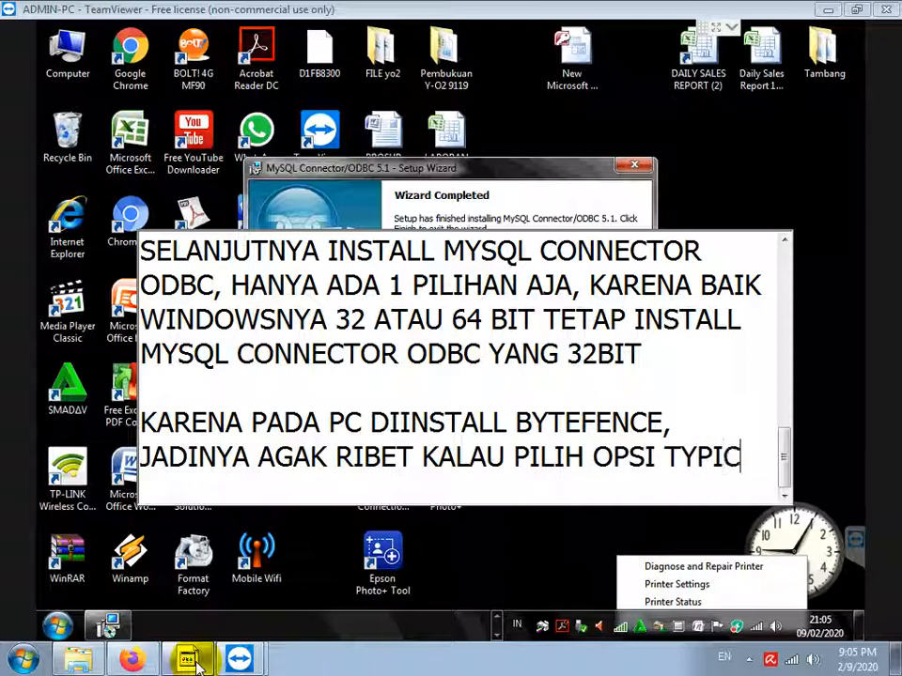
pyautogui.press('Return')
pyautogui.press('Return')
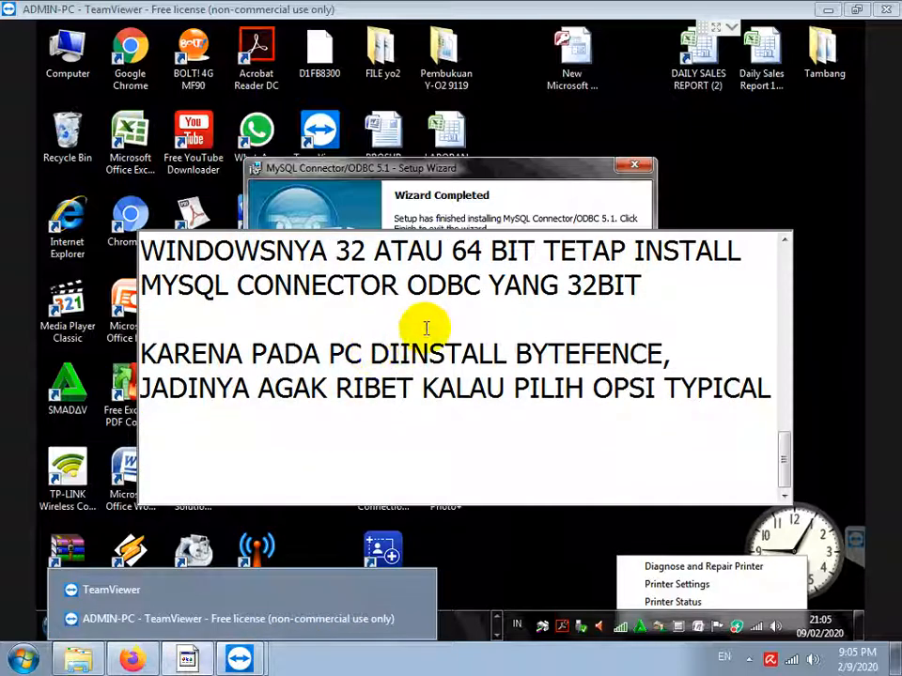
pyautogui.click(505, 177)
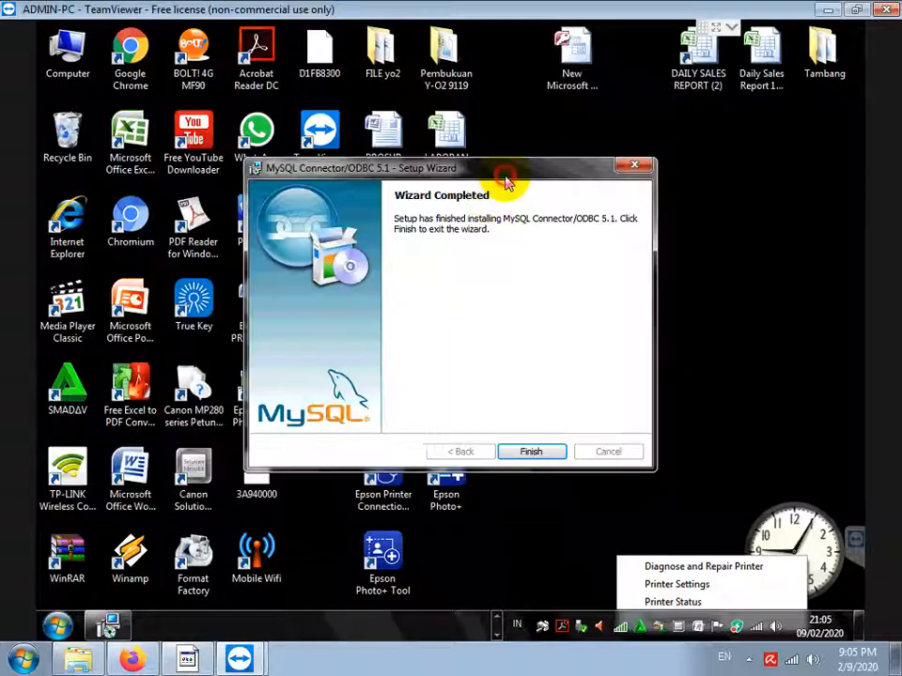
pyautogui.click(529, 453)
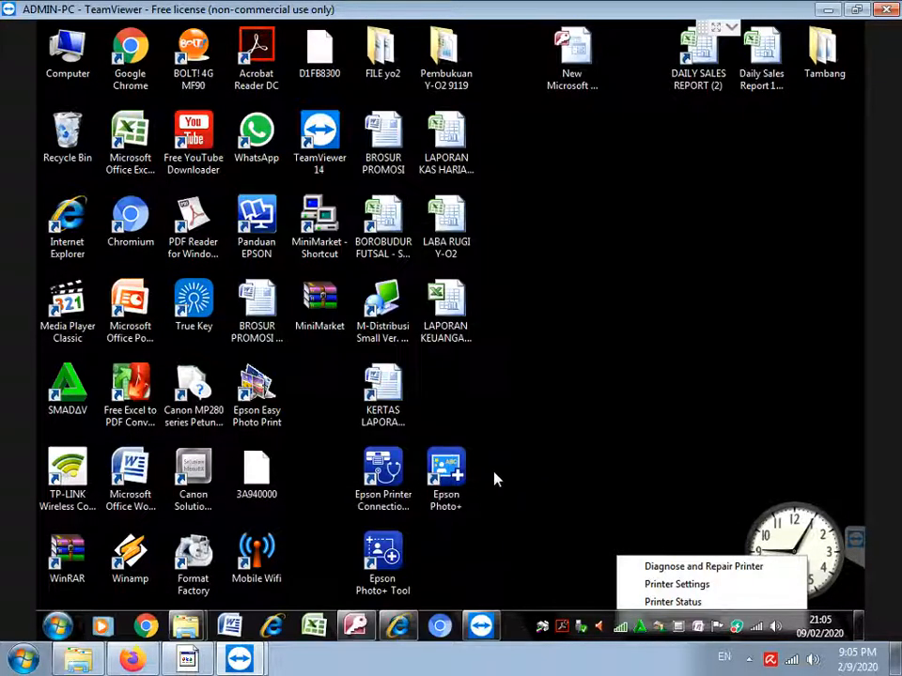
# Add a note that MySQL GUI Tools installs next, also with only one option
pyautogui.click(197, 663)
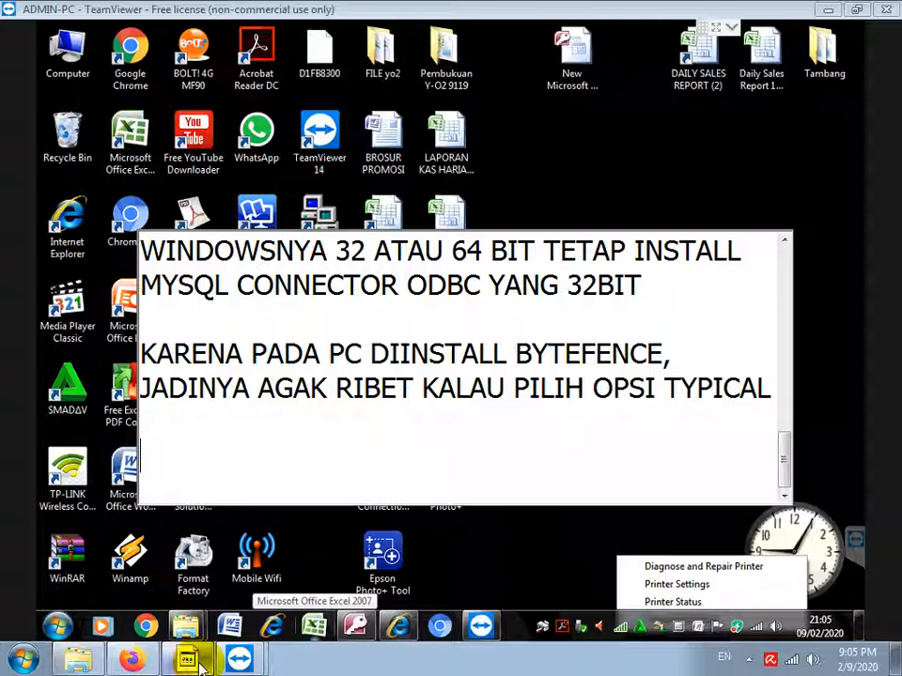
pyautogui.write('BERIK')
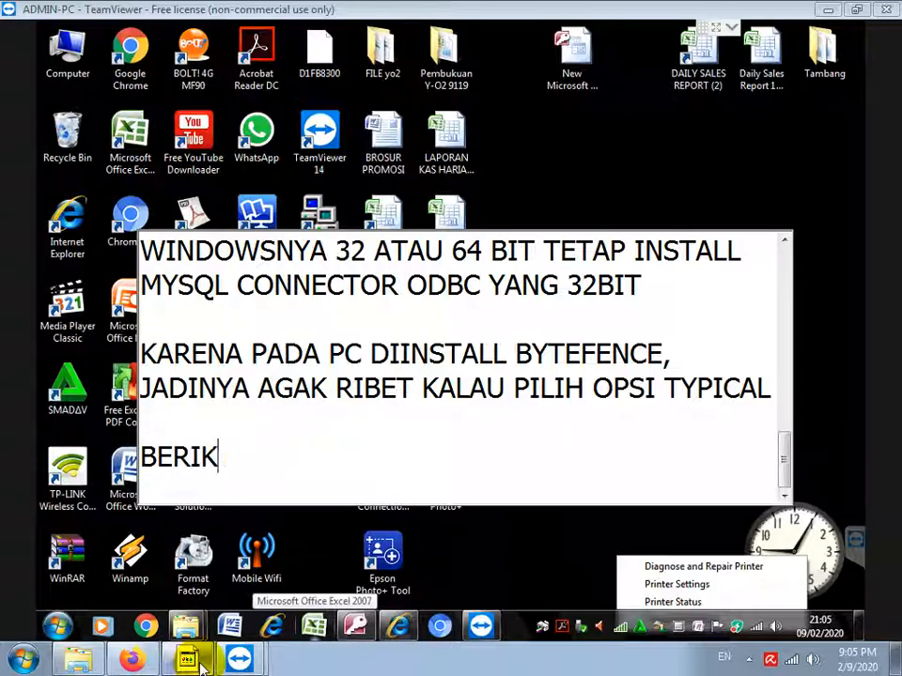
pyautogui.write('TUNUTNYA INSTAL')
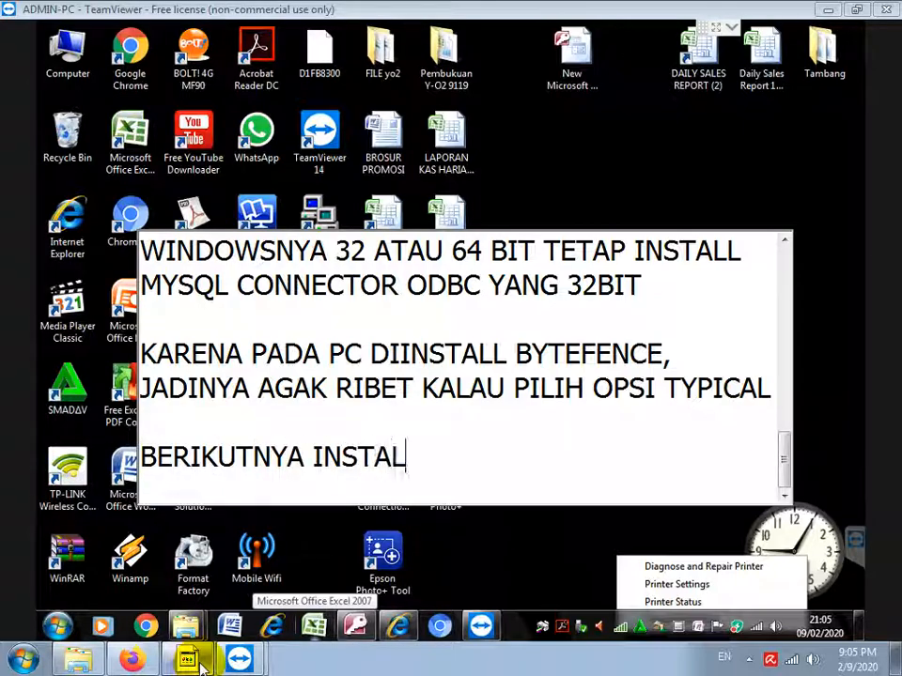
pyautogui.write('L MYSQL F')
pyautogui.press('BackSpace')
pyautogui.write('GUI TOOLS')
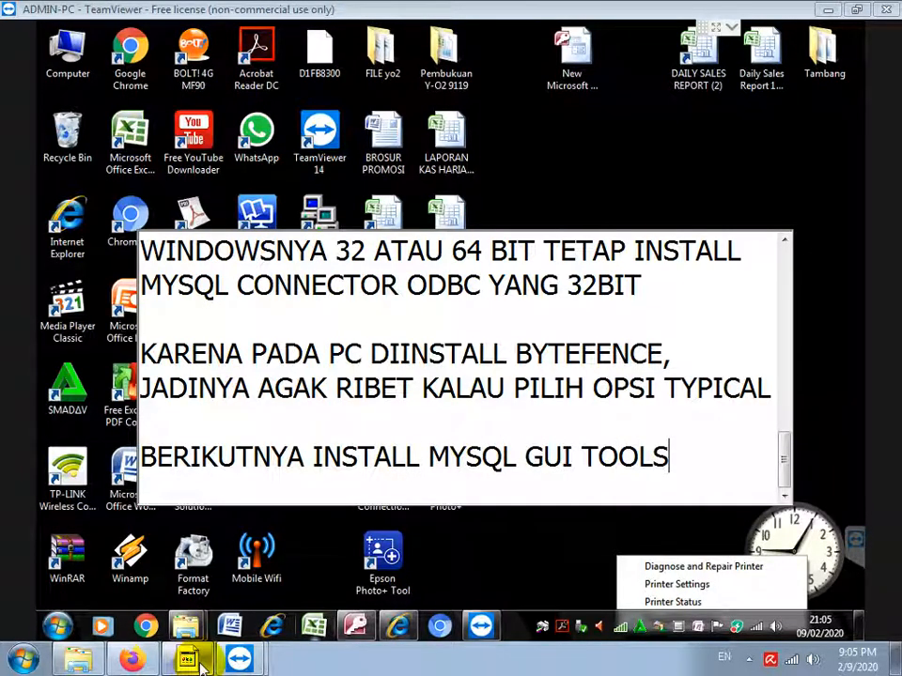
pyautogui.write(' NYA, HANYA ')
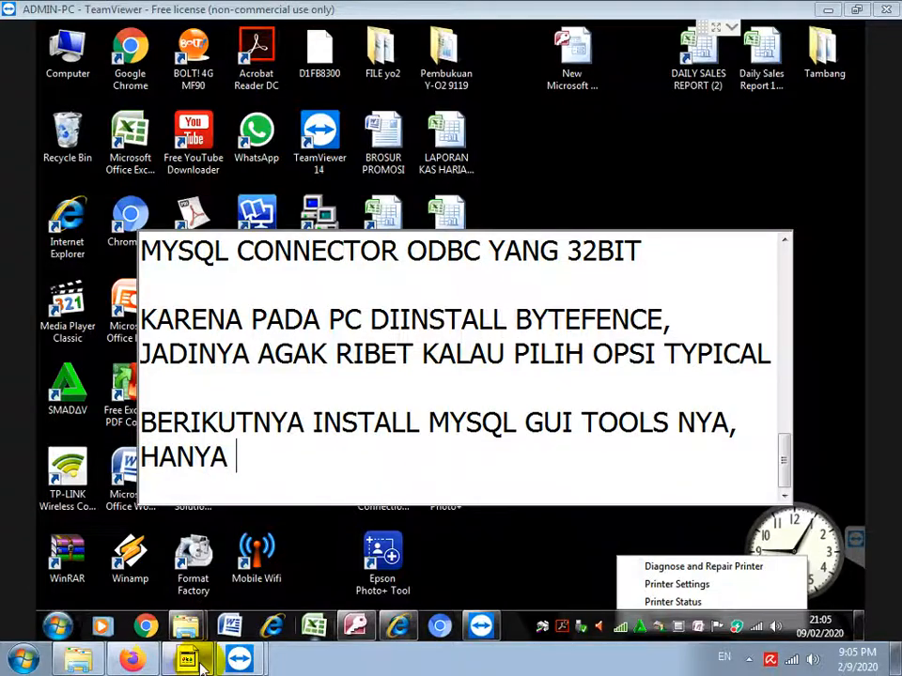
pyautogui.write('ADA 1 PILIHAN JUGA')
pyautogui.press('Return')
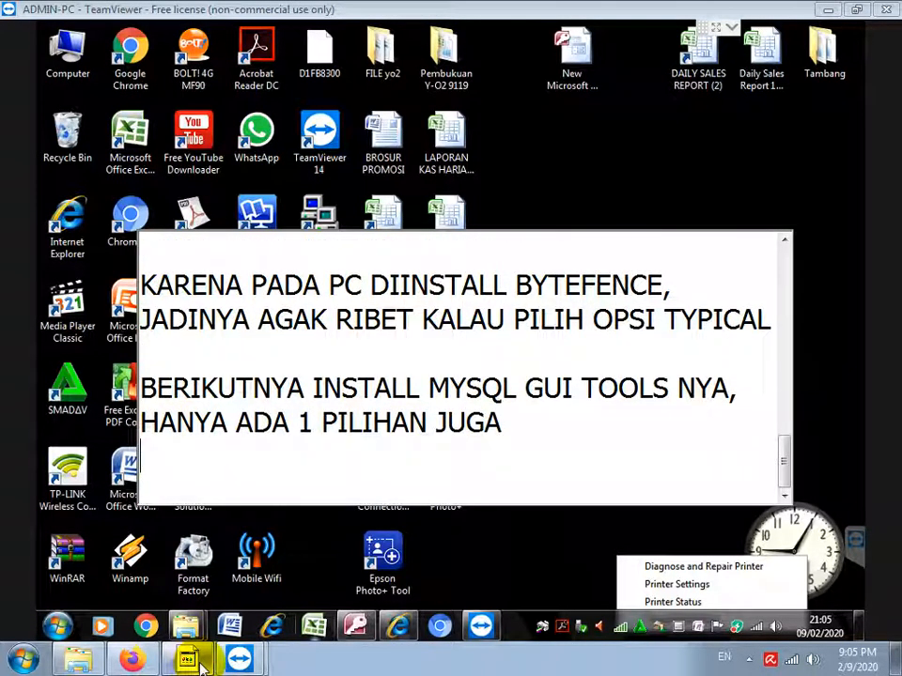
pyautogui.click(186, 625)
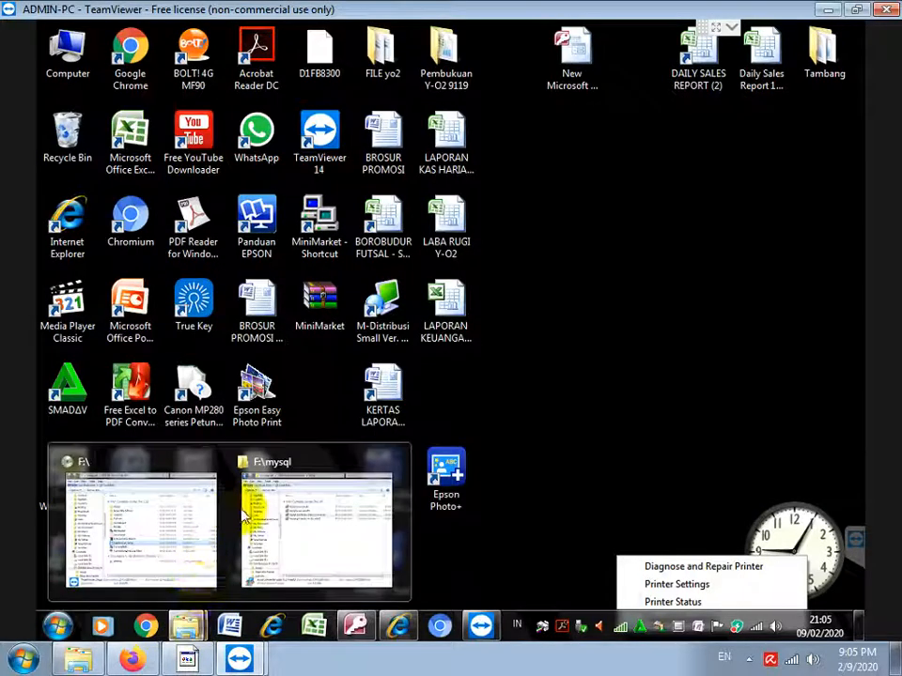
# Launch mysql-gui-tools-5.0-r12-win32 from the mysql folder and minimise Explorer
pyautogui.click(278, 516)
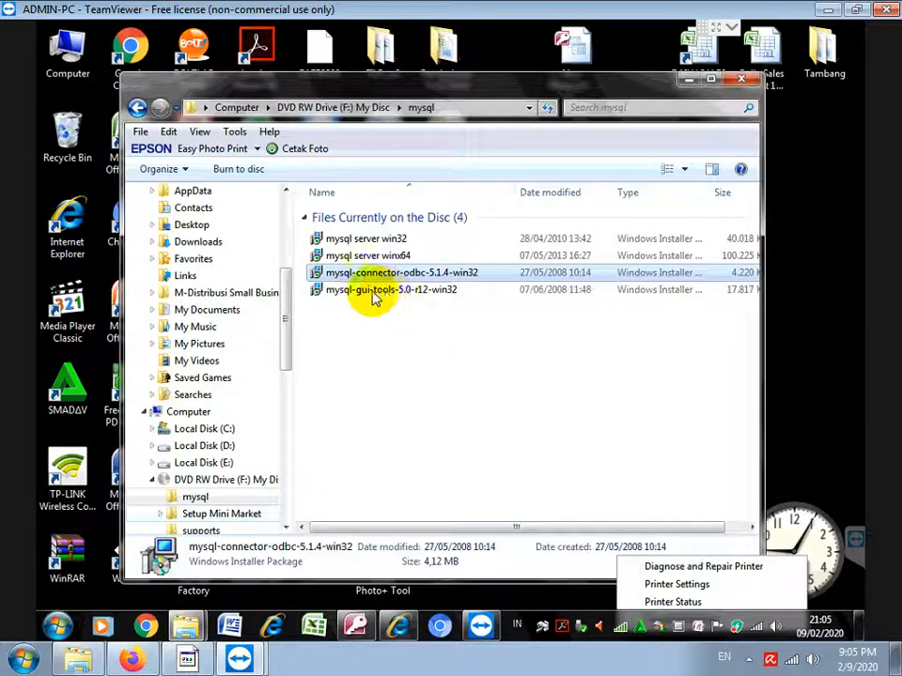
pyautogui.doubleClick(371, 291)
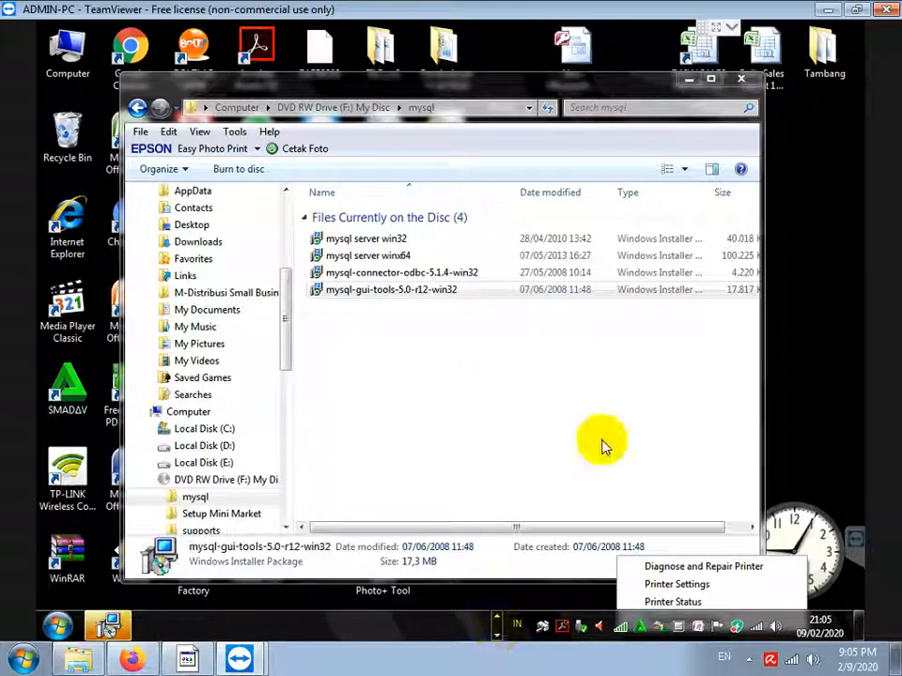
pyautogui.click(691, 81)
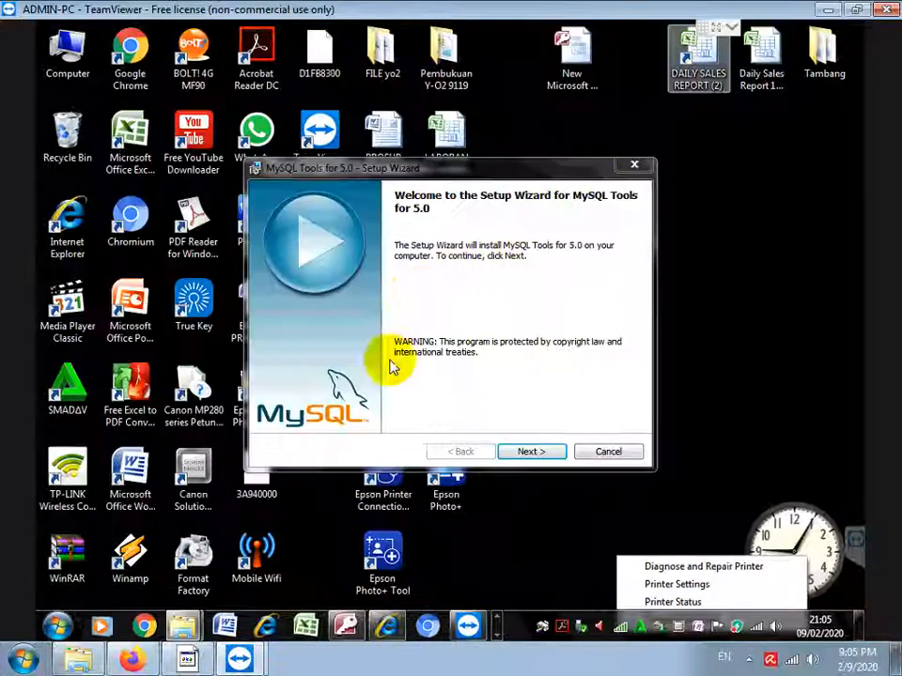
# Install MySQL Tools for 5.0 with Complete setup into C:\Program Files\MySQL\MySQL Tools for 5.0\
pyautogui.click(532, 452)
pyautogui.click(262, 396)
pyautogui.click(522, 452)
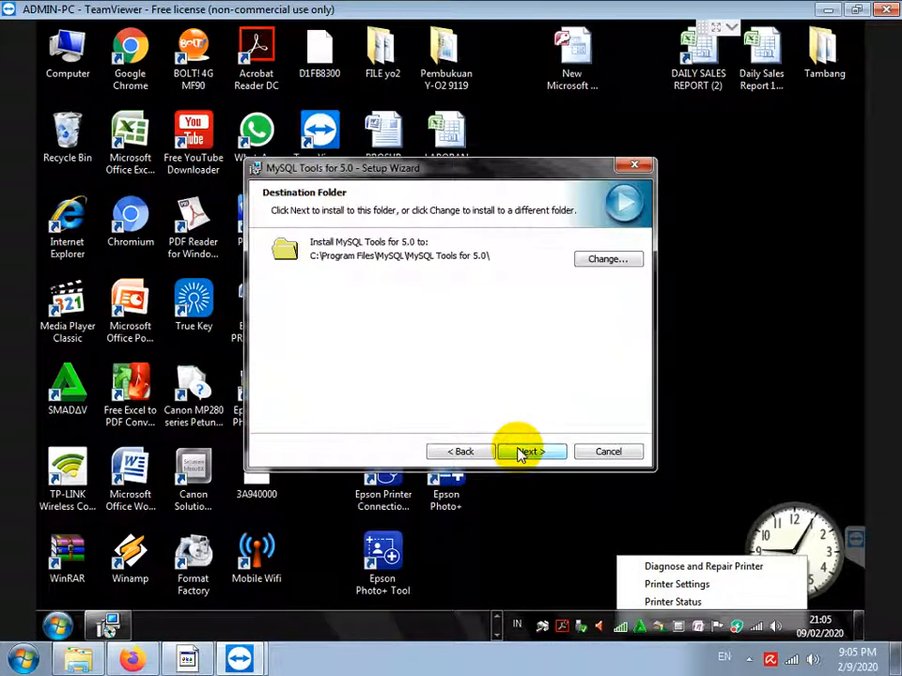
pyautogui.click(522, 452)
pyautogui.click(522, 453)
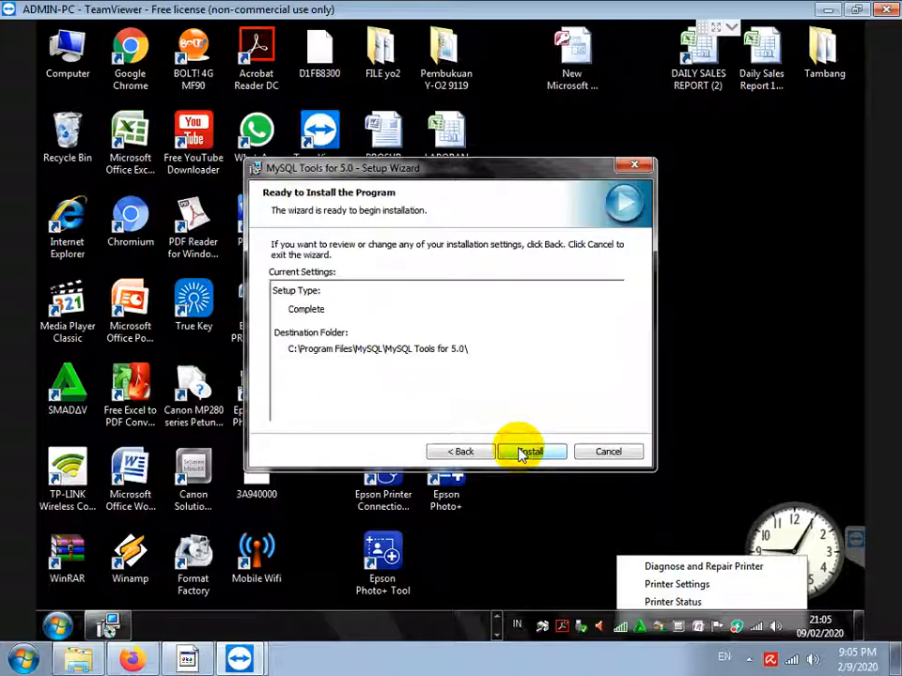
pyautogui.click(523, 454)
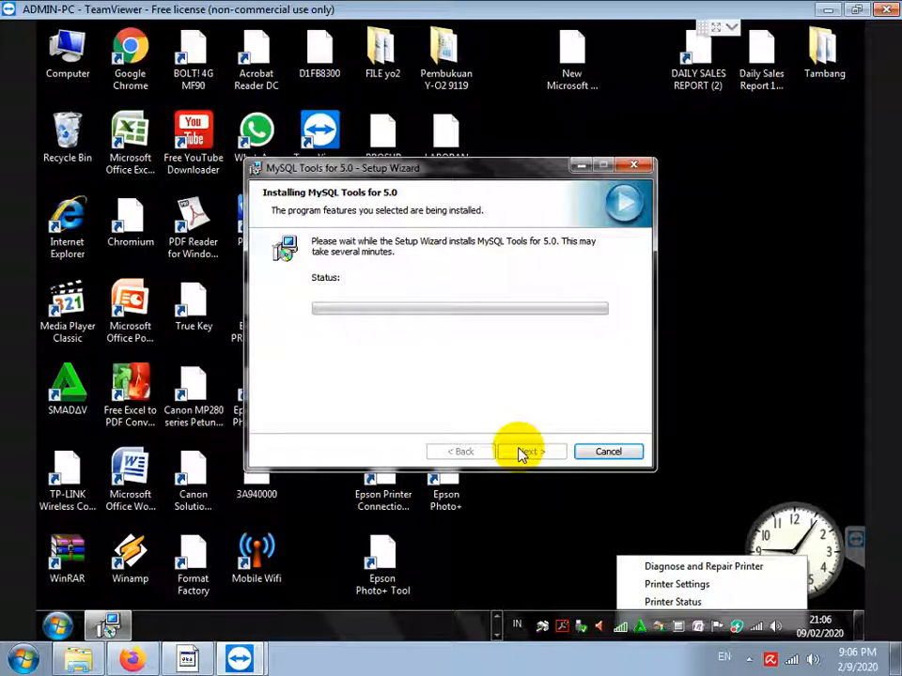
pyautogui.click(526, 452)
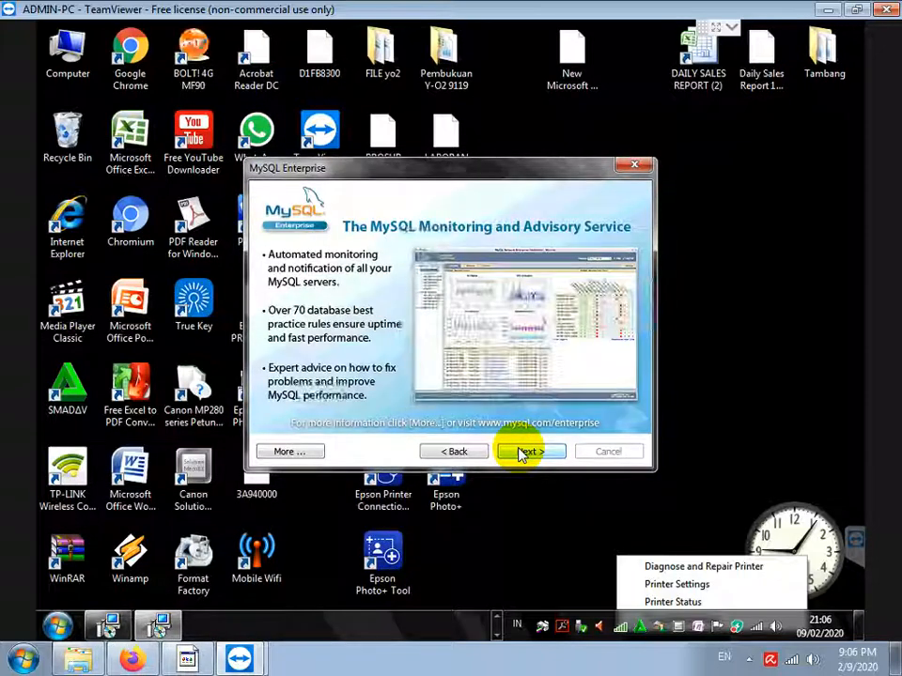
pyautogui.click(522, 453)
pyautogui.click(522, 453)
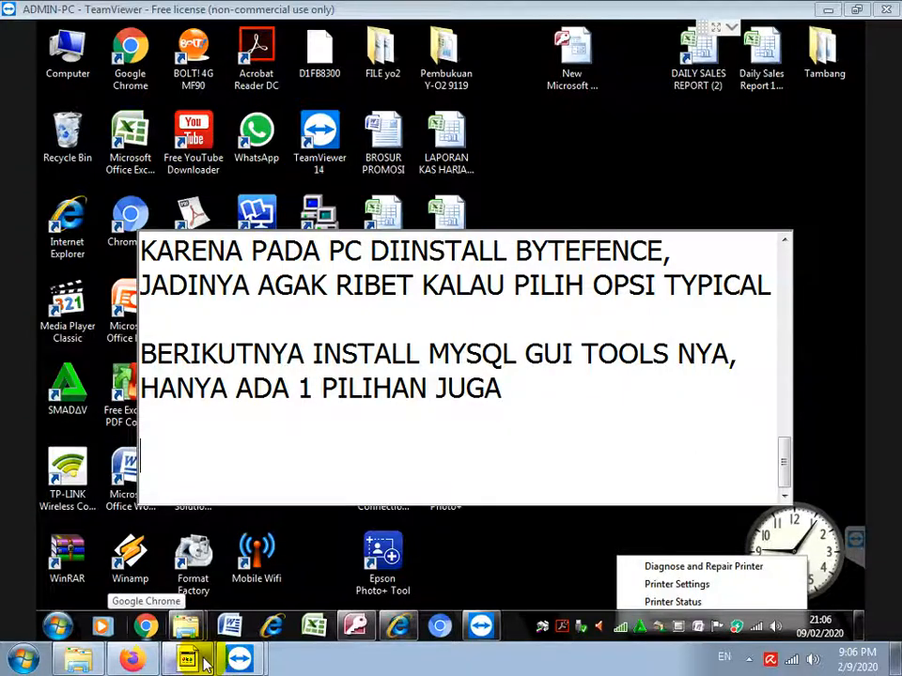
# Add the line 'KEMUDIAN INSTALL SETUP SOFTWARE MINI MARKET NYA' to the notes
pyautogui.write('KEMUDIAN INSTALL SETUP SOFTWARE MINI MARKET N')
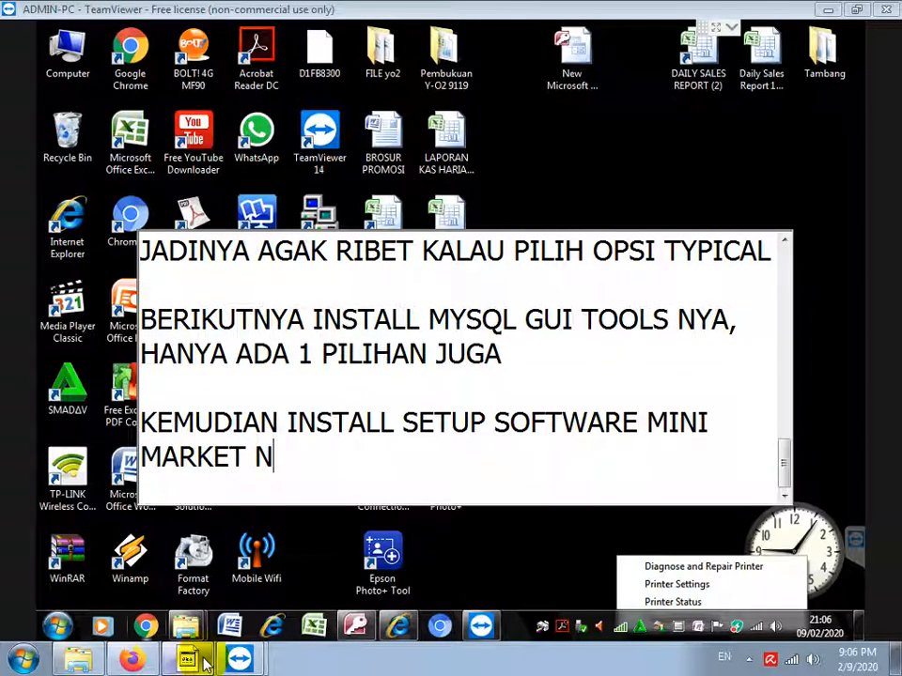
pyautogui.write('YA')
pyautogui.press('Return')
# Open the Setup Mini Market folder on the disc and launch its setup program
pyautogui.click(193, 660)
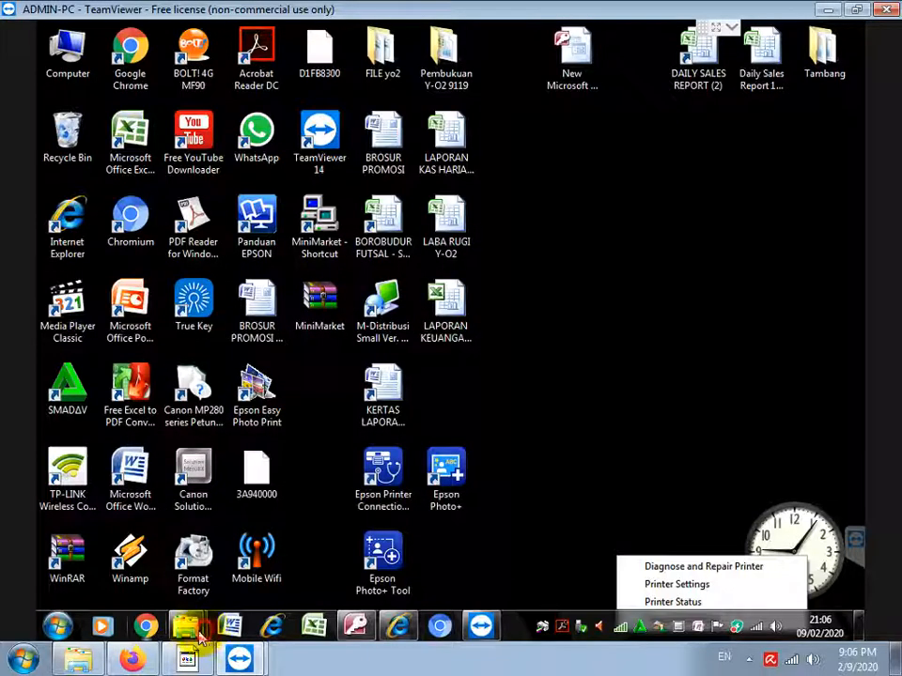
pyautogui.moveTo(186, 626)
pyautogui.click(287, 550)
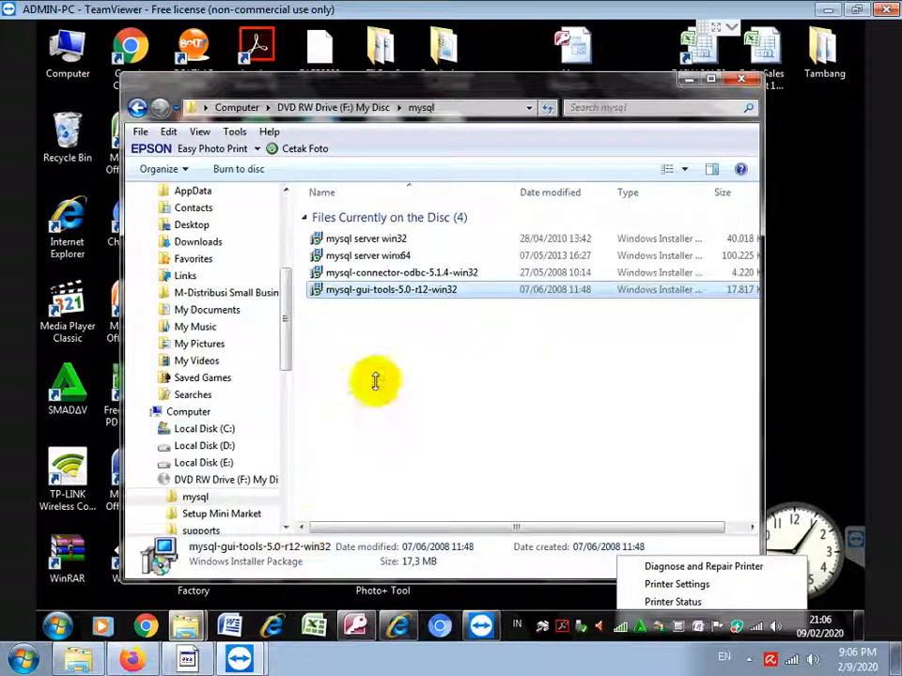
pyautogui.click(368, 109)
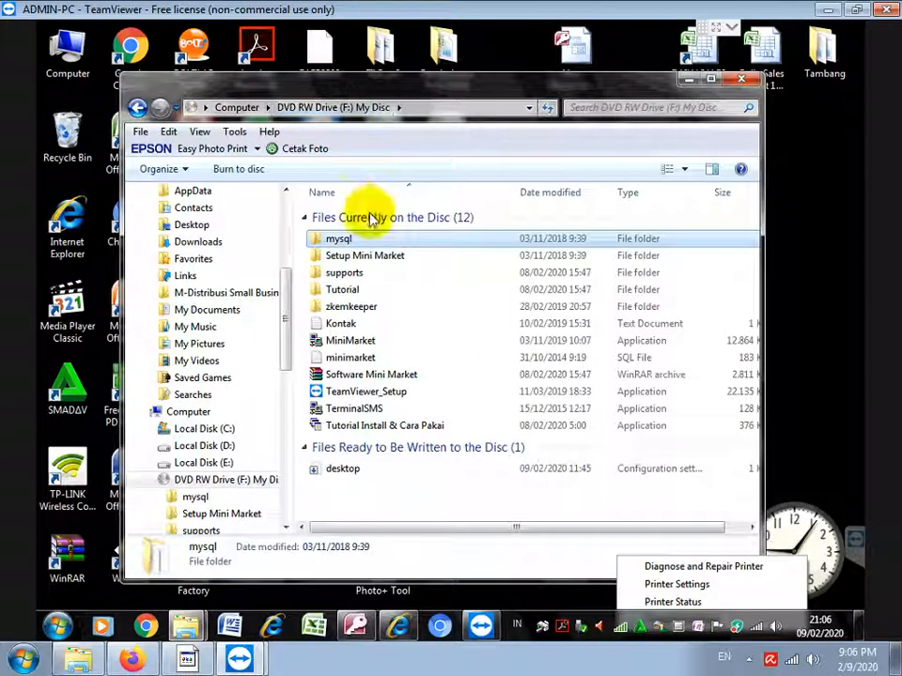
pyautogui.doubleClick(370, 256)
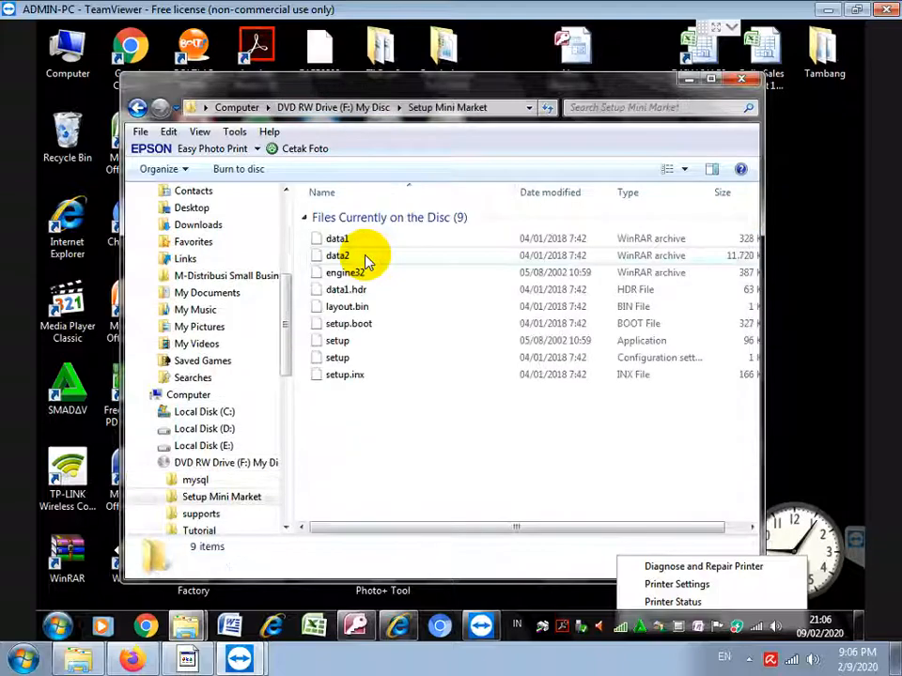
pyautogui.click(340, 344)
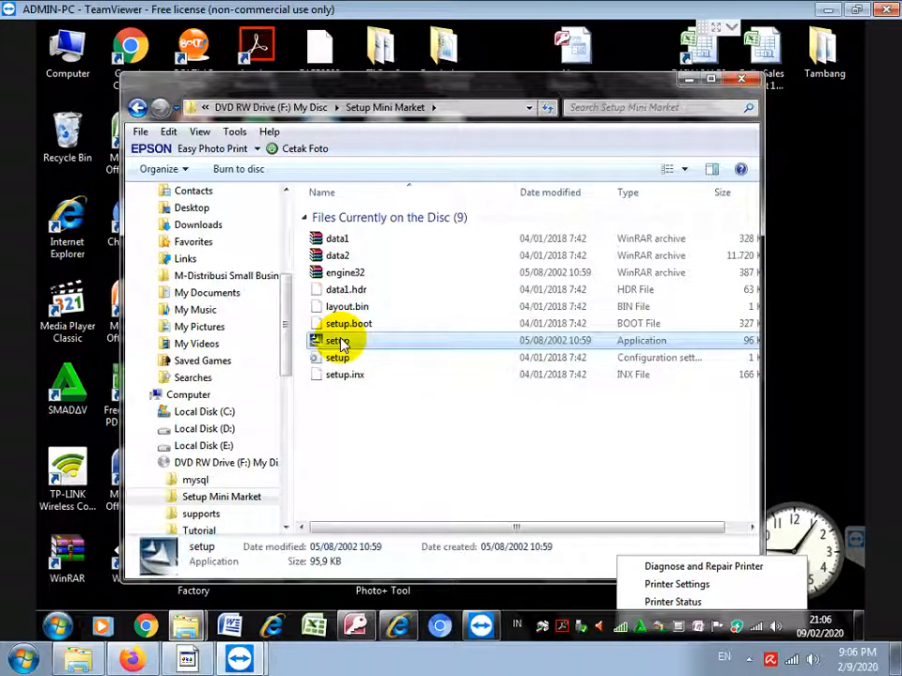
pyautogui.doubleClick(341, 344)
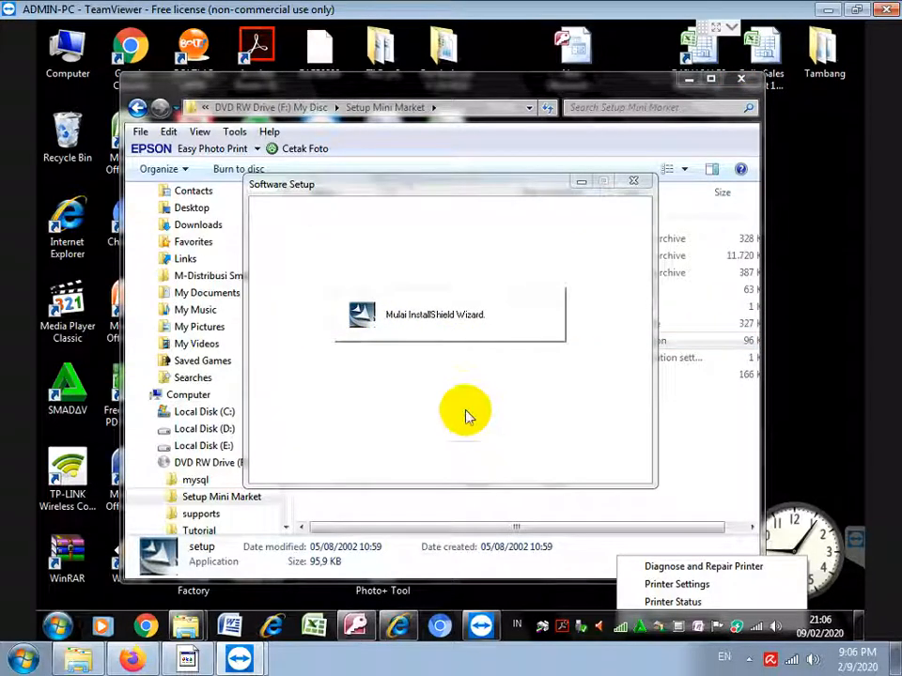
# Accept the licence and install MiniMarket with the Complete setup type
pyautogui.click(524, 463)
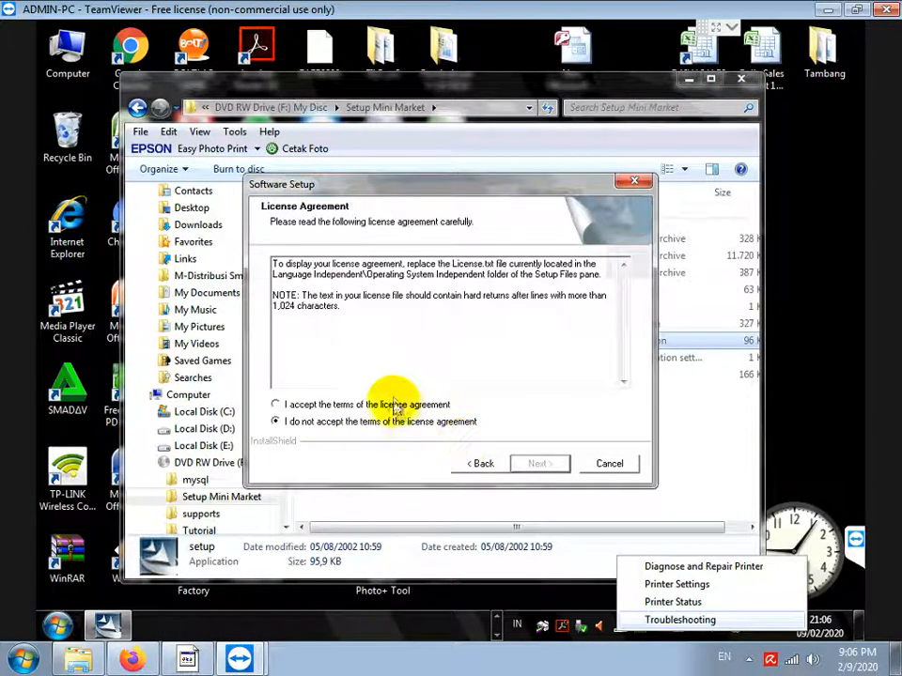
pyautogui.click(393, 404)
pyautogui.click(535, 464)
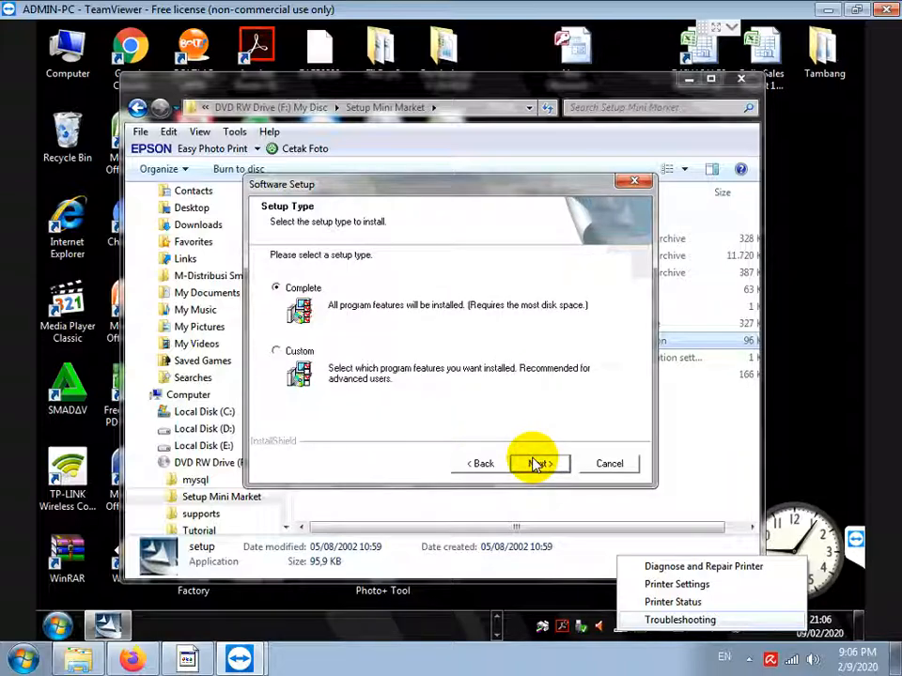
pyautogui.click(533, 463)
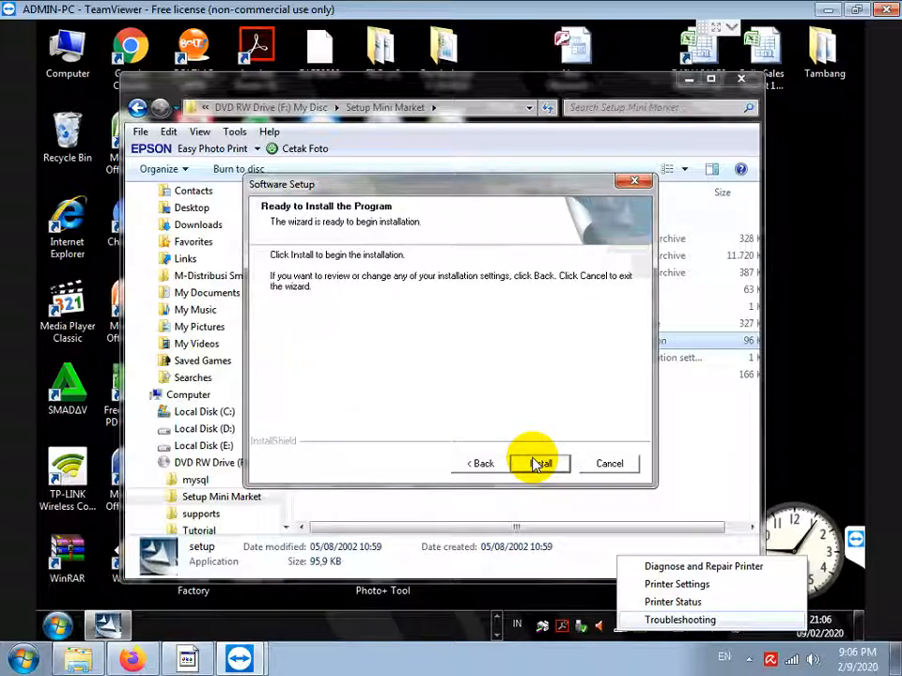
pyautogui.click(538, 463)
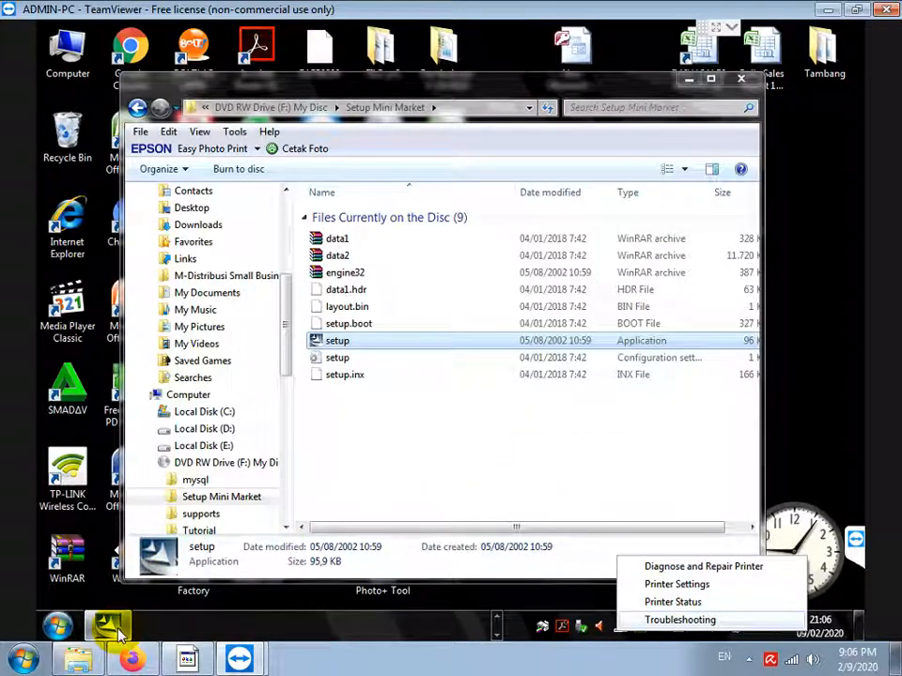
# Choose 'No, I will restart later' and finish the MiniMarket setup wizard
pyautogui.click(688, 81)
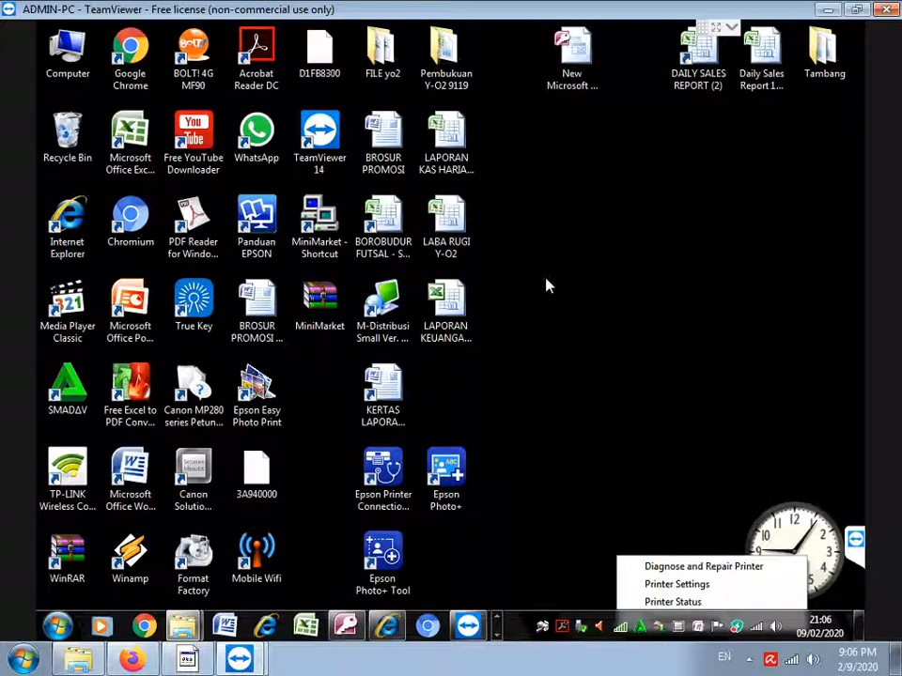
pyautogui.click(499, 636)
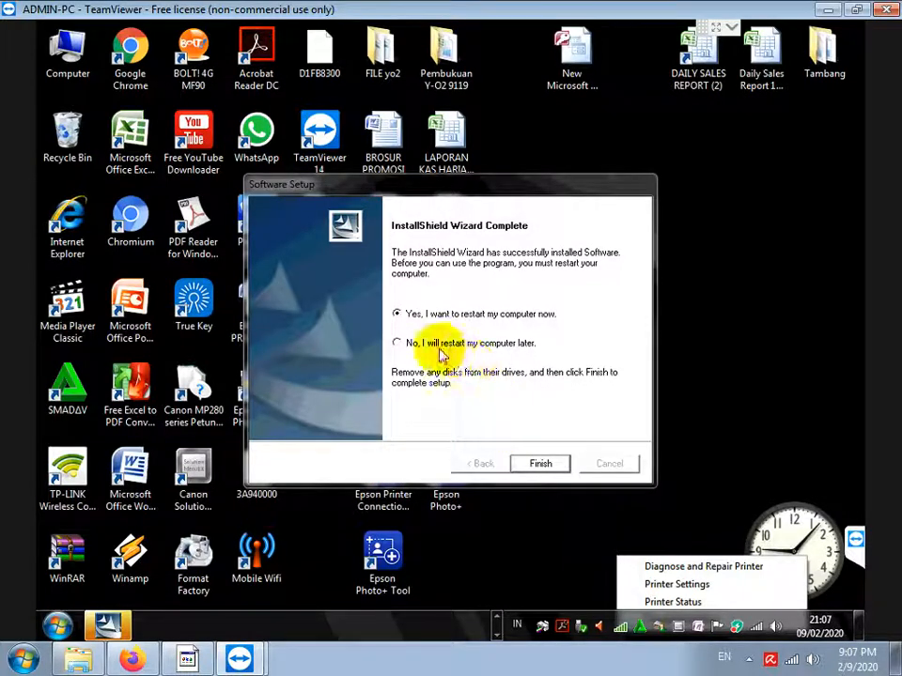
pyautogui.click(443, 348)
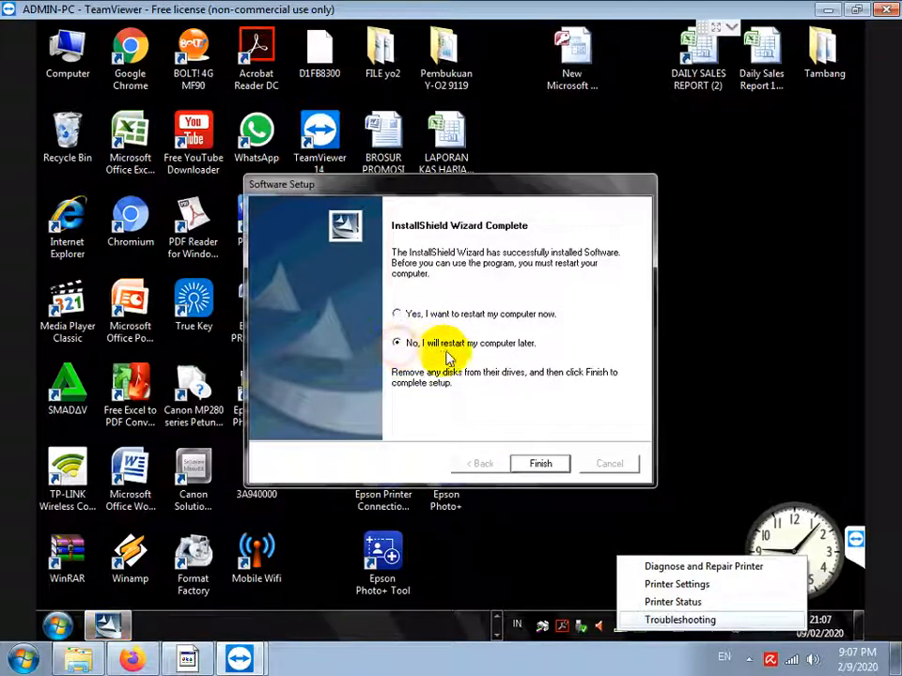
pyautogui.click(539, 464)
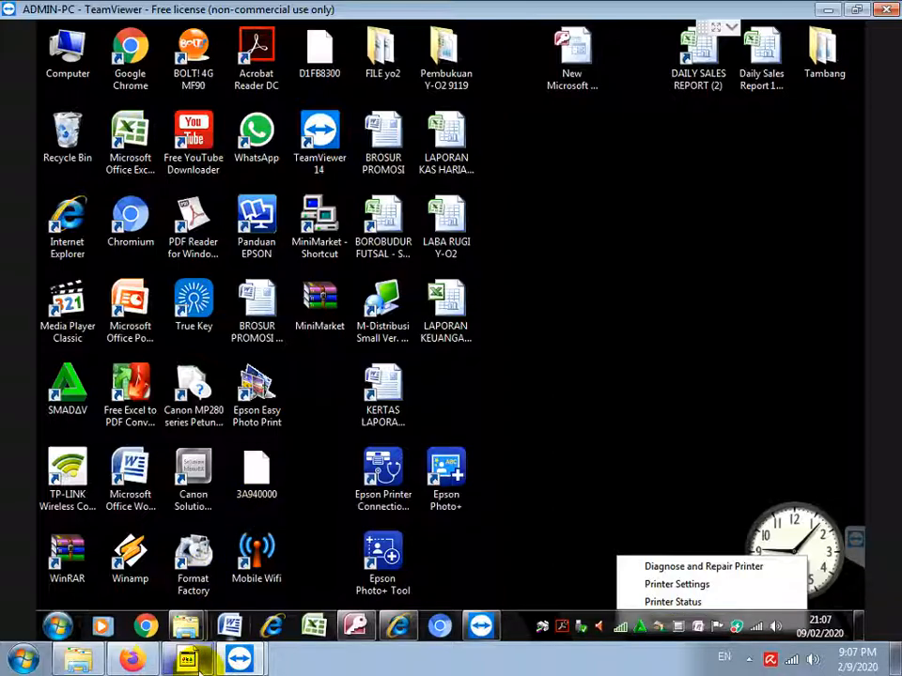
# Add the note line 'JALANKAN MYSQL ADMINISTRATOR UNTUK PADANG DATABASE MINIMARKET.SQL NYA' in Notepad
pyautogui.click(190, 658)
pyautogui.press('Return')
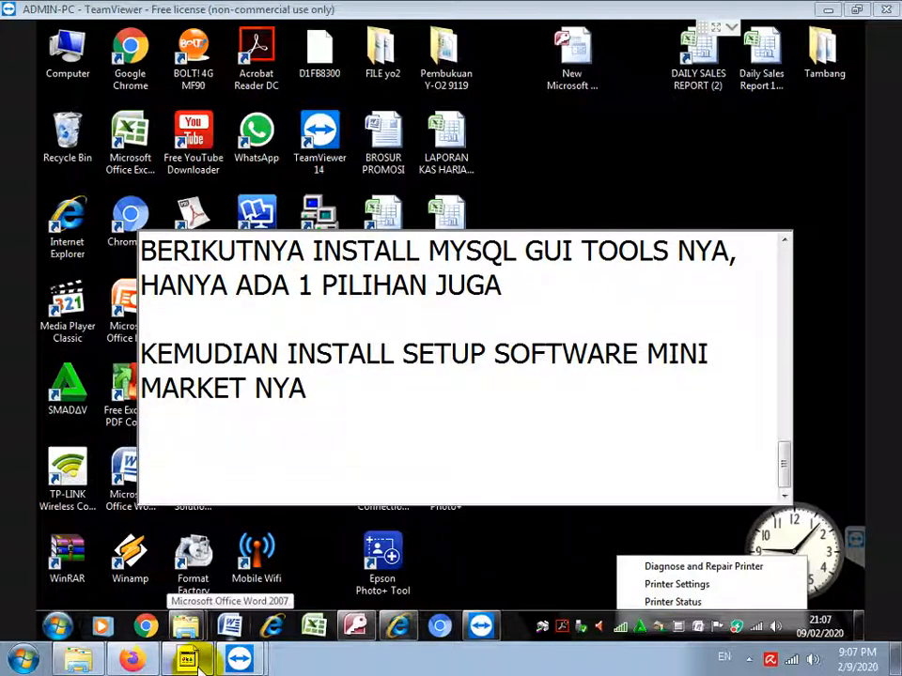
pyautogui.write('JALANKAN MYSQL ADMINIS')
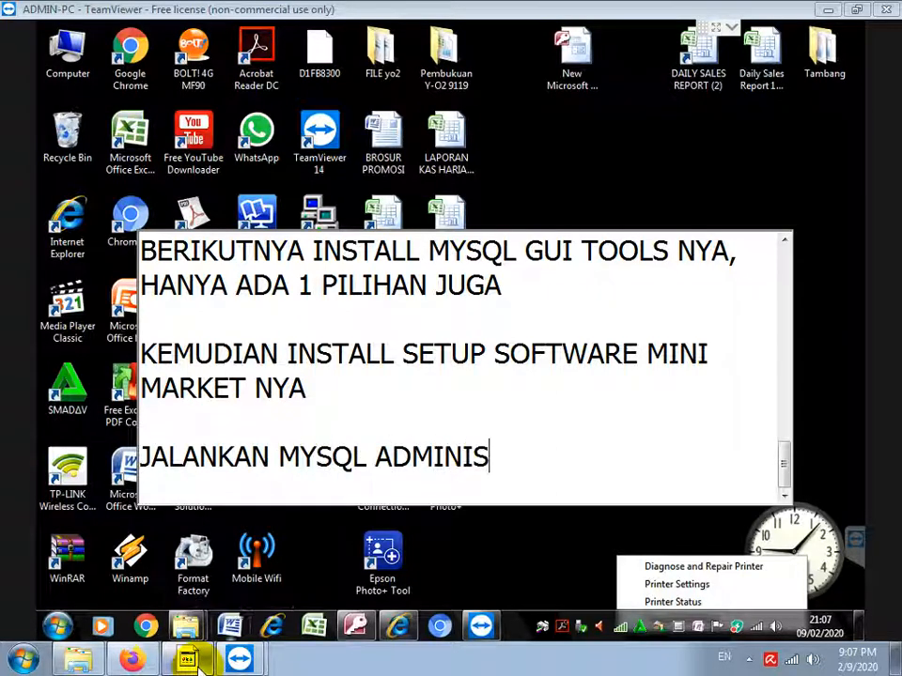
pyautogui.write('TRATOR UNTU')
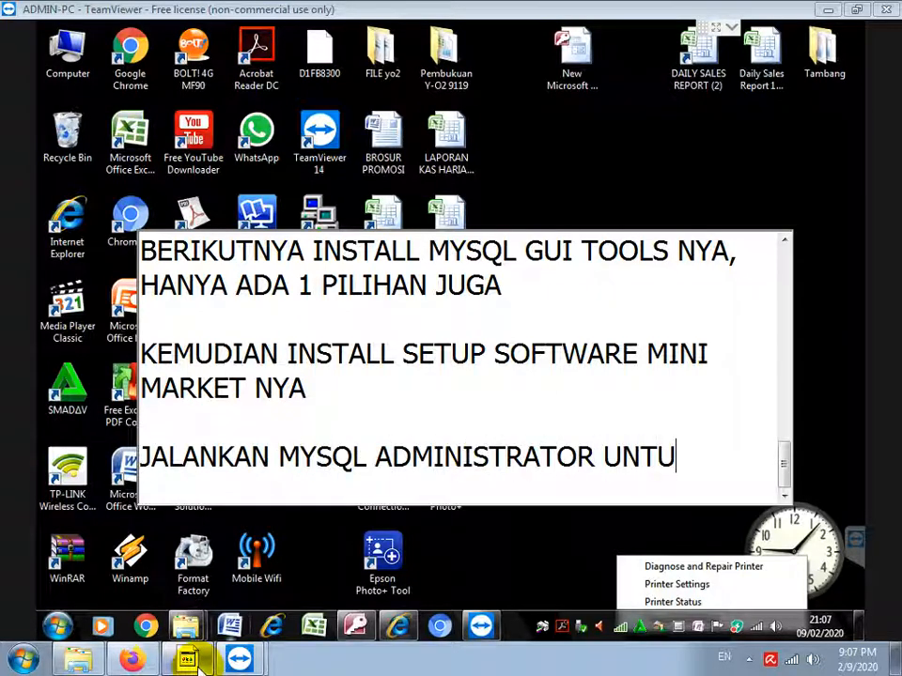
pyautogui.write('K PADANG DATA')
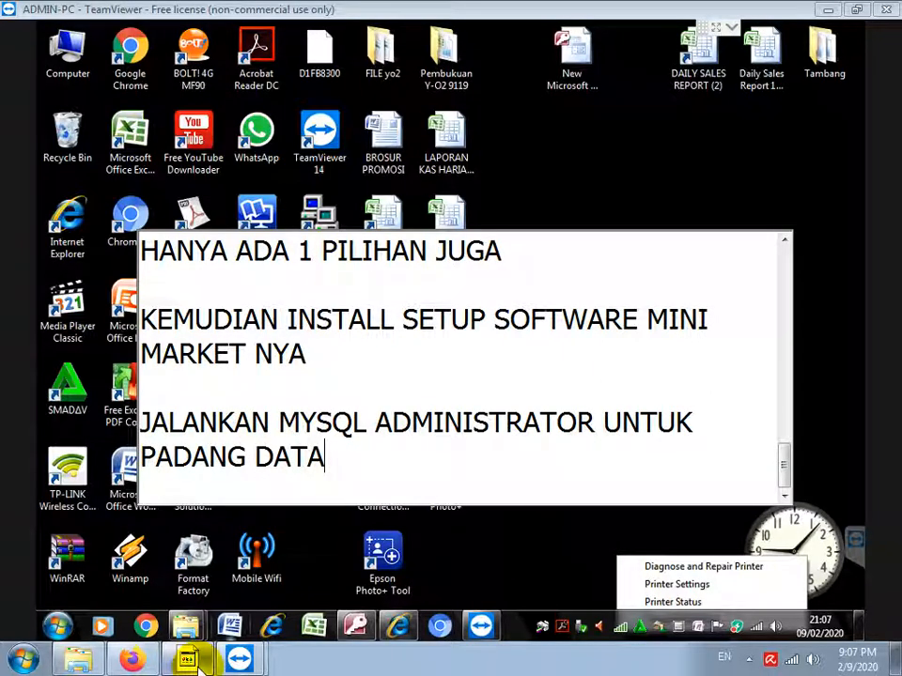
pyautogui.write('BASE MINIMARKET.SQL NYA')
pyautogui.press('Return')
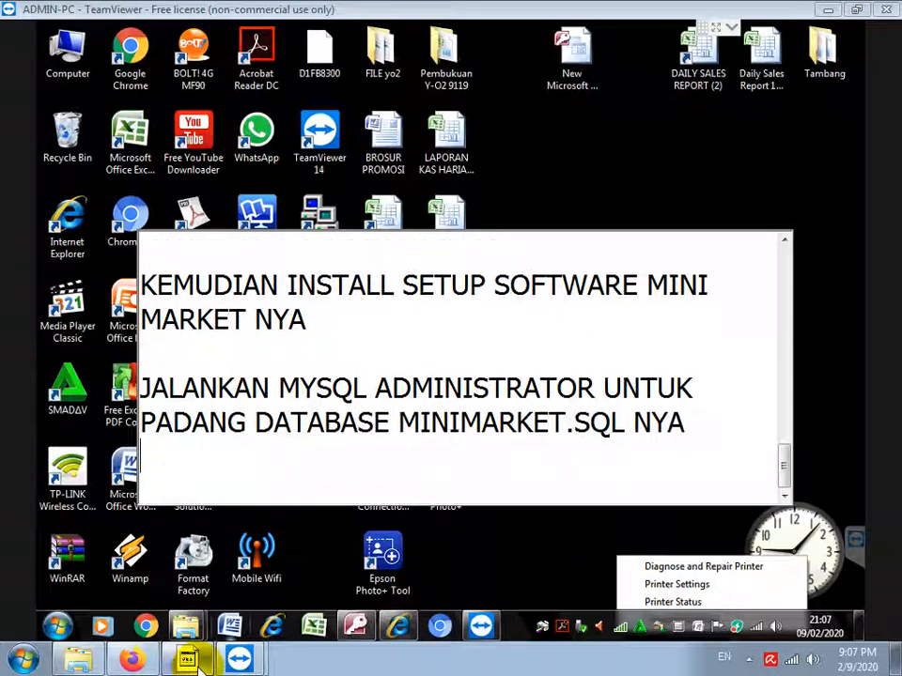
# Launch MySQL Administrator from the MySQL program group in the Start menu
pyautogui.click(59, 626)
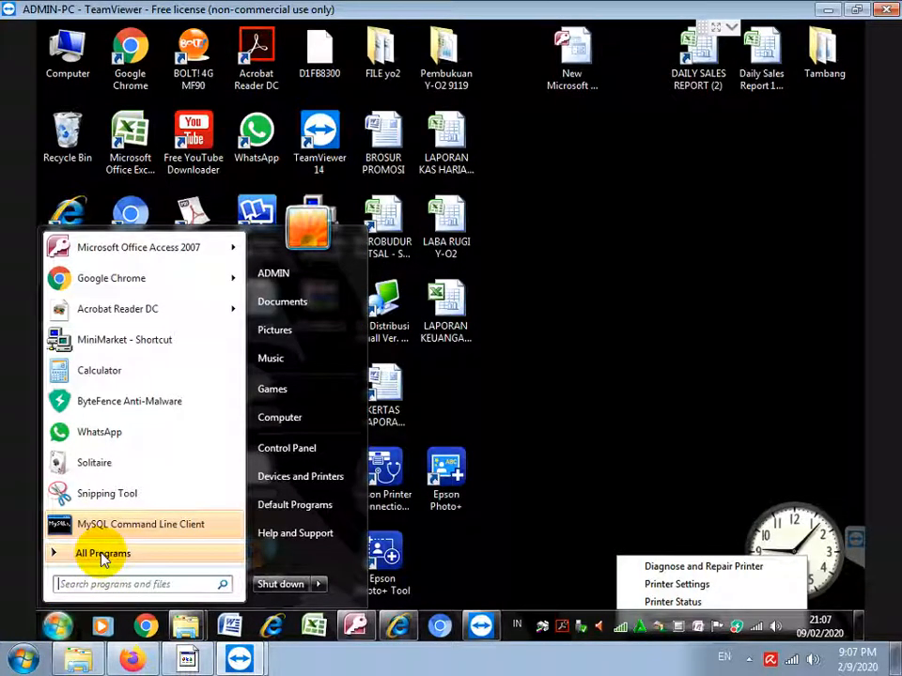
pyautogui.click(103, 555)
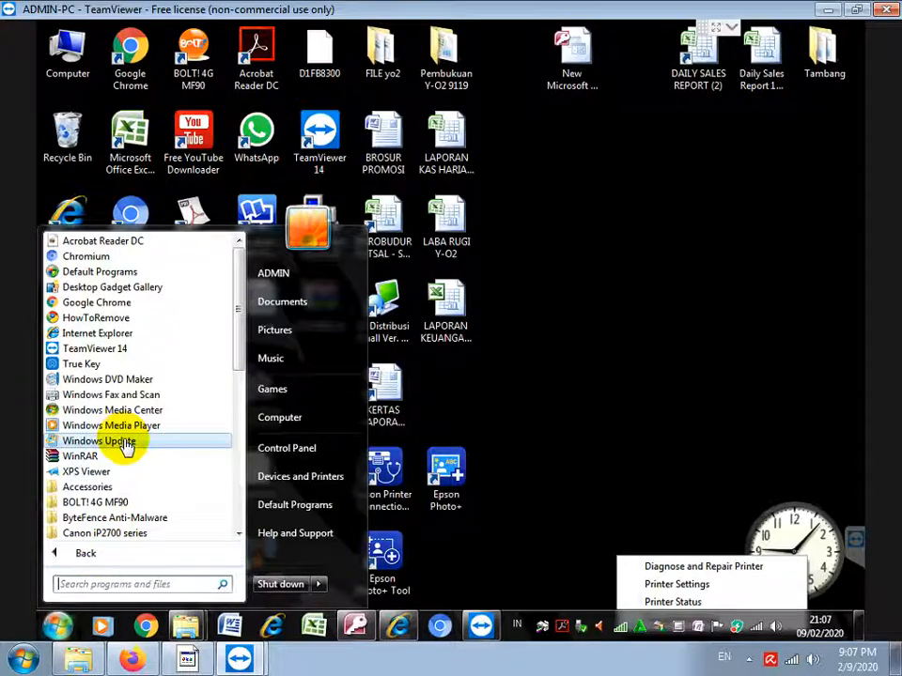
pyautogui.scroll(-8, 125, 447)
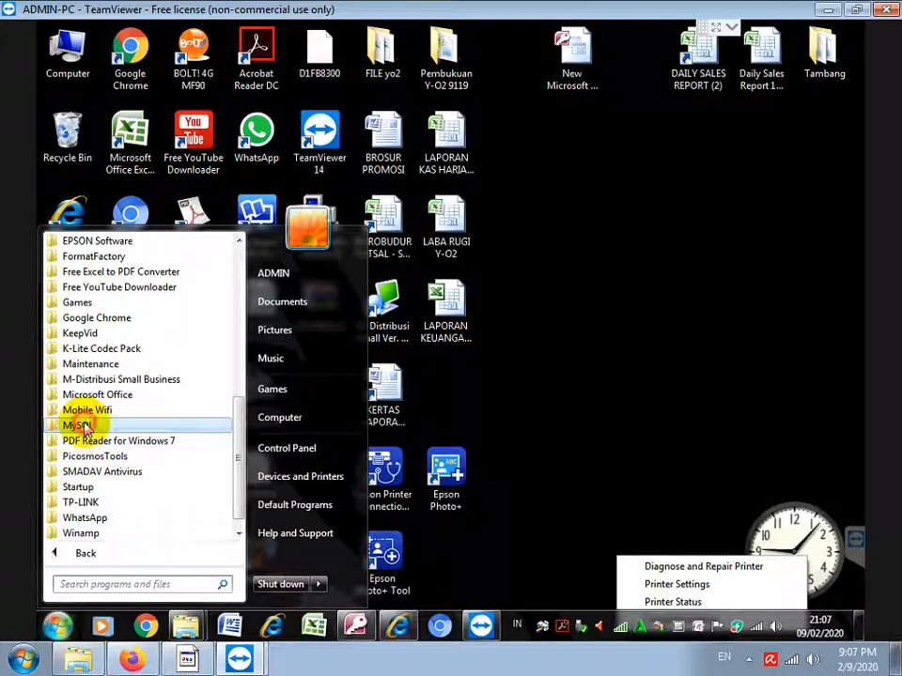
pyautogui.click(83, 428)
pyautogui.click(96, 439)
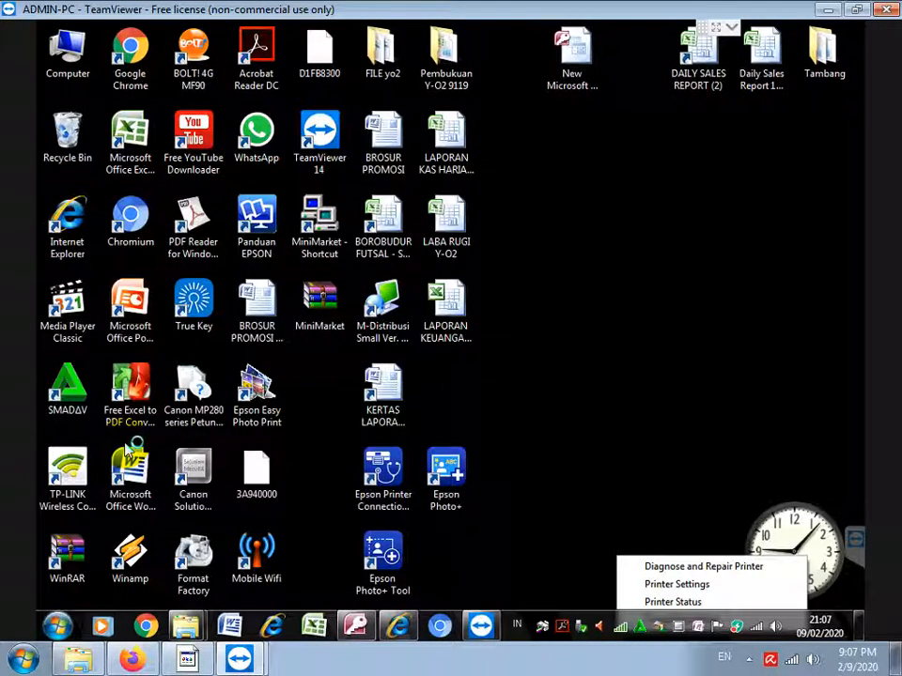
# Fill the login dialog with server host 127.0.0.1, port 3306 and username root
pyautogui.click(416, 340)
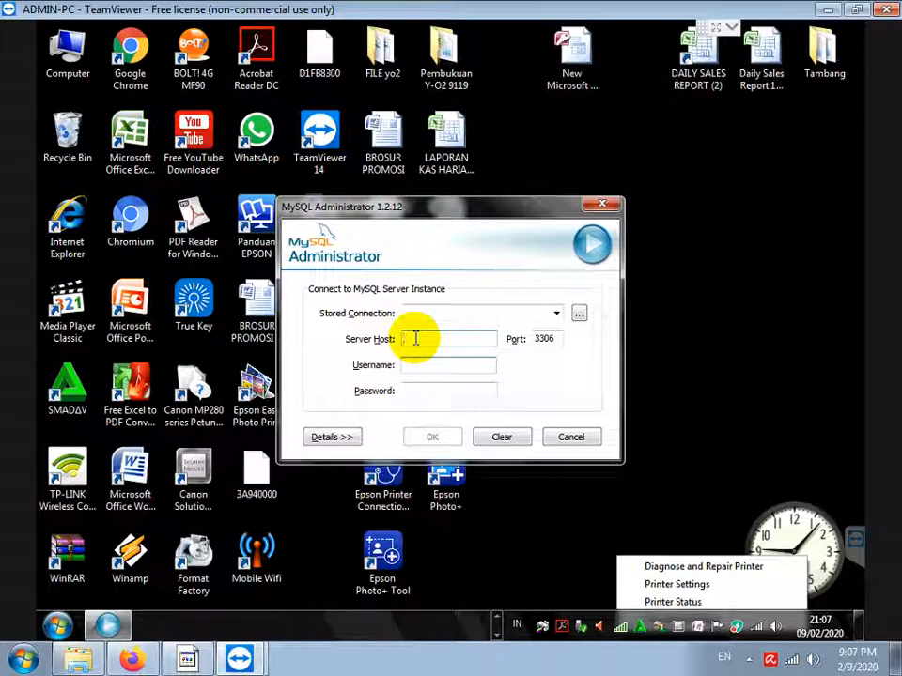
pyautogui.click(221, 663)
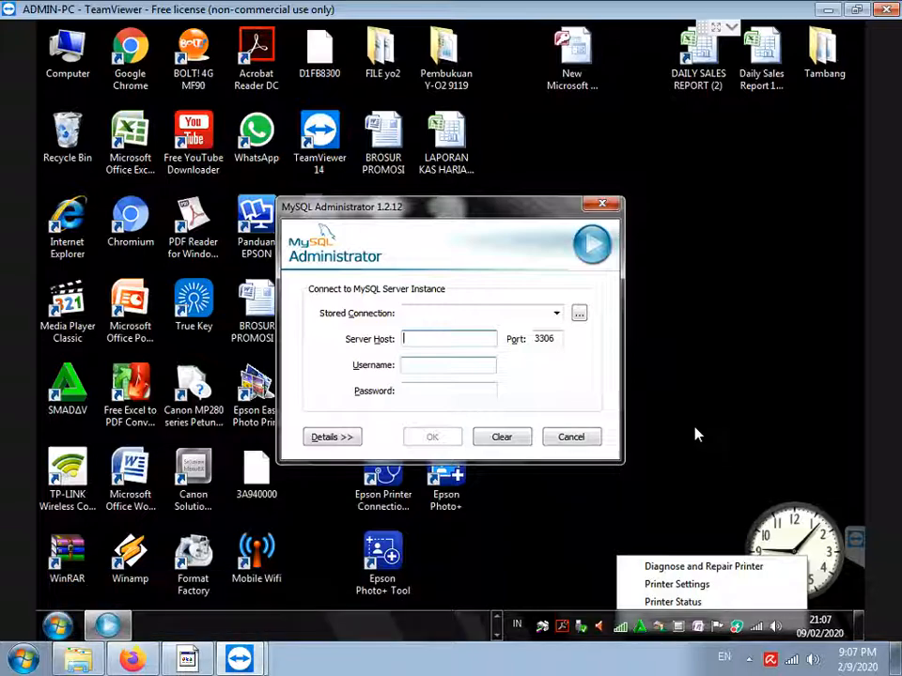
pyautogui.write('127.0')
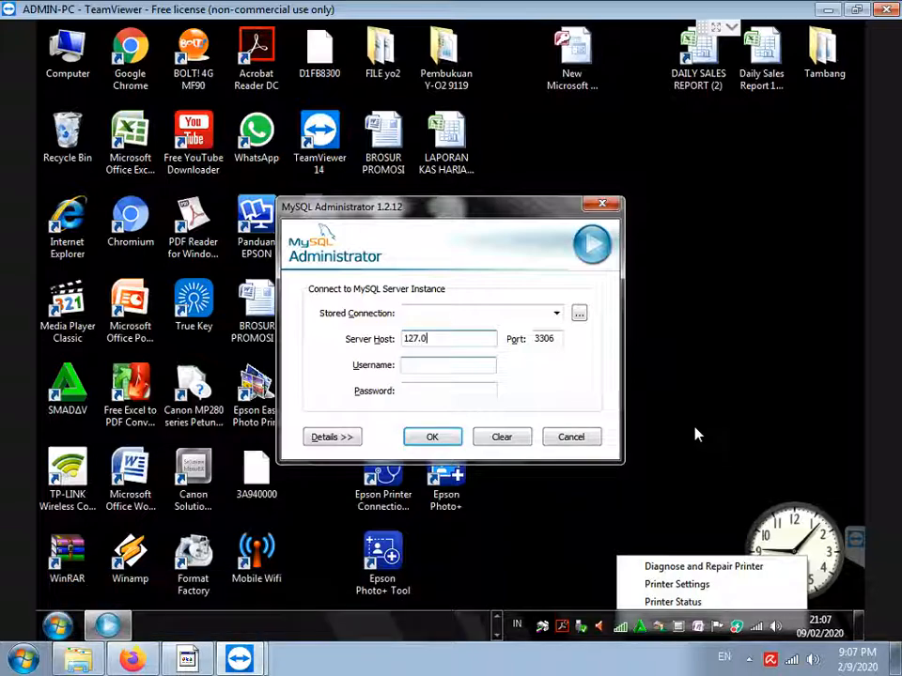
pyautogui.press('Tab')
pyautogui.write('root')
pyautogui.press('Tab')
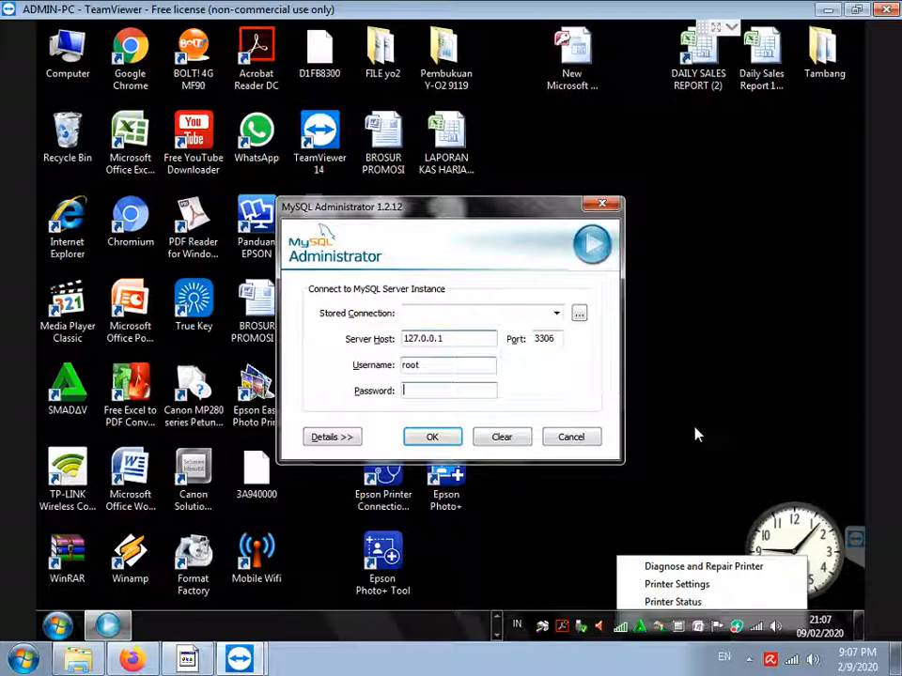
pyautogui.click(193, 656)
# Note that the root password is entered all lowercase, matching the earlier MySQL setting
pyautogui.press('Return')
pyautogui.press('Return')
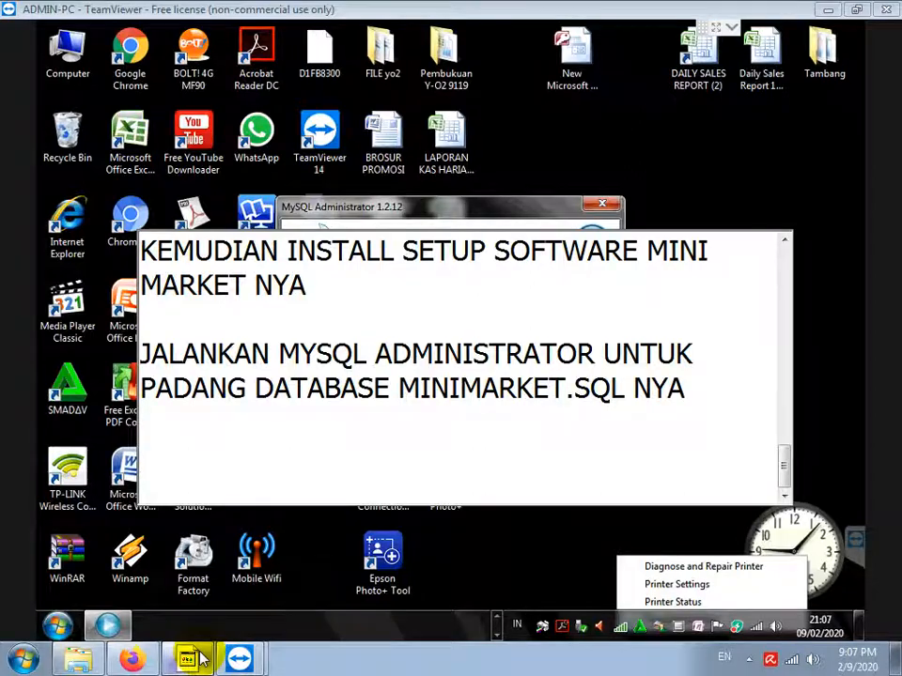
pyautogui.write('PASW')
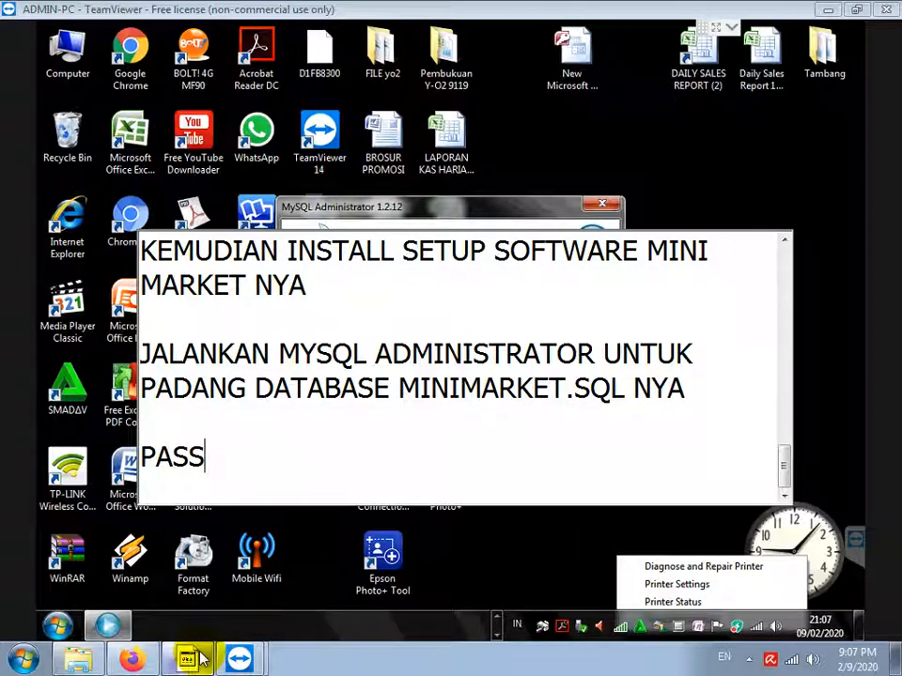
pyautogui.write('WORD ROOT DI')
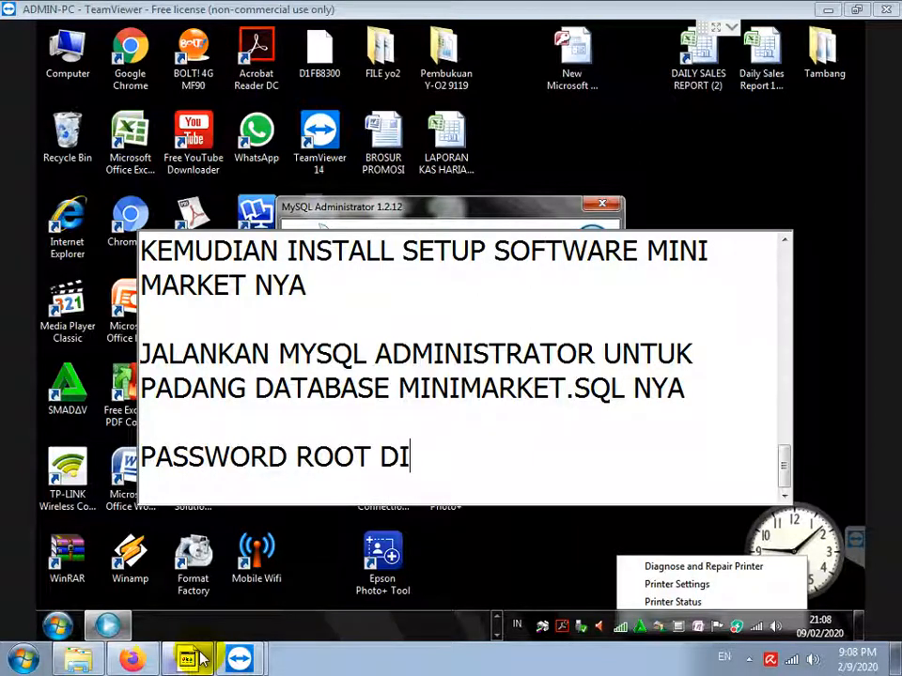
pyautogui.write('ISI DENGAN ROOT JUGA KECIL S')
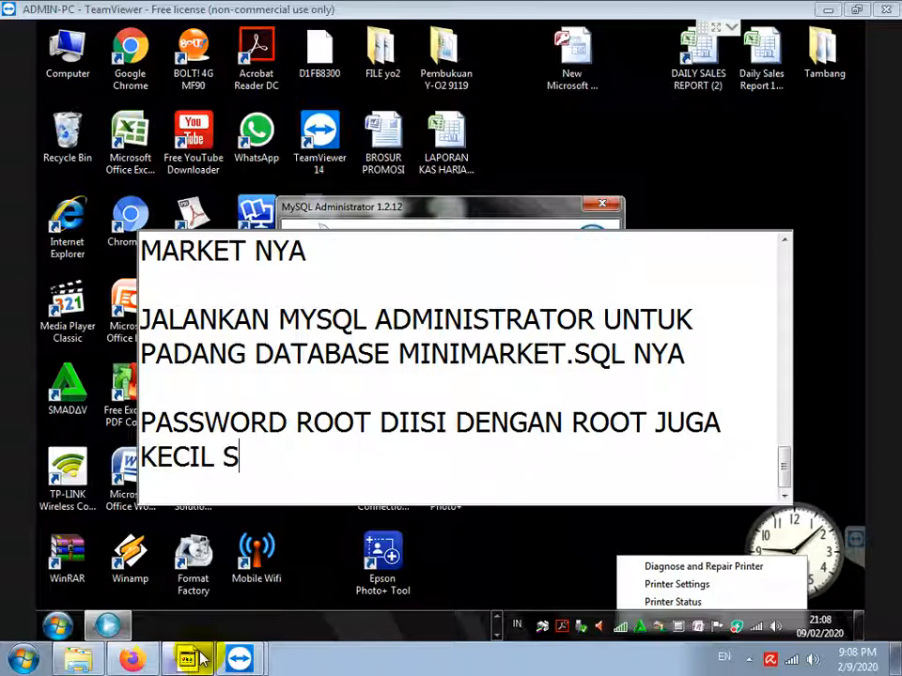
pyautogui.write('EMUA, SESUAI SETTIGN')
pyautogui.press('BackSpace')
pyautogui.press('BackSpace')
pyautogui.write('NGH ')
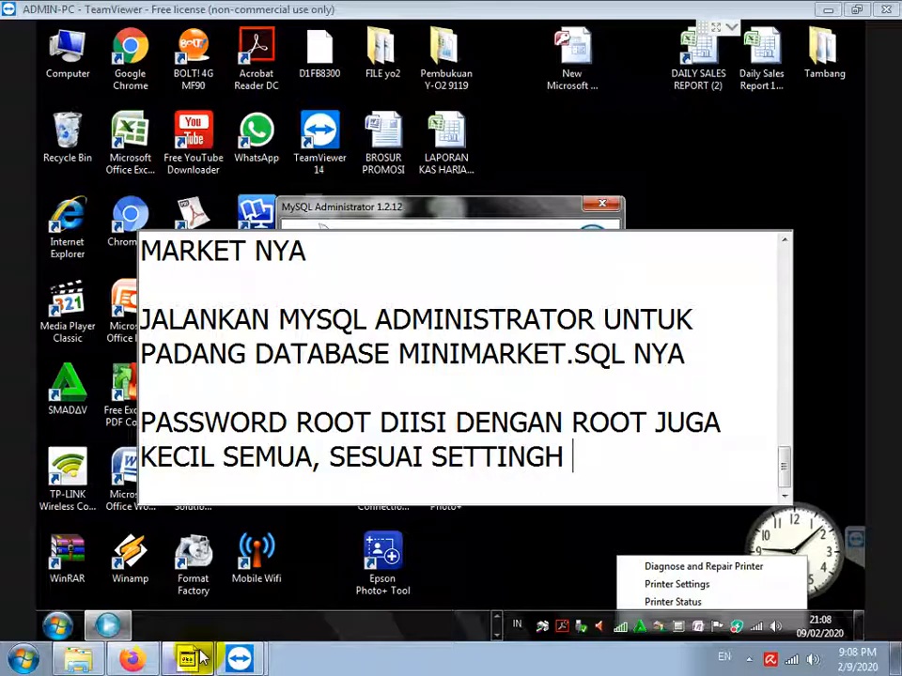
pyautogui.press('BackSpace')
pyautogui.press('BackSpace')
pyautogui.write(' MYSQL ')
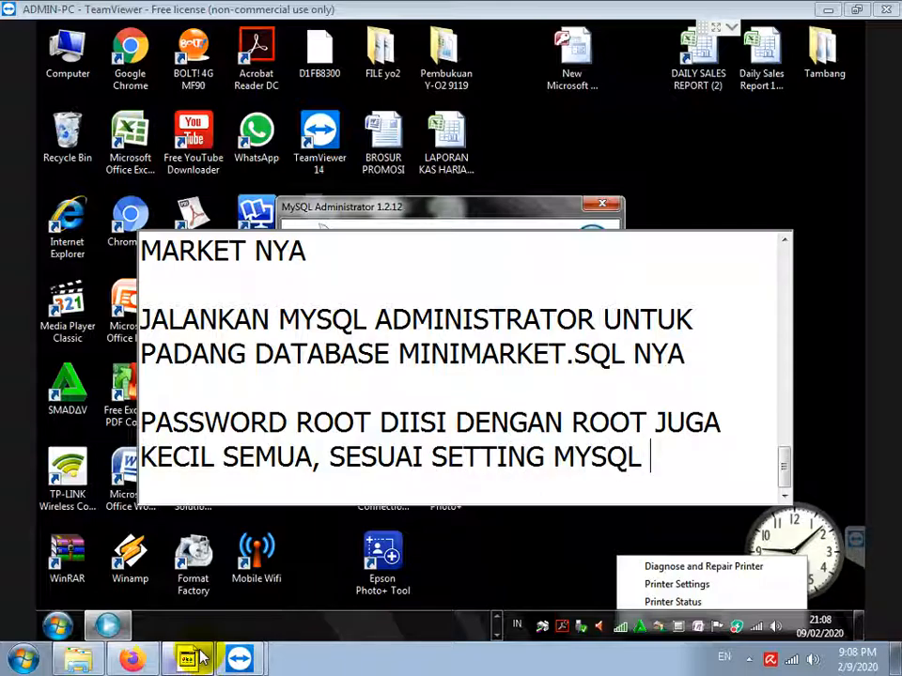
pyautogui.write('YANGT')
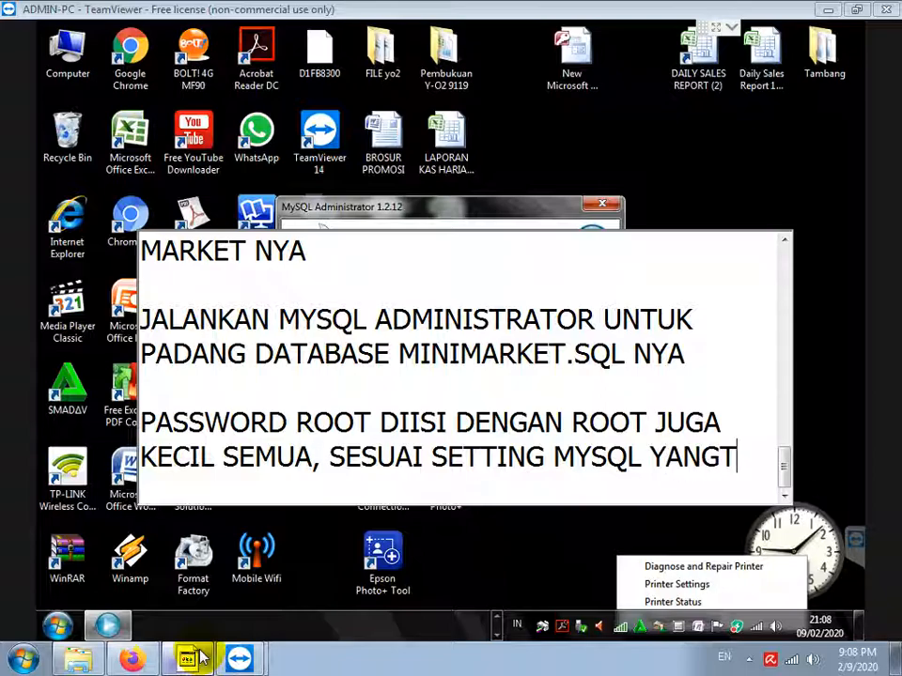
pyautogui.write('ADI')
pyautogui.press('End')
pyautogui.press('Return')
pyautogui.press('Return')
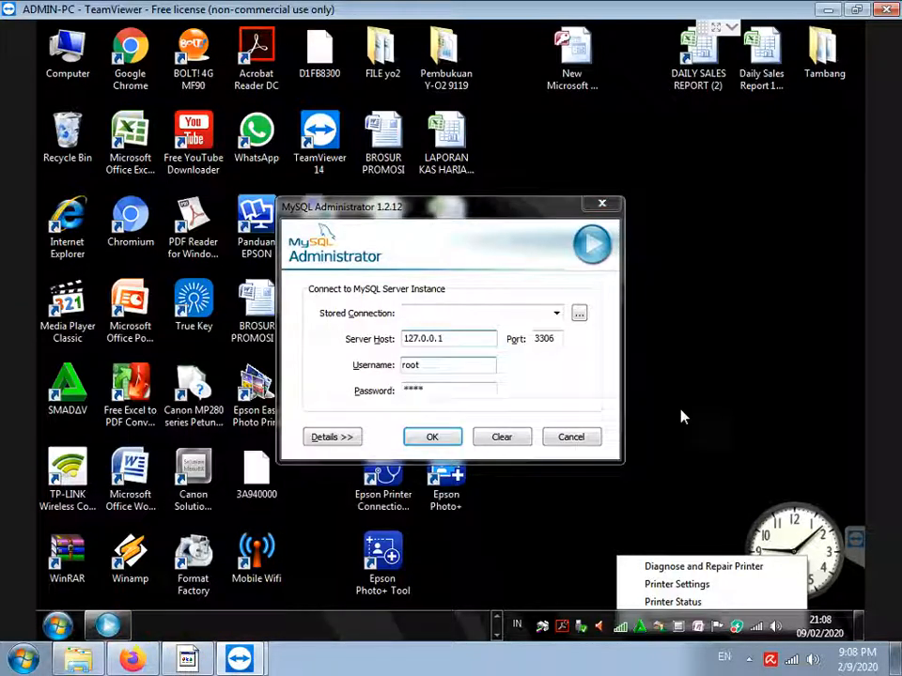
# Log in to MySQL Administrator and select F:\minimarket.sql as the backup to restore
pyautogui.click(432, 437)
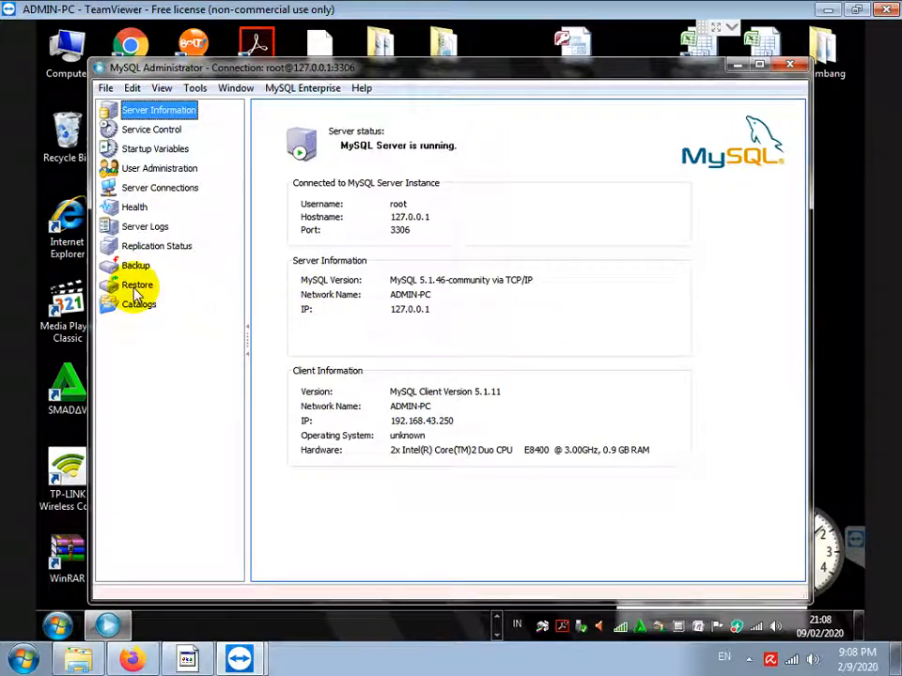
pyautogui.click(137, 291)
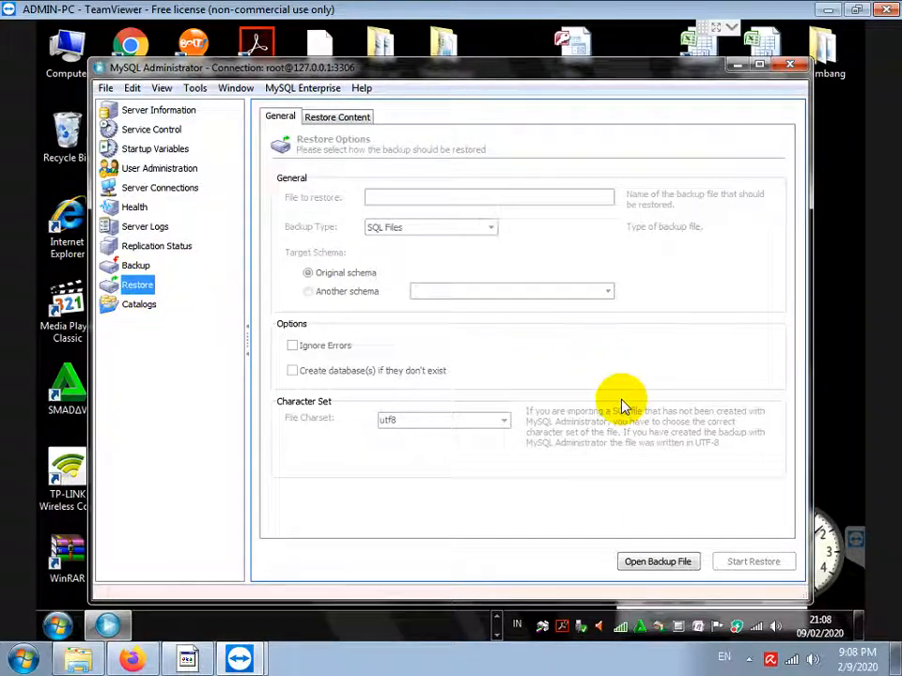
pyautogui.click(646, 564)
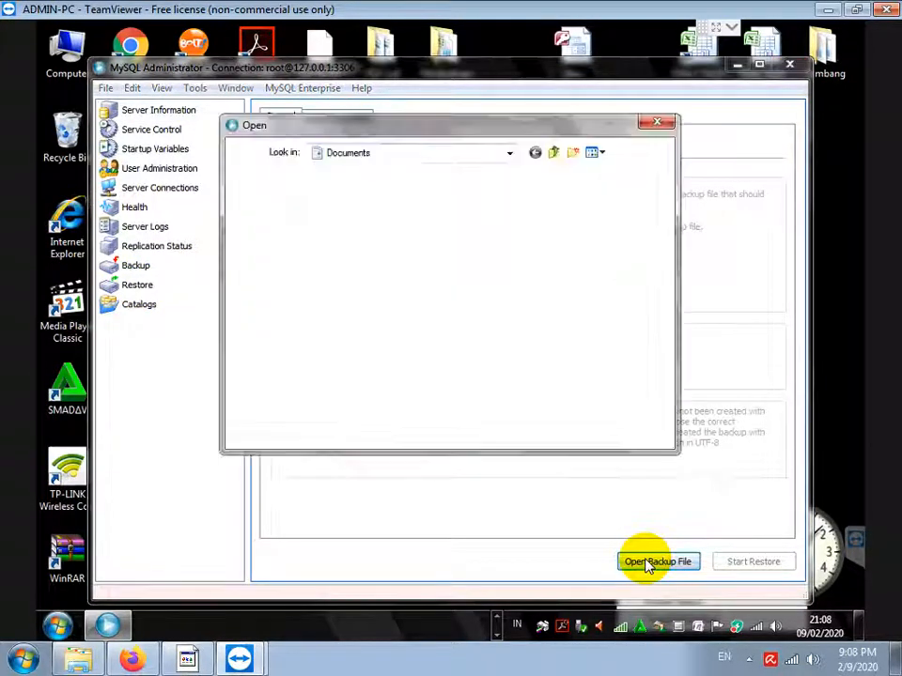
pyautogui.click(267, 345)
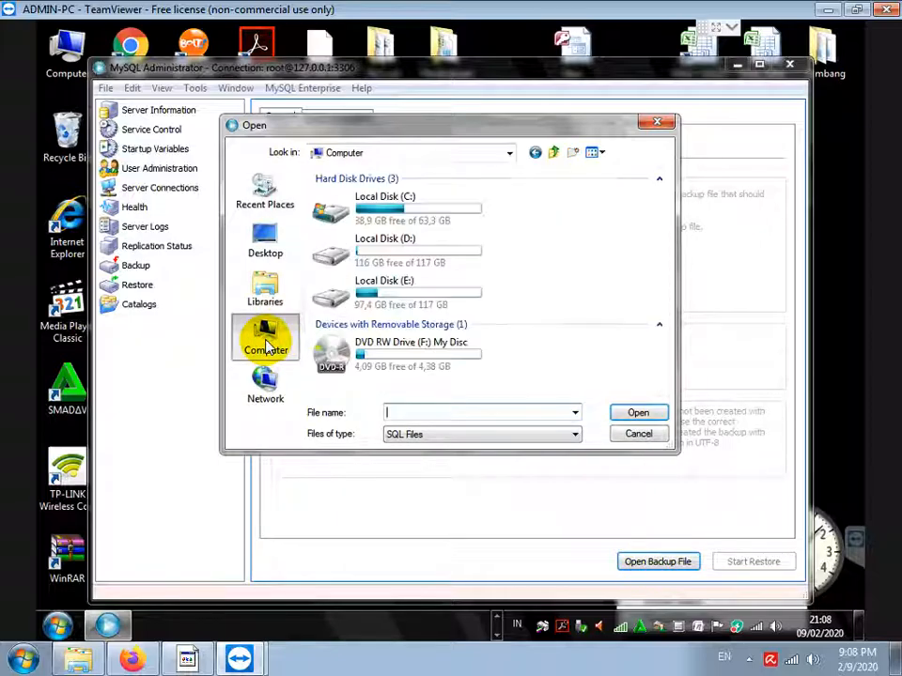
pyautogui.doubleClick(379, 362)
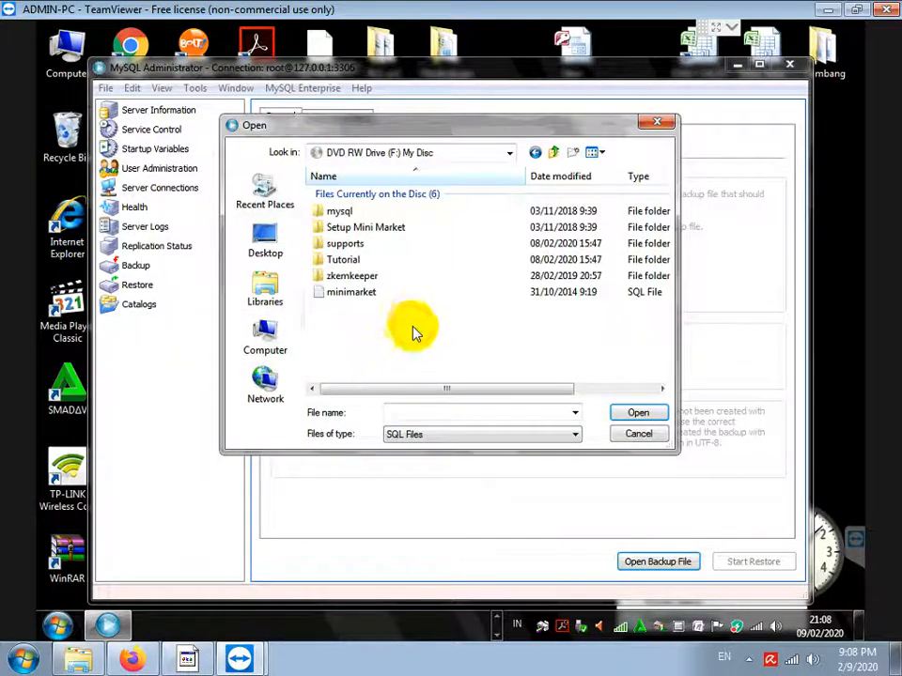
pyautogui.click(348, 293)
pyautogui.click(637, 414)
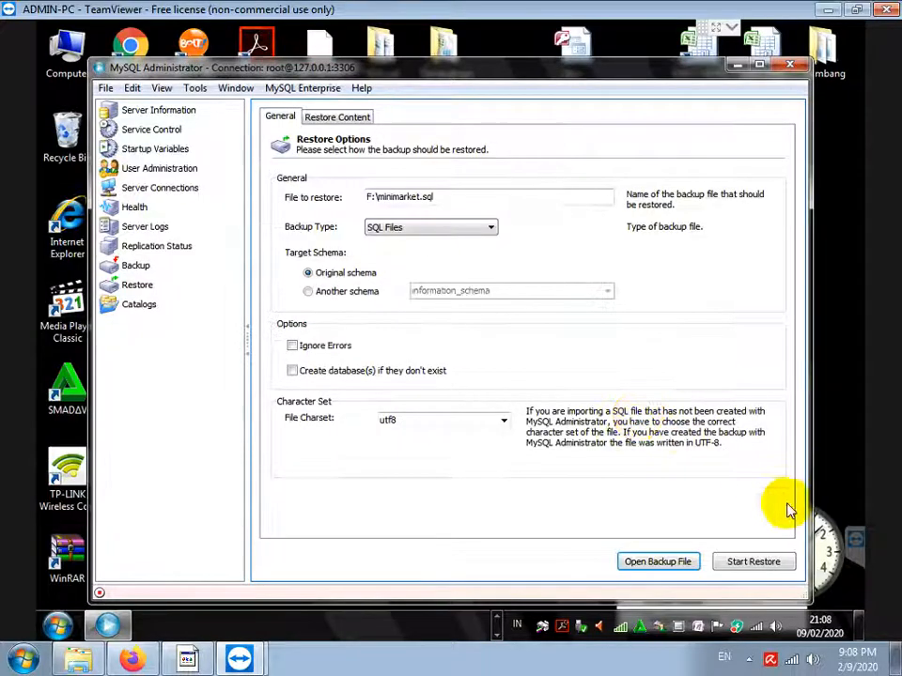
# Restore the minimarket backup, close the report and minimize MySQL Administrator
pyautogui.click(747, 562)
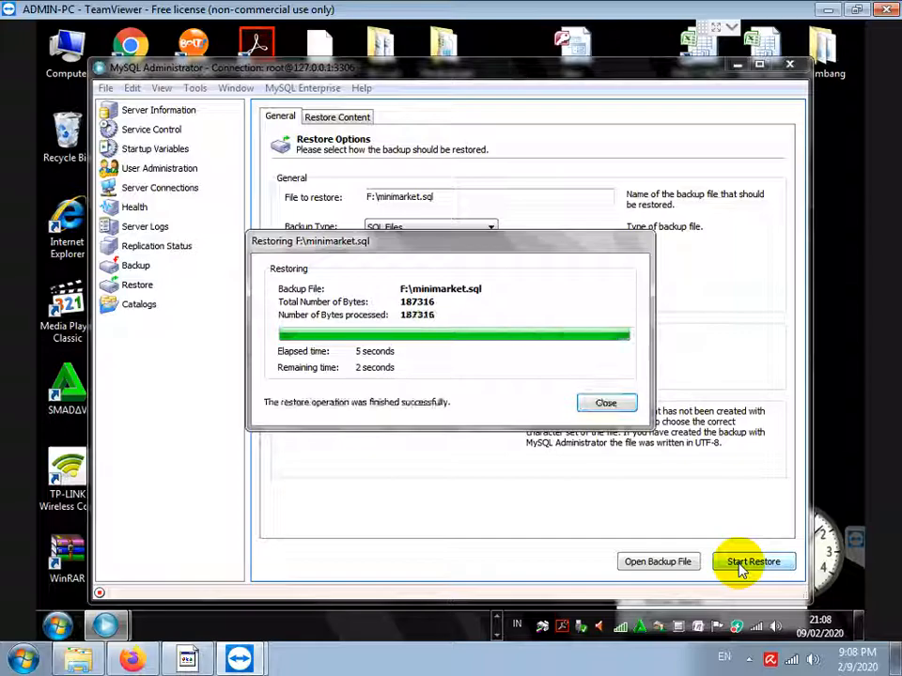
pyautogui.click(606, 406)
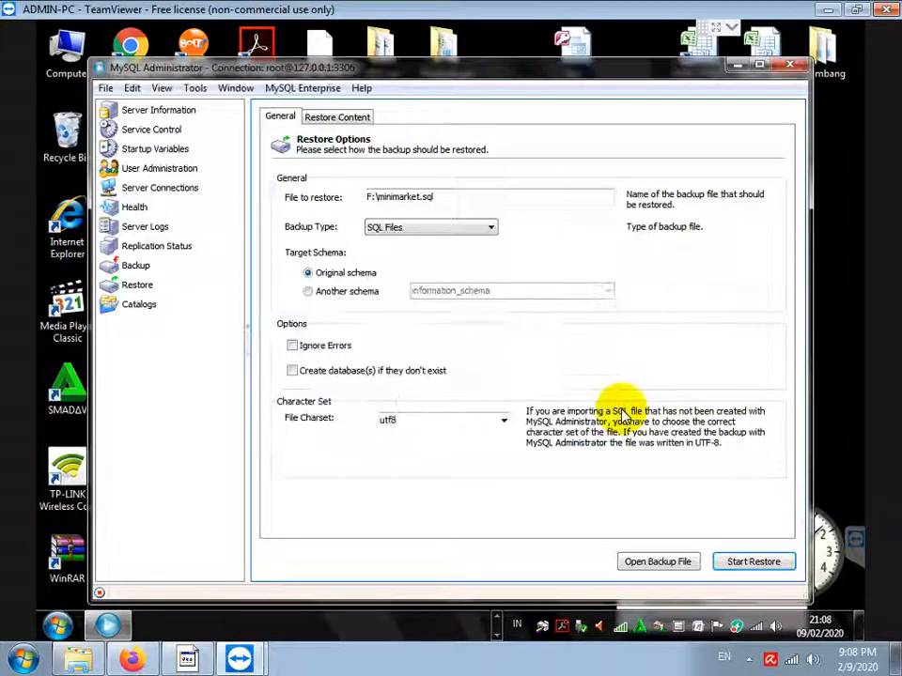
pyautogui.click(738, 69)
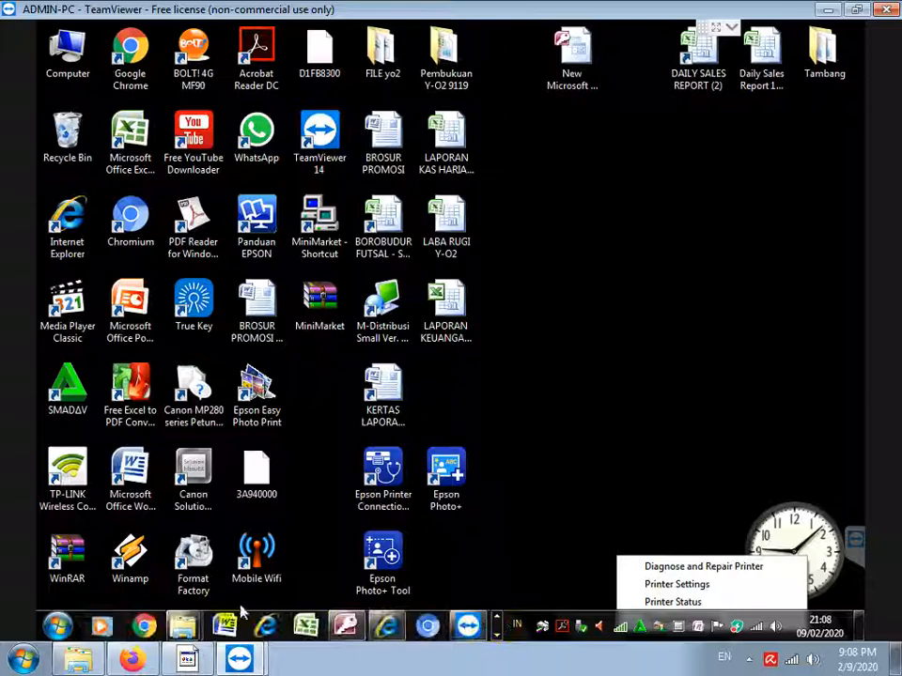
# Open the zkemkeeper folder on the F: disc in Explorer, then bring the notes forward
pyautogui.moveTo(185, 623)
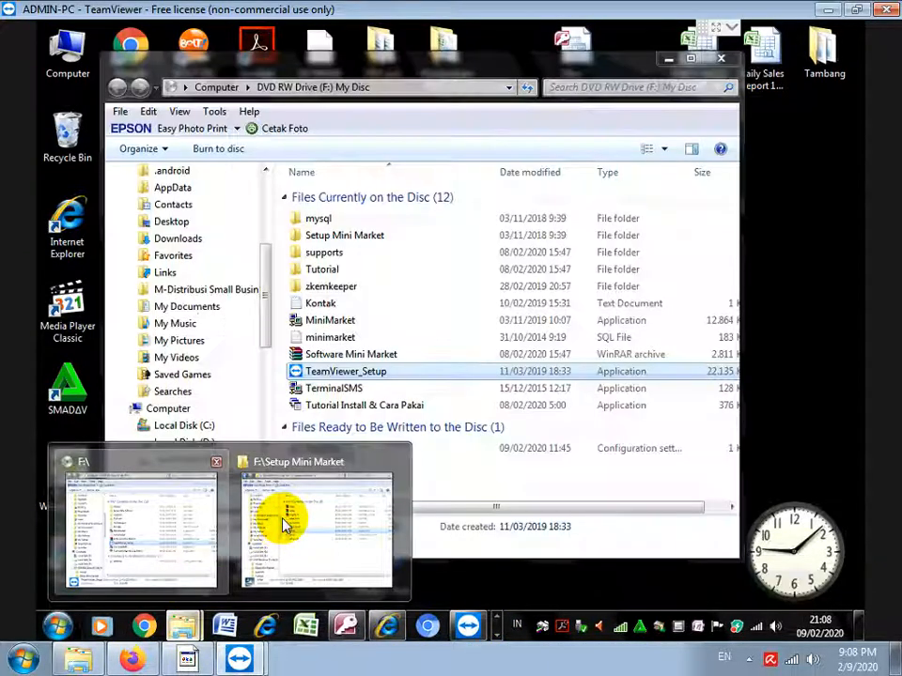
pyautogui.click(284, 527)
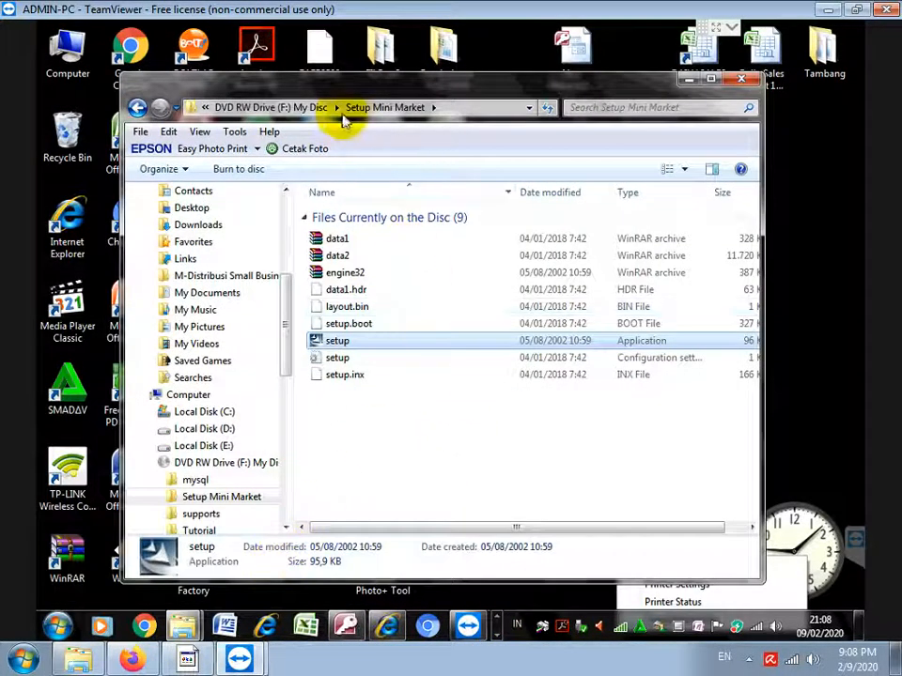
pyautogui.click(301, 107)
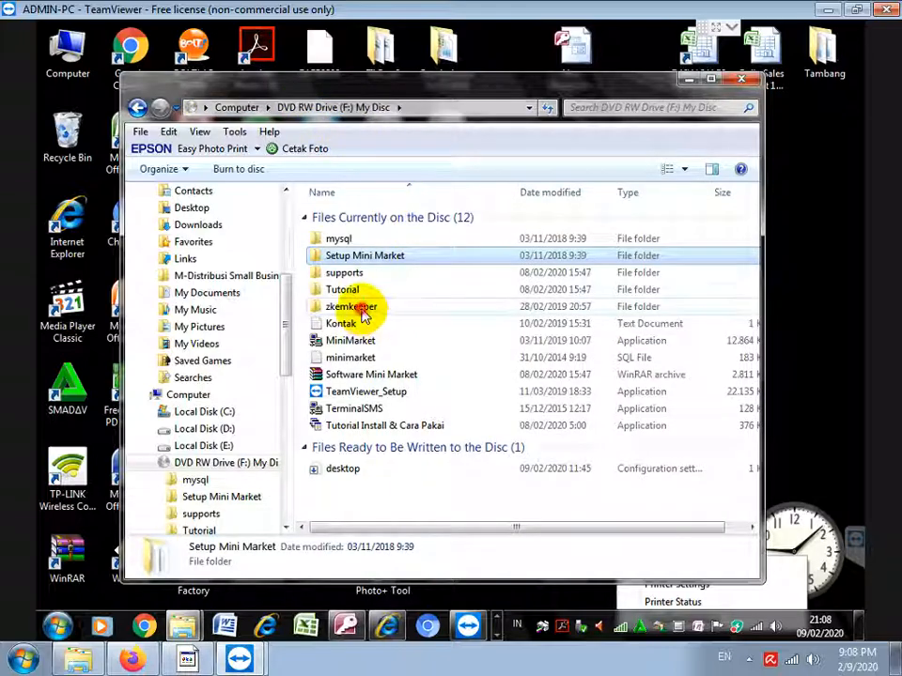
pyautogui.doubleClick(366, 308)
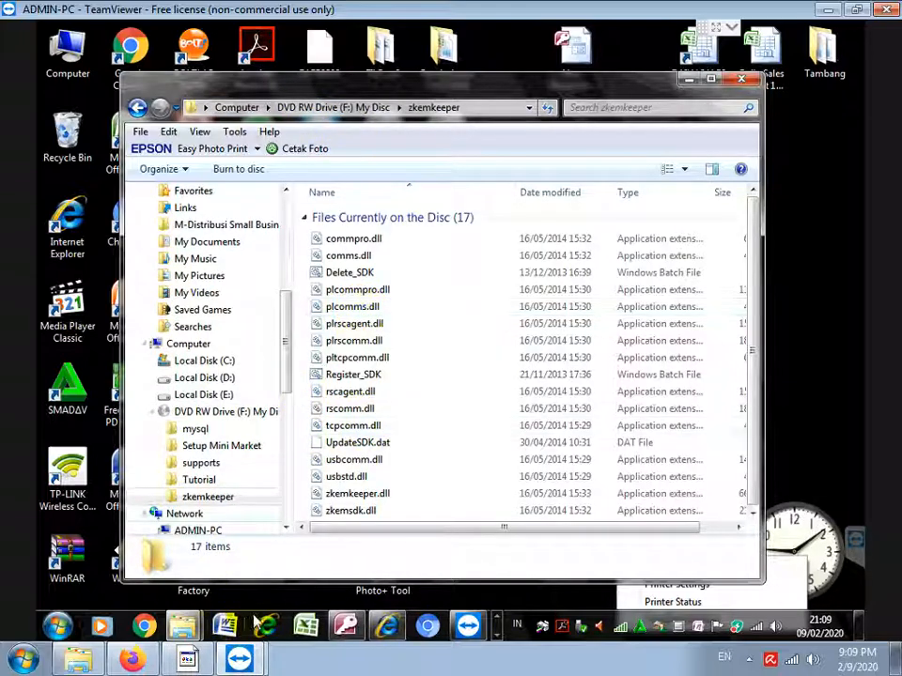
pyautogui.click(187, 660)
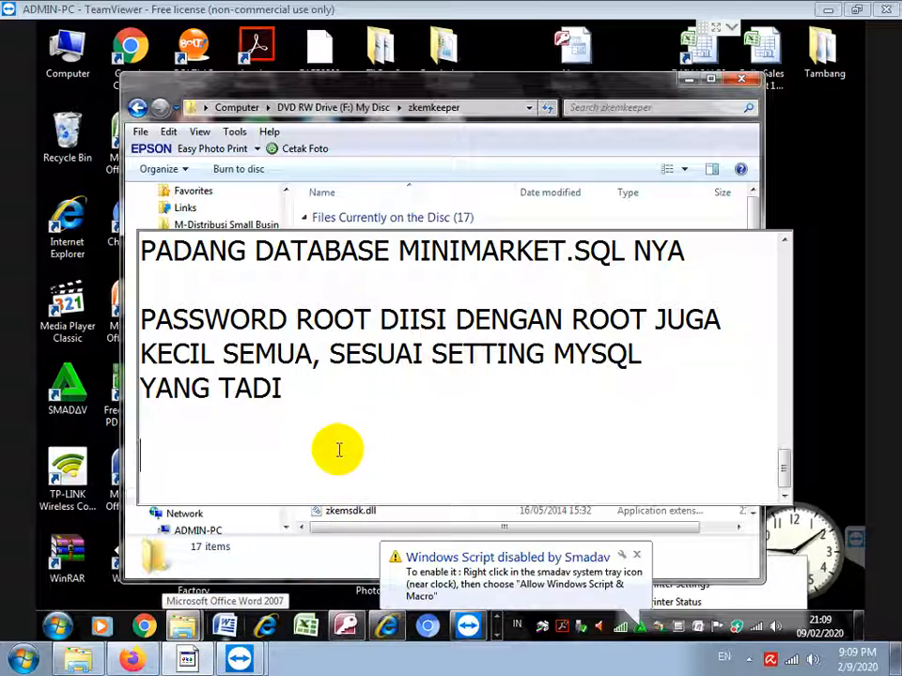
# Type the note 'INSTALL ZKEMKEEPER DRIVE UNTUK ALAT ABSENSI FINGERPRINT'
pyautogui.write('INSTALL')
pyautogui.press('BackSpace')
pyautogui.write('ZKEMKE')
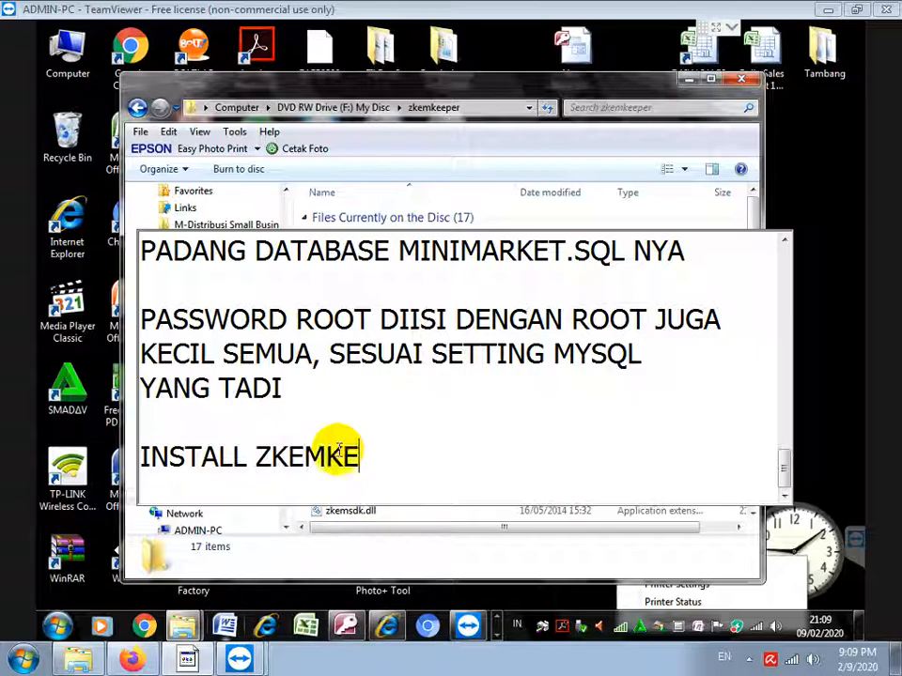
pyautogui.write('EPER DRIVE UNTUK ')
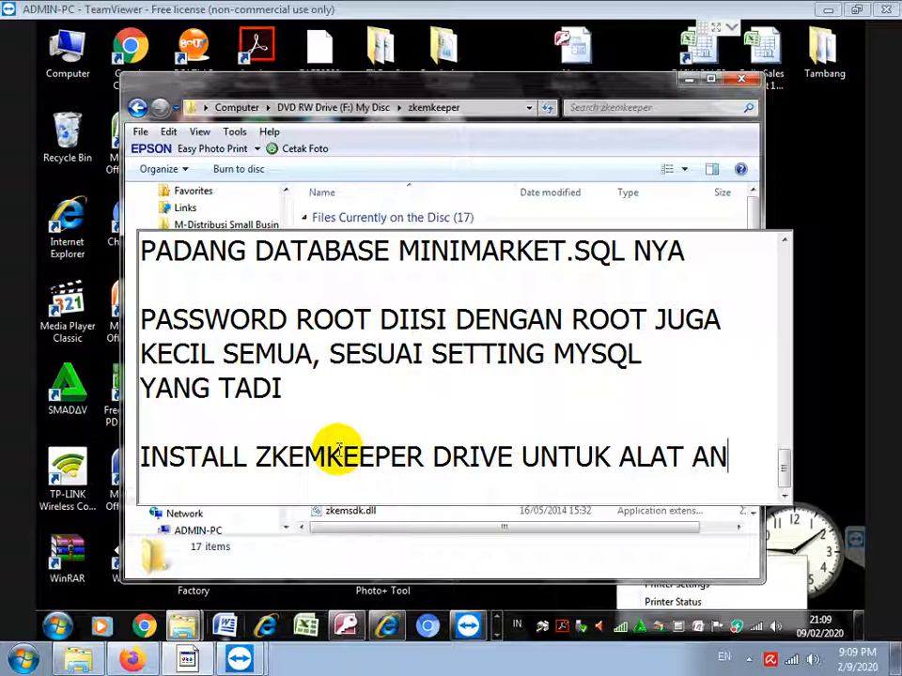
pyautogui.write('ALAT ABSEN')
pyautogui.press('BackSpace')
pyautogui.press('BackSpace')
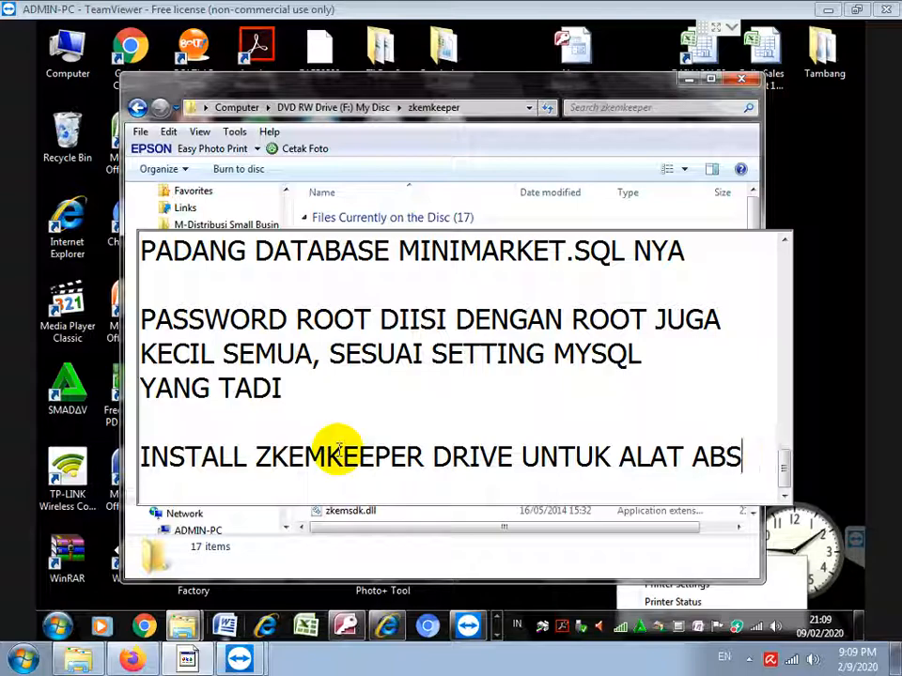
pyautogui.write('ENSI ')
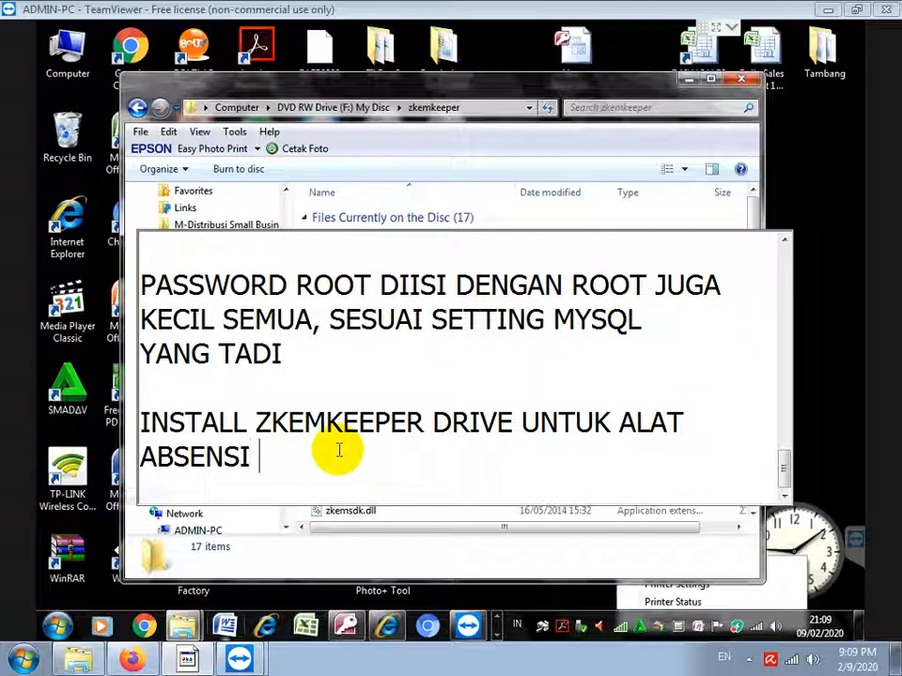
pyautogui.write('FINGERPRINT')
pyautogui.press('Return')
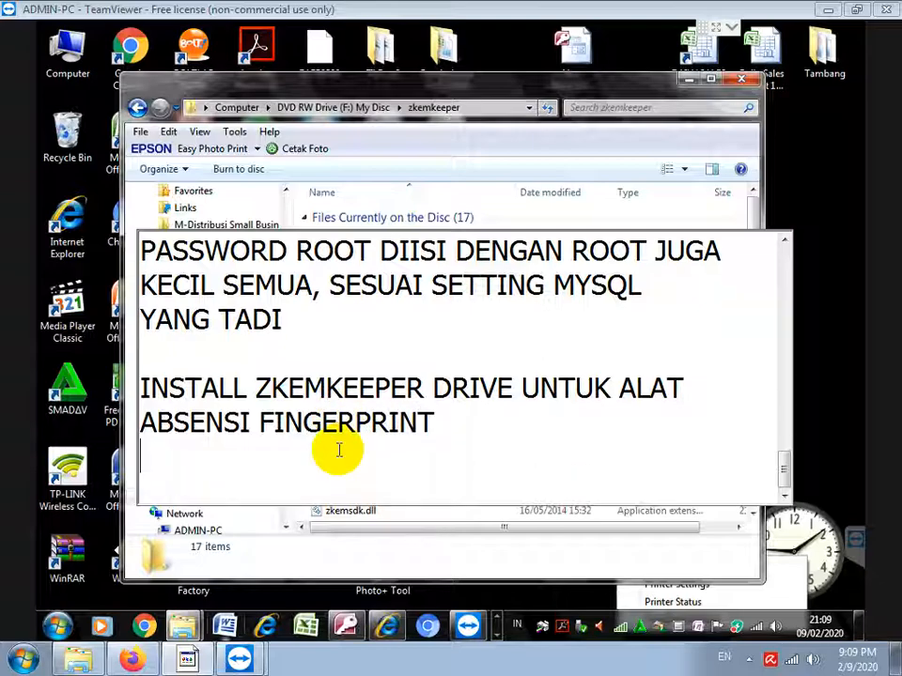
pyautogui.press('Return')
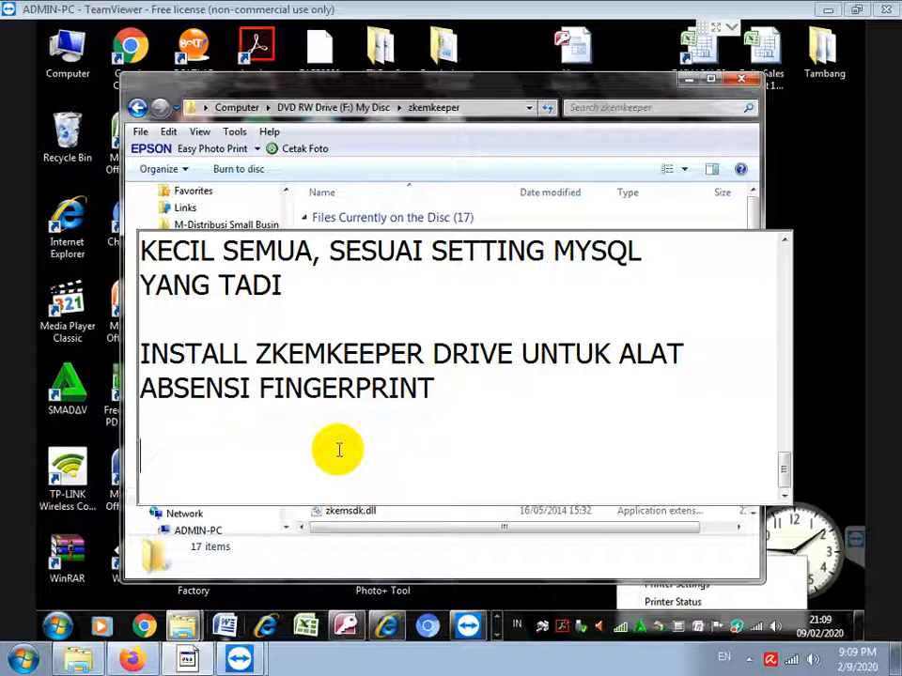
pyautogui.press('BackSpace')
# Add the line 'KLIK KANAN DI FILE REGISTER_SDK LALU PILIH RUN AS ADMINISTRATOR'
pyautogui.write('KLIK KANAN ')
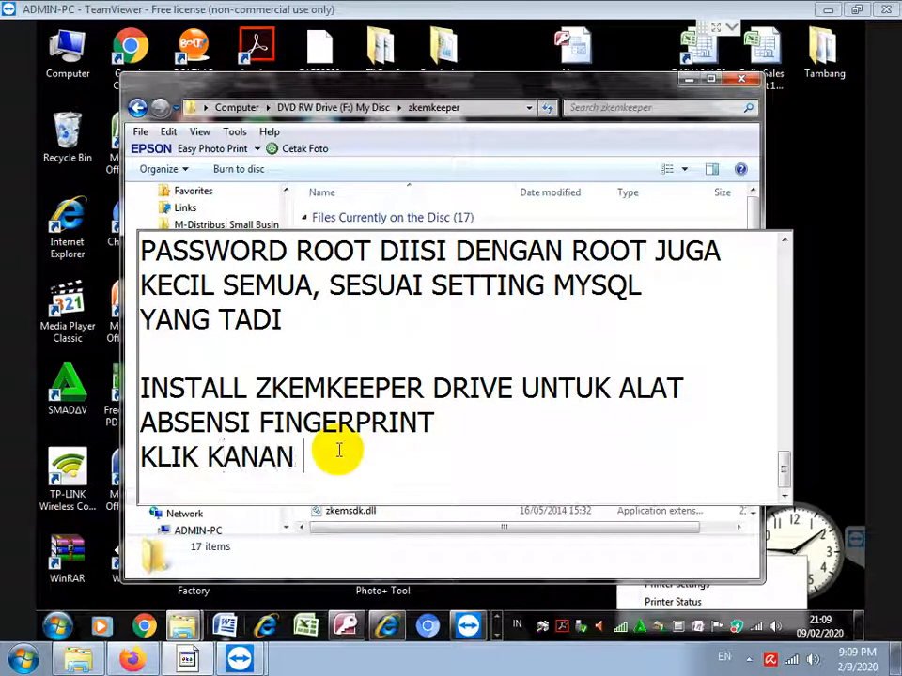
pyautogui.write('DI FILE REGIS')
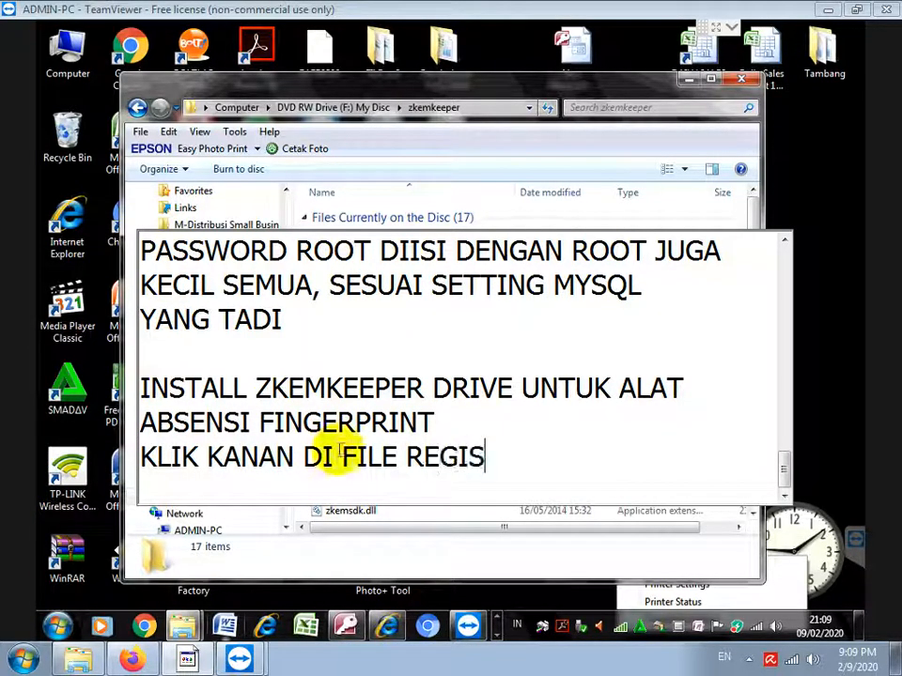
pyautogui.write('TER_SDK')
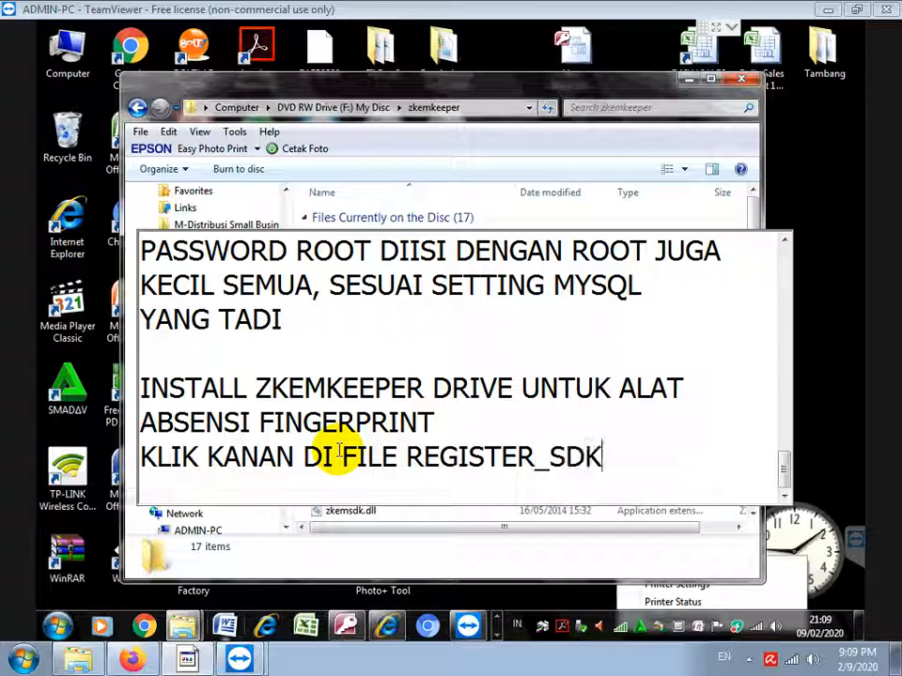
pyautogui.write(' LALU PILIH RUN ASA ADM')
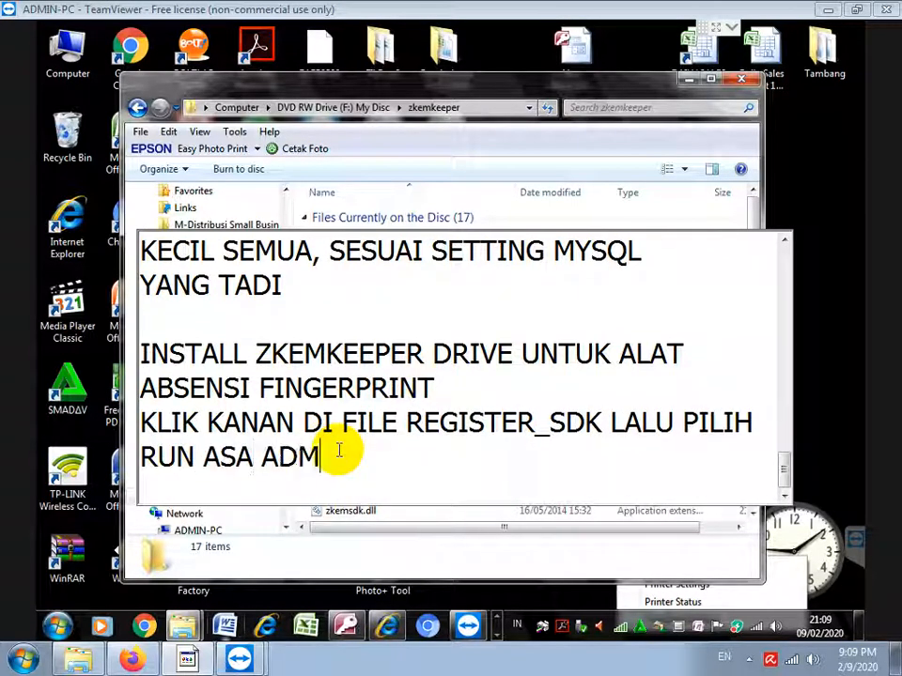
pyautogui.write('INIS')
pyautogui.press('BackSpace')
pyautogui.press('End')
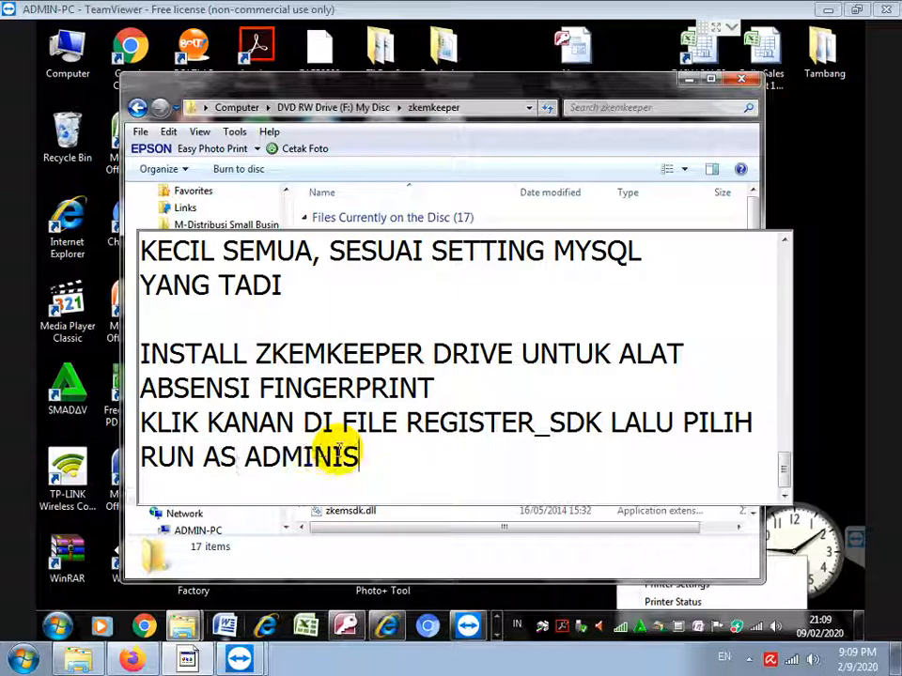
pyautogui.write('TRATOR')
pyautogui.press('Return')
pyautogui.press('Return')
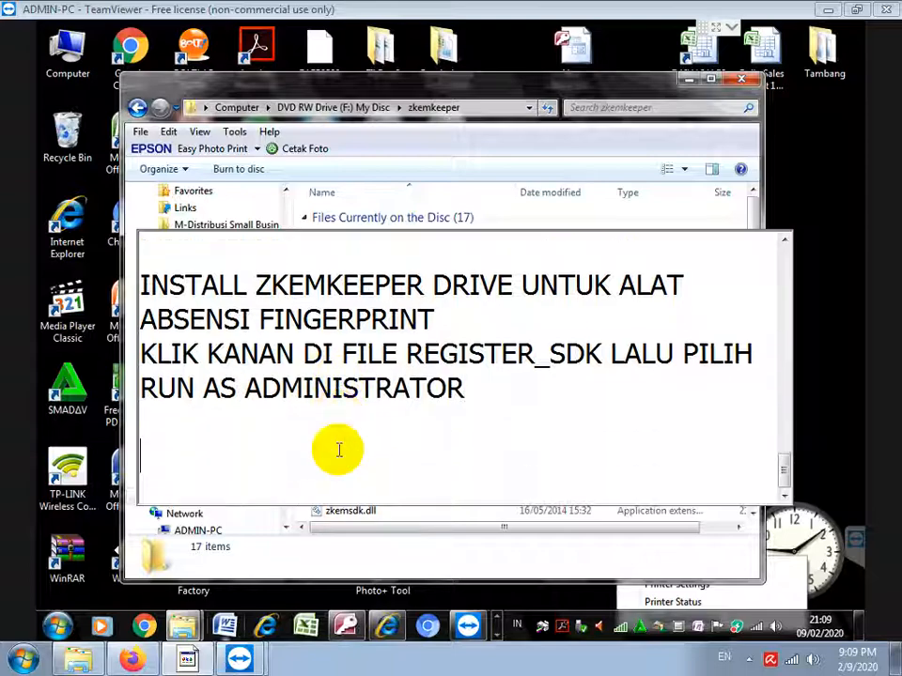
# Run Register_SDK as administrator to register zkemkeeper.dll, then return to the disc's root folder
pyautogui.click(461, 178)
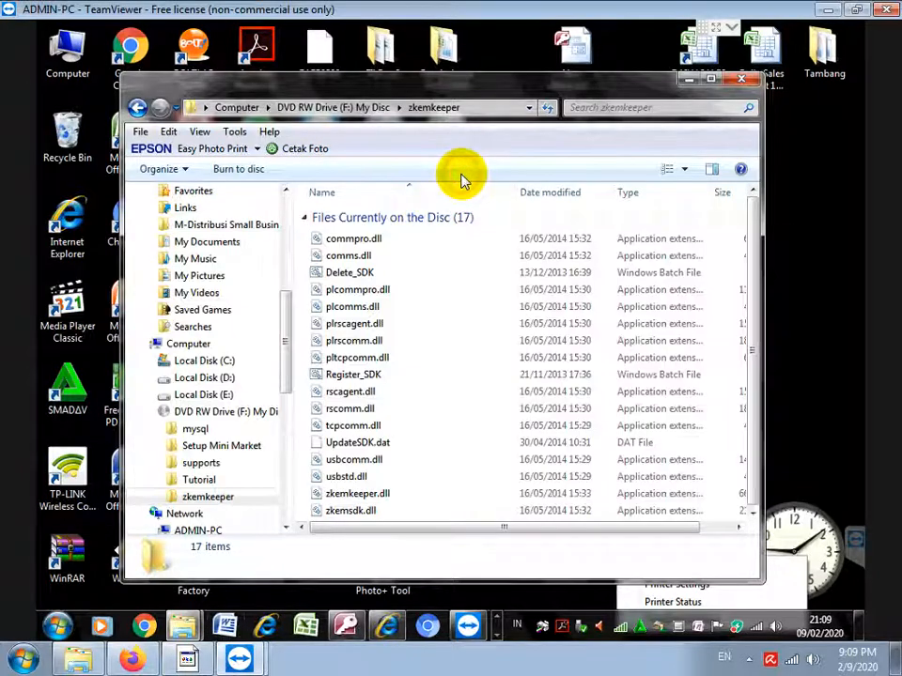
pyautogui.click(352, 376)
pyautogui.rightClick(352, 376)
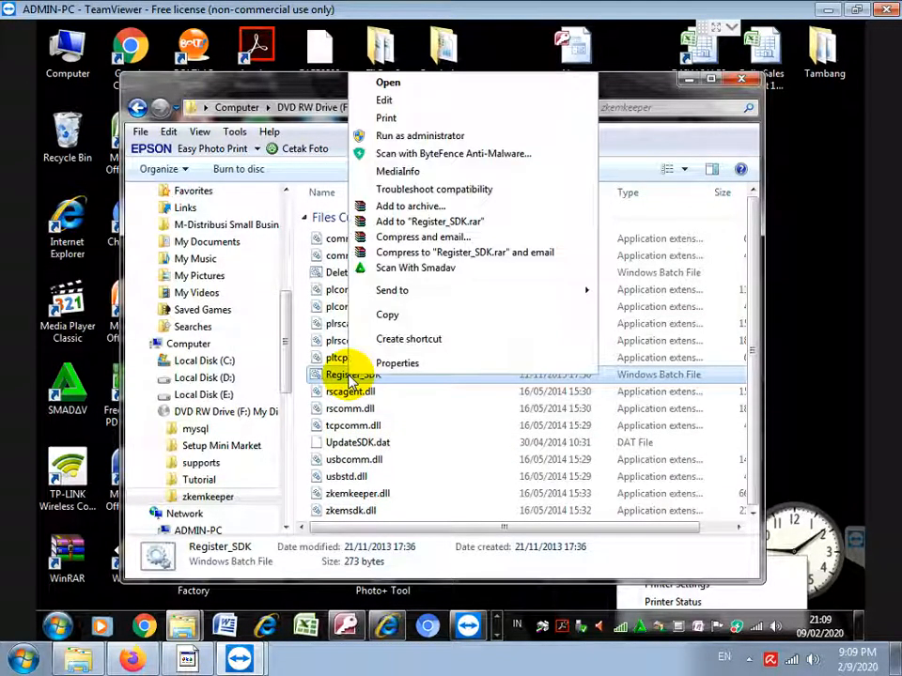
pyautogui.click(389, 138)
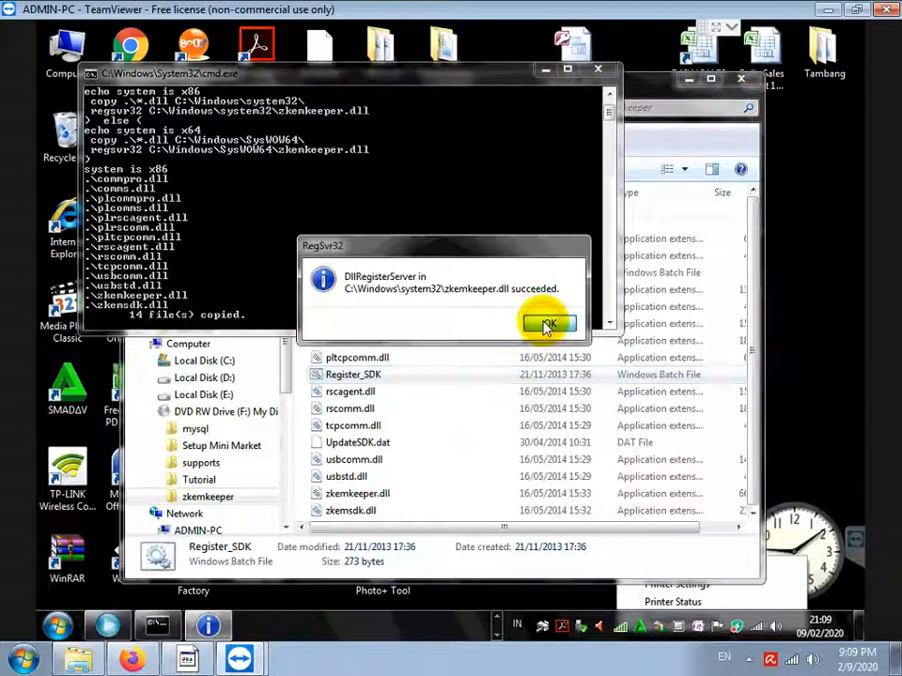
pyautogui.click(547, 325)
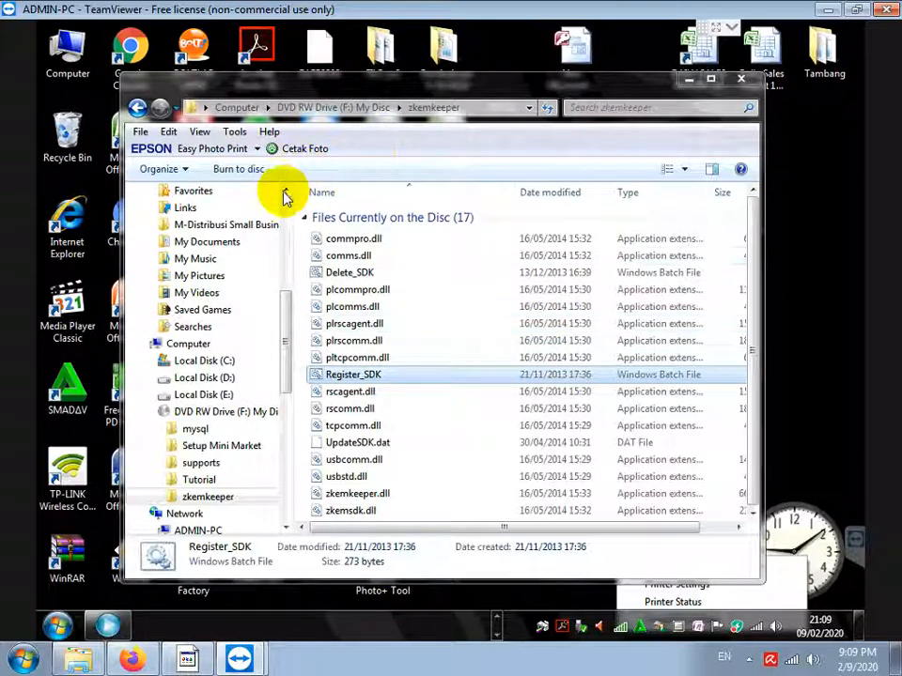
pyautogui.click(357, 110)
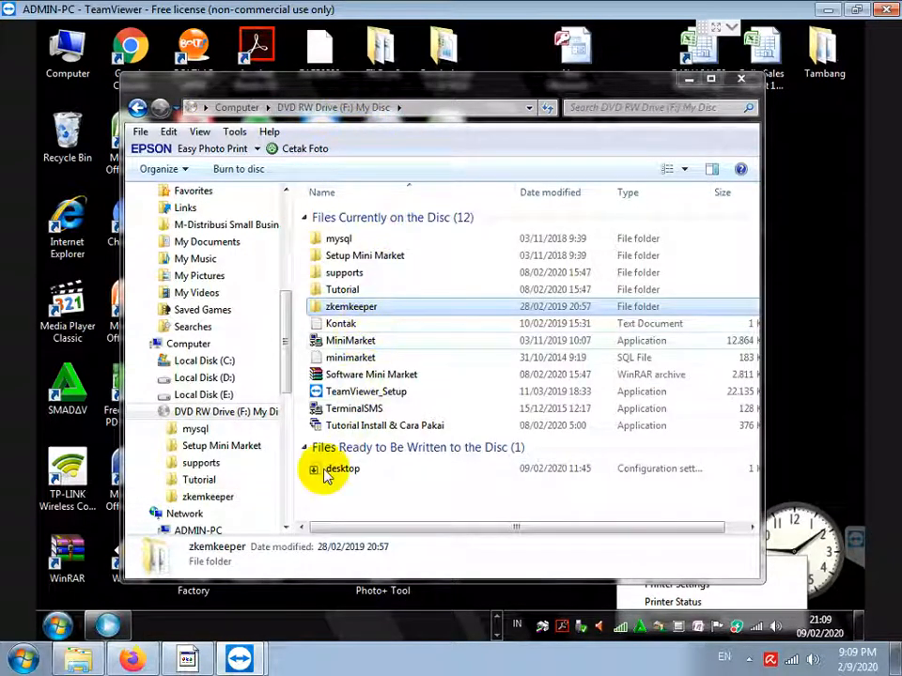
pyautogui.click(187, 660)
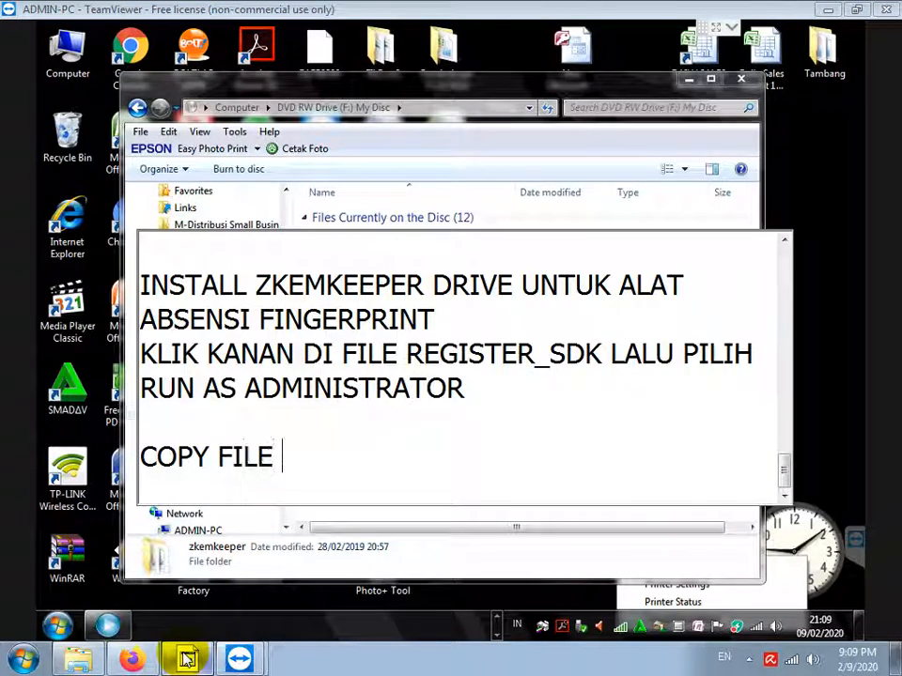
# Note to copy MINIMARKET.EXE and the SUPPORTS folder to the hard disk, since it can't run from DVD
pyautogui.write('MINIMARKET.EX')
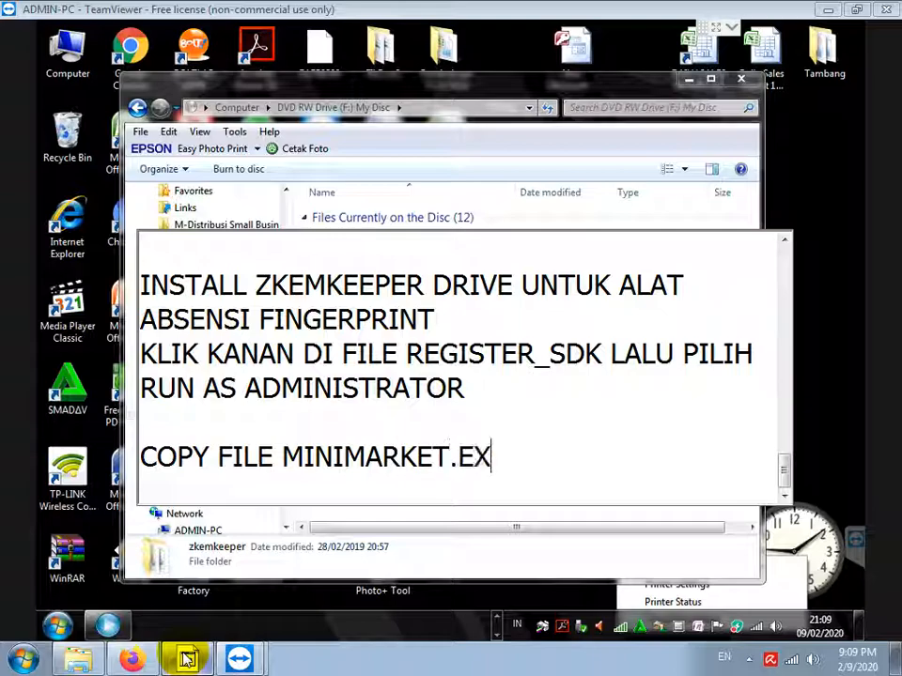
pyautogui.write('E DAN FOLDER ')
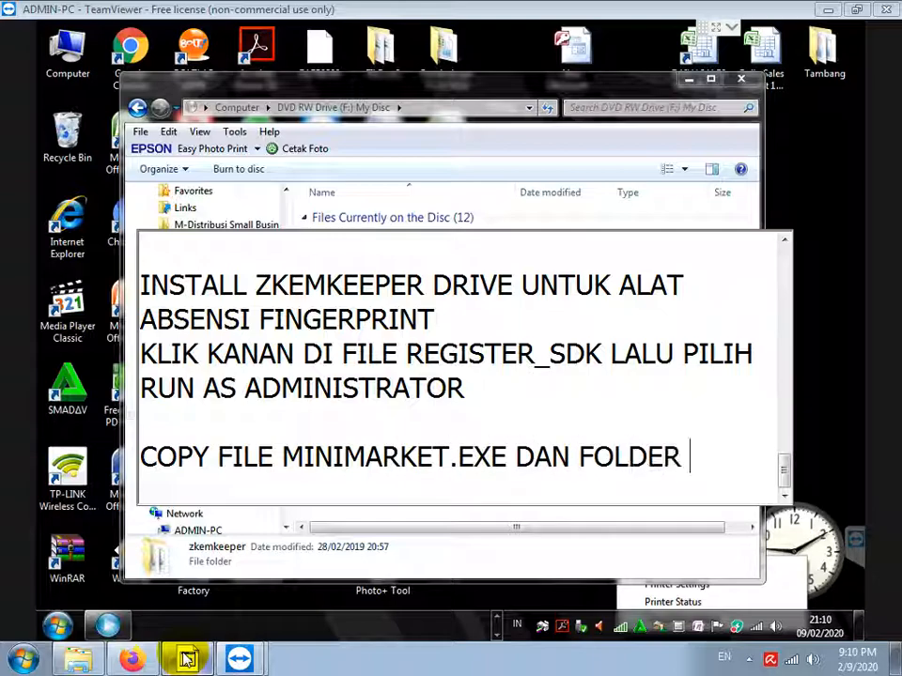
pyautogui.write('SUPPORTS KE HARDDISK')
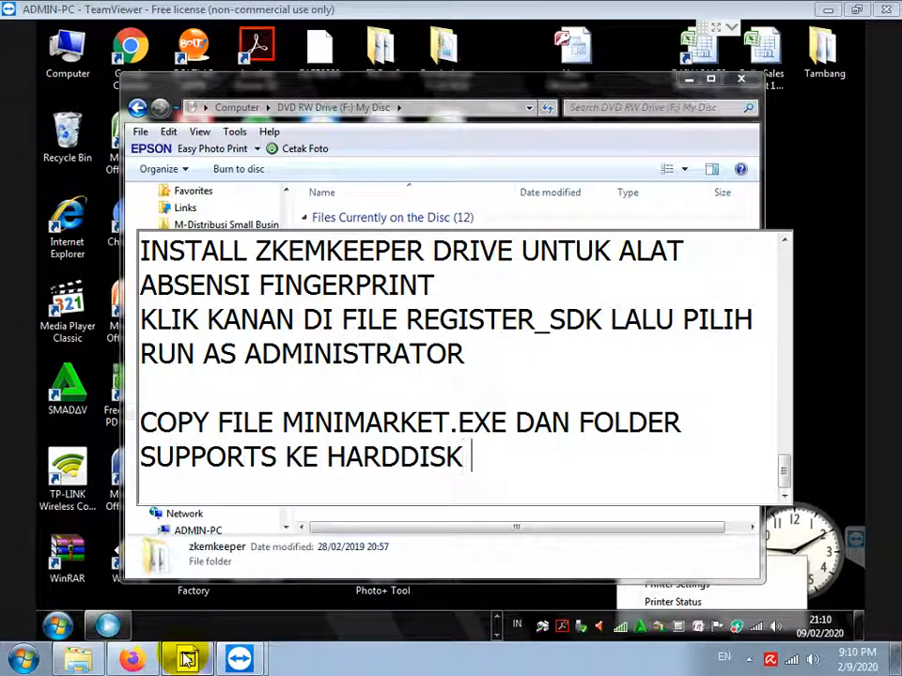
pyautogui.write(' TERLEBIH DA')
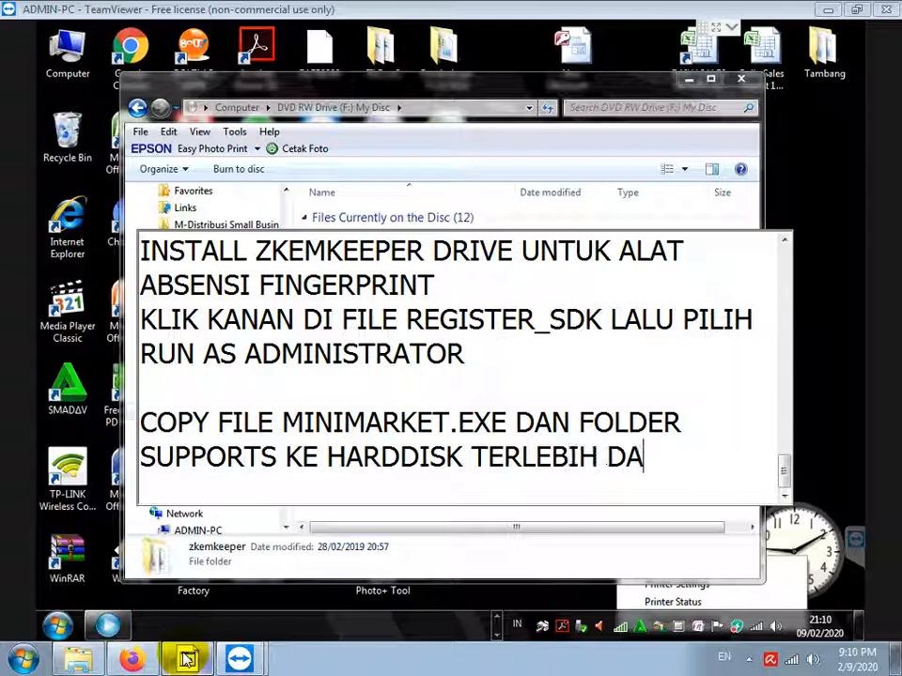
pyautogui.write('HULU,')
pyautogui.press('Return')
pyautogui.write('KAREBA AP')
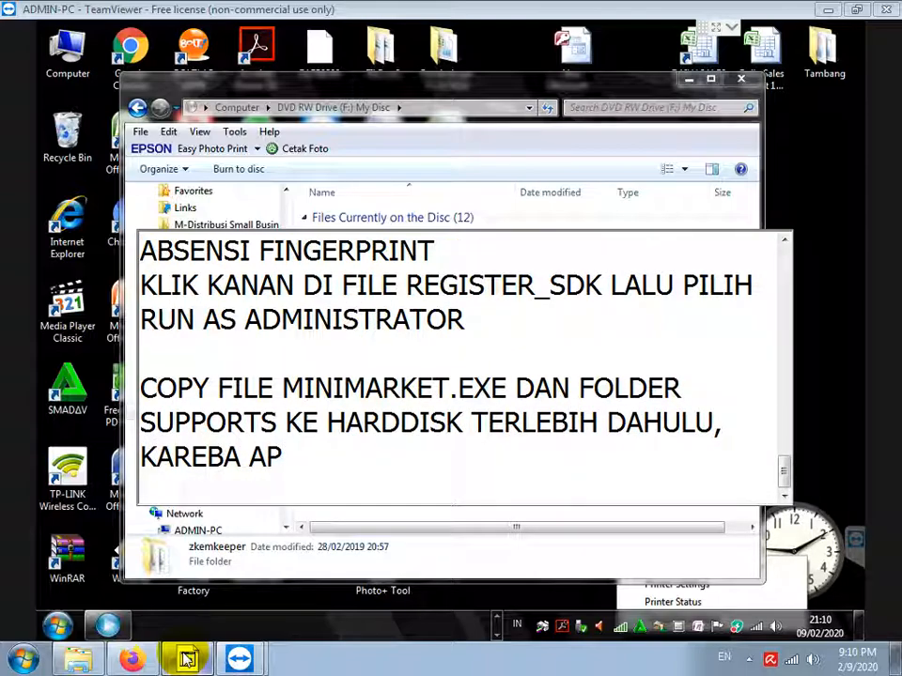
pyautogui.write('O;ASI TIDAK B')
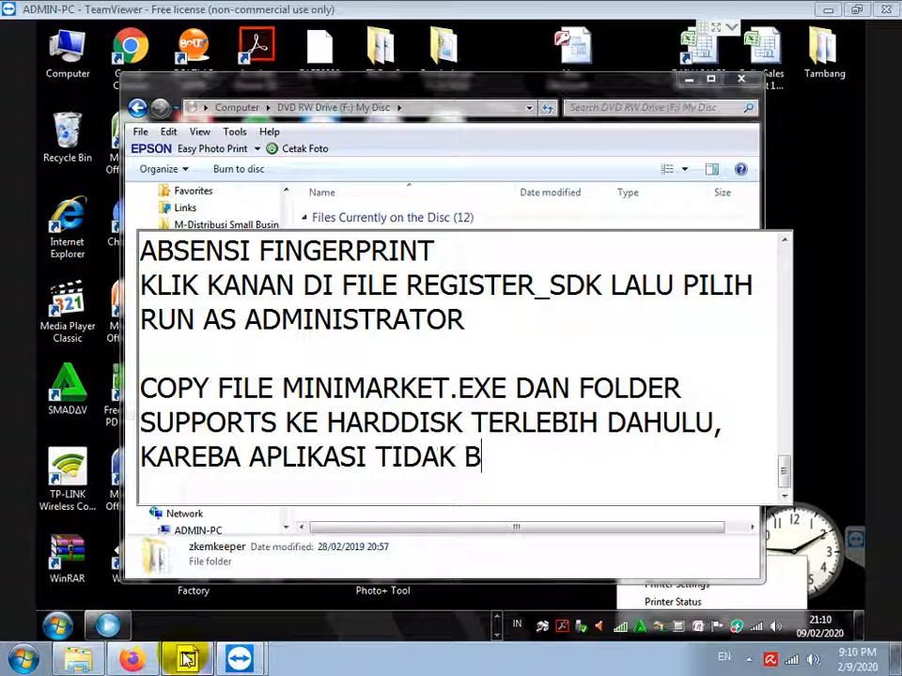
pyautogui.write('ISA DIJALANKAN DAR')
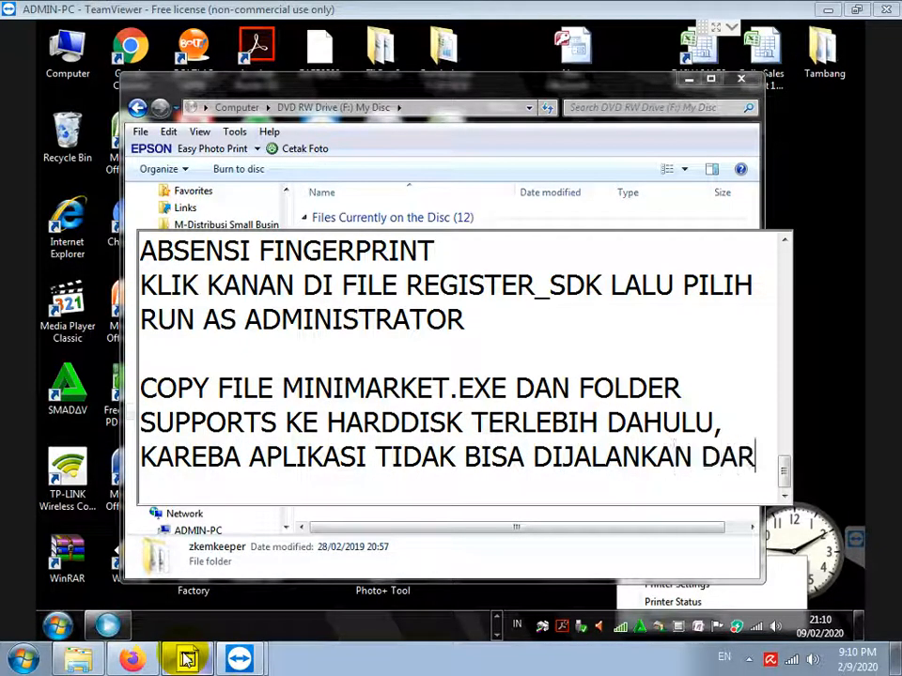
pyautogui.write('I DVD')
pyautogui.press('Return')
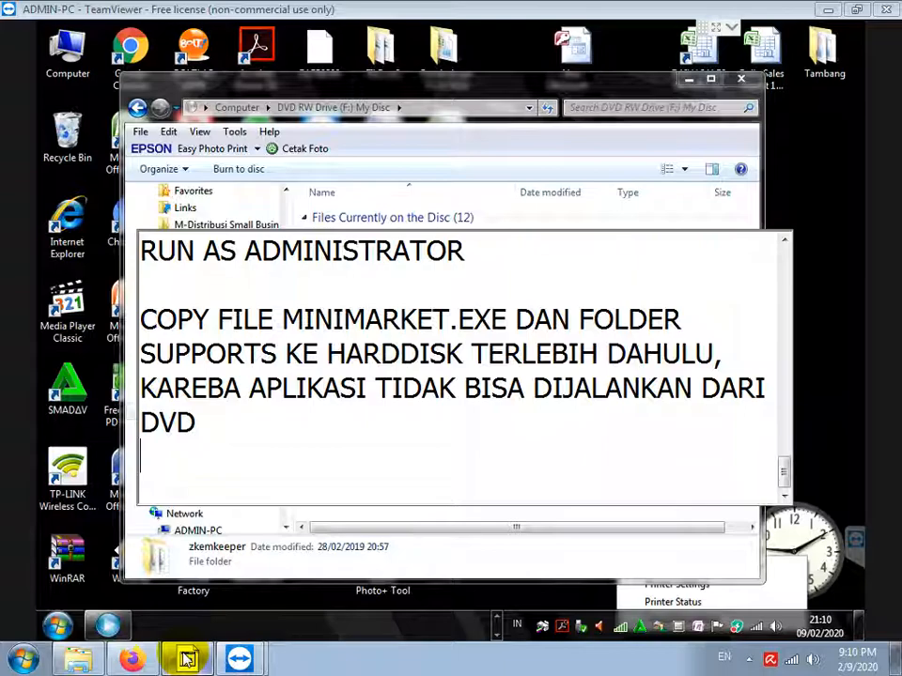
# Copy the MiniMarket application and the supports folder from the disc
pyautogui.click(439, 174)
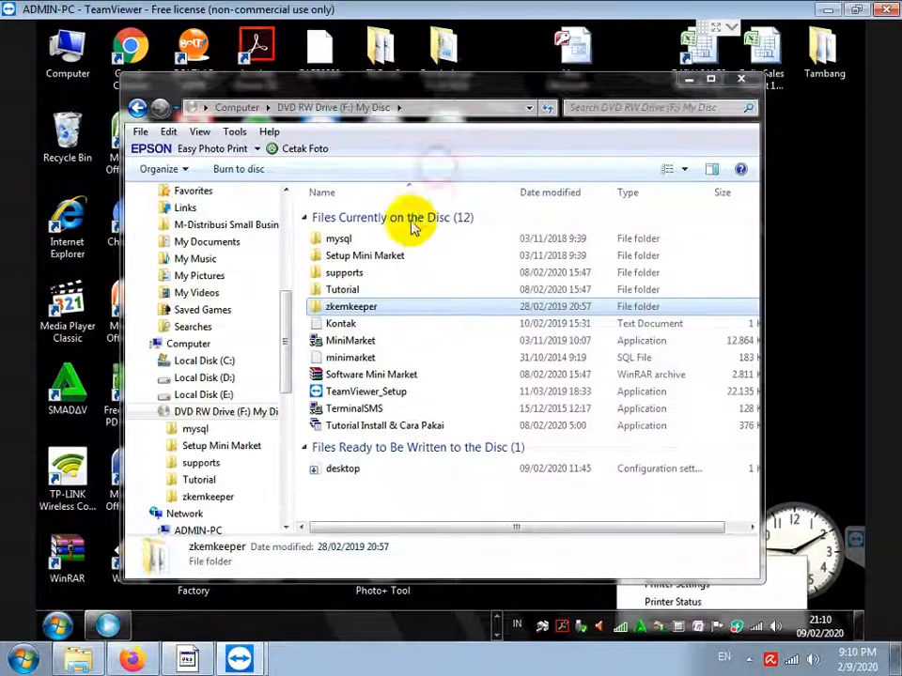
pyautogui.click(348, 343)
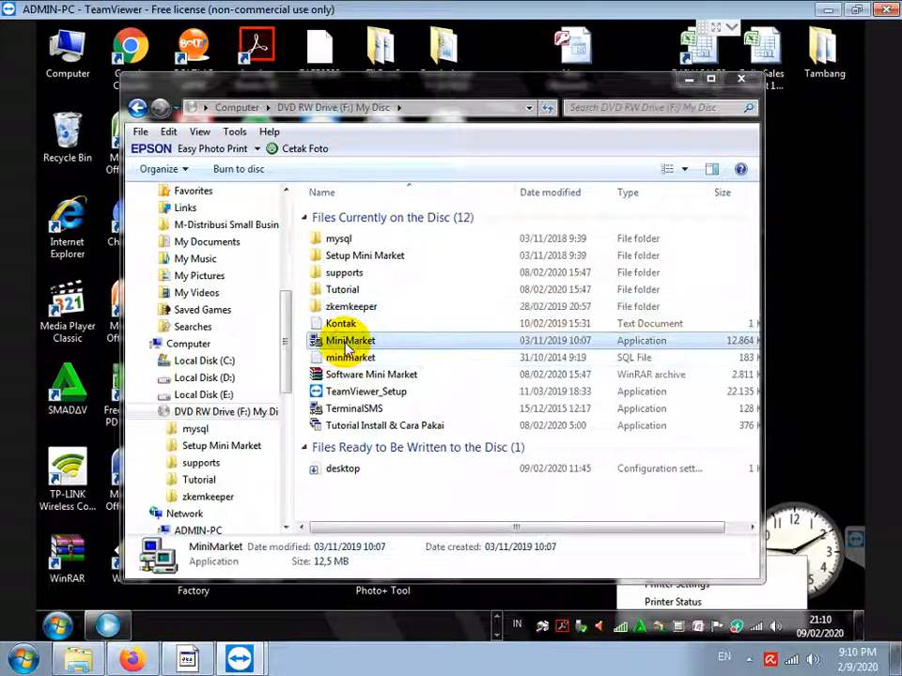
pyautogui.keyDown('ctrl'); pyautogui.click(343, 274); pyautogui.keyUp('ctrl')
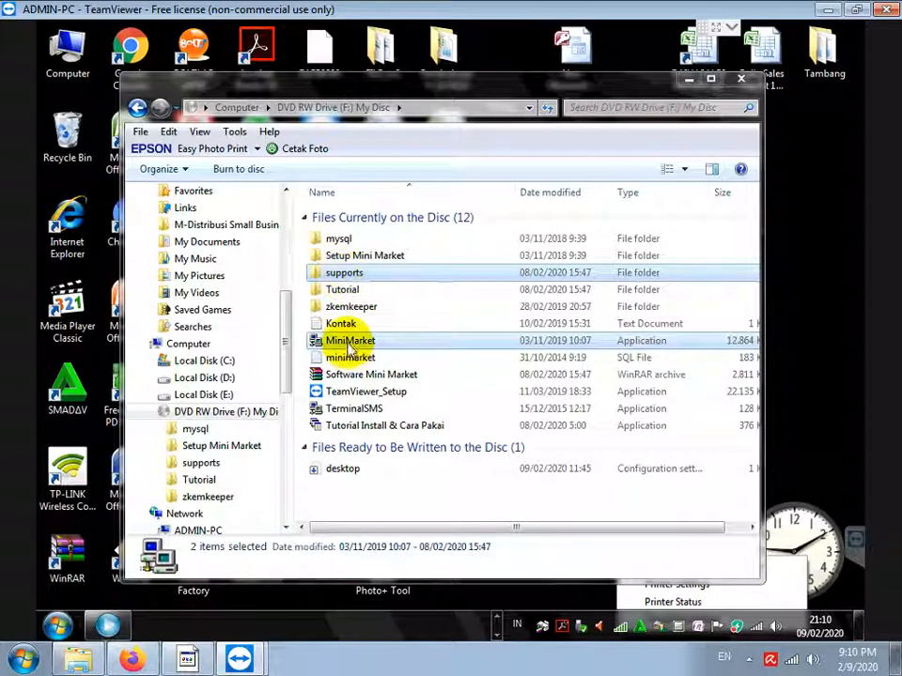
pyautogui.rightClick(347, 342)
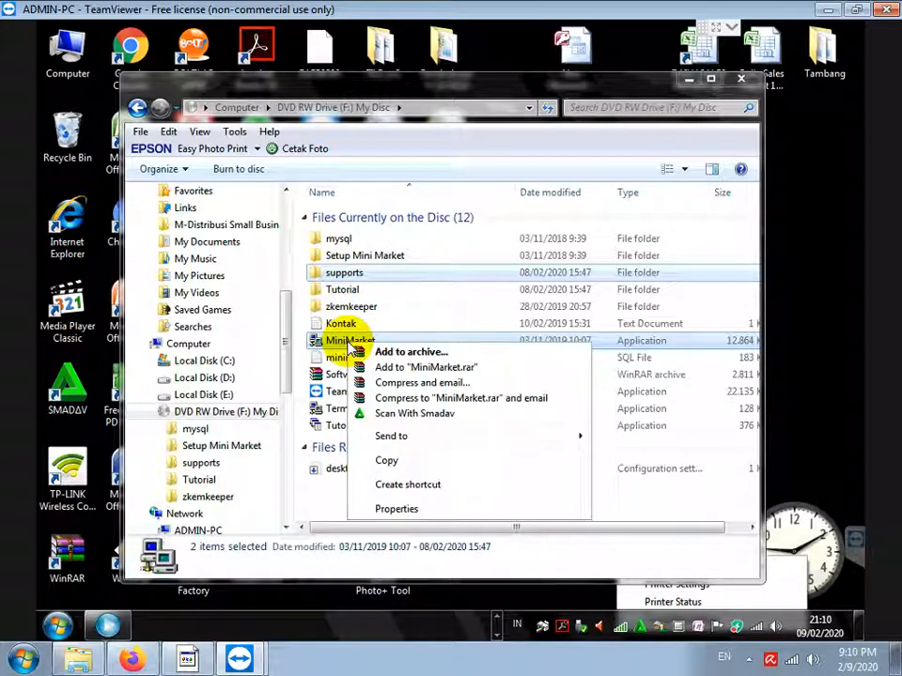
pyautogui.click(386, 461)
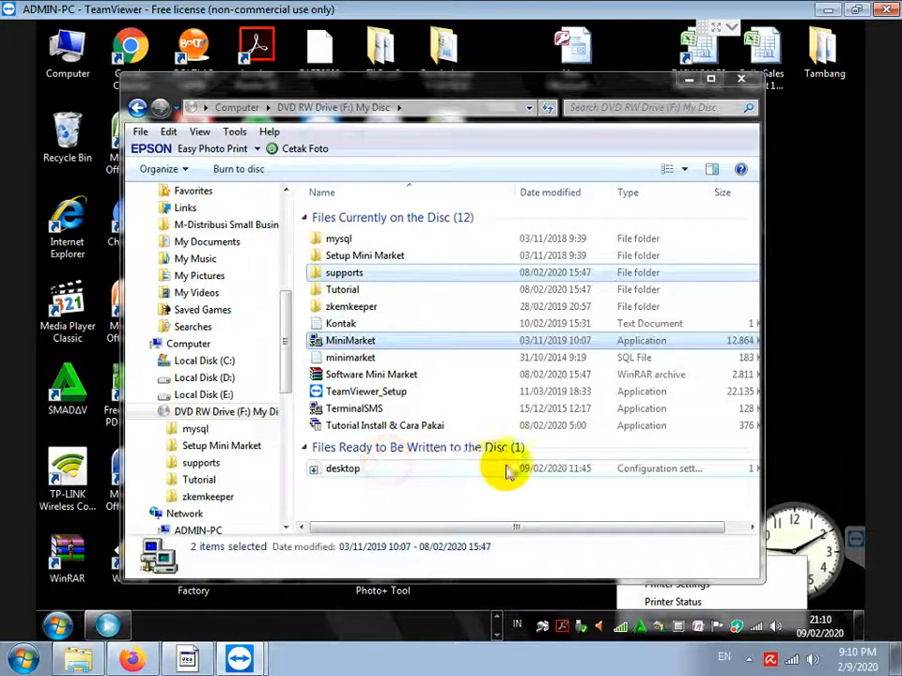
# Create a minimarket folder on Local Disk (D:) and paste the copied items into it
pyautogui.click(208, 378)
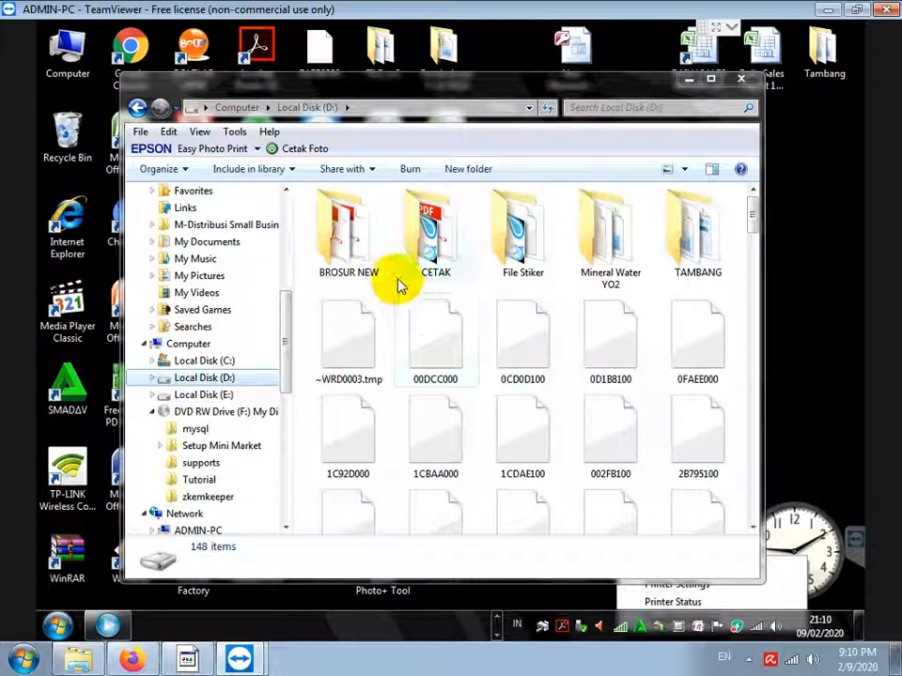
pyautogui.rightClick(382, 292)
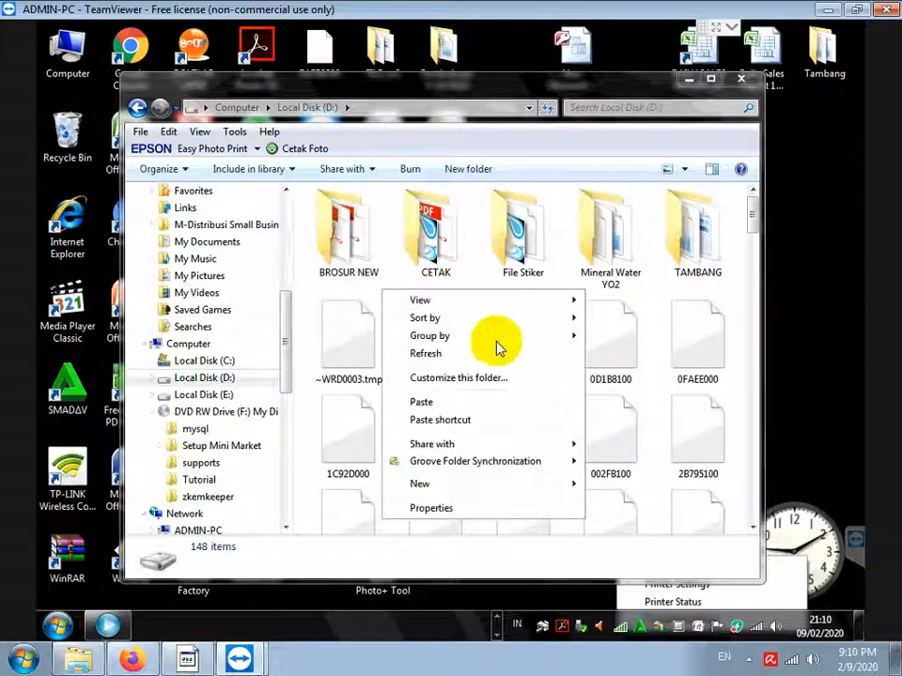
pyautogui.moveTo(539, 493)
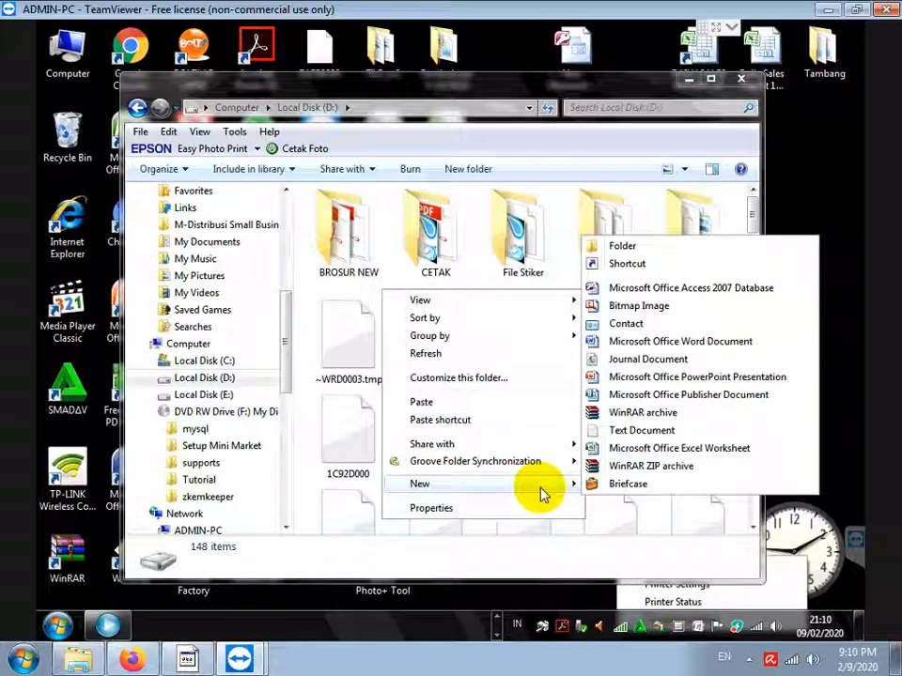
pyautogui.click(620, 247)
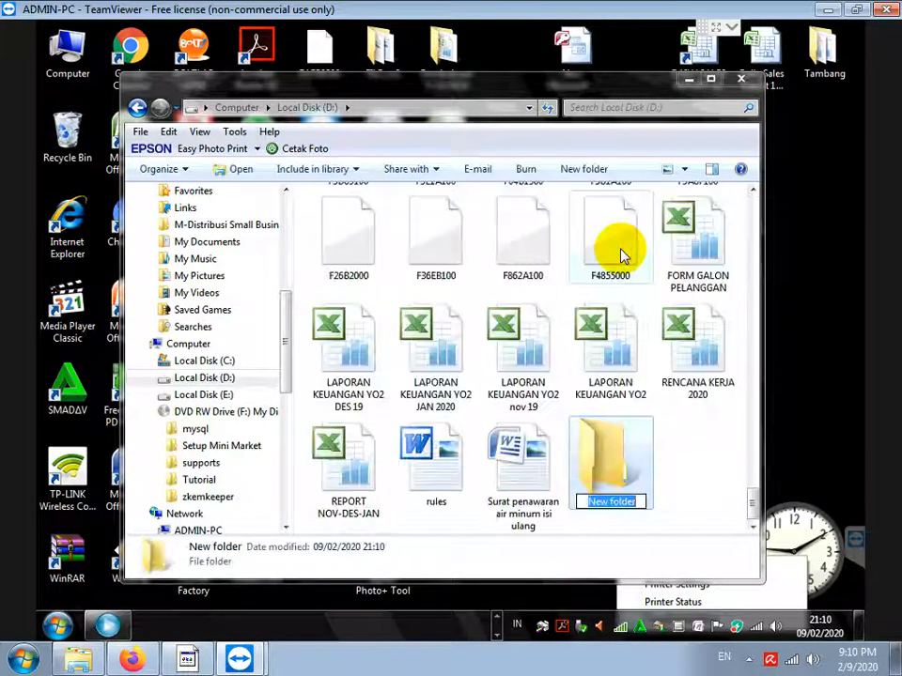
pyautogui.write('minimarket')
pyautogui.press('Return')
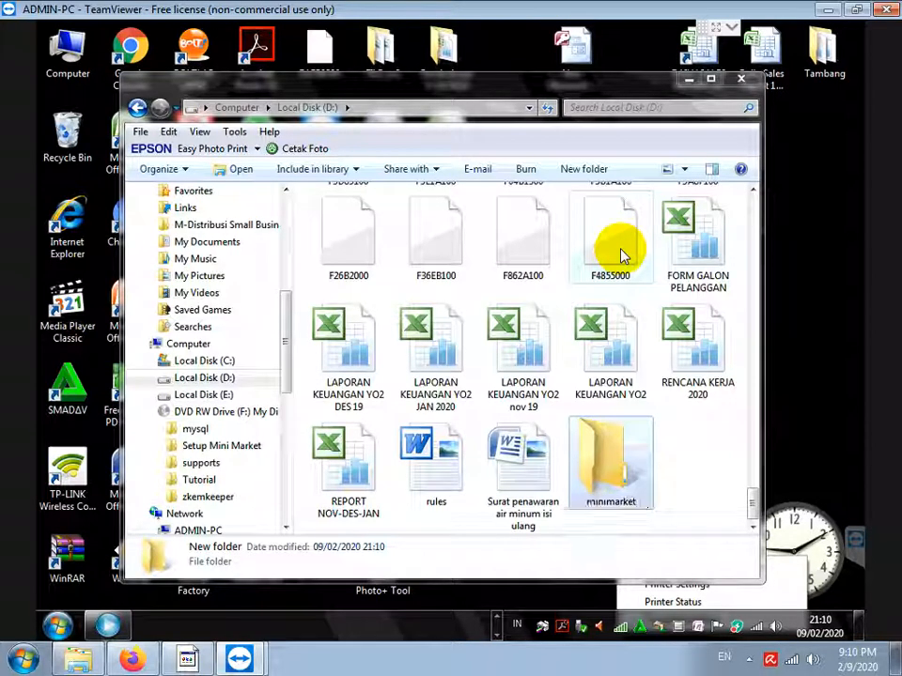
pyautogui.press('Return')
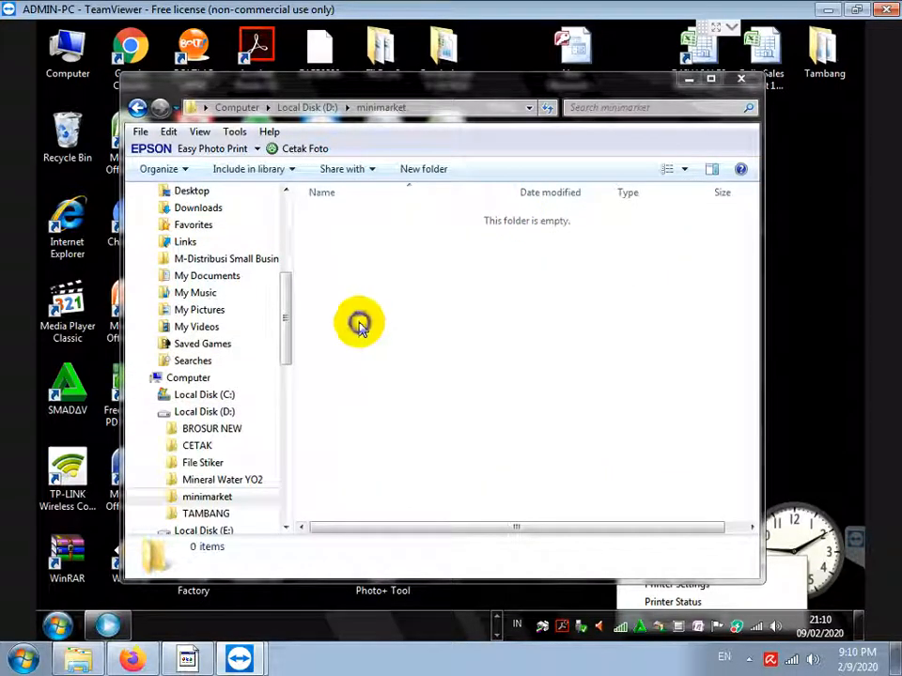
pyautogui.rightClick(359, 324)
pyautogui.click(398, 435)
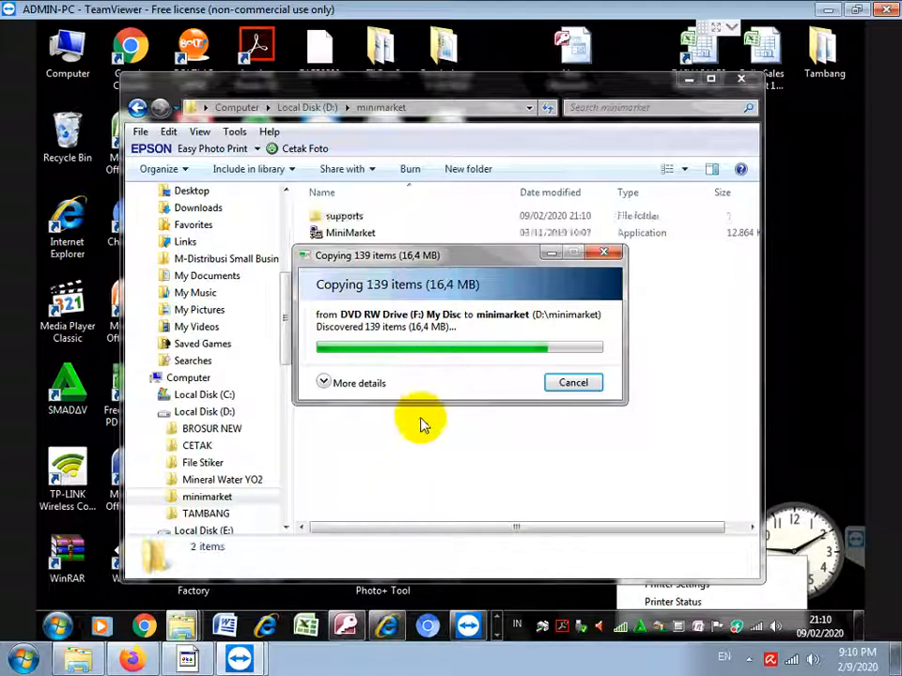
# Add a note that the desktop shortcut is made manually via MINIMARKET.EXE right-click > Send to Desktop
pyautogui.click(195, 662)
pyautogui.press('Return')
pyautogui.write('SHO')
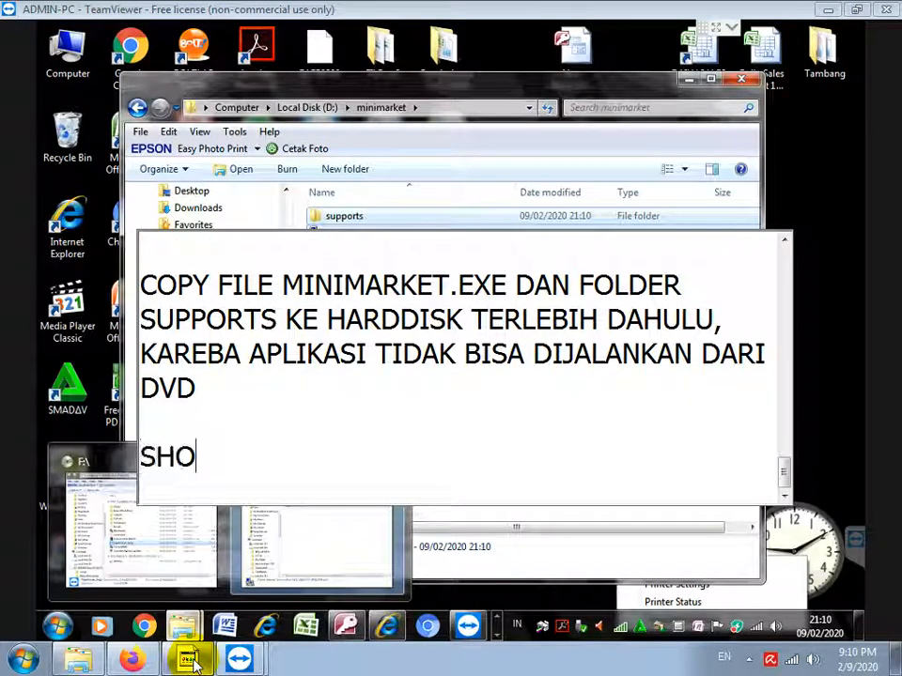
pyautogui.write('RTCUT APLIKASI')
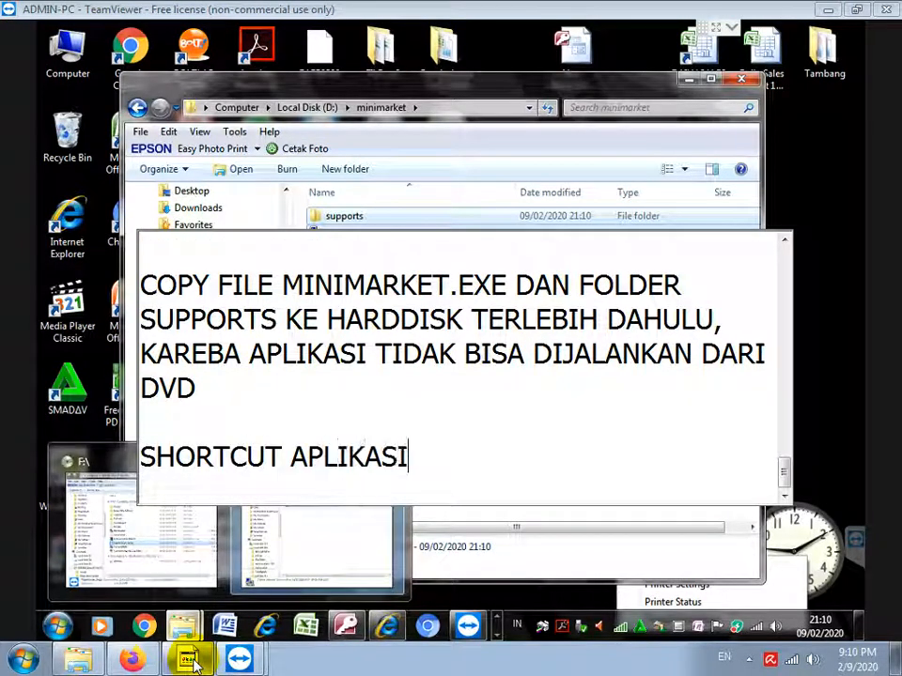
pyautogui.write(' DI DESKTO')
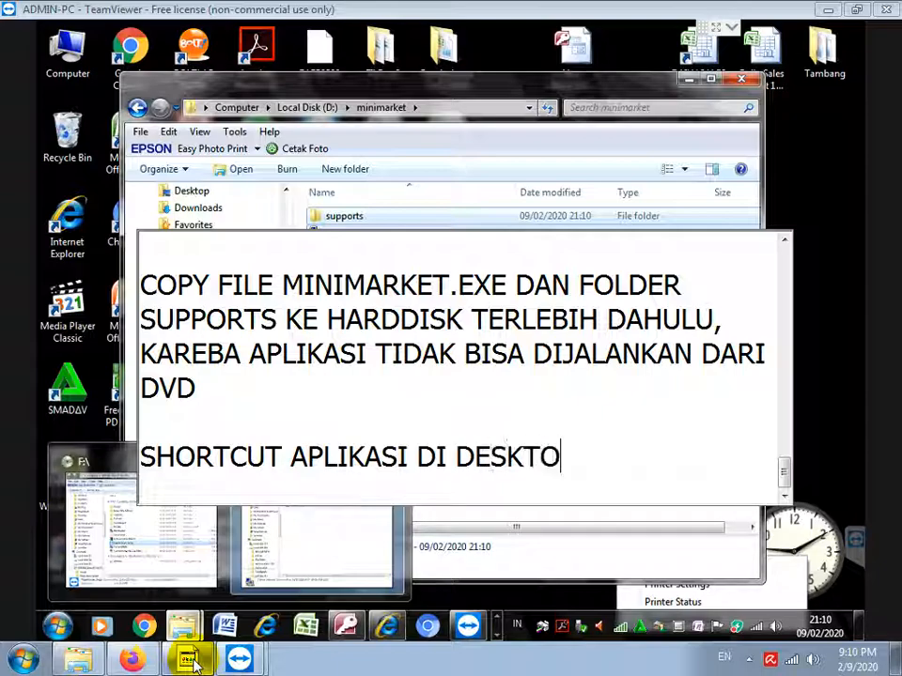
pyautogui.write('P DIBUAT MANU')
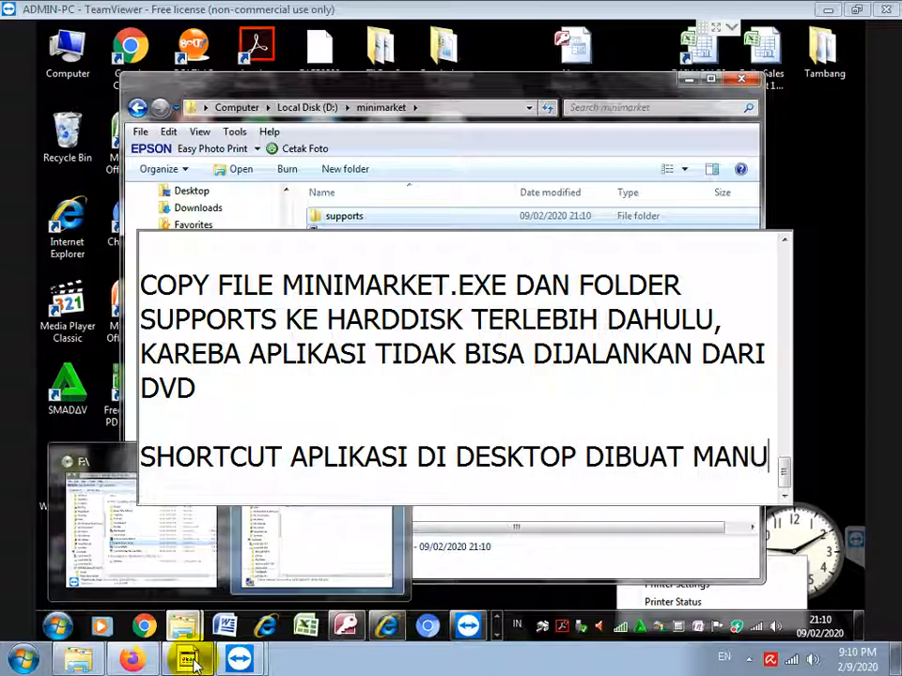
pyautogui.write('AL DENGAN KLIK ')
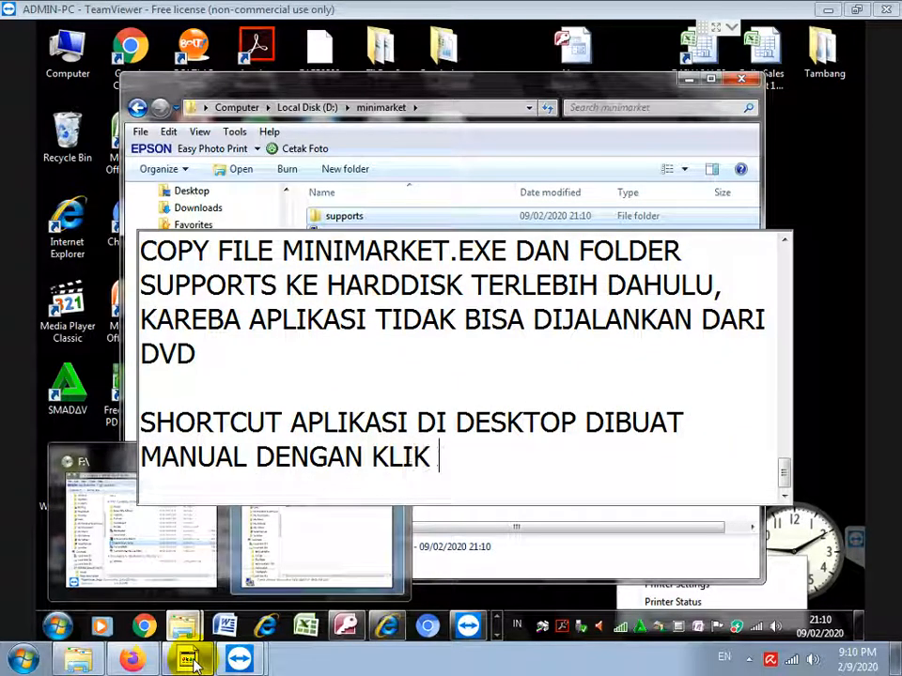
pyautogui.write('KANAN PADA ')
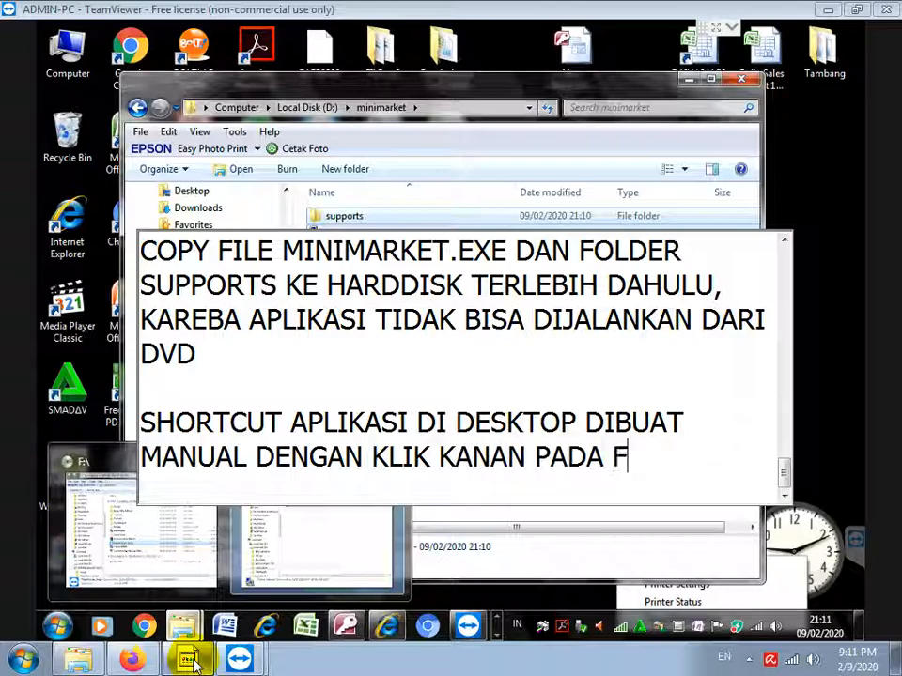
pyautogui.write('FILE MINIM')
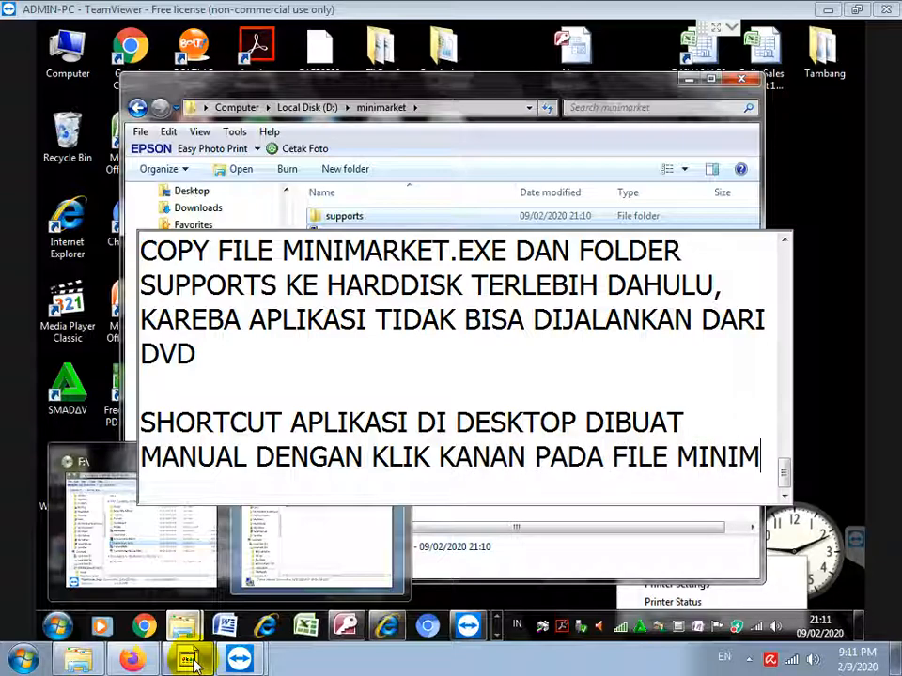
pyautogui.write('ARKET.EXE LALU PILIH ')
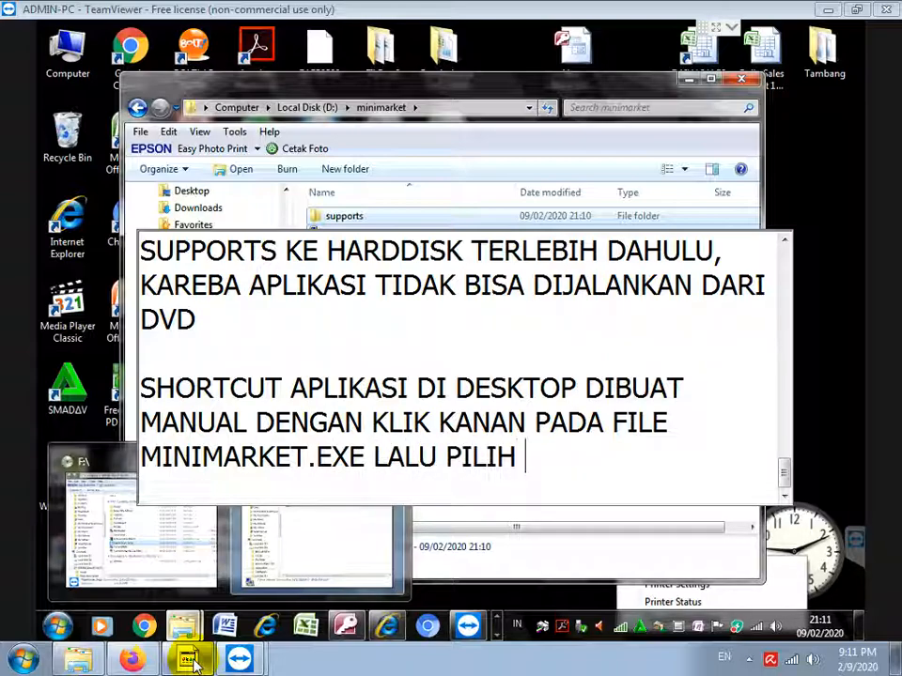
pyautogui.write('SEND TO DESK')
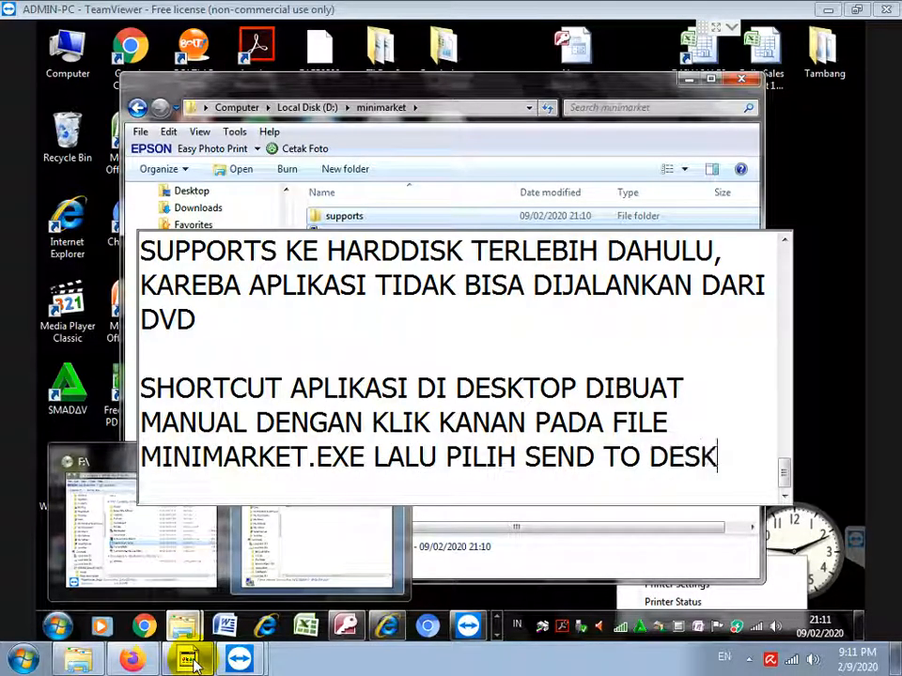
pyautogui.write('TOP')
pyautogui.press('Return')
pyautogui.press('Return')
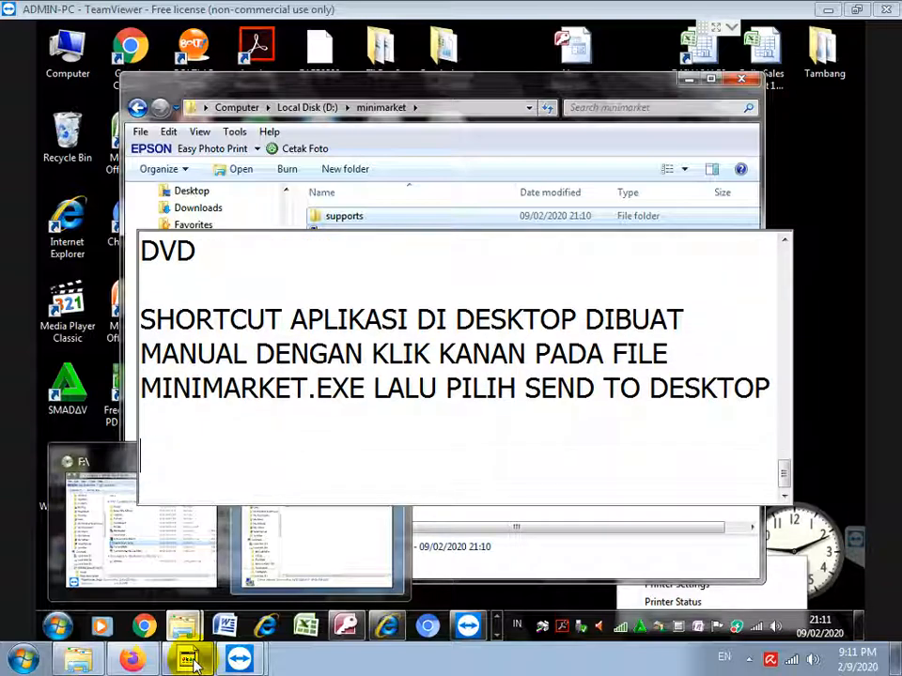
# Create a desktop shortcut for MiniMarket.exe using Send to > Desktop
pyautogui.click(450, 172)
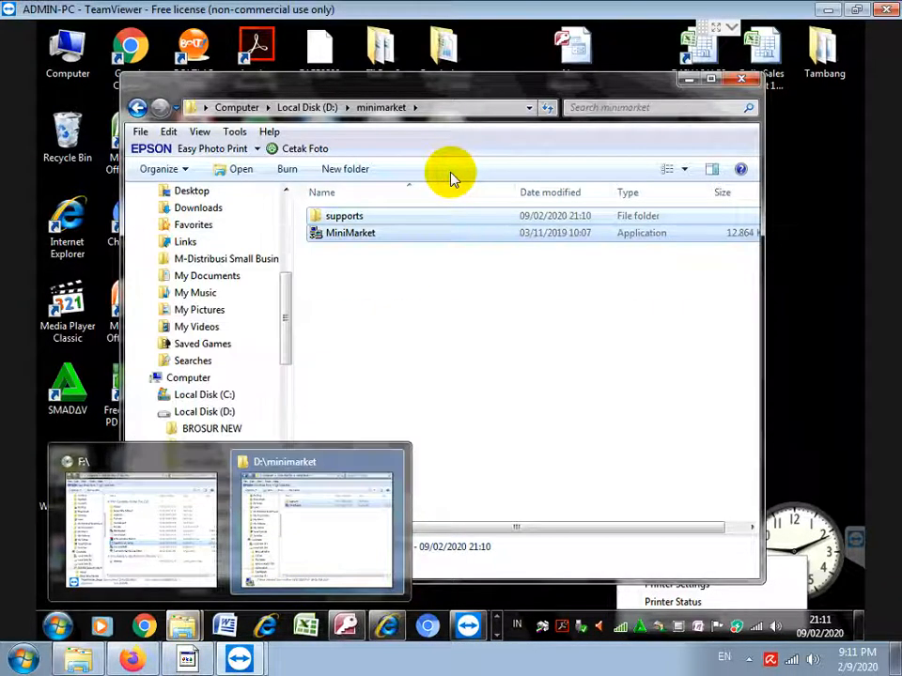
pyautogui.click(336, 262)
pyautogui.click(351, 240)
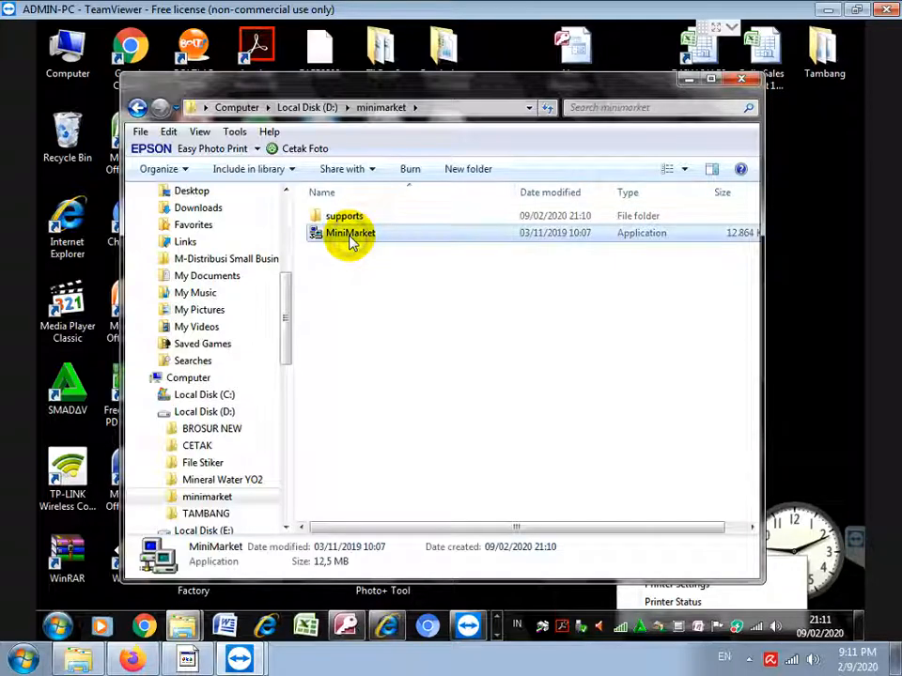
pyautogui.rightClick(351, 239)
pyautogui.moveTo(555, 458)
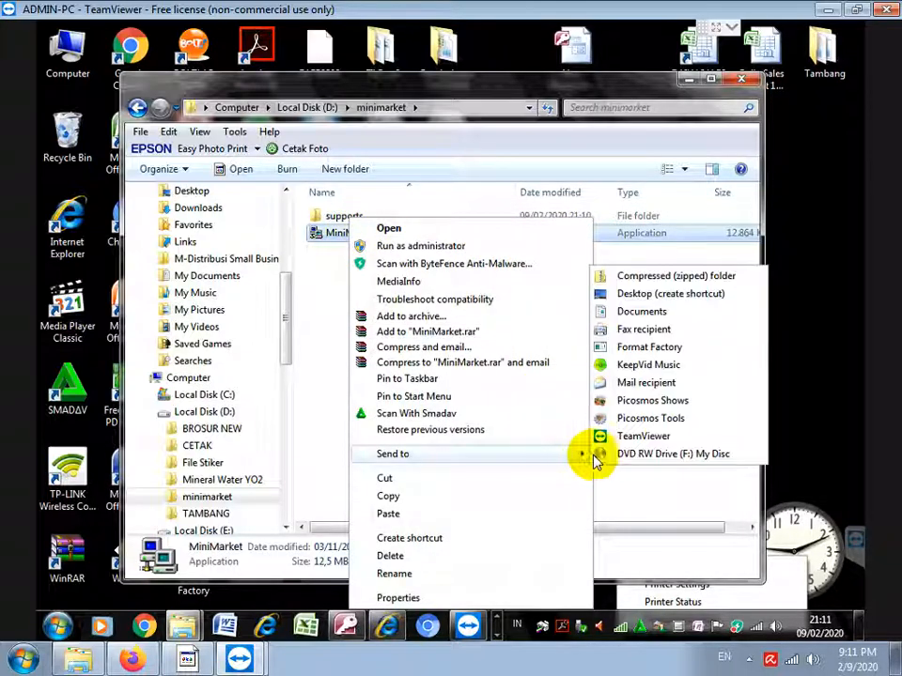
pyautogui.click(646, 295)
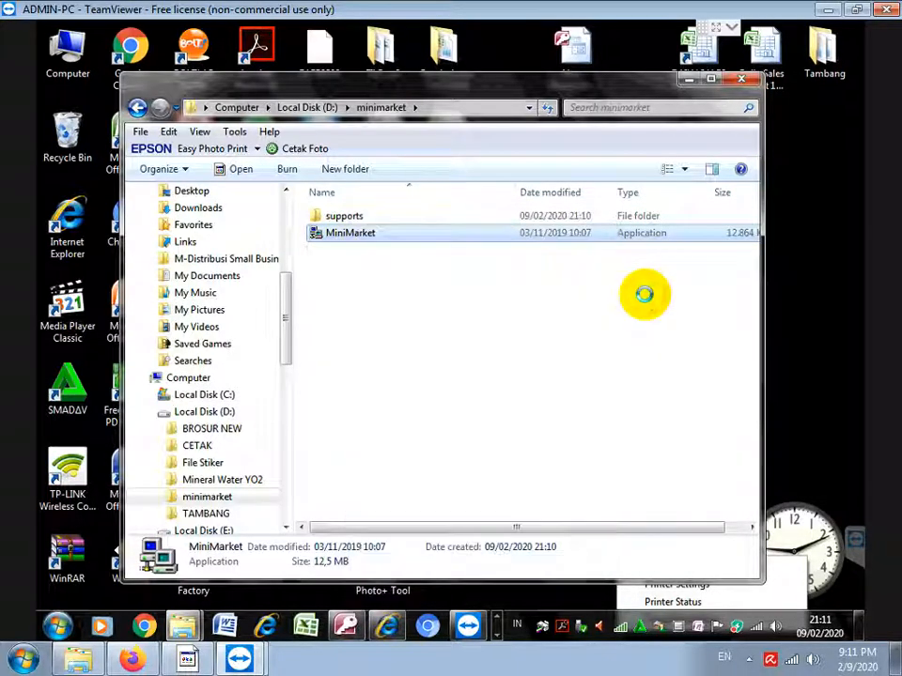
# Launch MiniMarket from the new desktop shortcut to bring up its login dialog
pyautogui.click(691, 82)
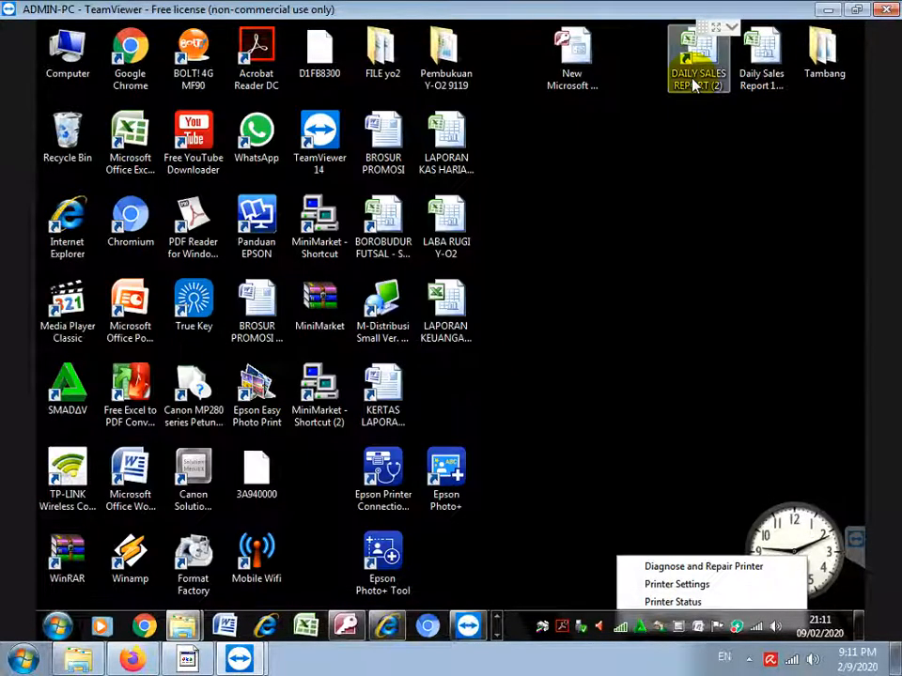
pyautogui.doubleClick(329, 418)
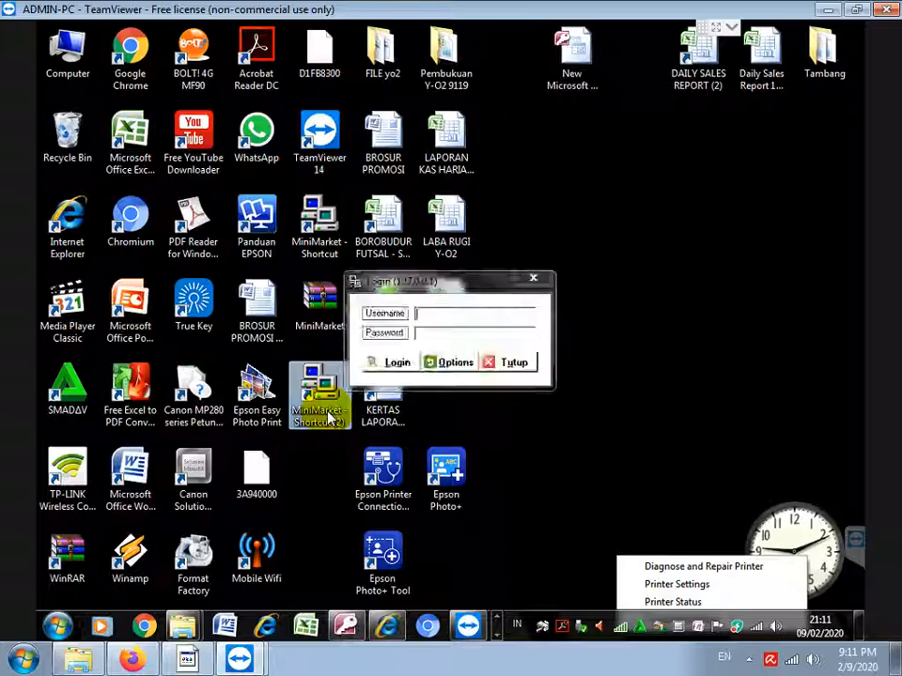
pyautogui.moveTo(185, 660)
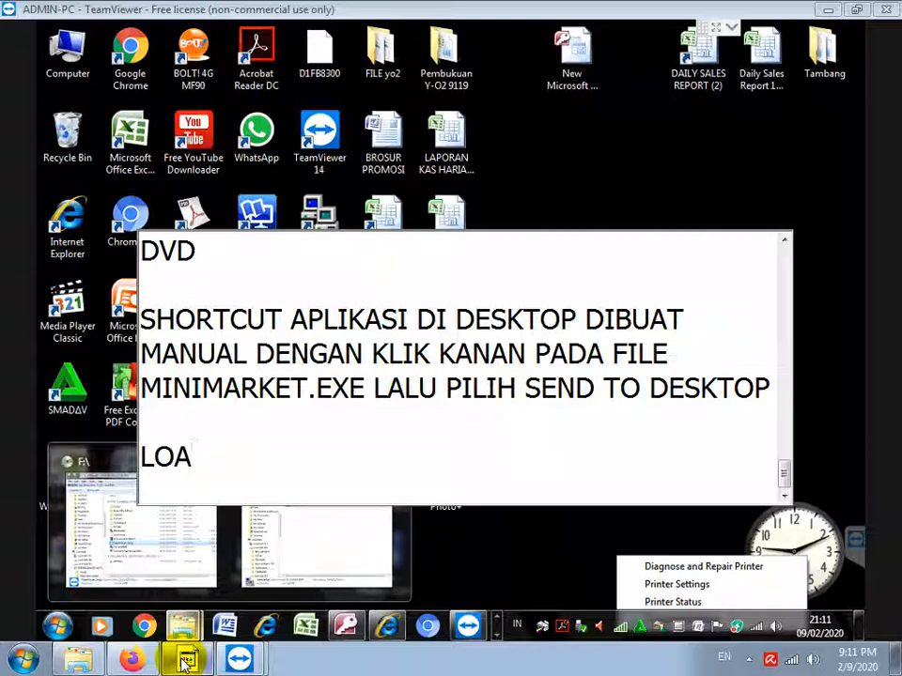
# Note that the MiniMarket login username and password are entered all in lowercase
pyautogui.write('N APLIKAIS')
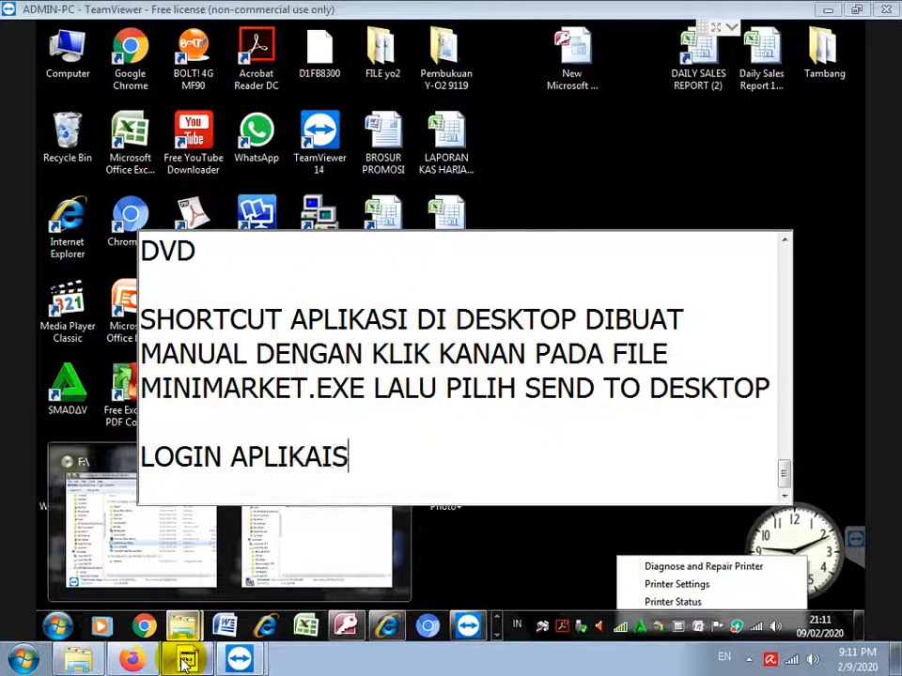
pyautogui.press('BackSpace')
pyautogui.press('BackSpace')
pyautogui.write('SI US')
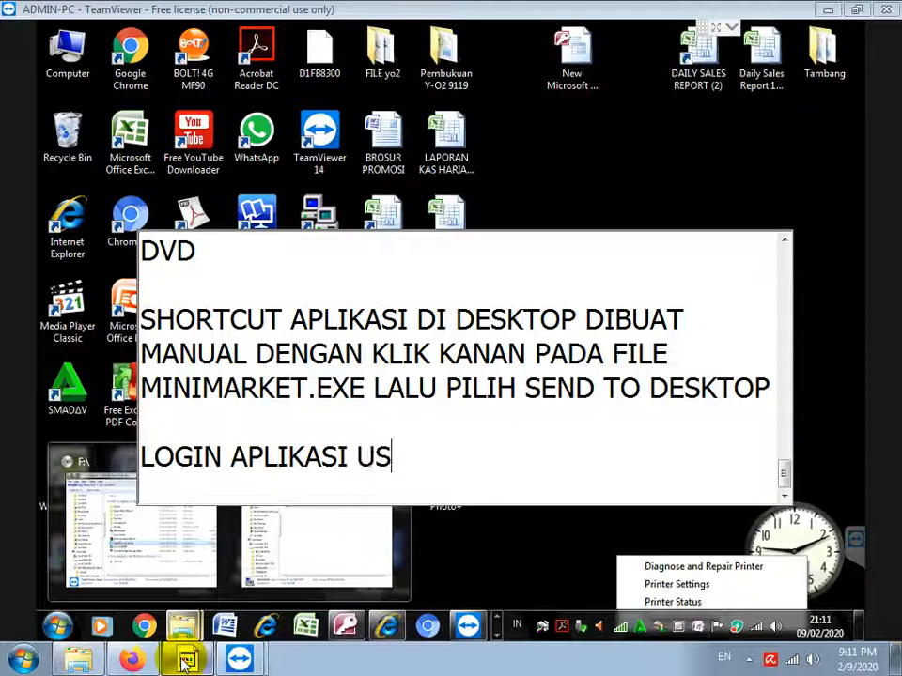
pyautogui.write('ERNAME DAN PASS')
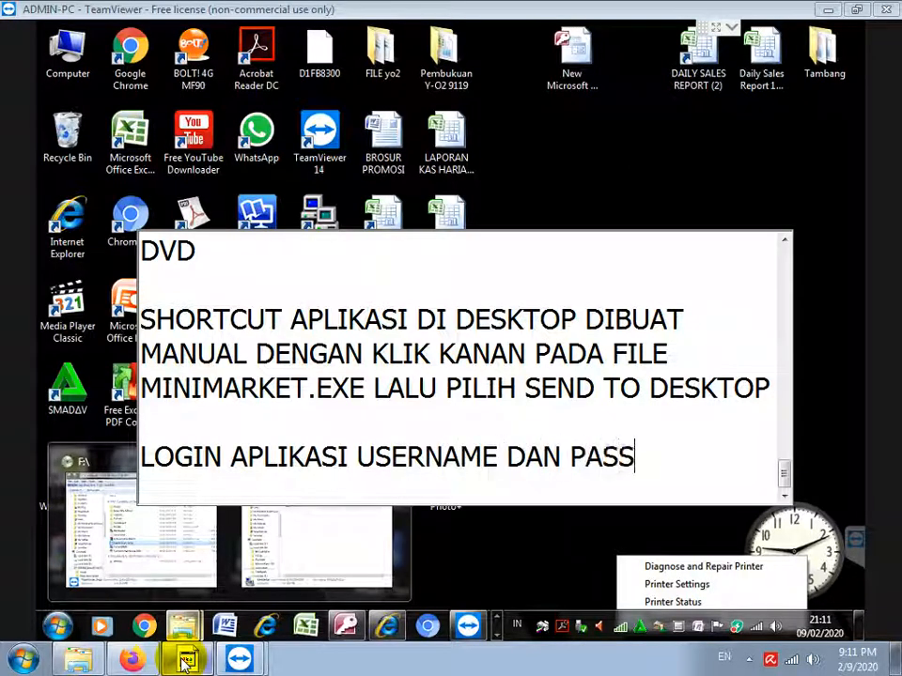
pyautogui.write('WORD DIISI DEN')
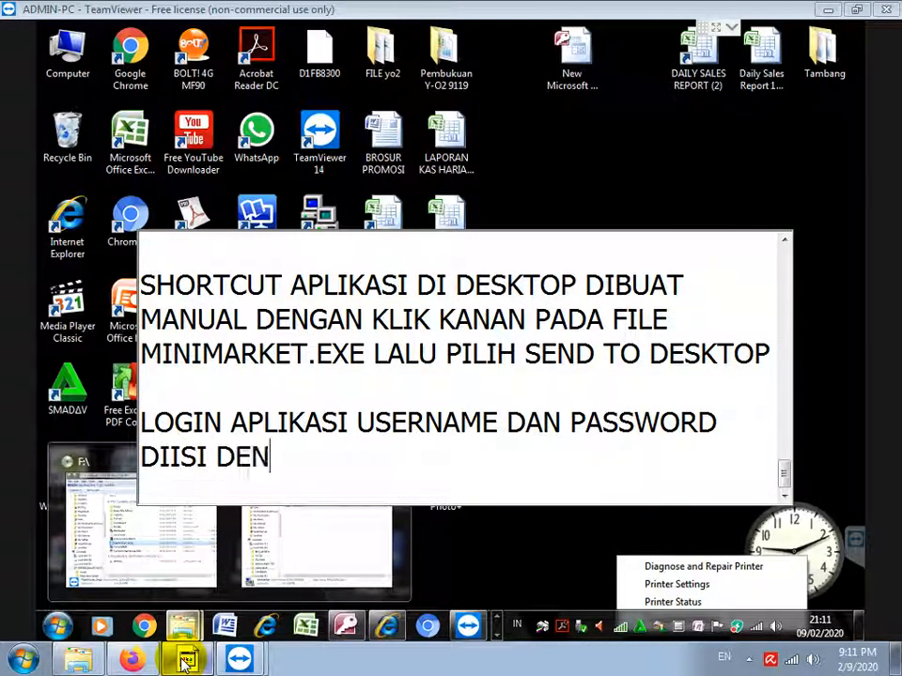
pyautogui.write('S')
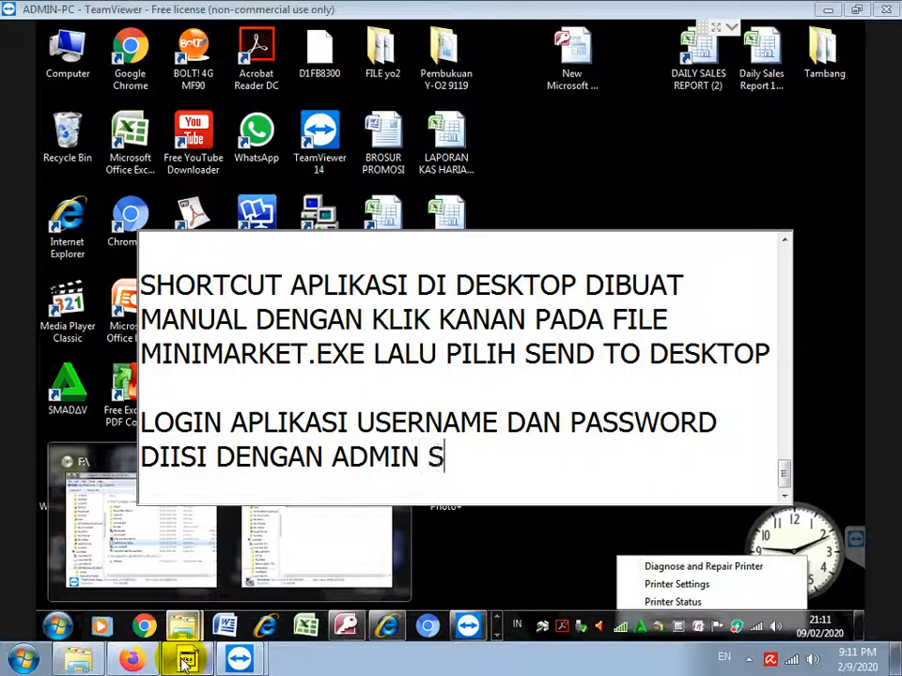
pyautogui.write('EMUA KECIL SEM')
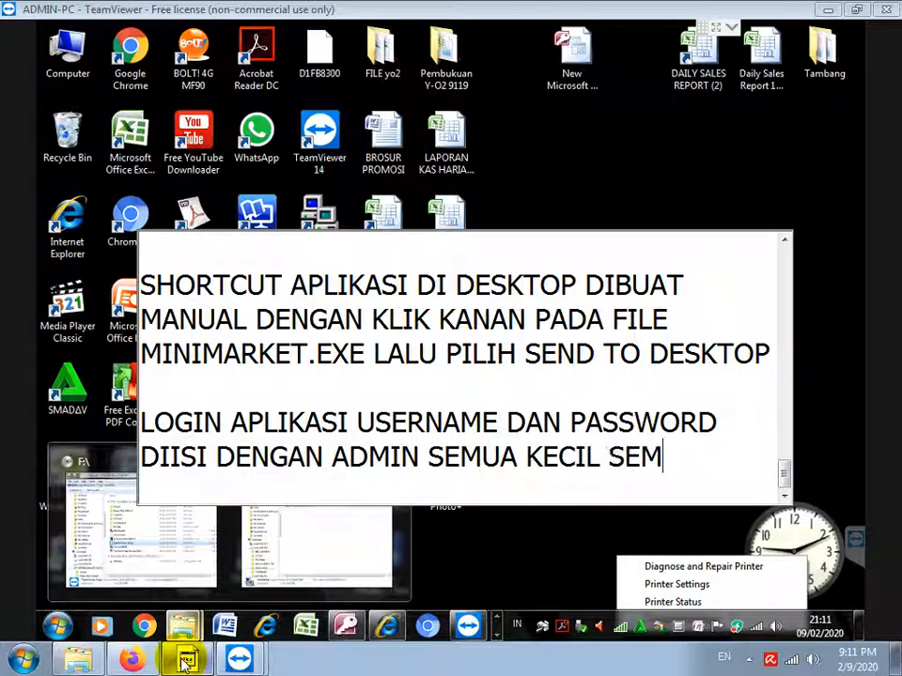
pyautogui.write('UA')
pyautogui.press('Return')
pyautogui.press('Return')
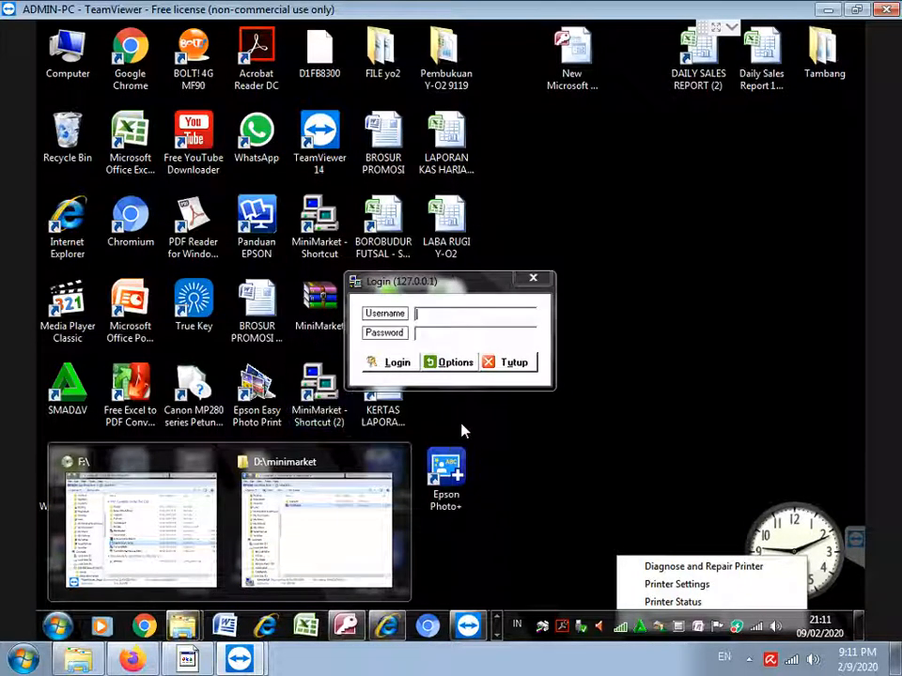
# Log in to MiniMarket with the lowercase admin username and password, then return to the notes
pyautogui.click(446, 317)
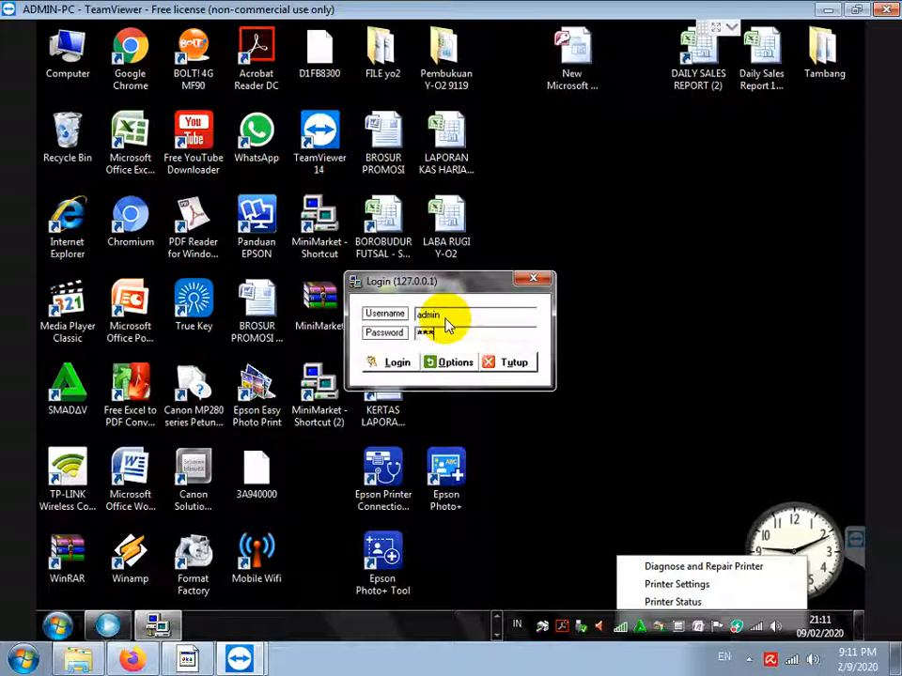
pyautogui.click(404, 367)
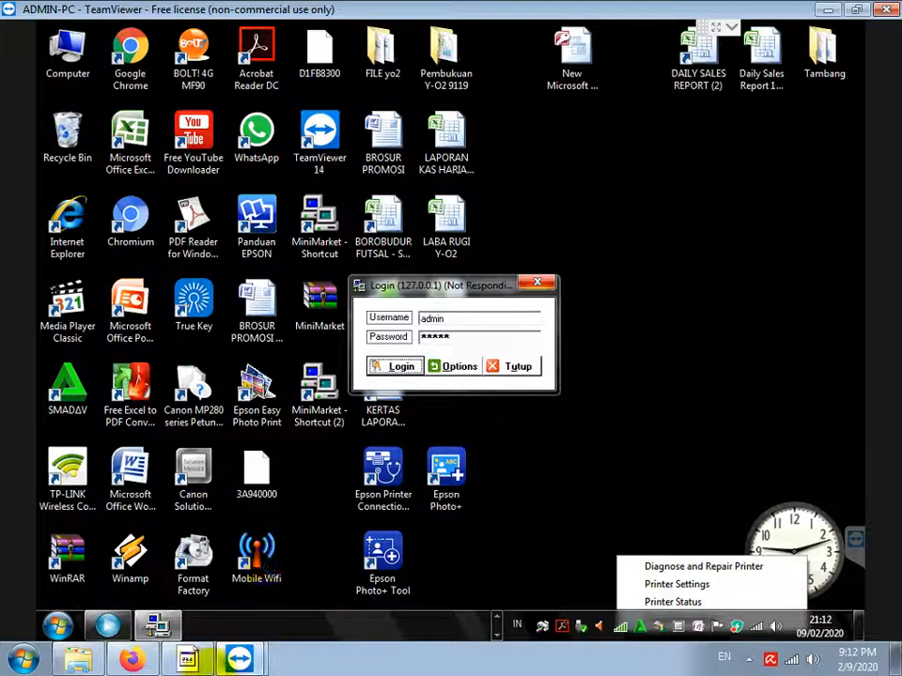
pyautogui.click(190, 660)
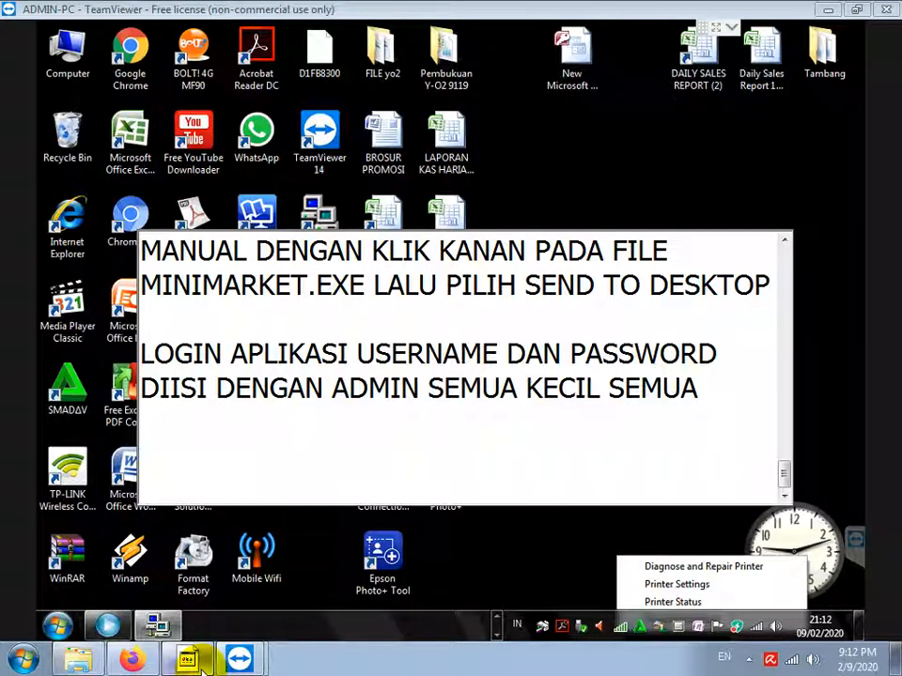
# Add a warning to wait and not force-close the app during its first-login database update
pyautogui.write('TUNGGU JANGAN CLOSE PAKSA')
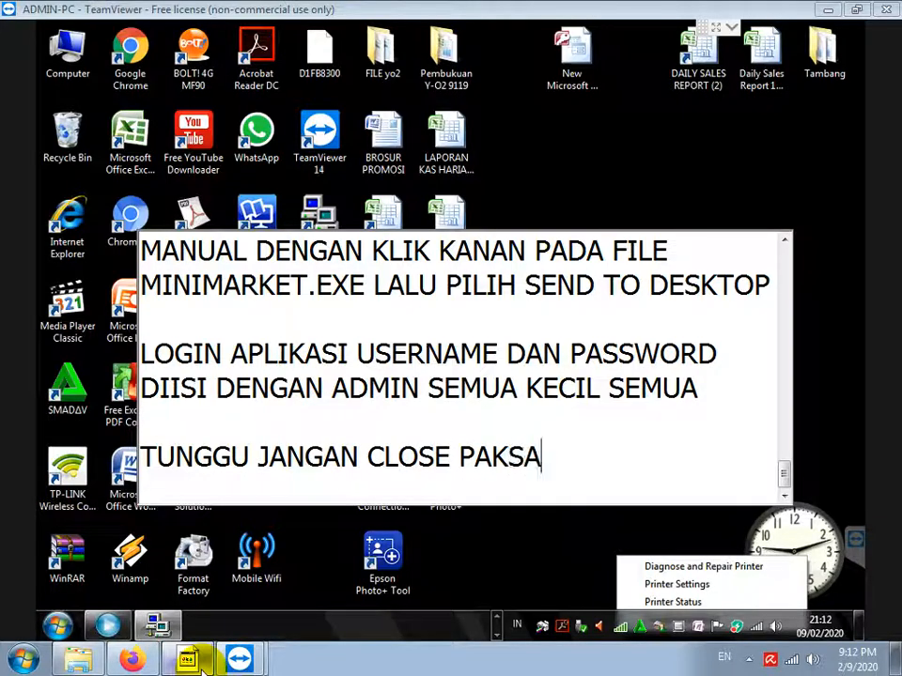
pyautogui.write(' APLIKASIN')
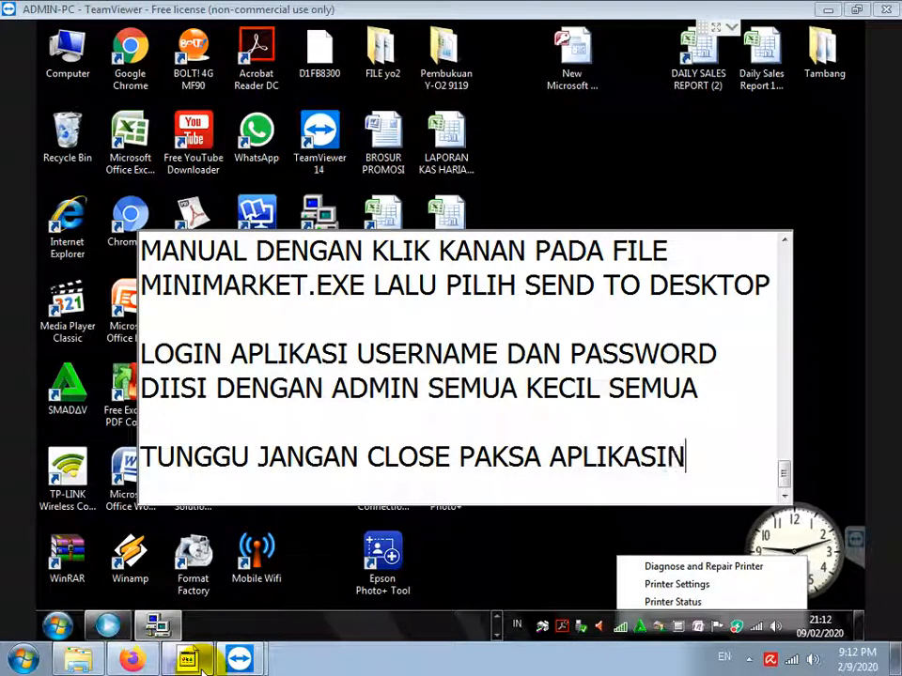
pyautogui.write('YA')
pyautogui.press('Return')
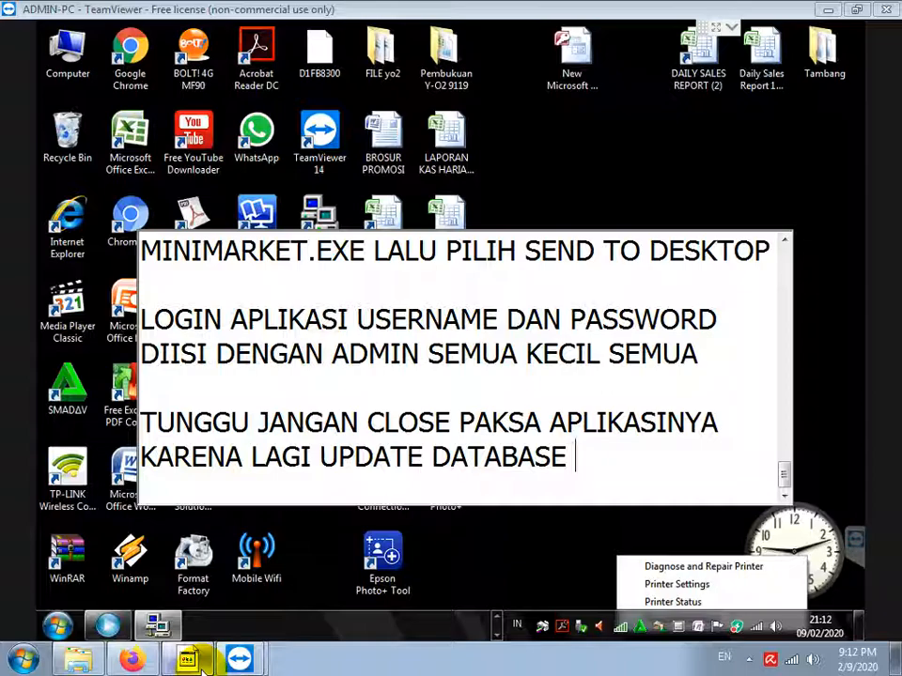
pyautogui.write('AAT PERT')
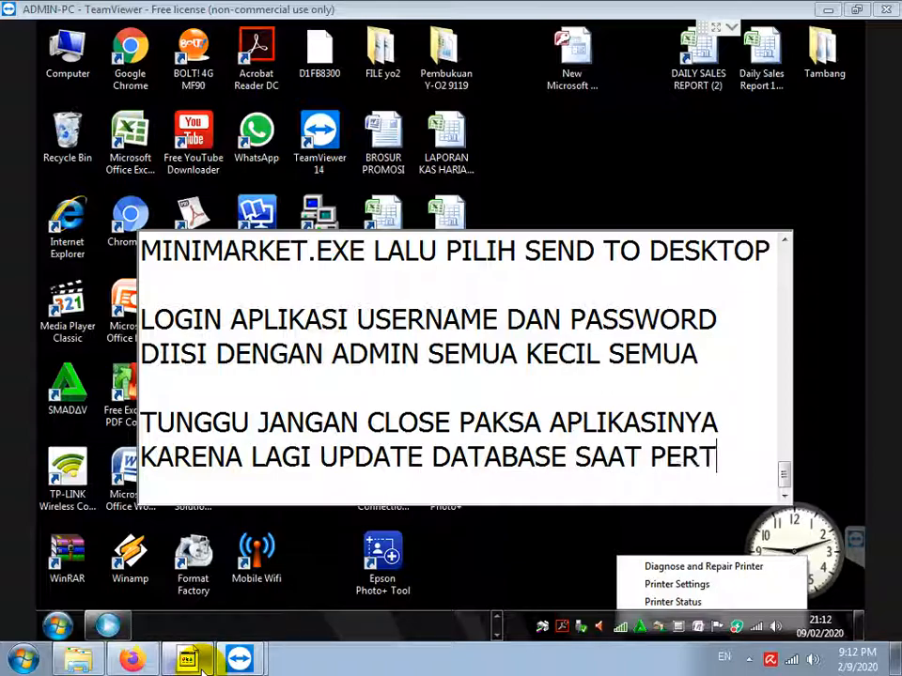
pyautogui.write('AMA KALI LOGI')
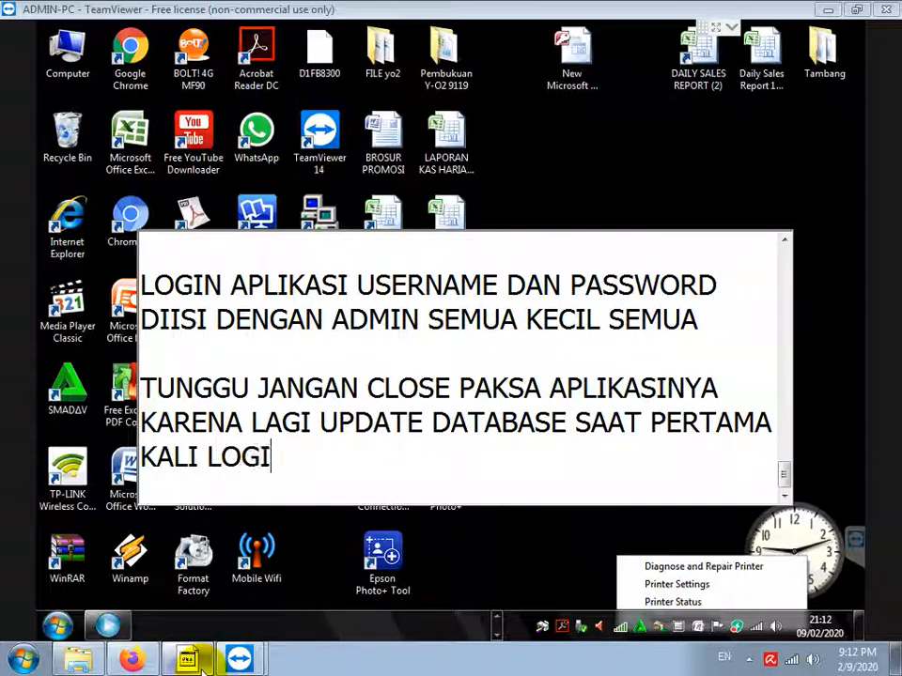
pyautogui.write('N')
pyautogui.press('Return')
pyautogui.press('Return')
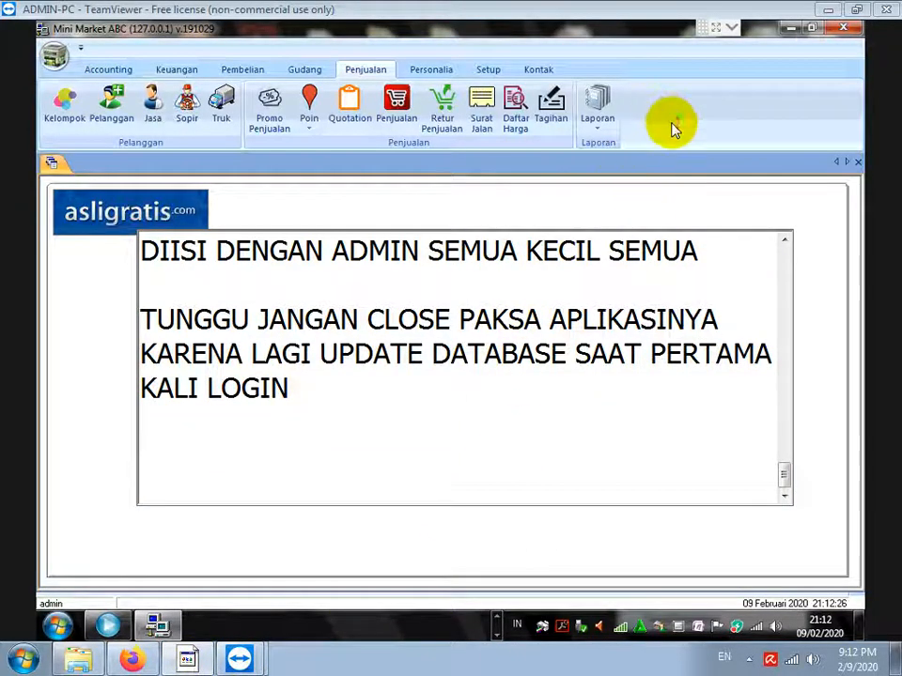
# Run the Keuangan > Laporan Kas report and dismiss the run-time error 713 that closes MiniMarket
pyautogui.click(188, 73)
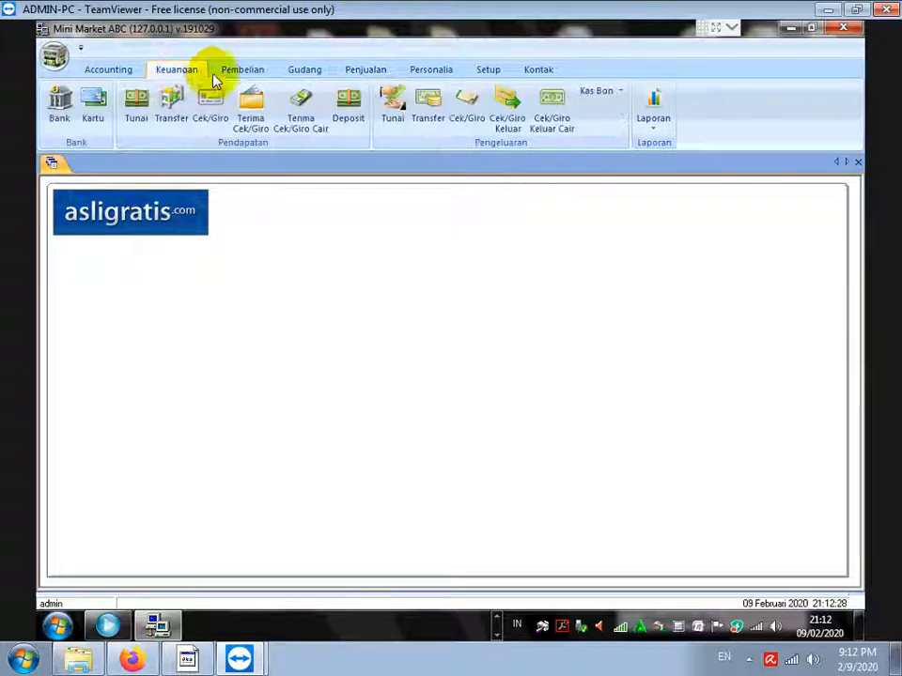
pyautogui.click(653, 124)
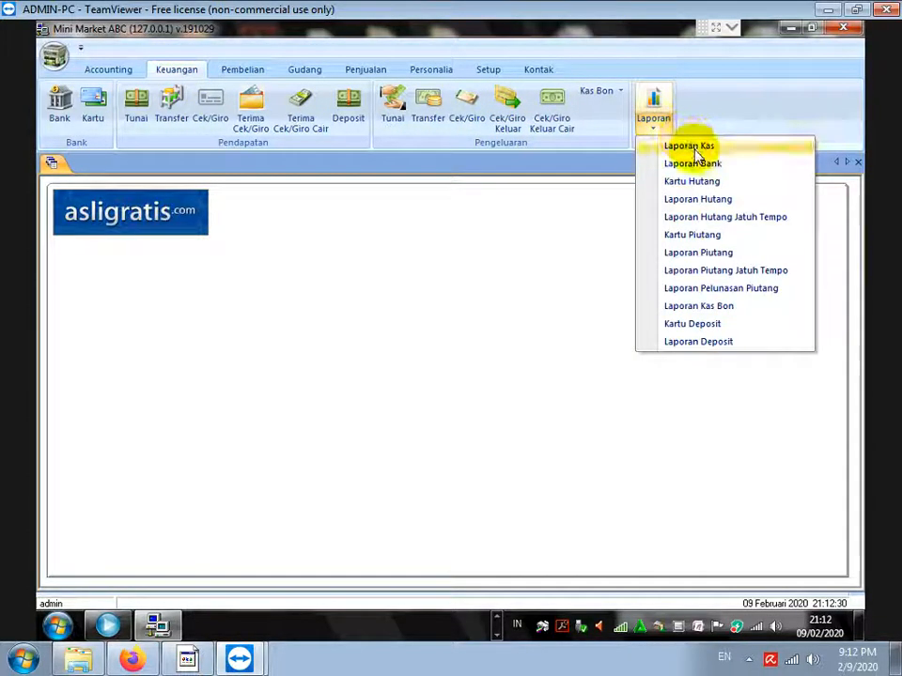
pyautogui.click(695, 150)
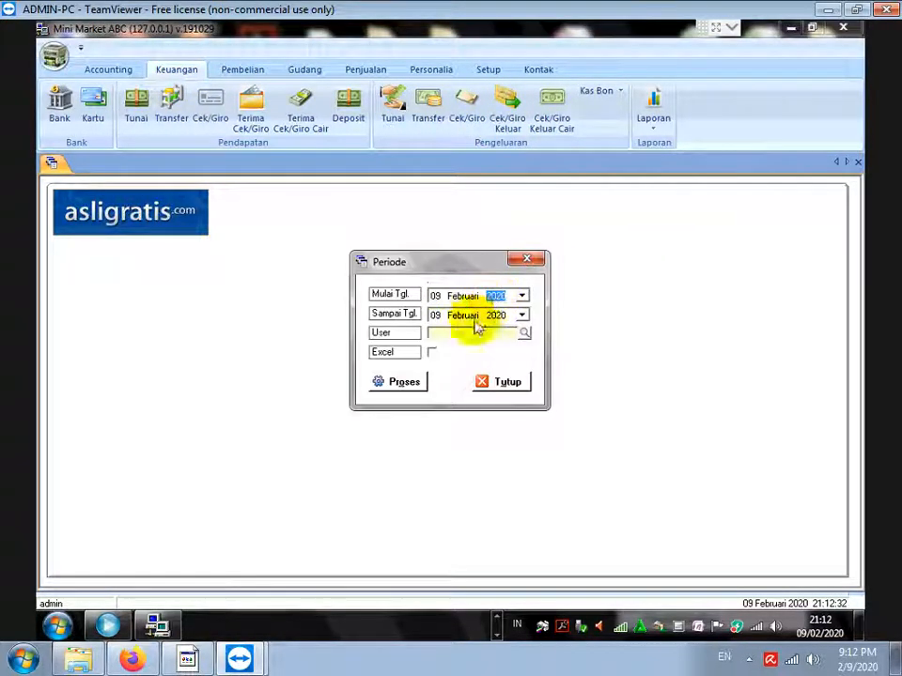
pyautogui.click(404, 382)
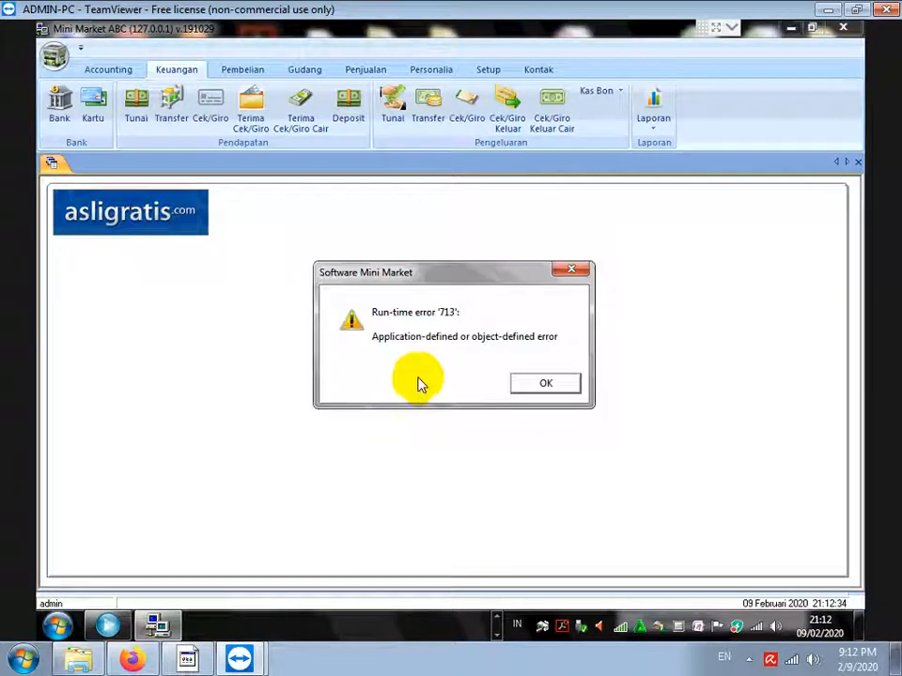
pyautogui.click(532, 386)
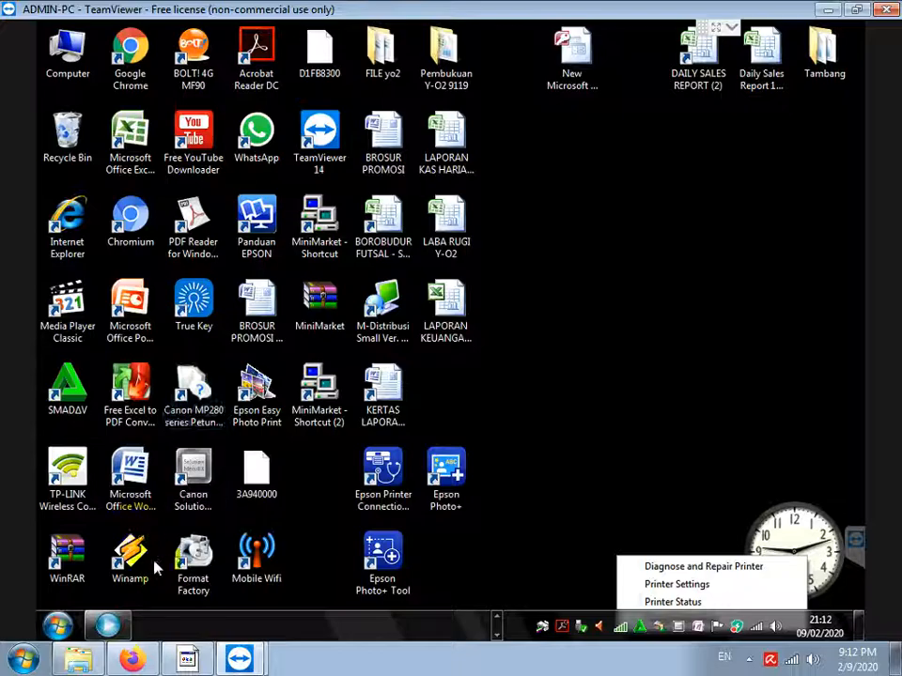
# Browse from the D:\minimarket window to the DVD's Setup Mini Market folder
pyautogui.click(499, 620)
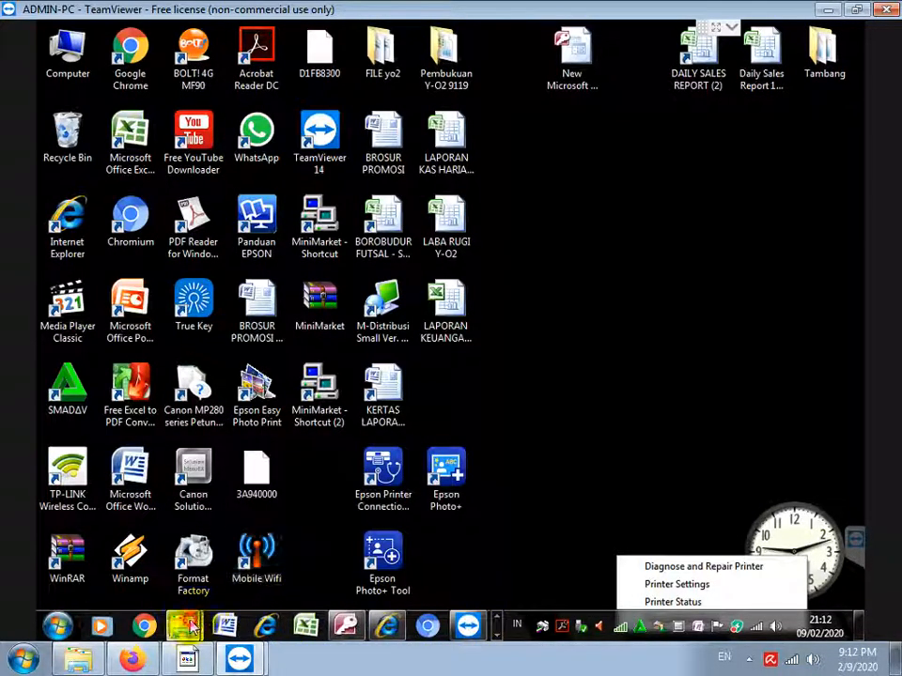
pyautogui.moveTo(191, 625)
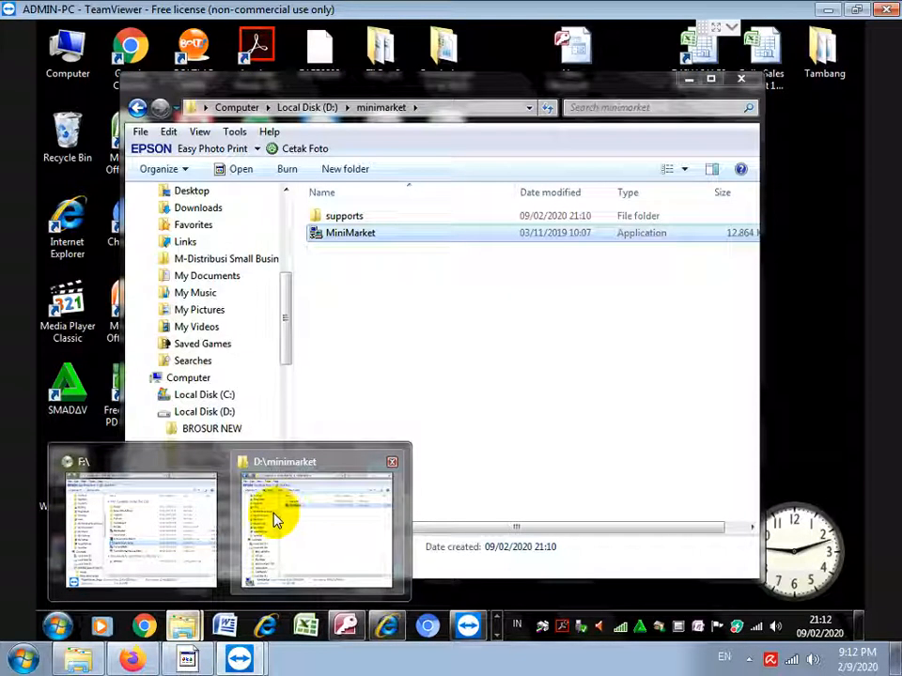
pyautogui.click(274, 520)
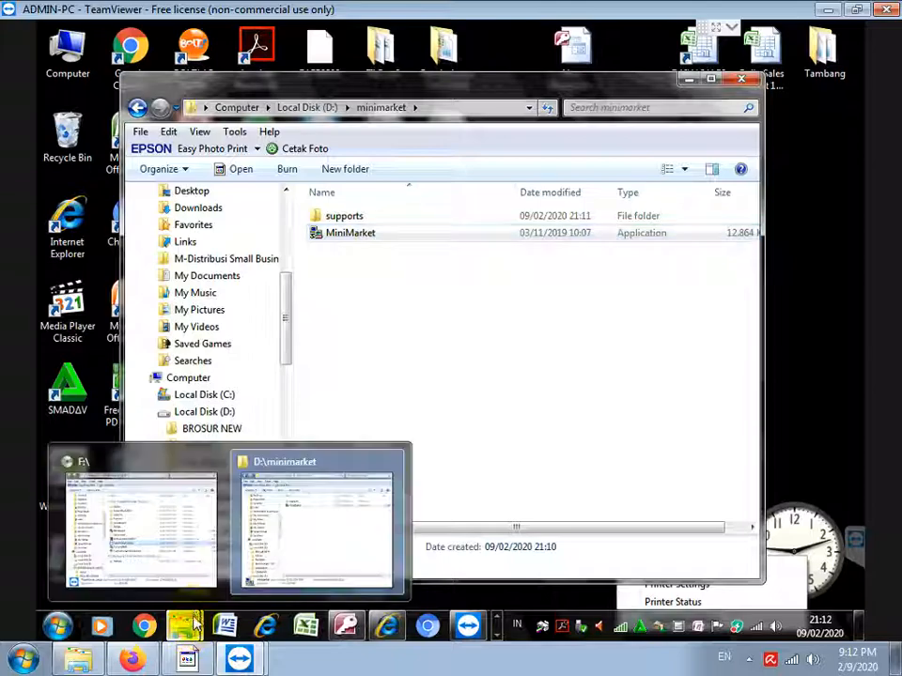
pyautogui.click(319, 320)
pyautogui.moveTo(286, 343); pyautogui.dragTo(304, 404)
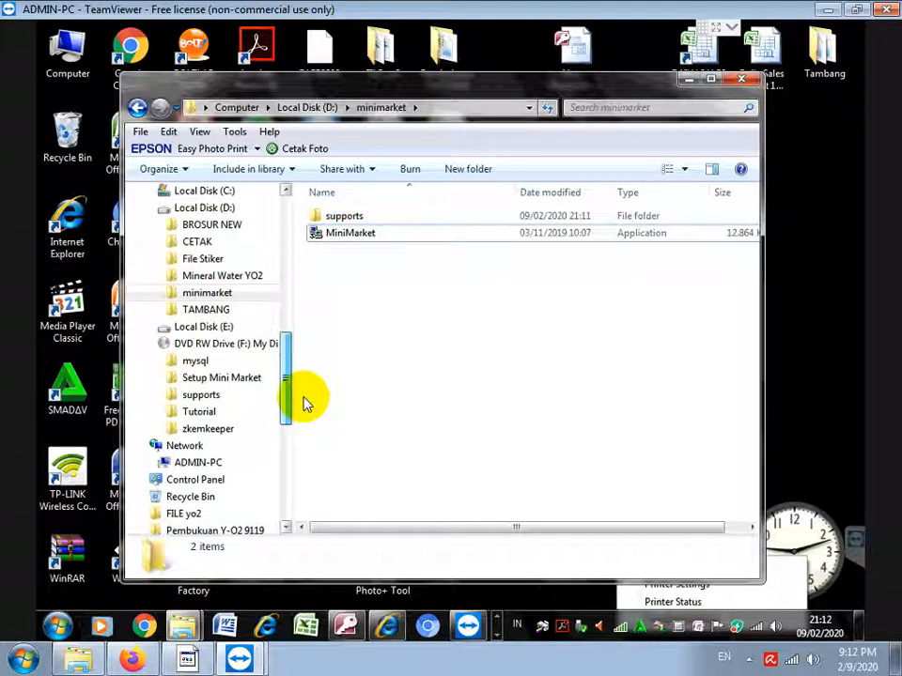
pyautogui.click(209, 379)
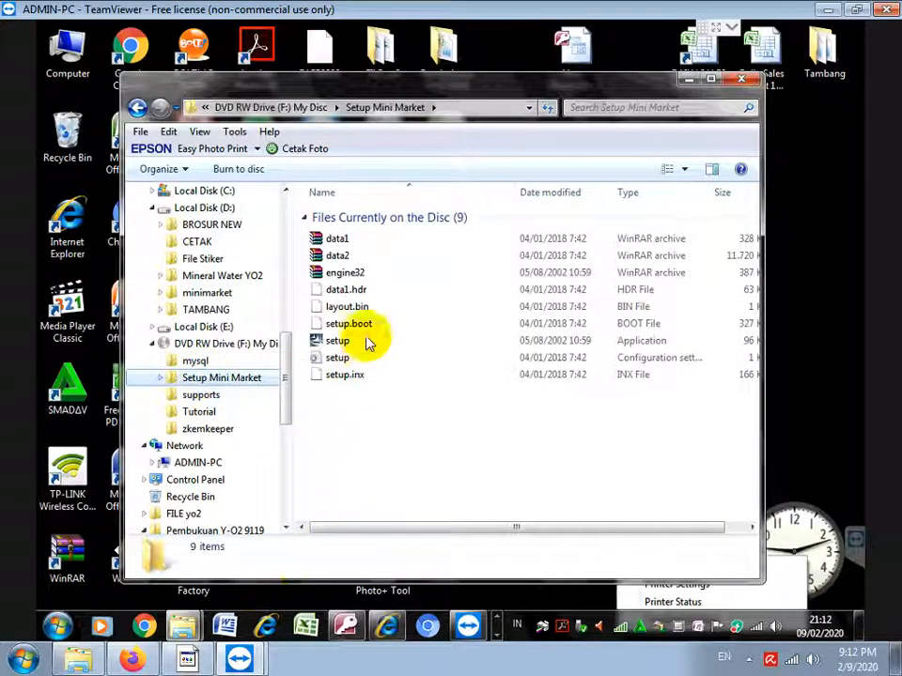
# Run setup as administrator and start a Repair of the MiniMarket installation
pyautogui.rightClick(329, 342)
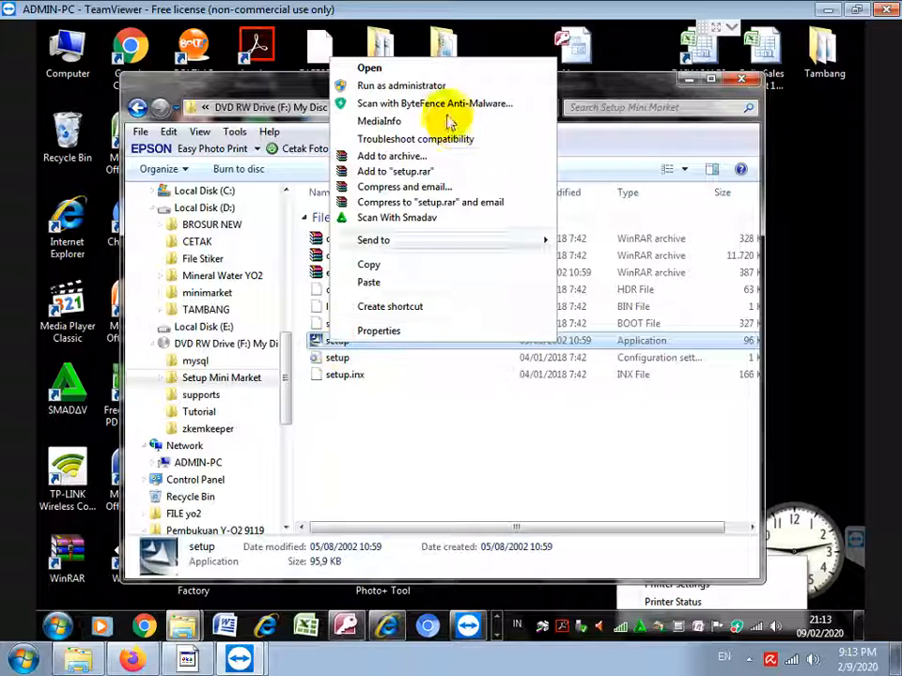
pyautogui.click(401, 86)
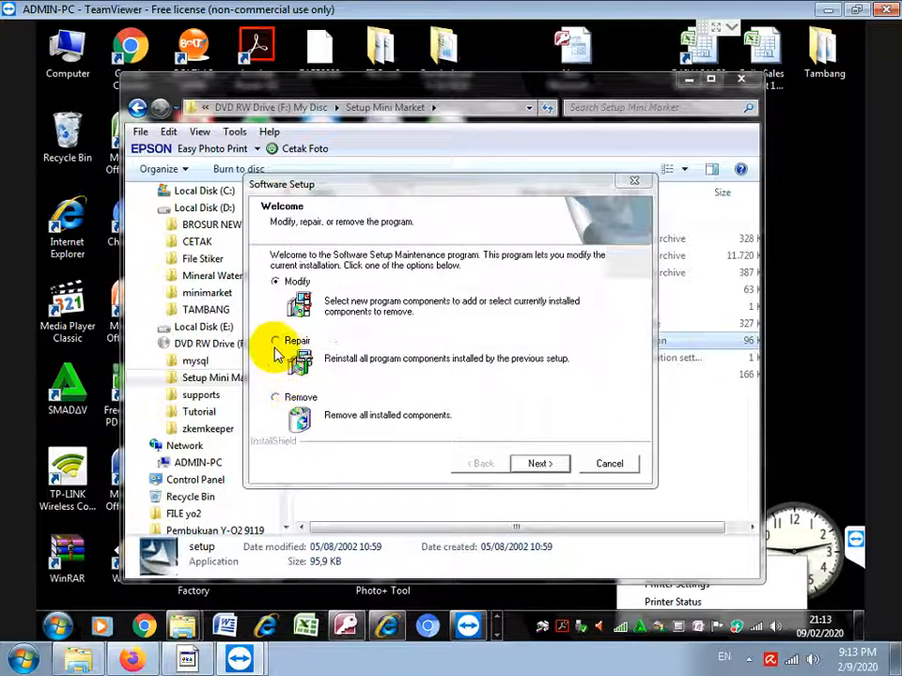
pyautogui.click(275, 341)
pyautogui.click(538, 463)
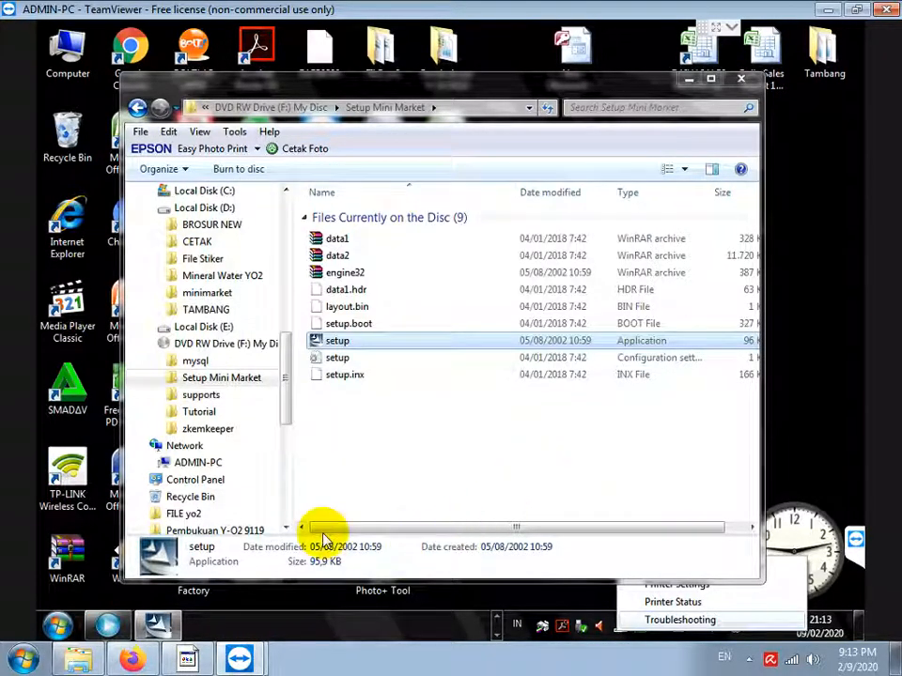
pyautogui.click(188, 660)
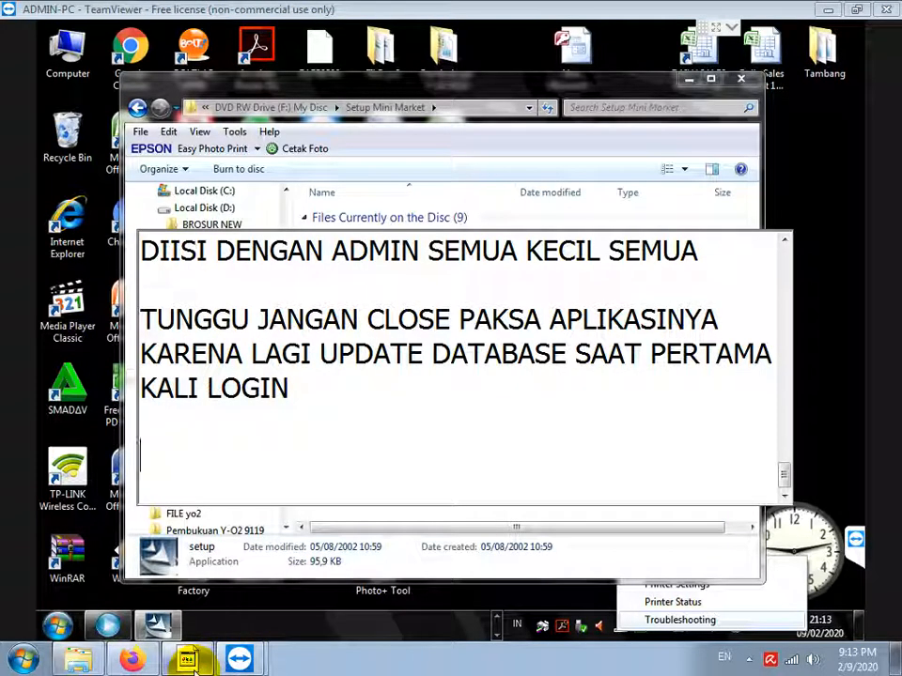
# Add a note that report errors may stem from a bad install or no printer on the PC
pyautogui.write('BUKA')
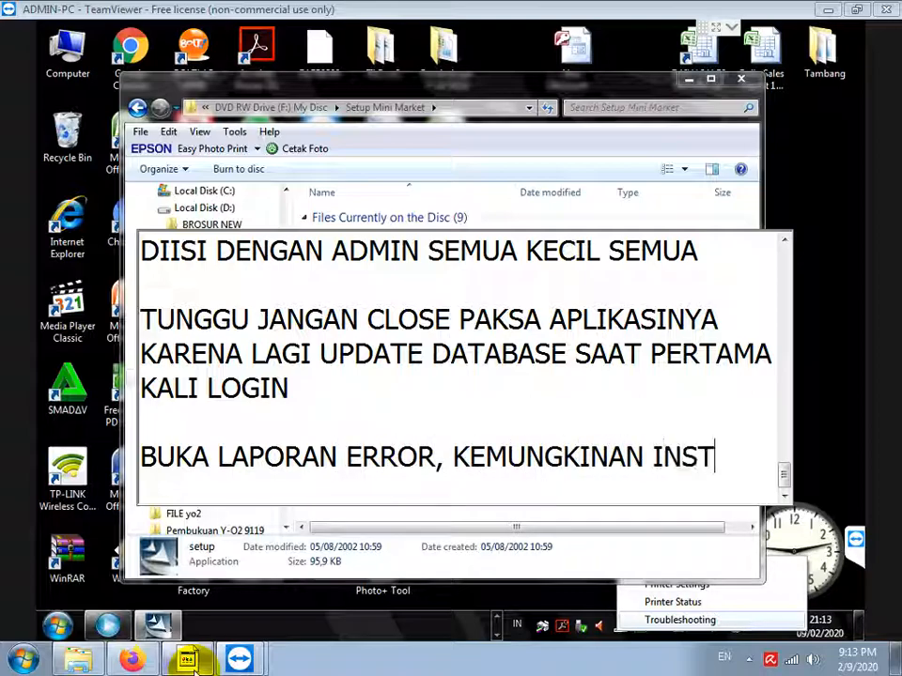
pyautogui.write('ALL MASALAH')
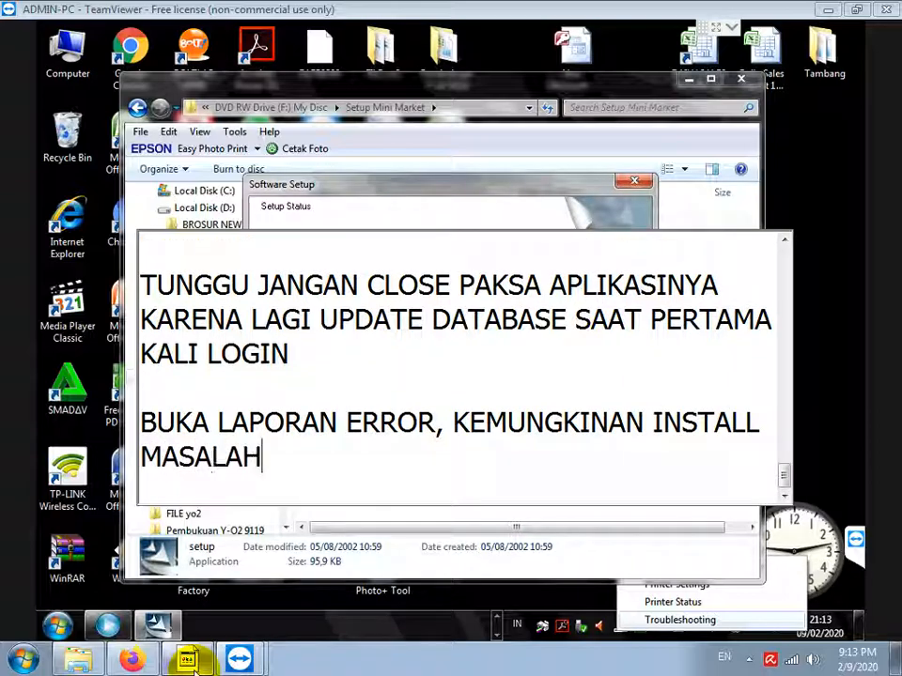
pyautogui.write(', ATAU PC BELUM ADA PRINTERNYA')
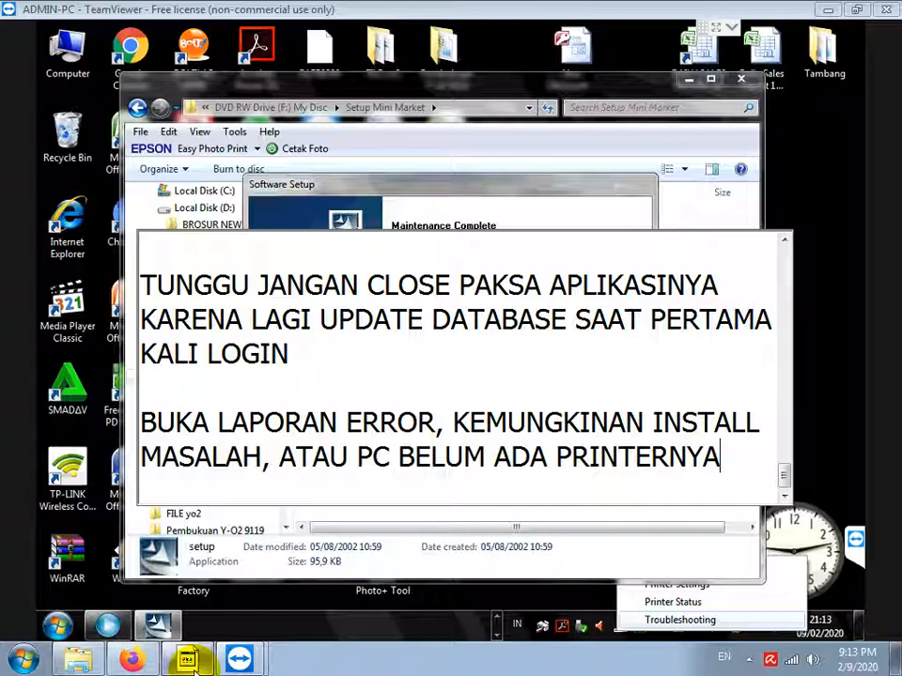
pyautogui.press('Return')
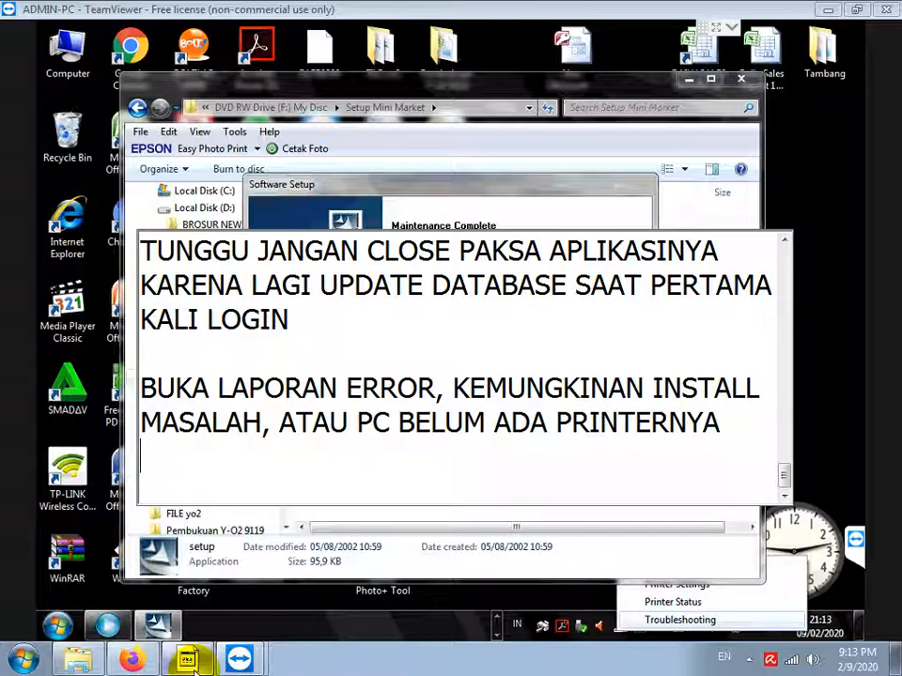
# Finish the setup repair choosing 'No, I will restart later', then minimize Explorer
pyautogui.click(427, 201)
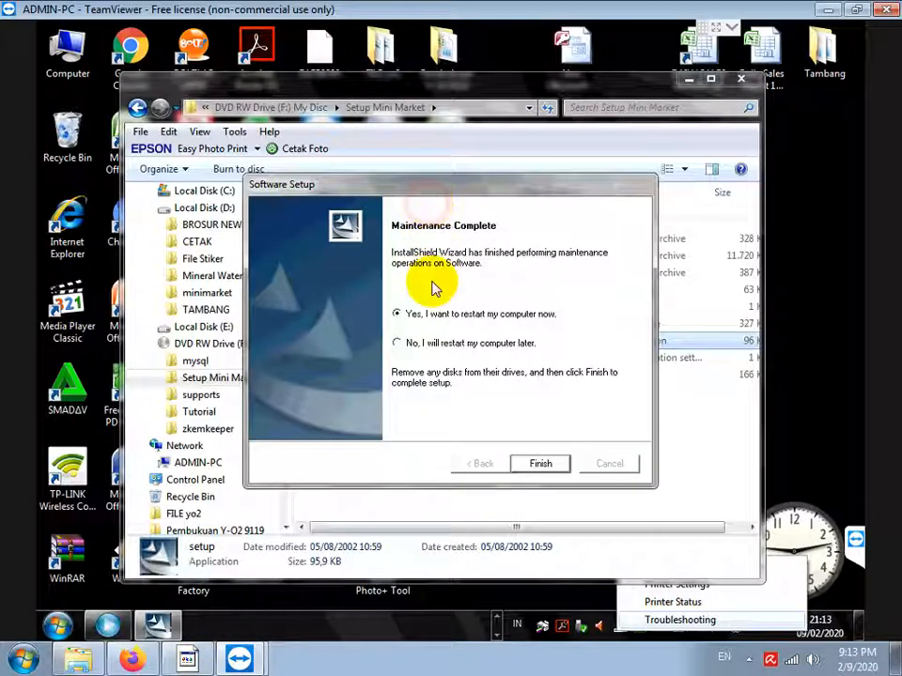
pyautogui.click(398, 344)
pyautogui.click(540, 463)
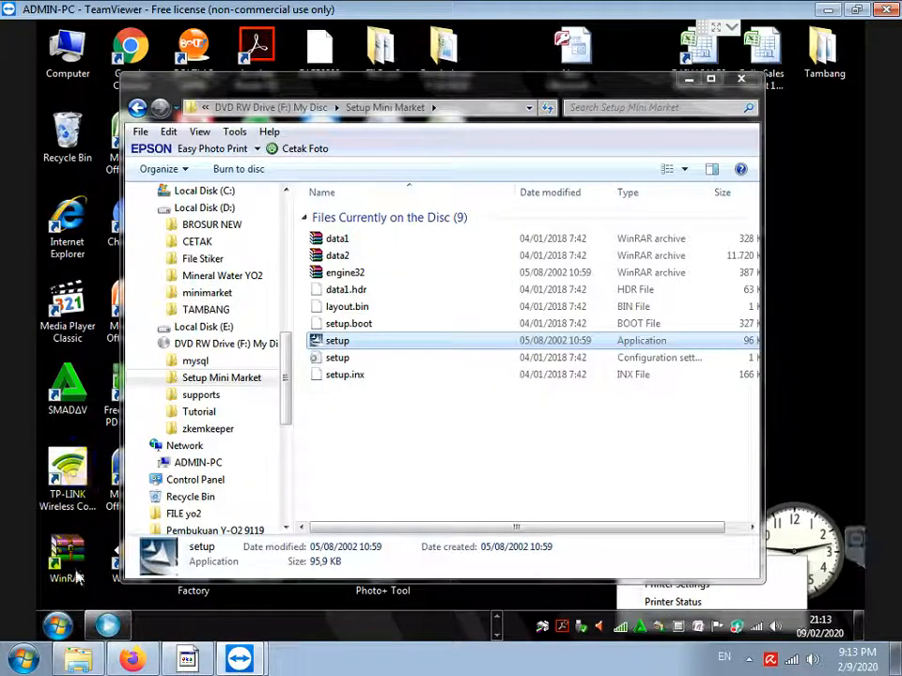
pyautogui.click(688, 81)
# Launch MiniMarket from the desktop shortcut and log in as admin
pyautogui.doubleClick(319, 392)
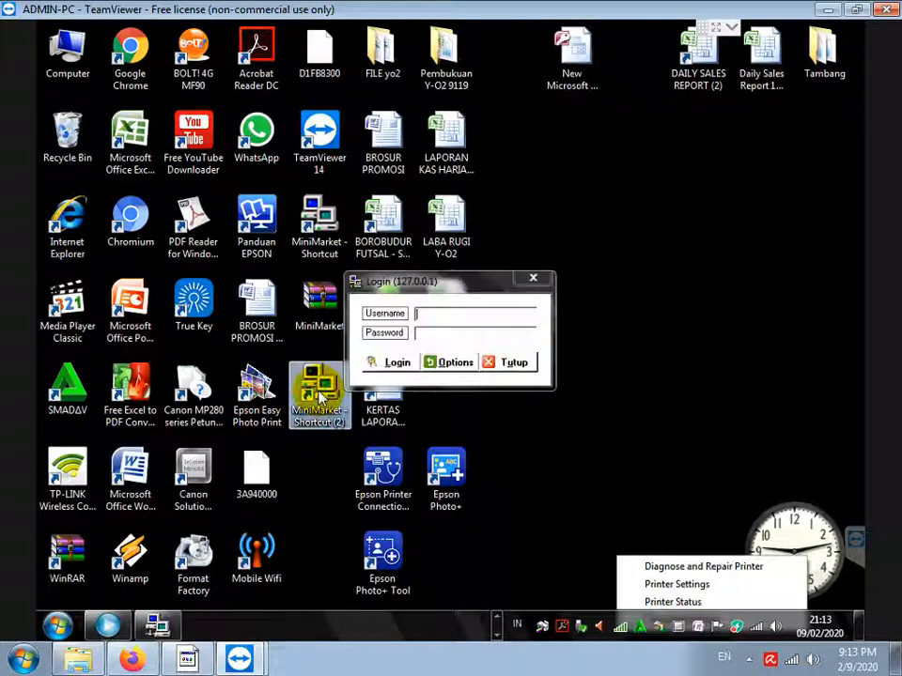
pyautogui.press('a')
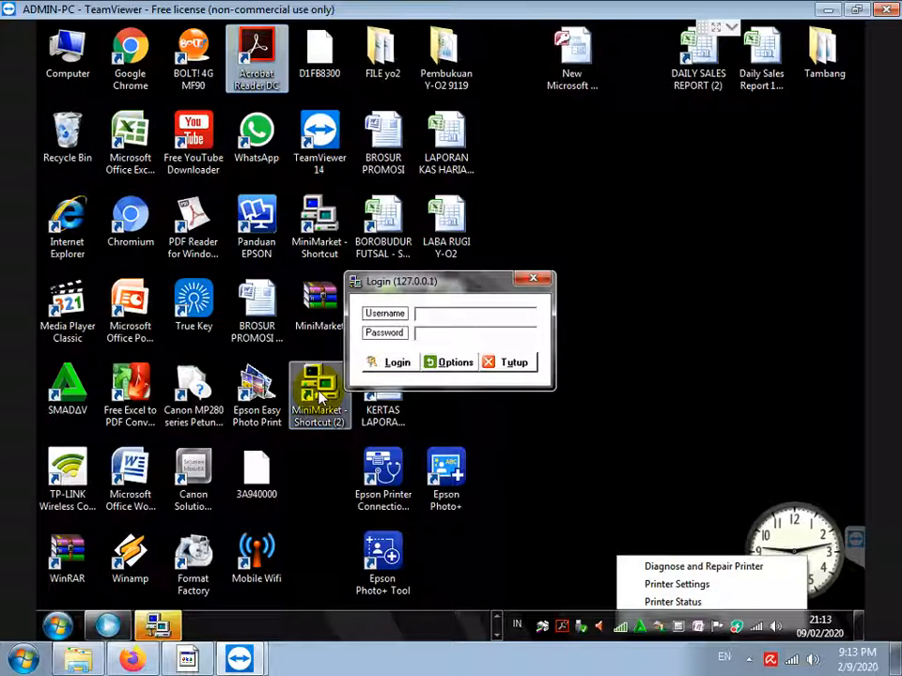
pyautogui.click(456, 313)
pyautogui.write('admin')
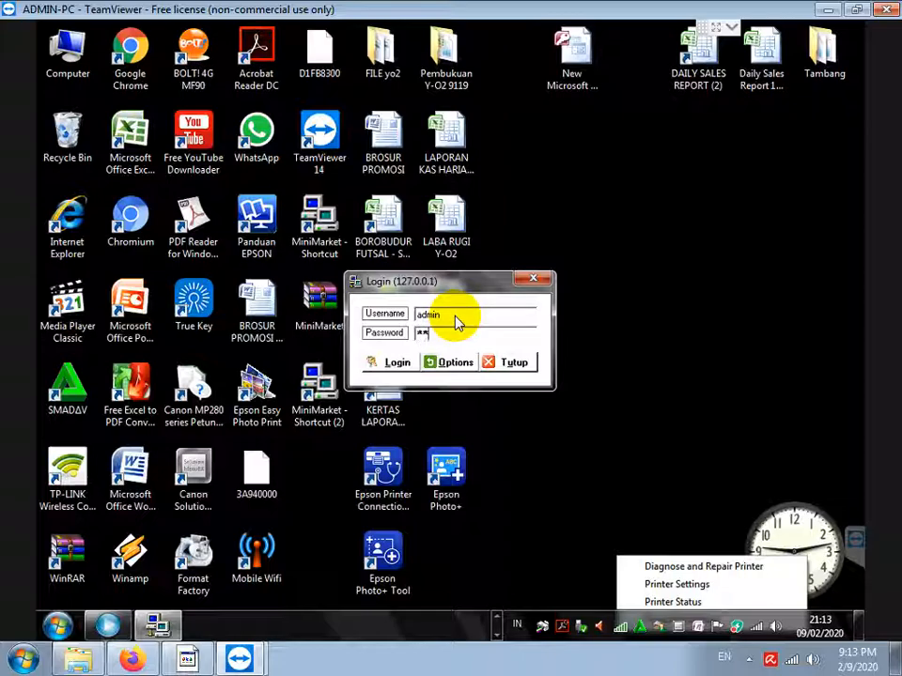
pyautogui.press('Return')
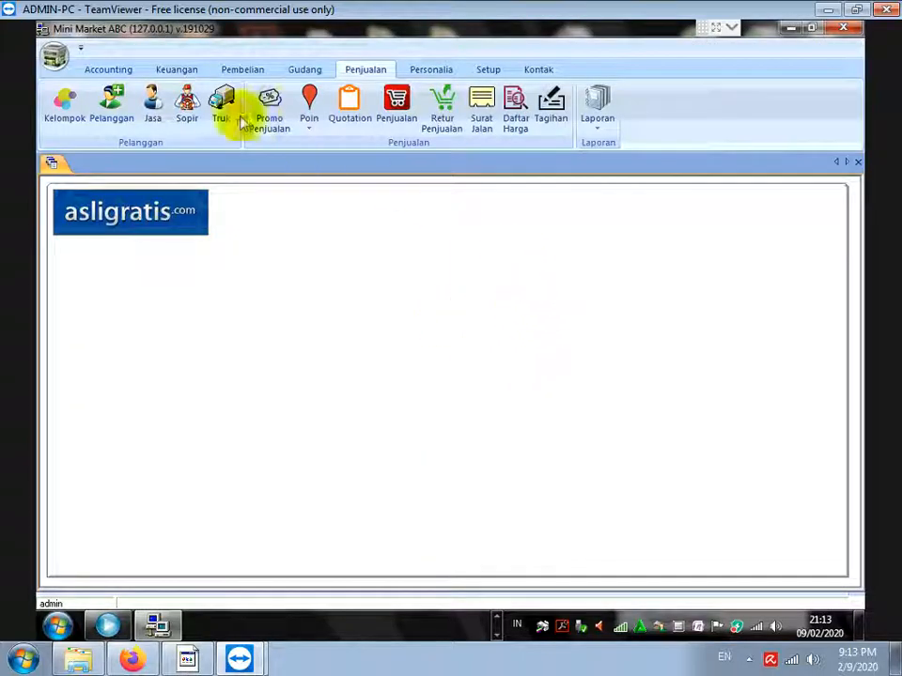
# Rerun Laporan Kas with an edited start year, dismiss the recurring error 713, and open Devices and Printers
pyautogui.click(177, 71)
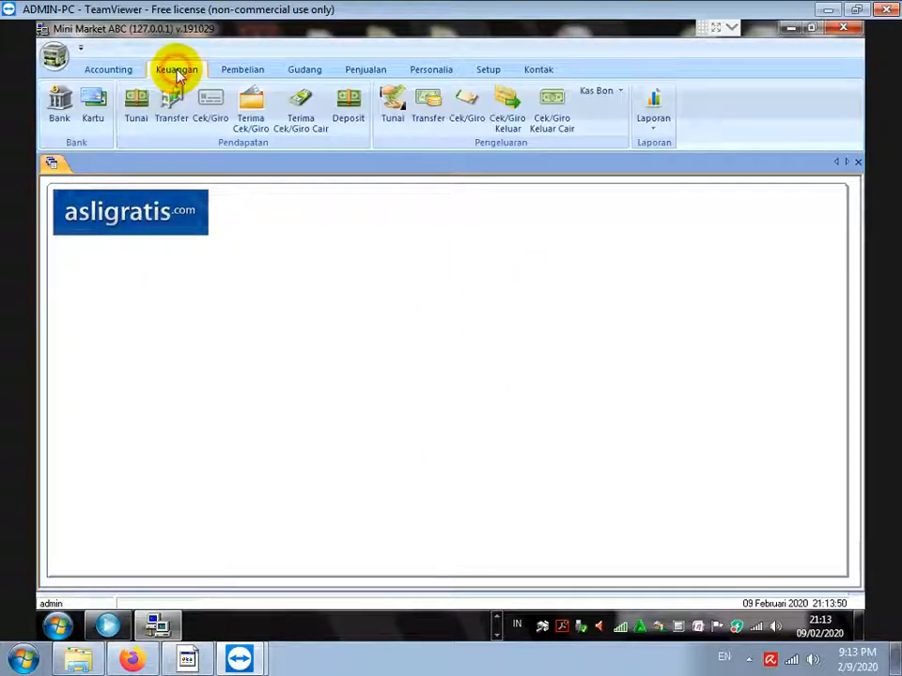
pyautogui.click(653, 113)
pyautogui.click(694, 151)
pyautogui.click(494, 295)
pyautogui.write('1')
pyautogui.click(403, 385)
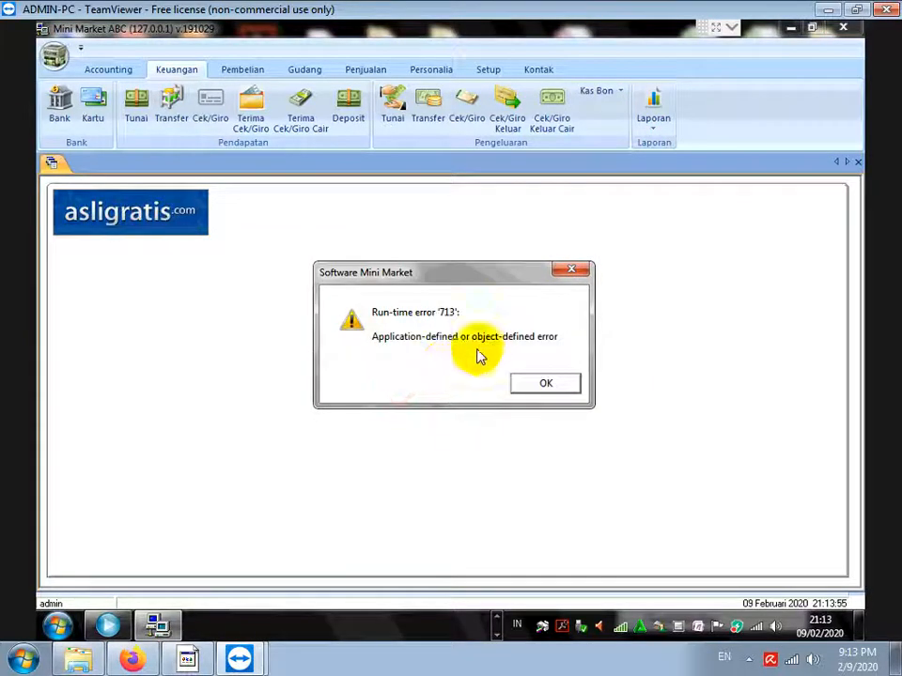
pyautogui.click(534, 383)
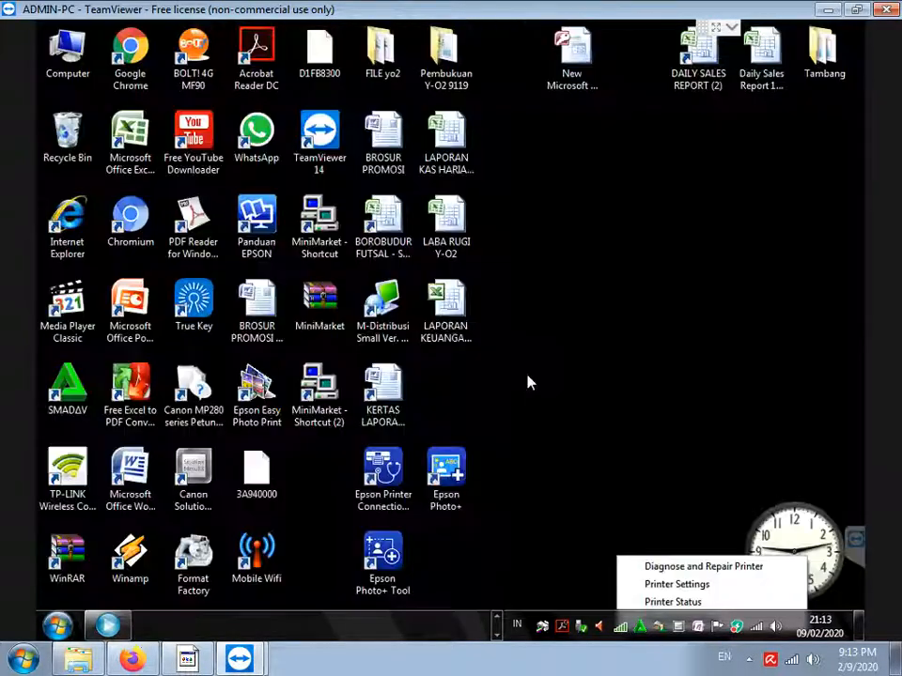
pyautogui.click(59, 627)
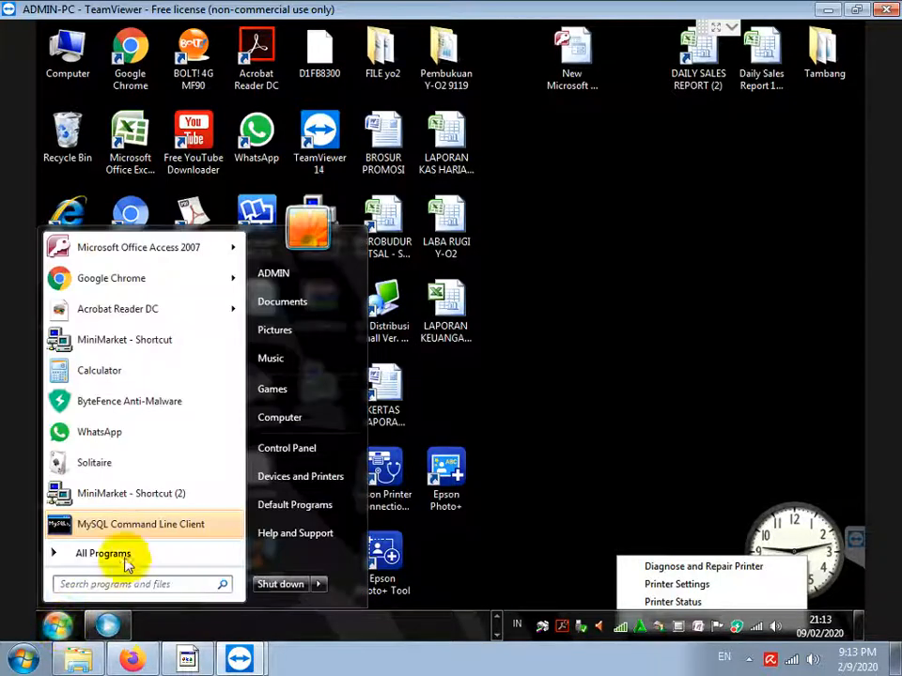
pyautogui.click(313, 481)
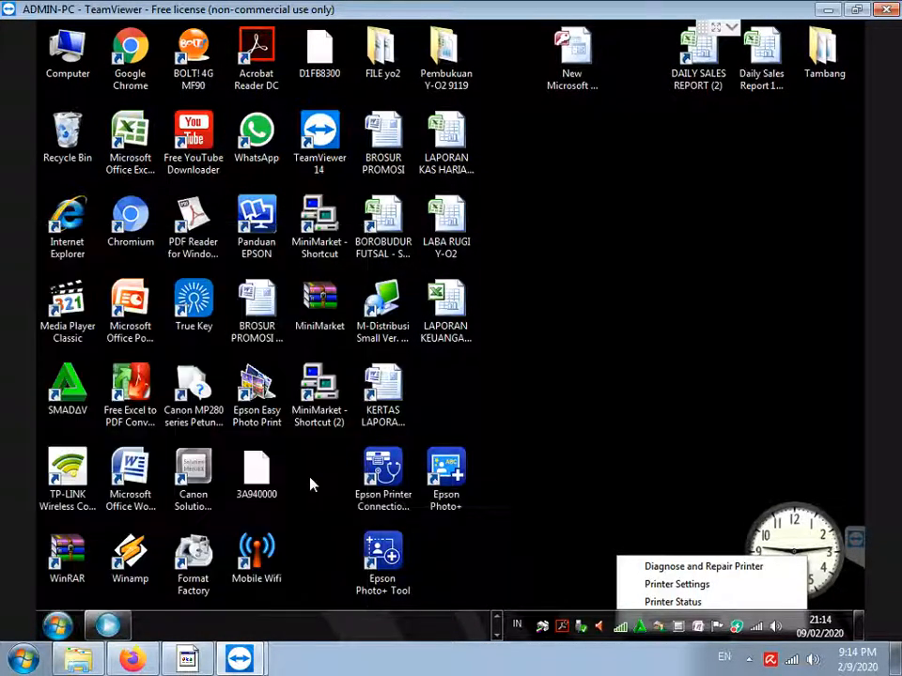
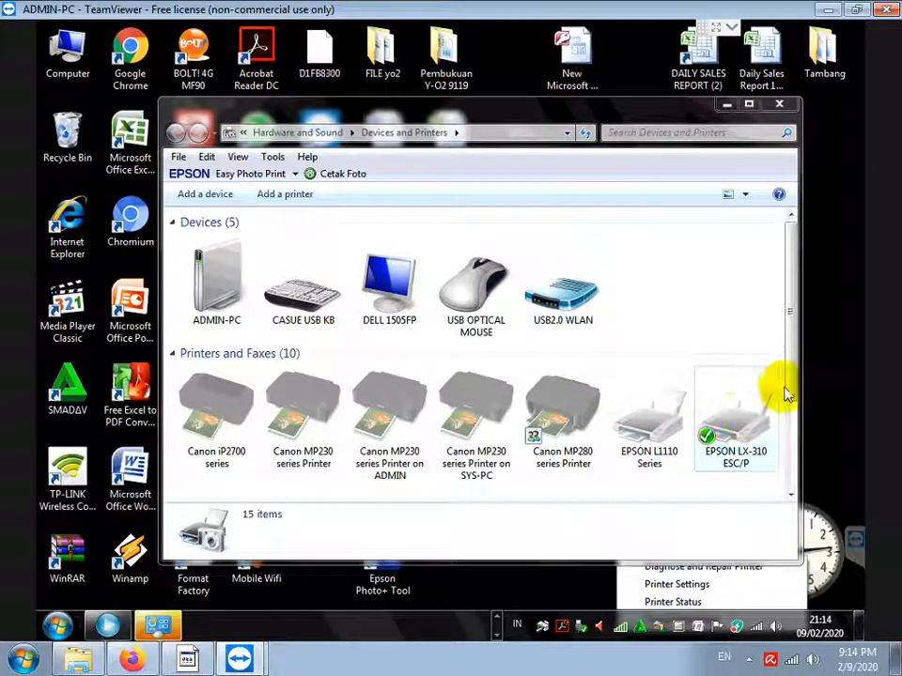
# Scroll the printer list, inspect EPSON LX-310, and bring up the Printers and Faxes folder menu
pyautogui.scroll(-2, 789, 437)
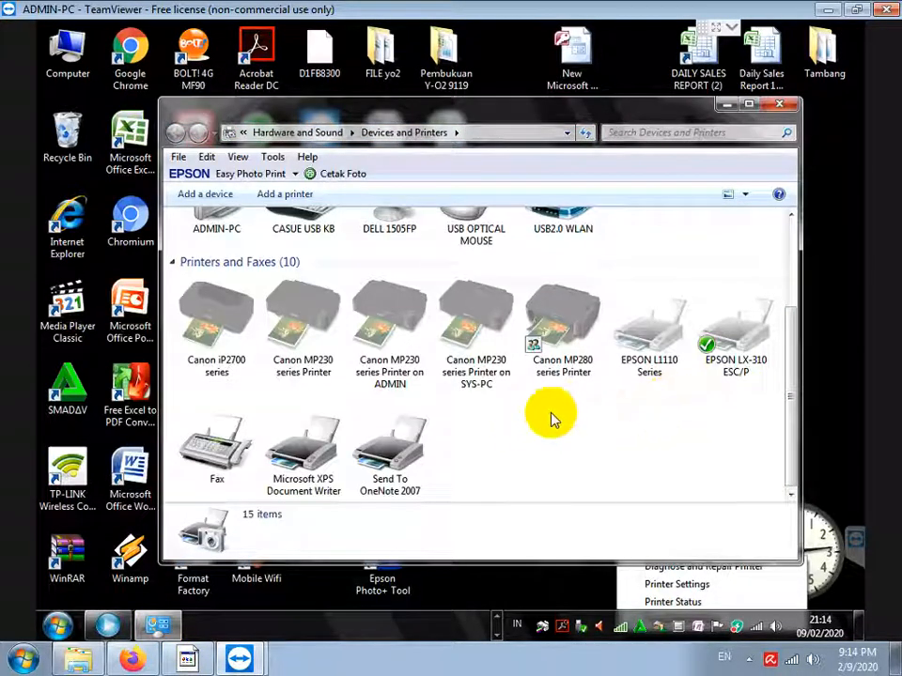
pyautogui.moveTo(729, 349)
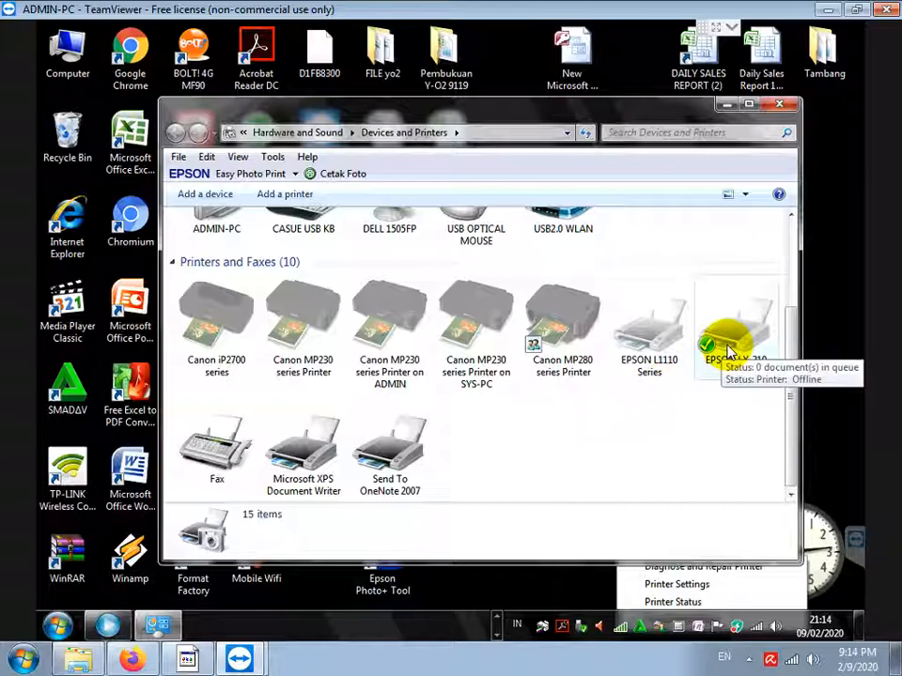
pyautogui.rightClick(472, 456)
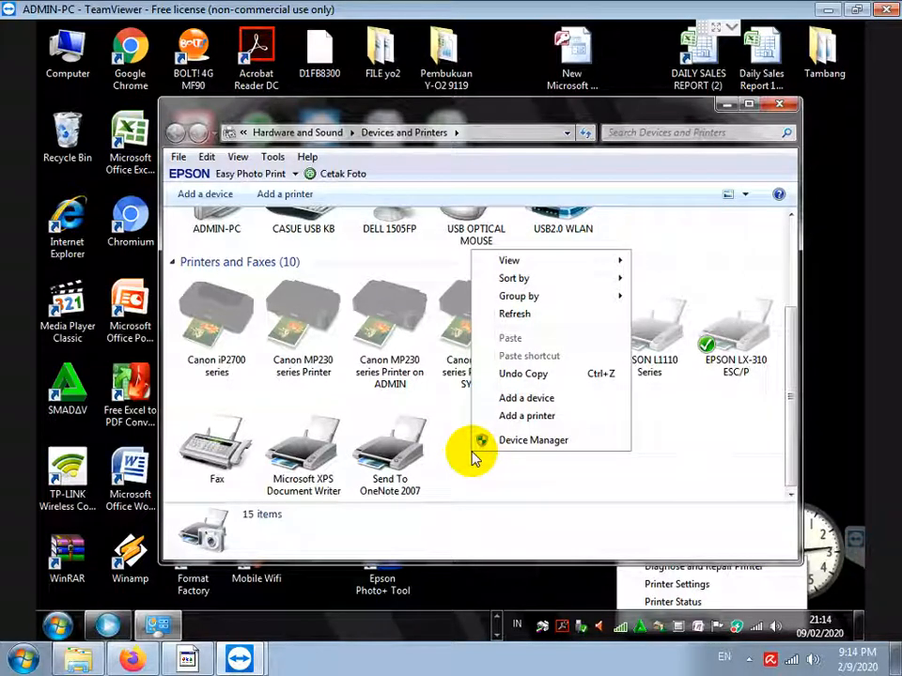
pyautogui.click(707, 348)
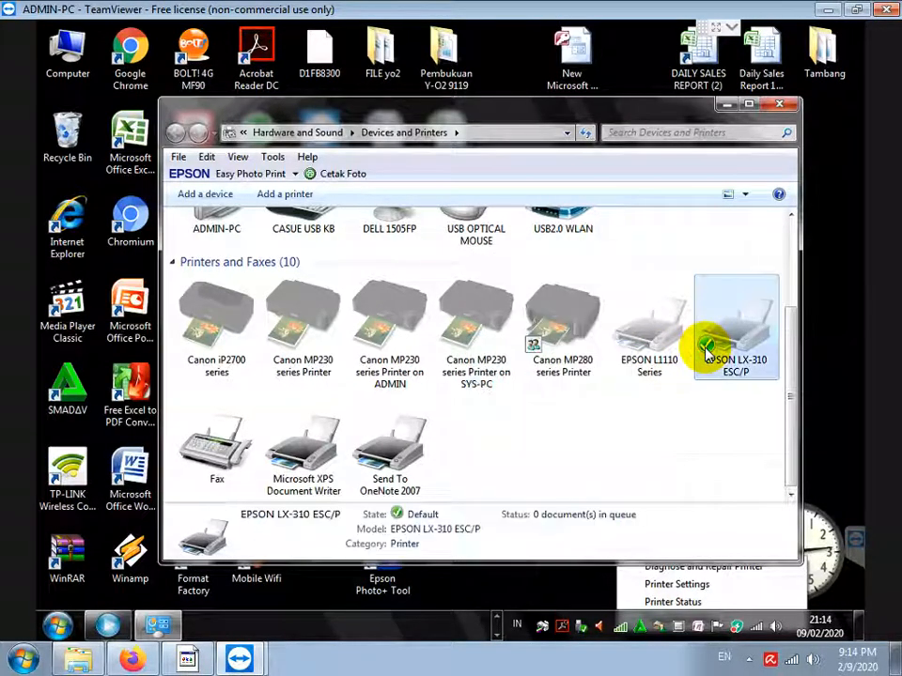
pyautogui.rightClick(707, 347)
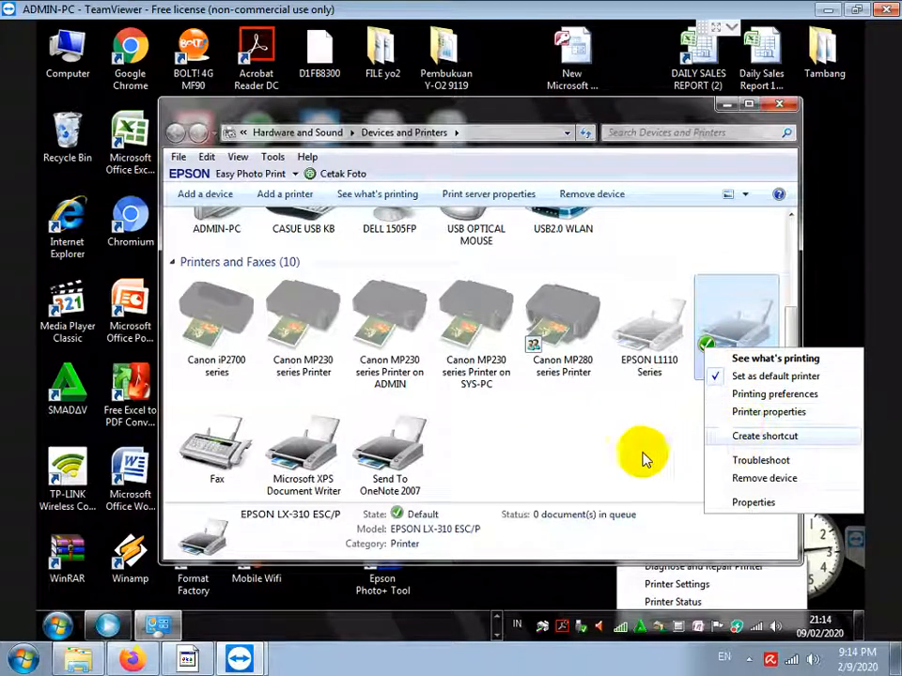
pyautogui.rightClick(478, 450)
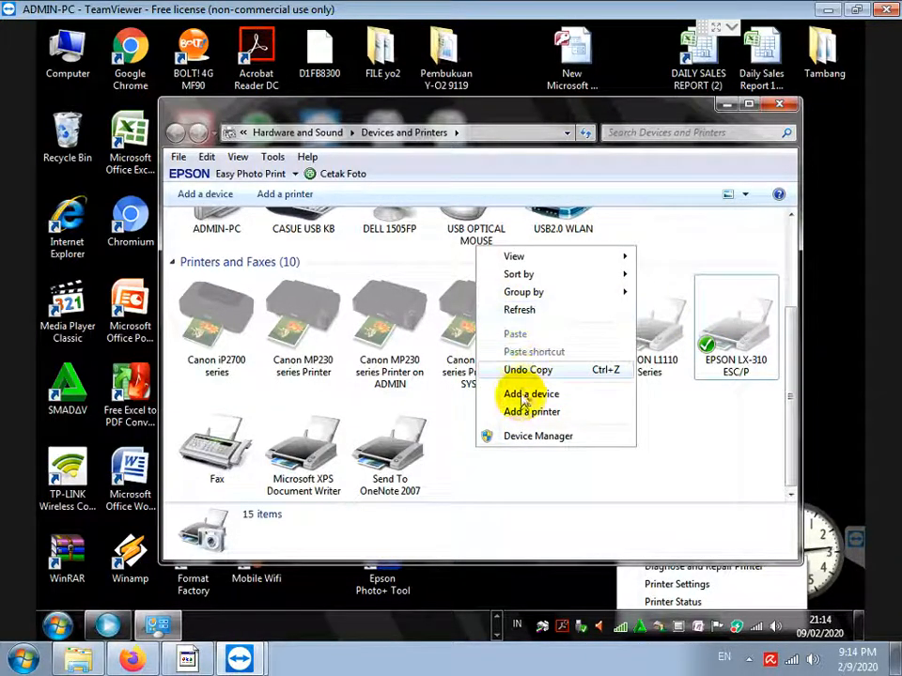
# Start adding a local printer on the existing port USB001
pyautogui.click(515, 413)
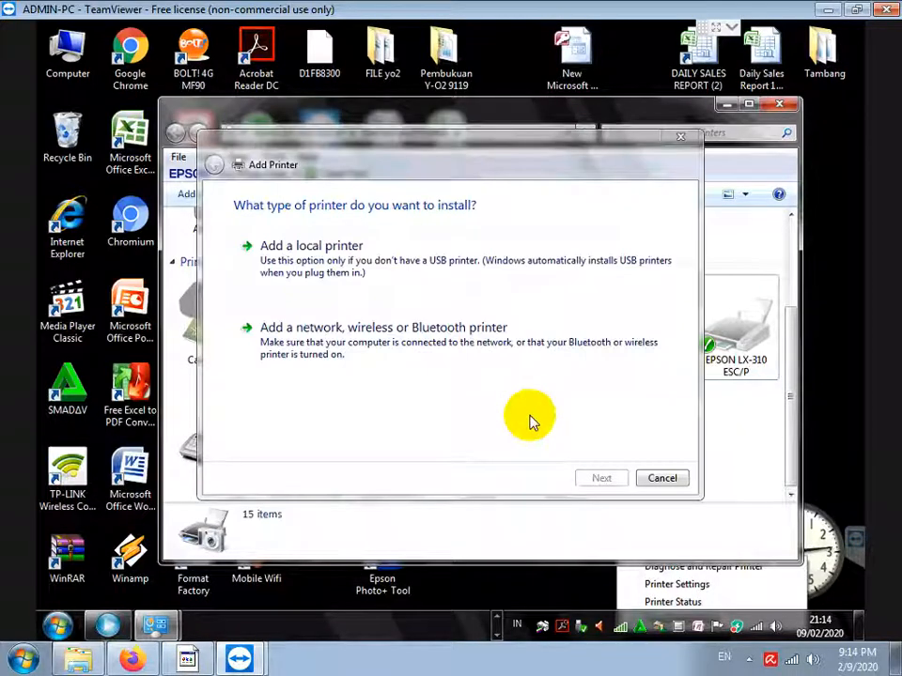
pyautogui.click(293, 259)
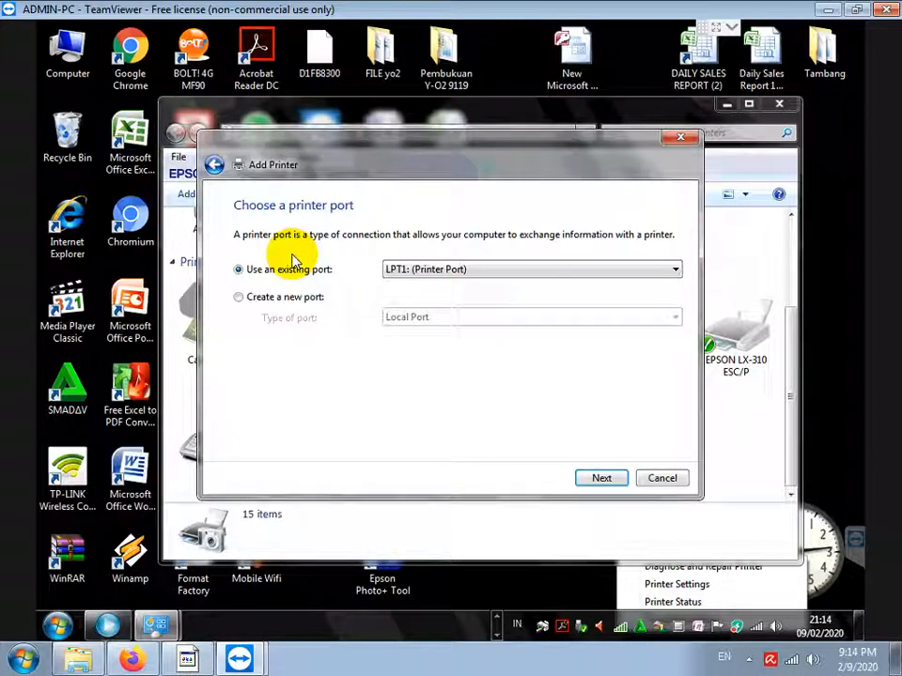
pyautogui.click(463, 272)
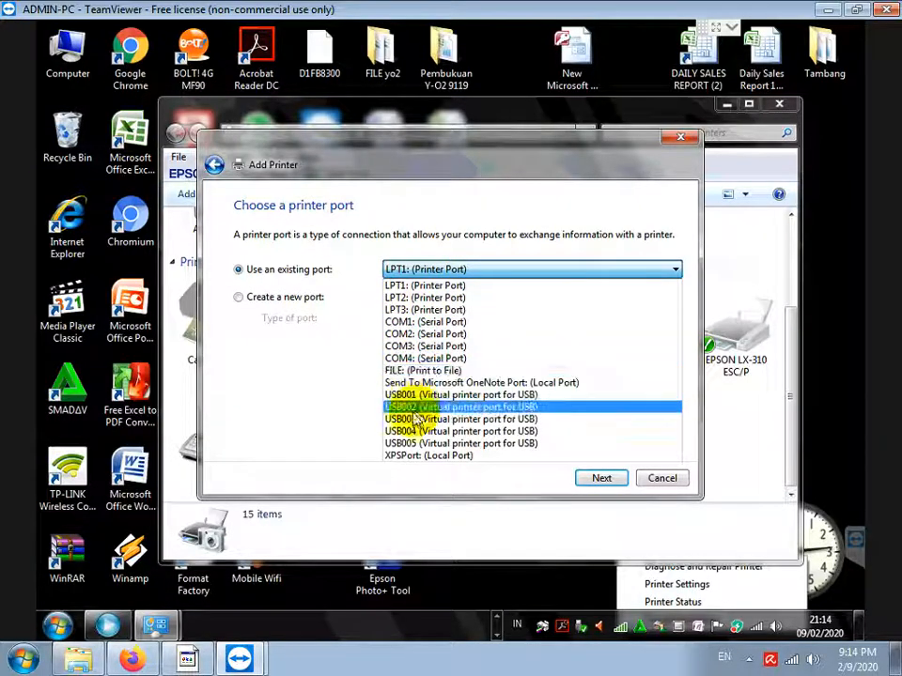
pyautogui.click(602, 478)
pyautogui.click(601, 479)
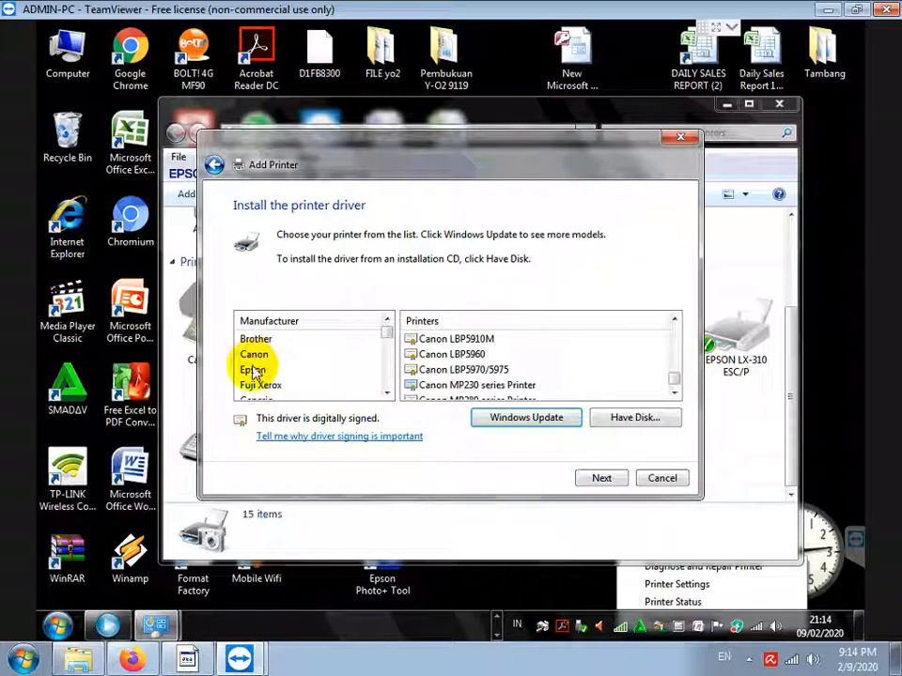
# Pick the Epson manufacturer and the EPSON LX-300+ /II driver
pyautogui.click(252, 369)
pyautogui.scroll(-6, 675, 372)
pyautogui.click(677, 378)
pyautogui.click(677, 377)
pyautogui.click(677, 379)
pyautogui.click(678, 377)
pyautogui.click(678, 378)
pyautogui.click(678, 379)
pyautogui.click(677, 378)
pyautogui.click(677, 377)
pyautogui.click(677, 376)
pyautogui.click(677, 370)
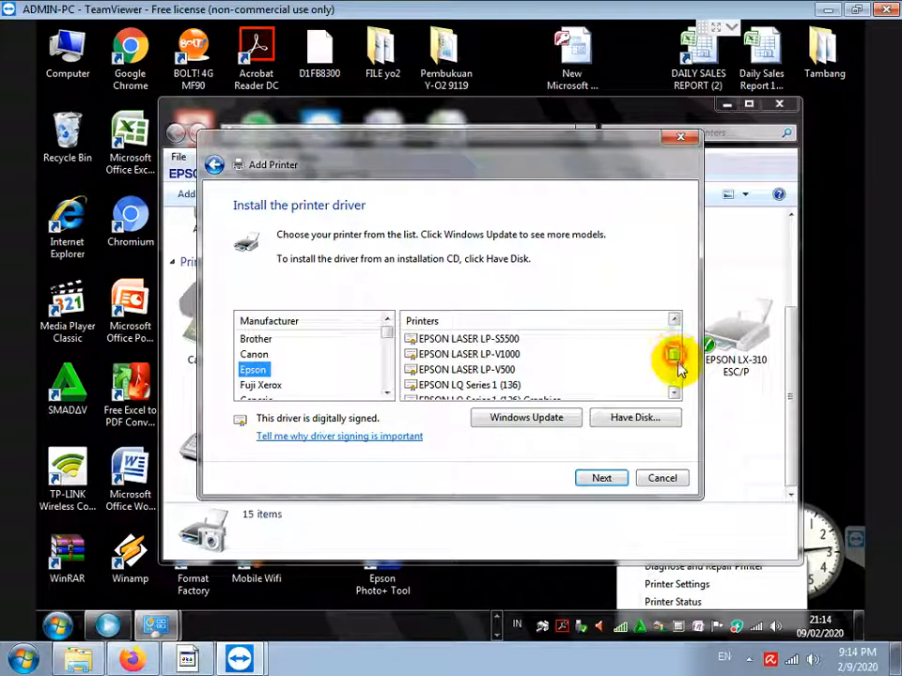
pyautogui.click(676, 368)
pyautogui.click(676, 367)
pyautogui.click(677, 365)
pyautogui.scroll(10, 675, 340)
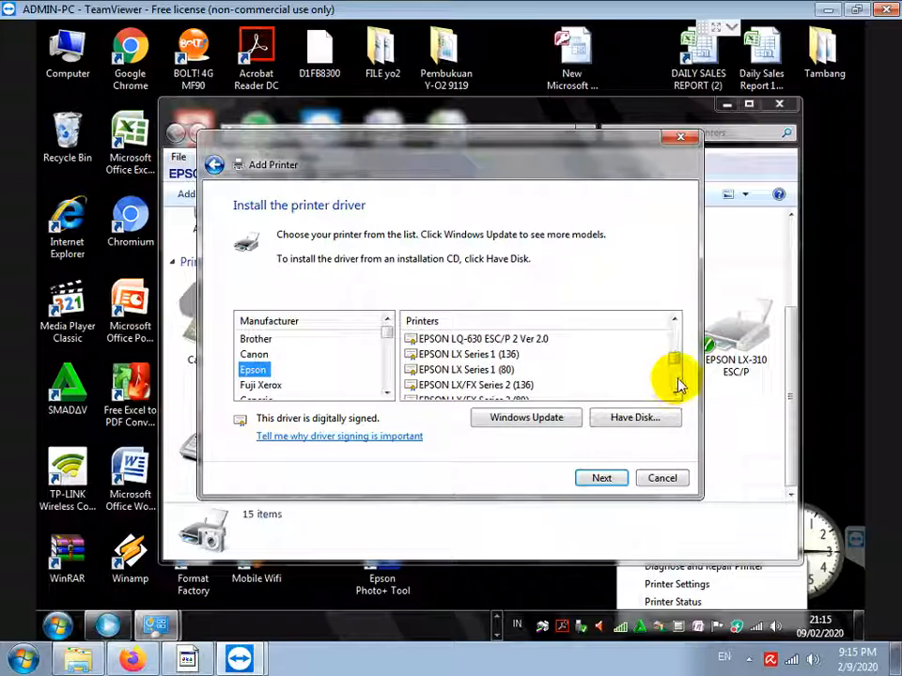
pyautogui.scroll(-2, 679, 382)
pyautogui.click(465, 369)
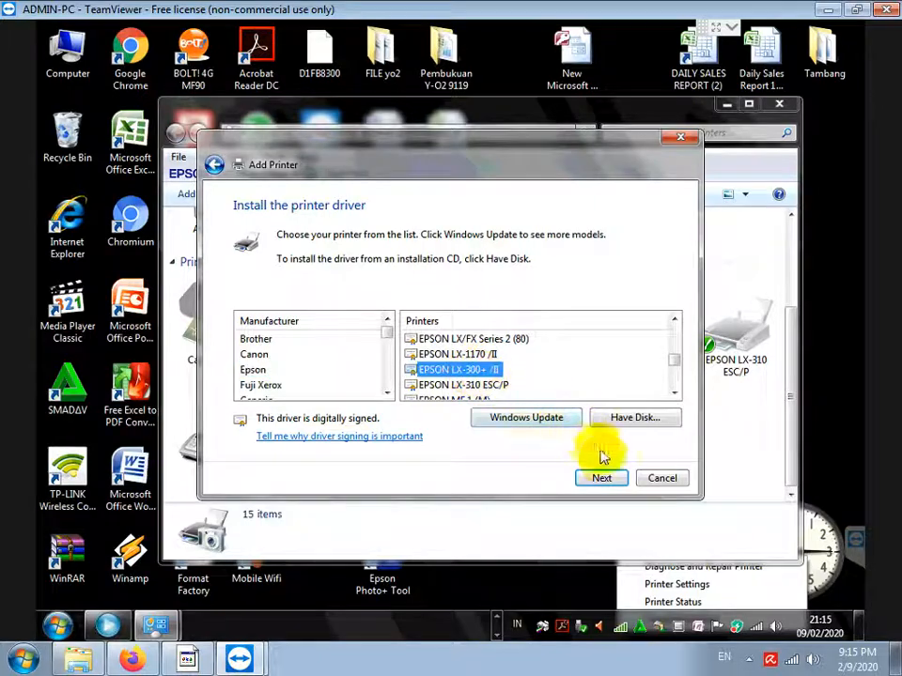
# Install it under the suggested name, unshared, and finish the wizard
pyautogui.click(601, 478)
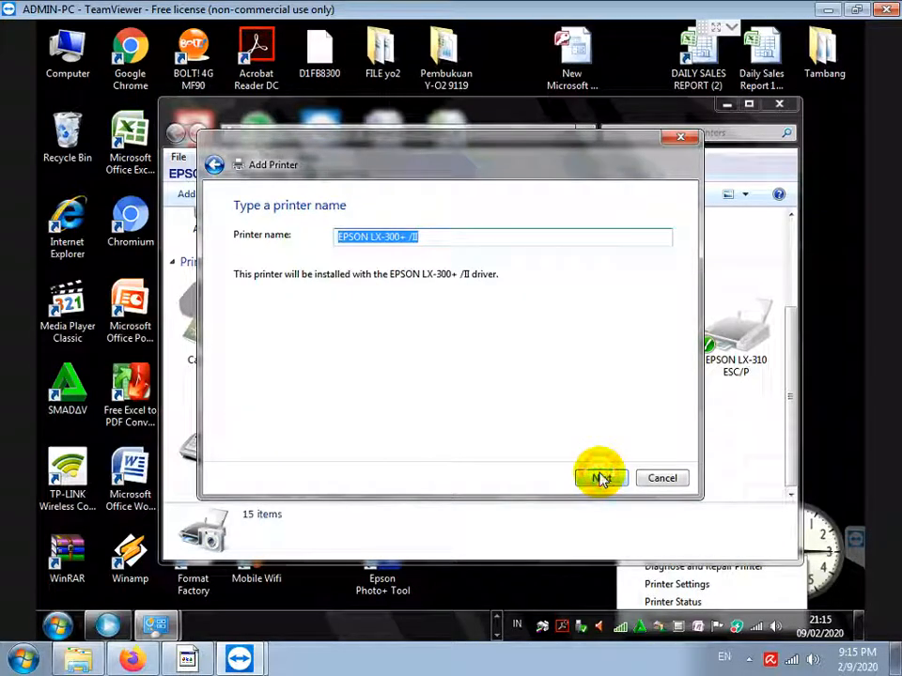
pyautogui.click(601, 478)
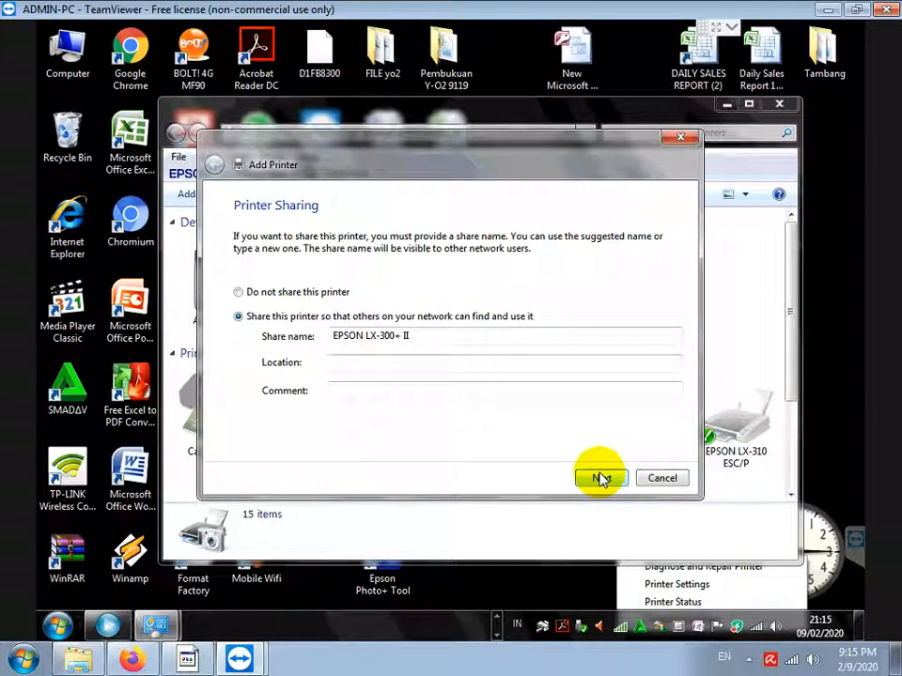
pyautogui.click(269, 295)
pyautogui.click(601, 479)
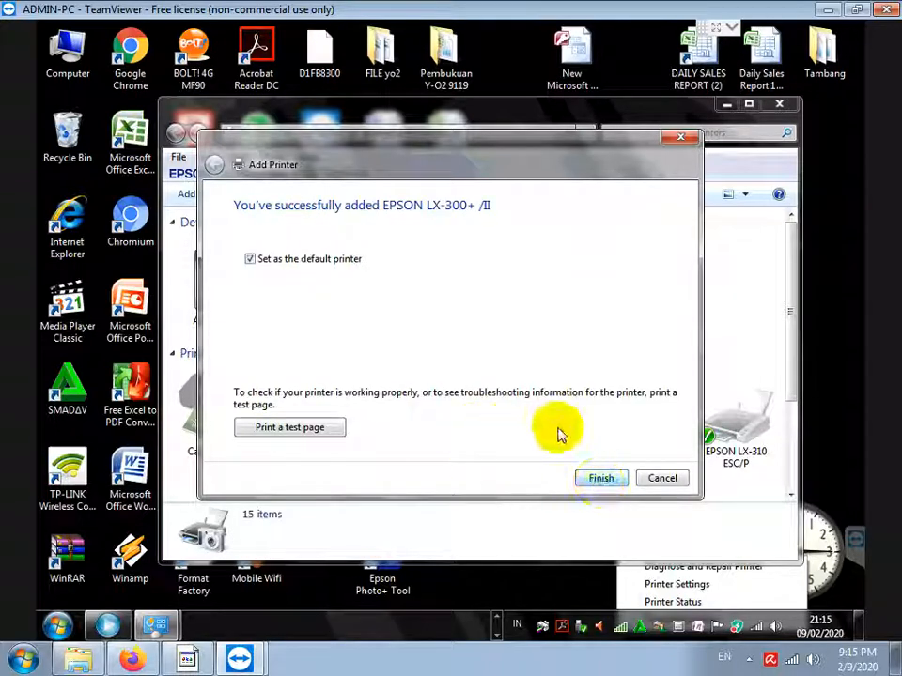
pyautogui.click(601, 478)
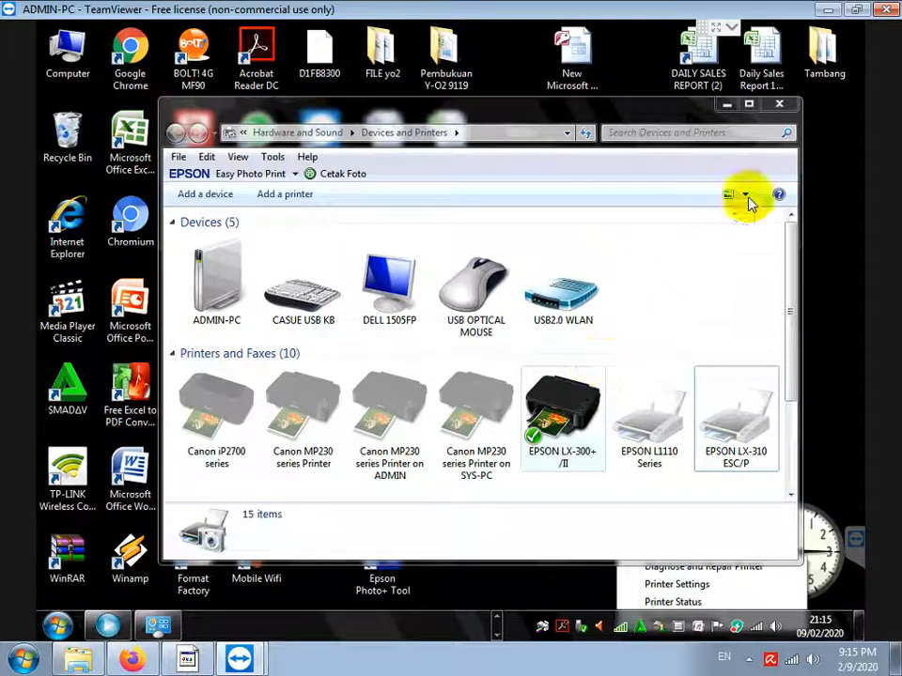
# Minimize Devices and Printers, then relaunch MiniMarket and log in
pyautogui.click(729, 105)
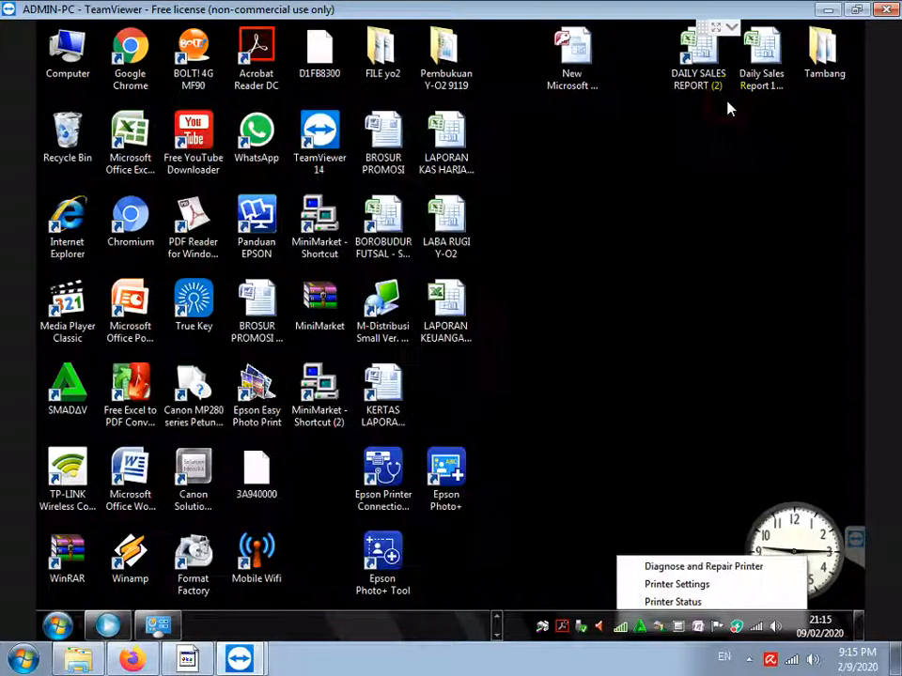
pyautogui.click(322, 391)
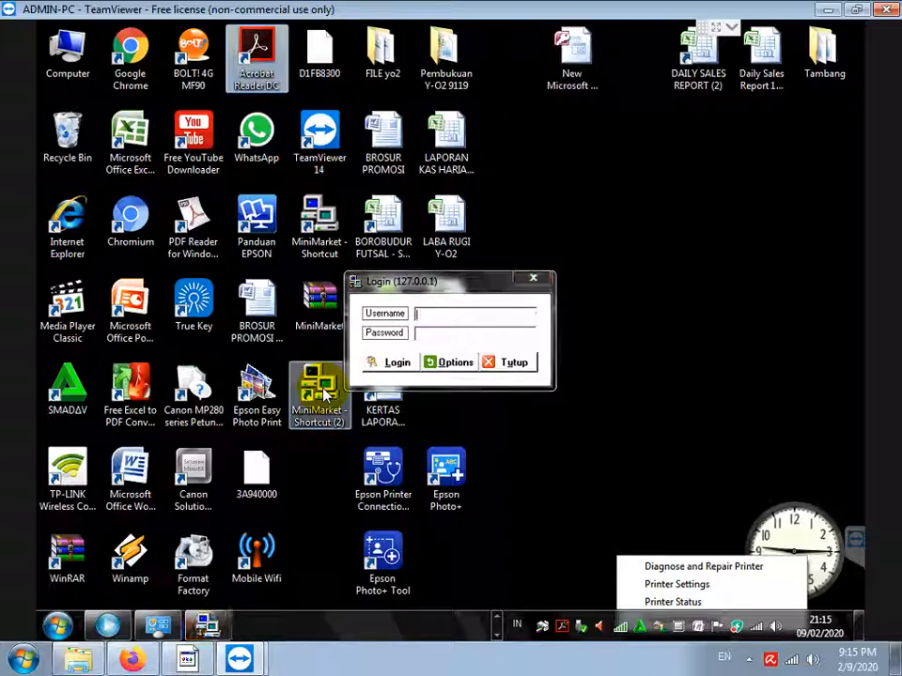
pyautogui.click(488, 321)
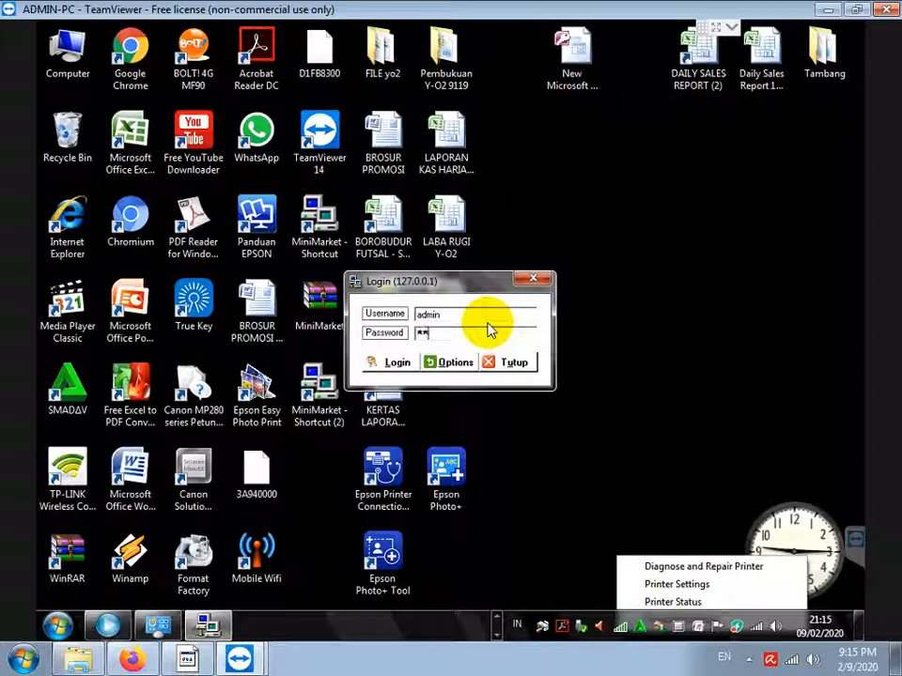
pyautogui.click(387, 364)
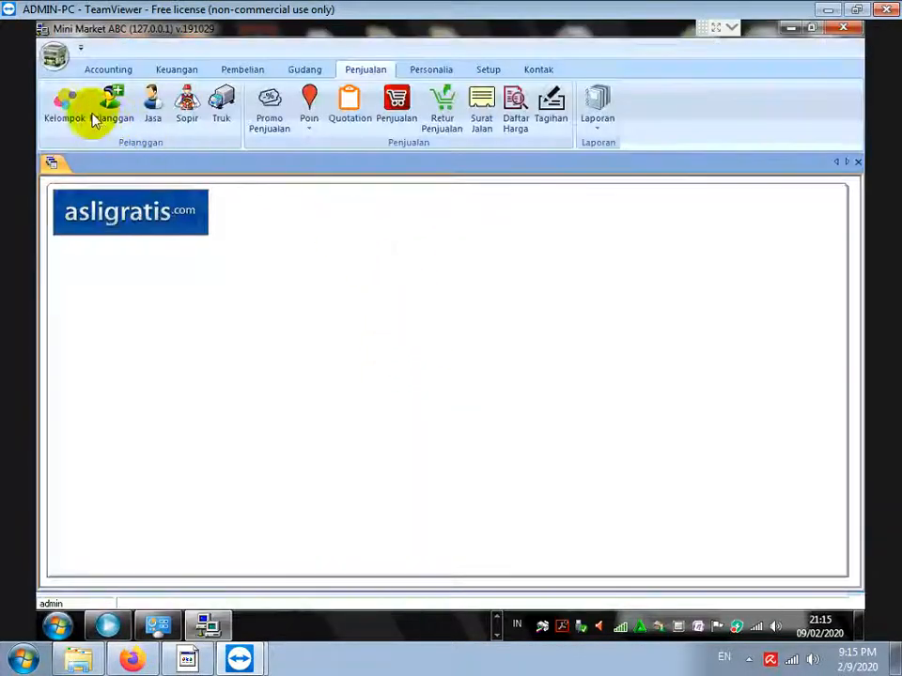
# Rerun Keuangan > Laporan > Laporan Kas and dismiss run-time error 713
pyautogui.click(171, 71)
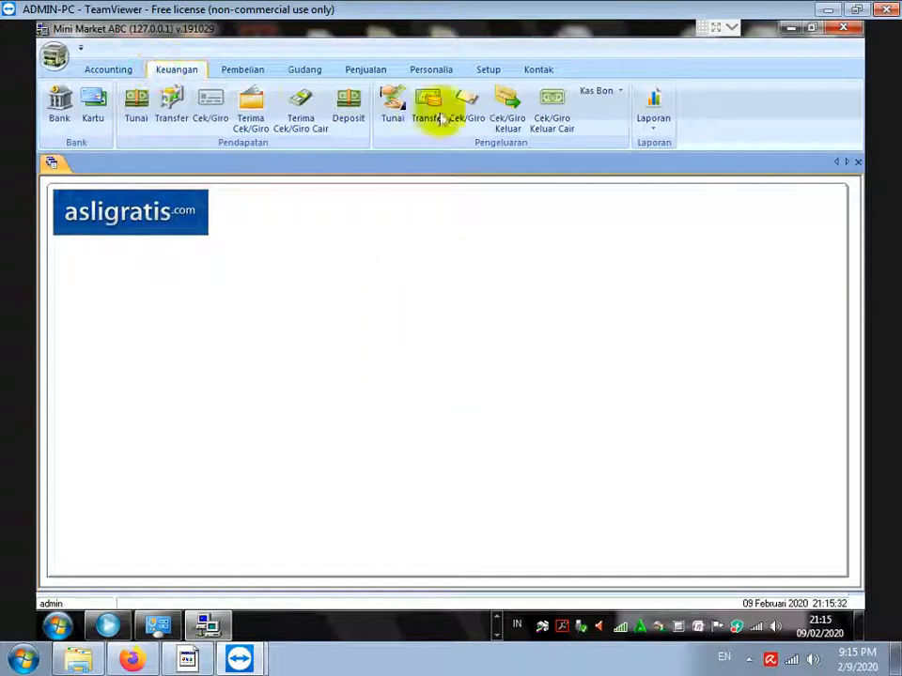
pyautogui.click(655, 131)
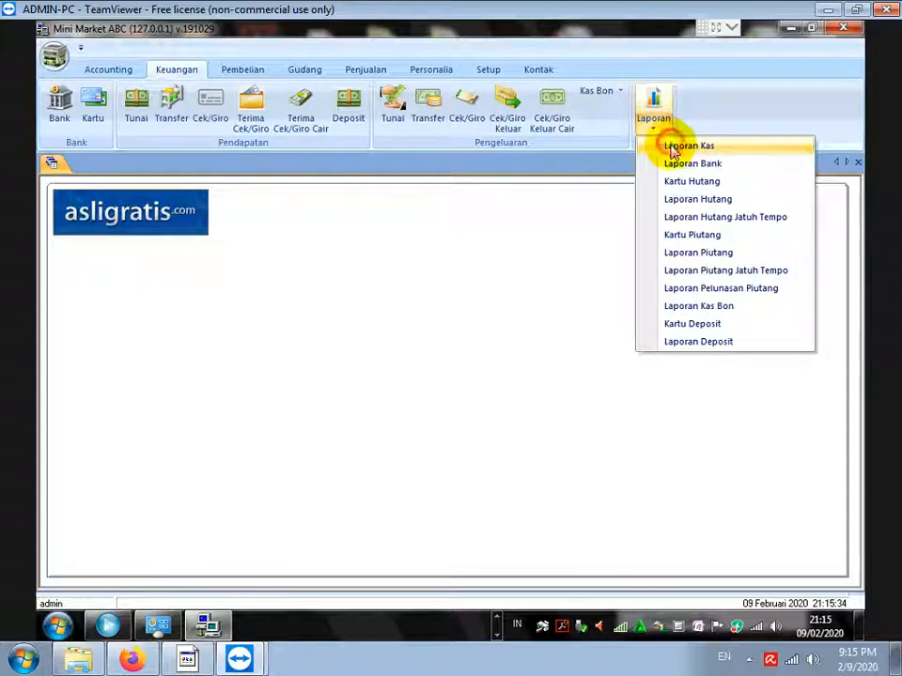
pyautogui.click(671, 146)
pyautogui.click(496, 297)
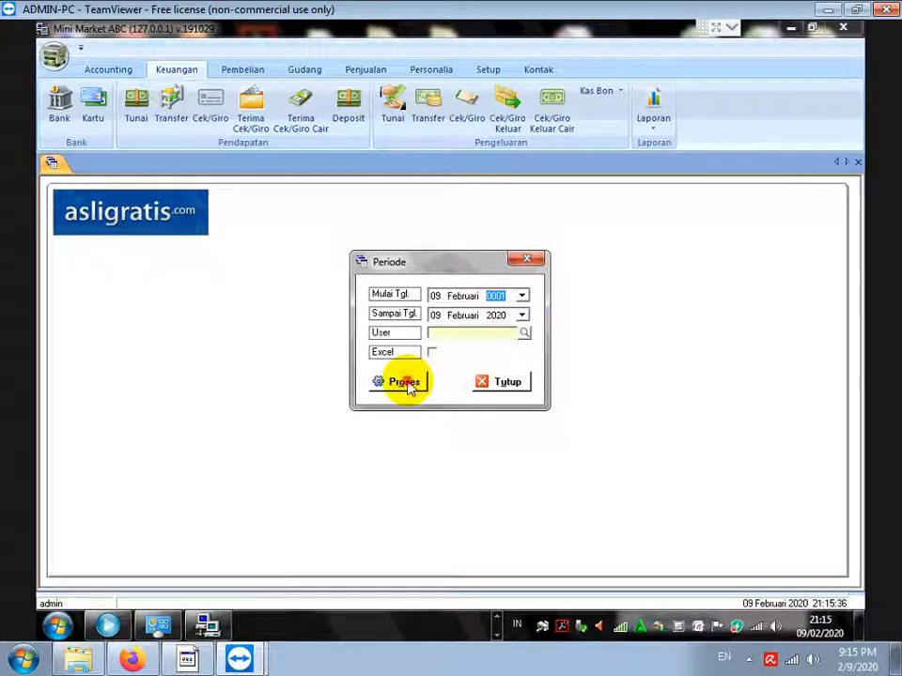
pyautogui.click(405, 382)
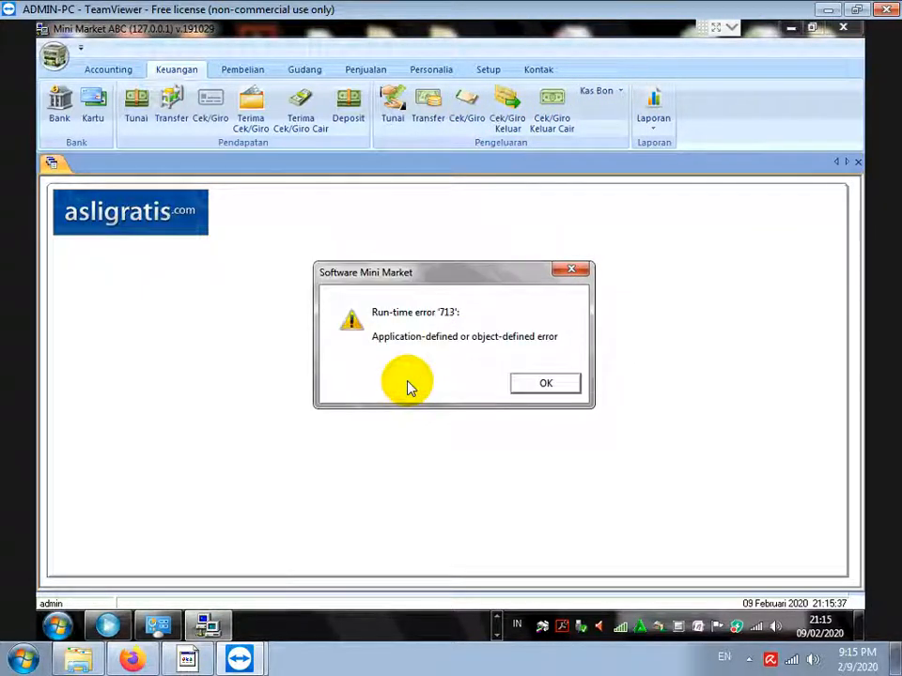
pyautogui.click(528, 385)
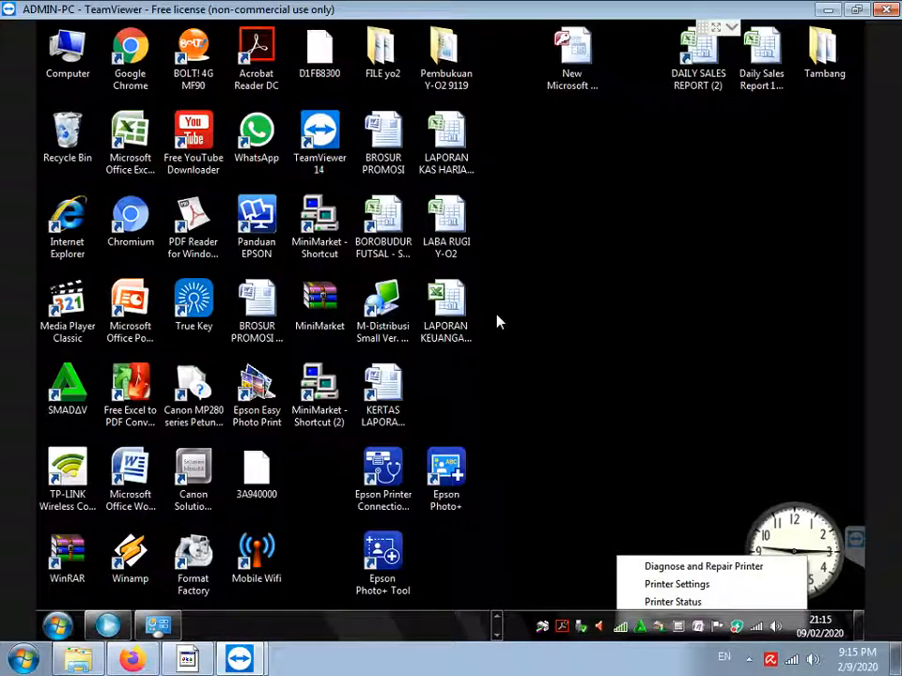
# Bring the F:\Setup Mini Market Explorer window back and browse to Local Disk (C:)
pyautogui.rightClick(60, 623)
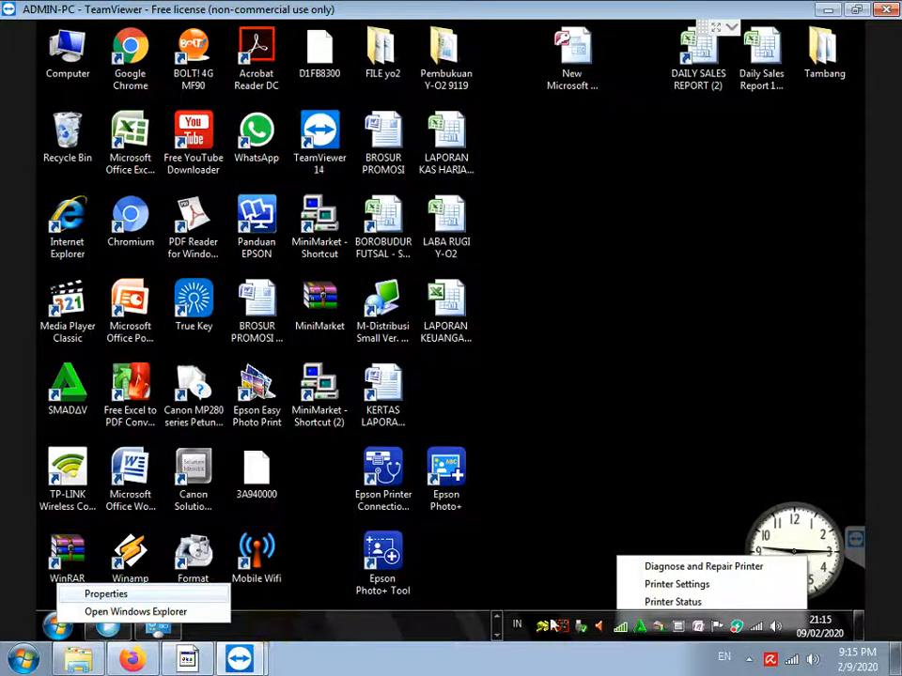
pyautogui.click(499, 624)
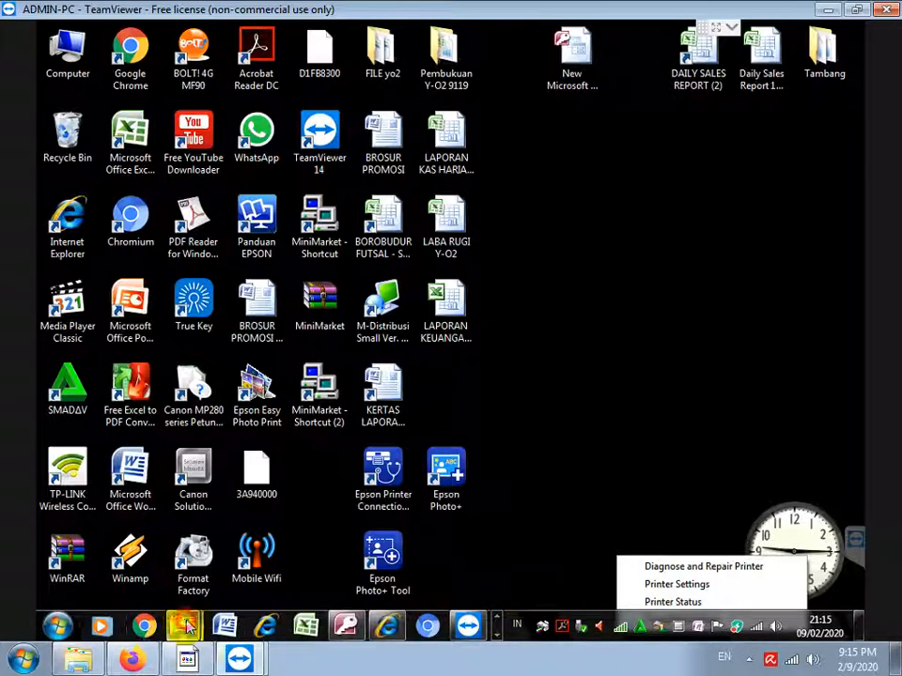
pyautogui.moveTo(186, 627)
pyautogui.moveTo(192, 540)
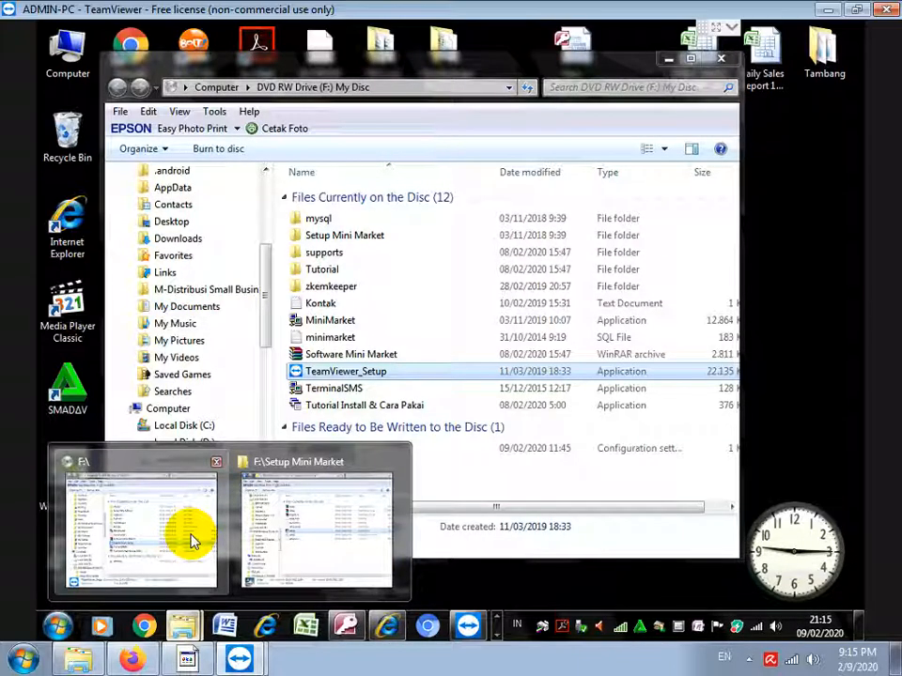
pyautogui.click(290, 515)
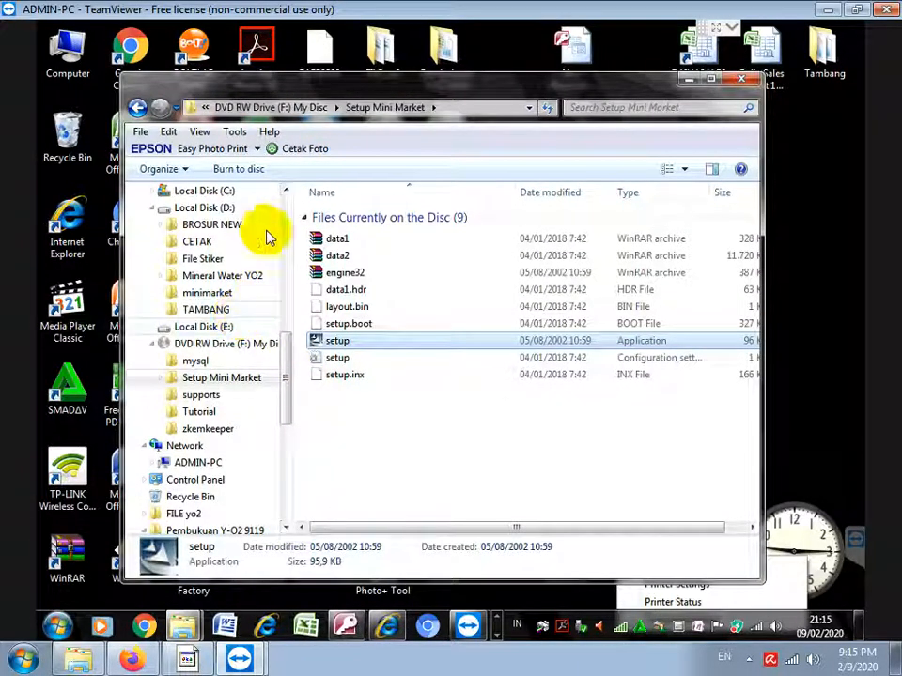
pyautogui.click(221, 192)
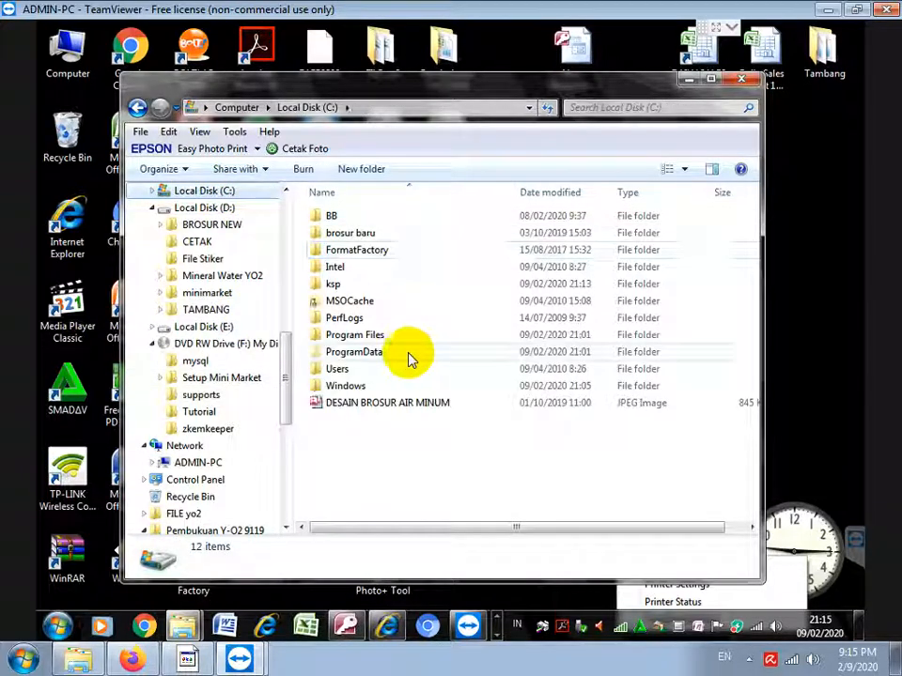
# Open C:\Windows\System32 in Explorer
pyautogui.doubleClick(346, 385)
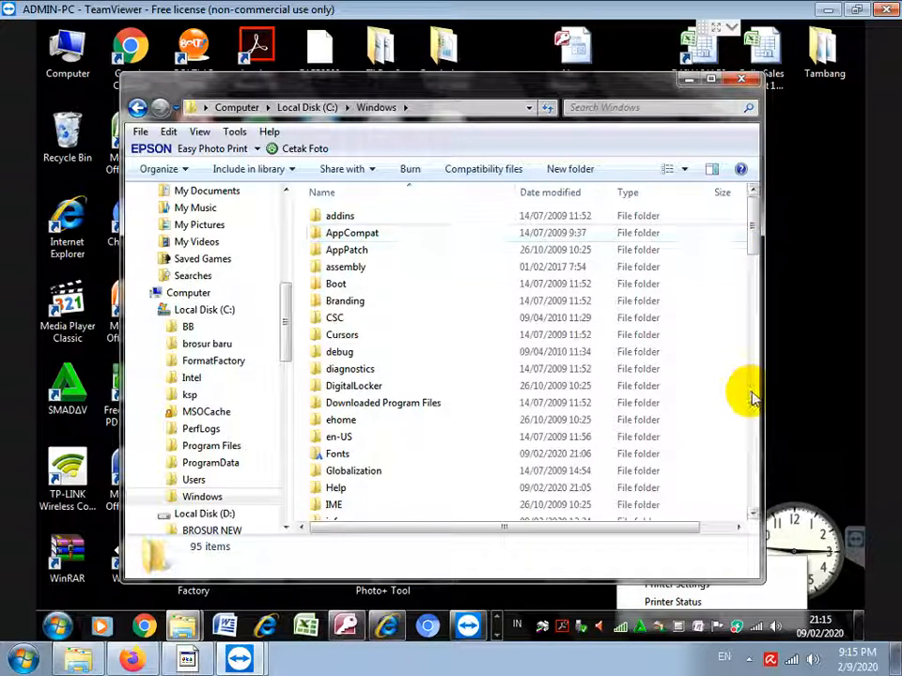
pyautogui.scroll(-12, 752, 399)
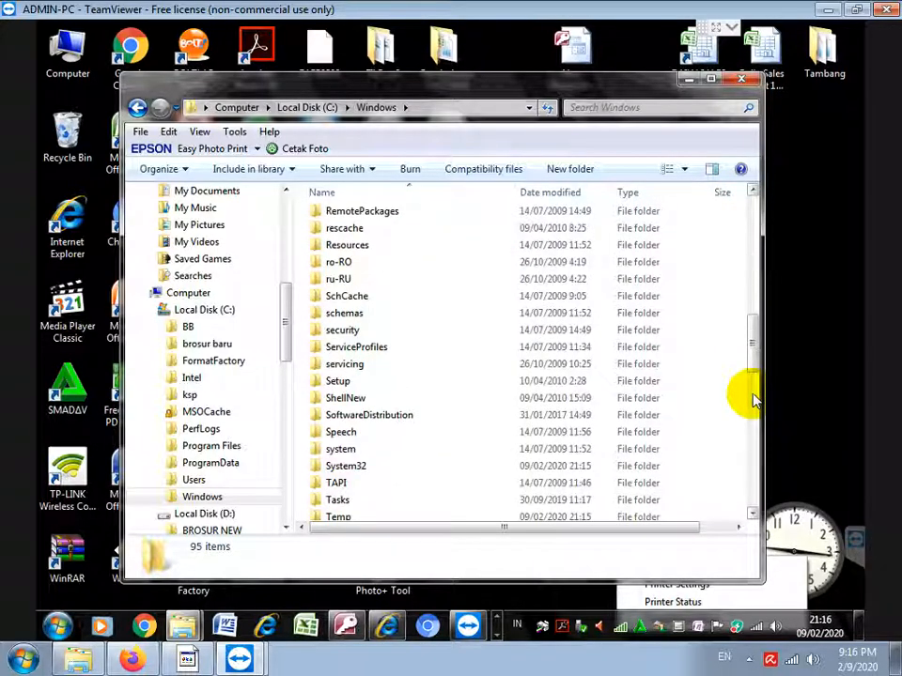
pyautogui.click(351, 467)
pyautogui.doubleClick(351, 467)
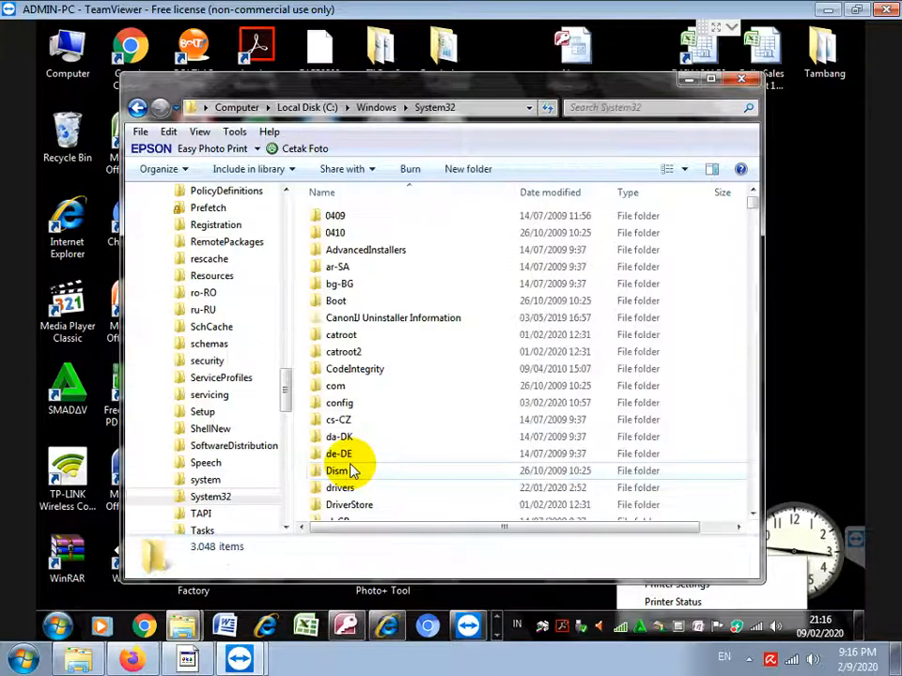
# Switch System32 to List view and locate and select arpro2.dll
pyautogui.click(685, 169)
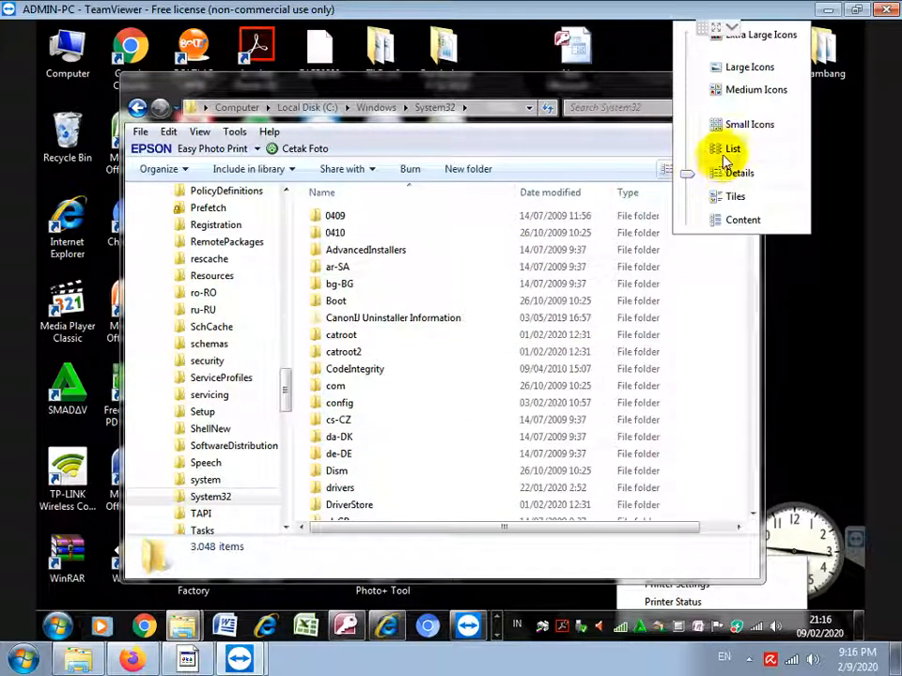
pyautogui.click(726, 148)
pyautogui.click(593, 527)
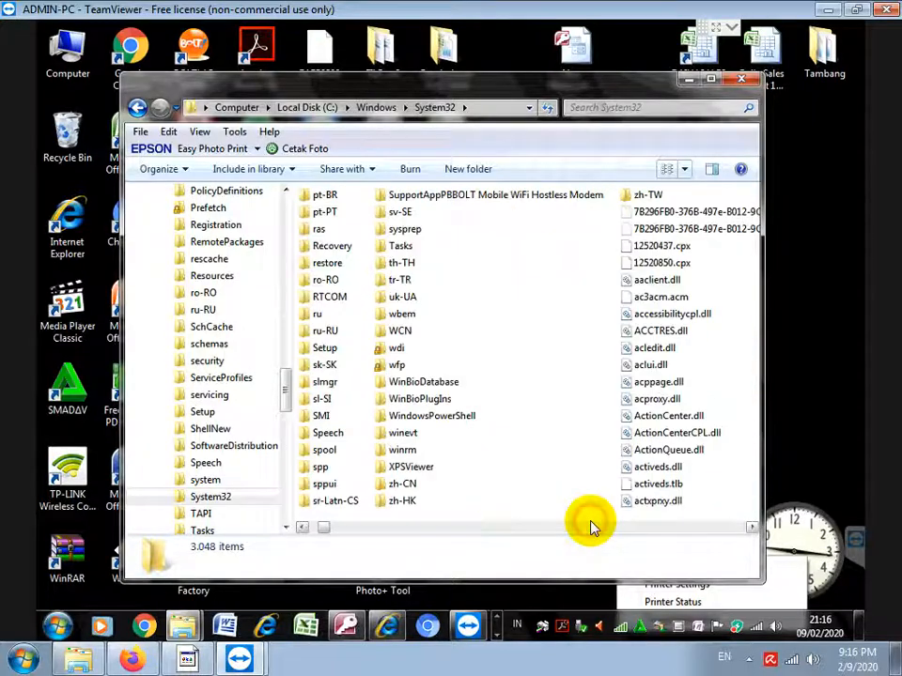
pyautogui.click(593, 527)
pyautogui.click(593, 527)
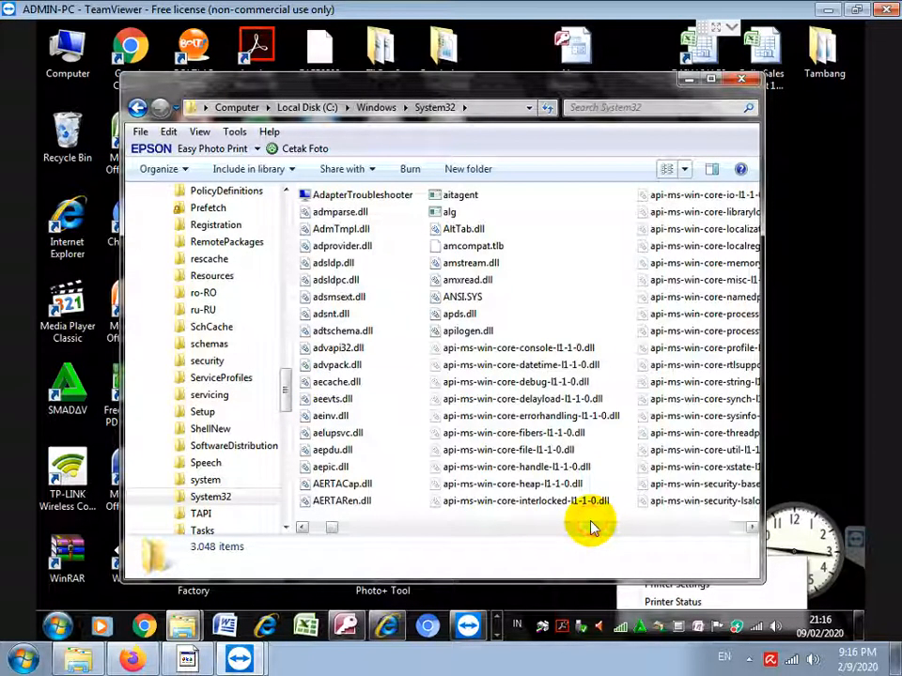
pyautogui.click(593, 527)
pyautogui.click(593, 527)
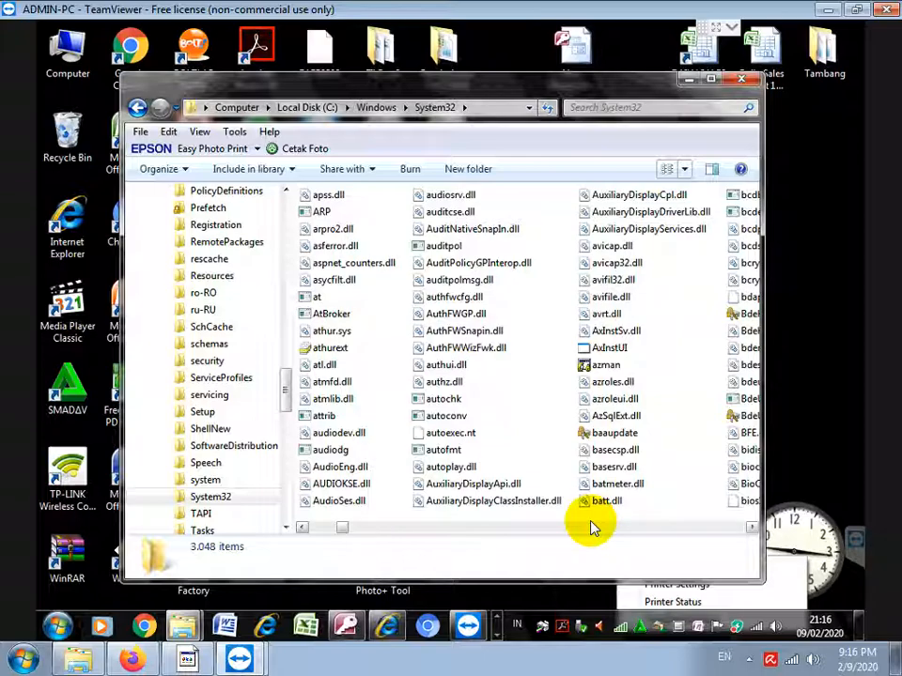
pyautogui.click(332, 228)
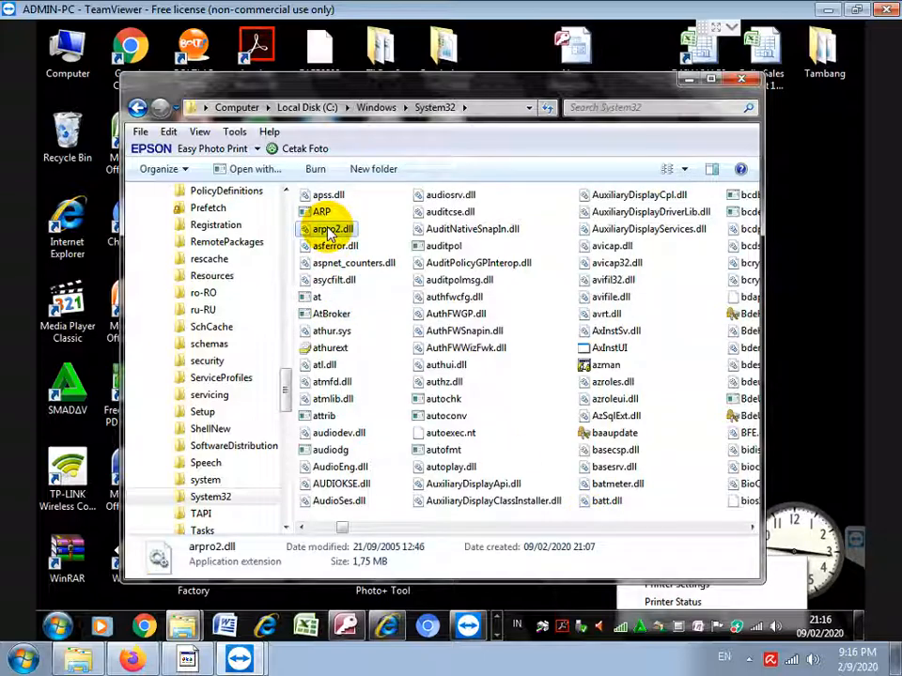
# Launch Command Prompt as administrator from Start > All Programs > Accessories
pyautogui.click(59, 629)
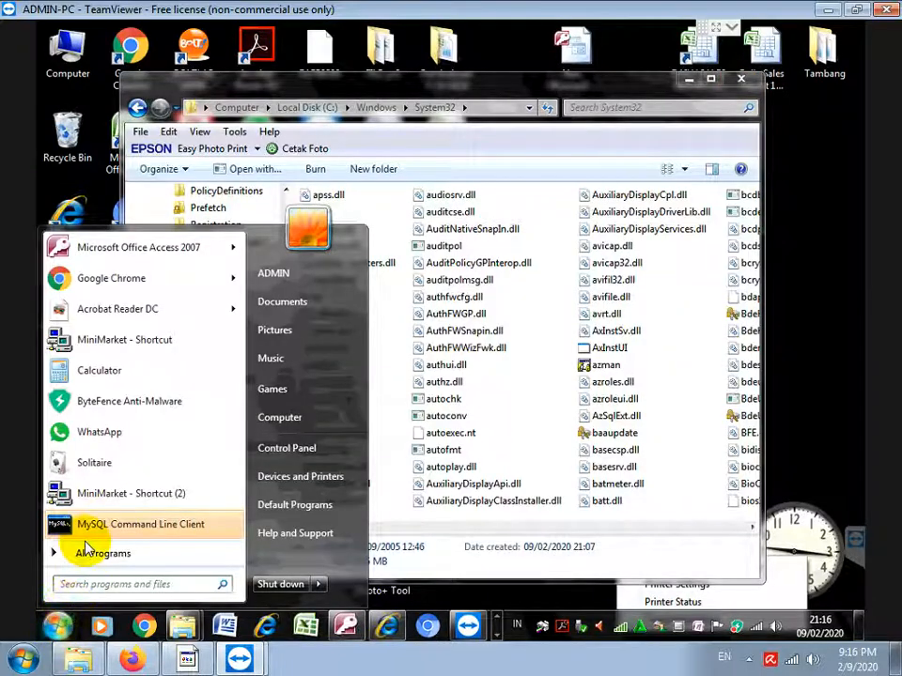
pyautogui.rightClick(93, 527)
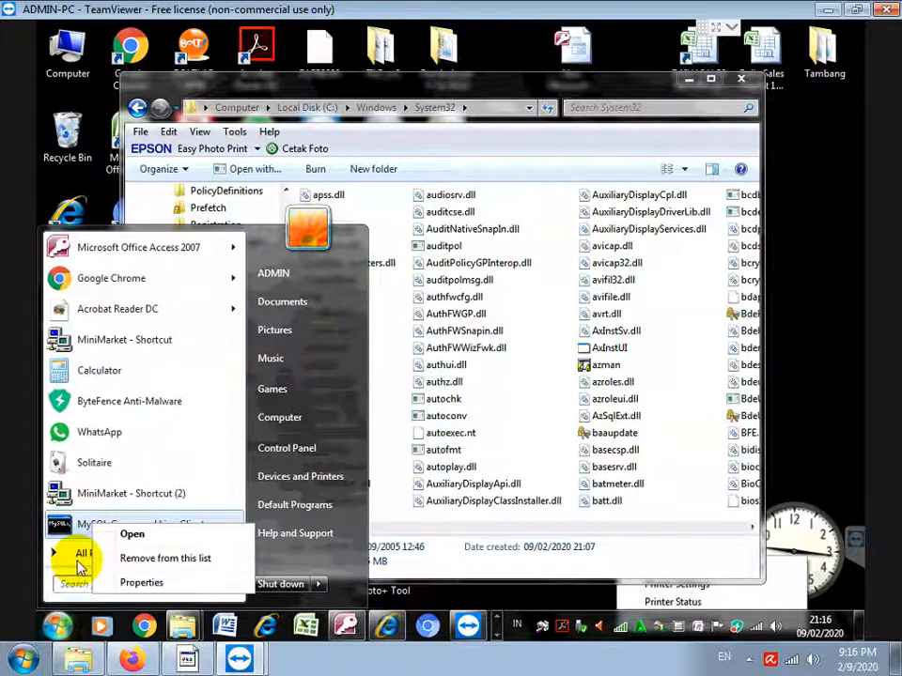
pyautogui.click(80, 559)
pyautogui.click(81, 553)
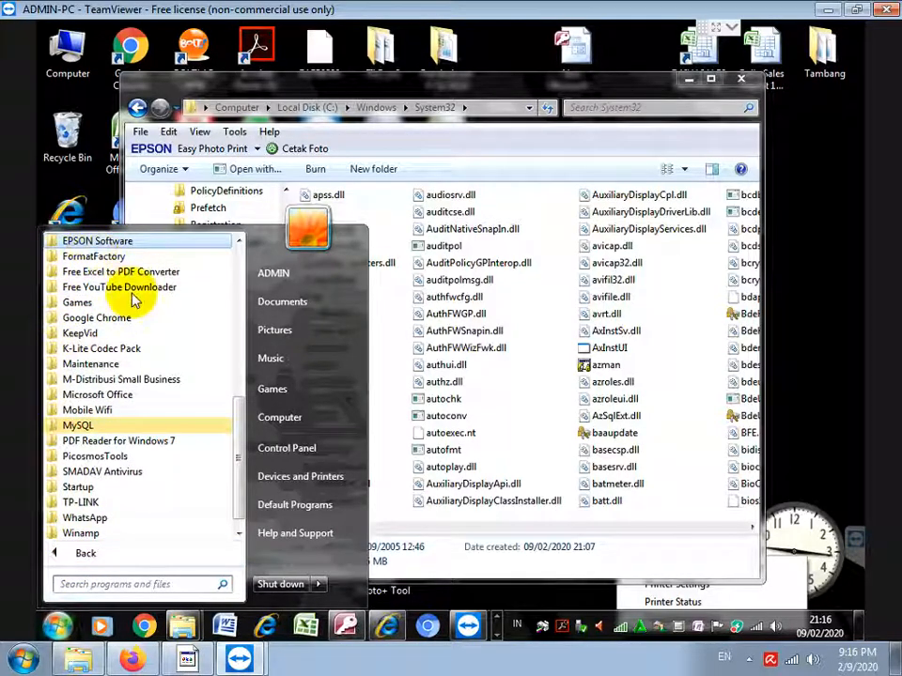
pyautogui.scroll(6, 201, 258)
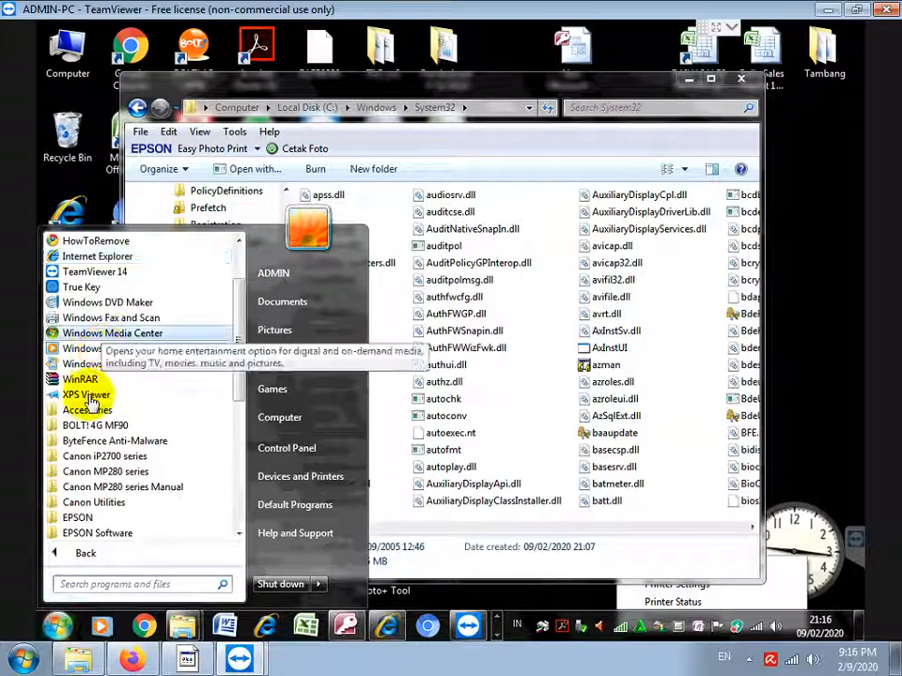
pyautogui.click(71, 409)
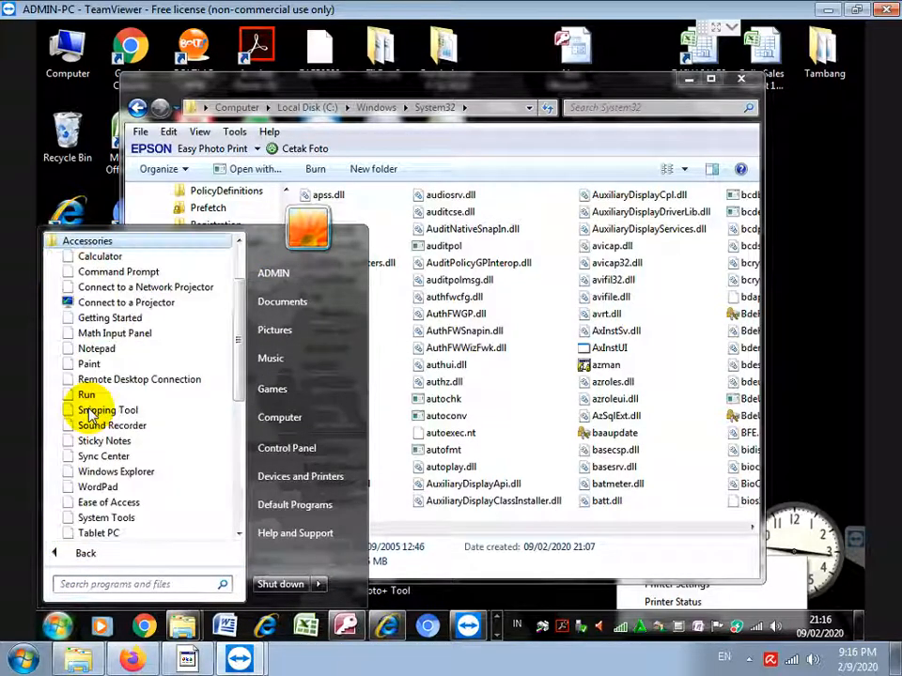
pyautogui.rightClick(112, 274)
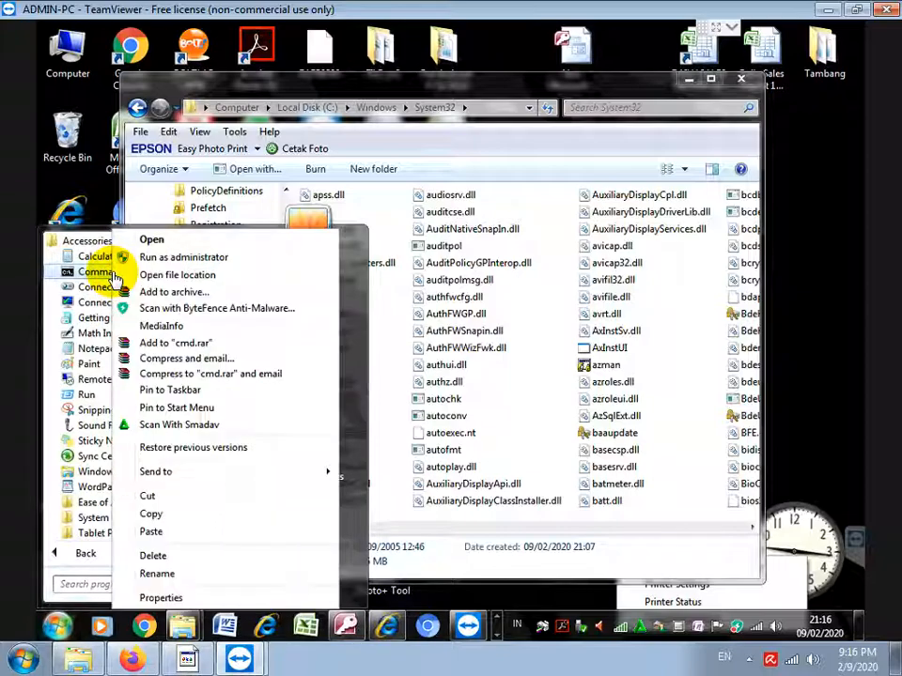
pyautogui.click(189, 259)
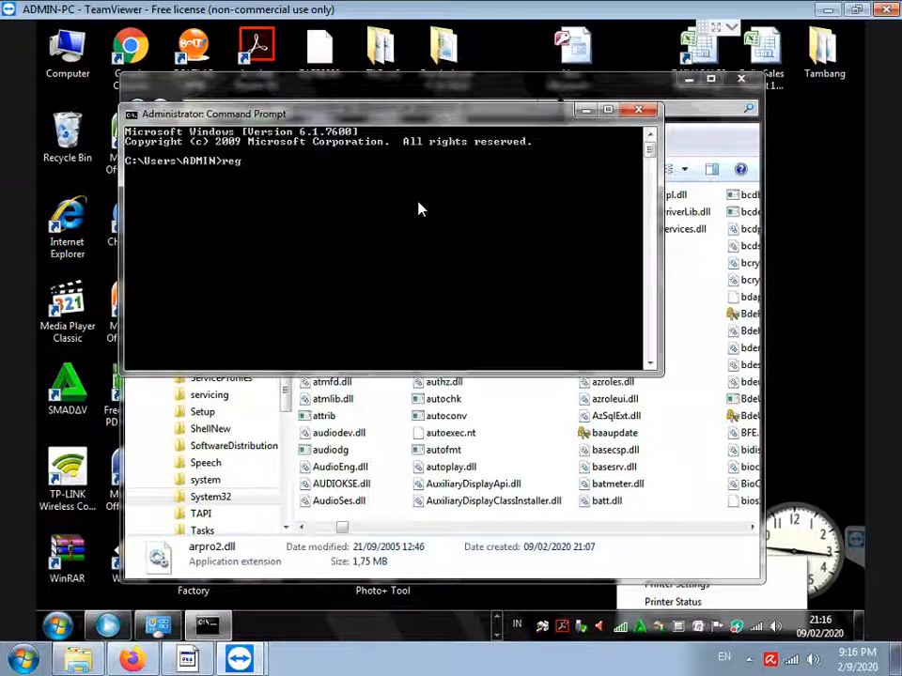
# Register arpro2.dll with regsvr32 "c:\windows\system32\arpro2.dll", confirm success, and minimize both windows
pyautogui.write('regsvr32 "c:\\windows\\')
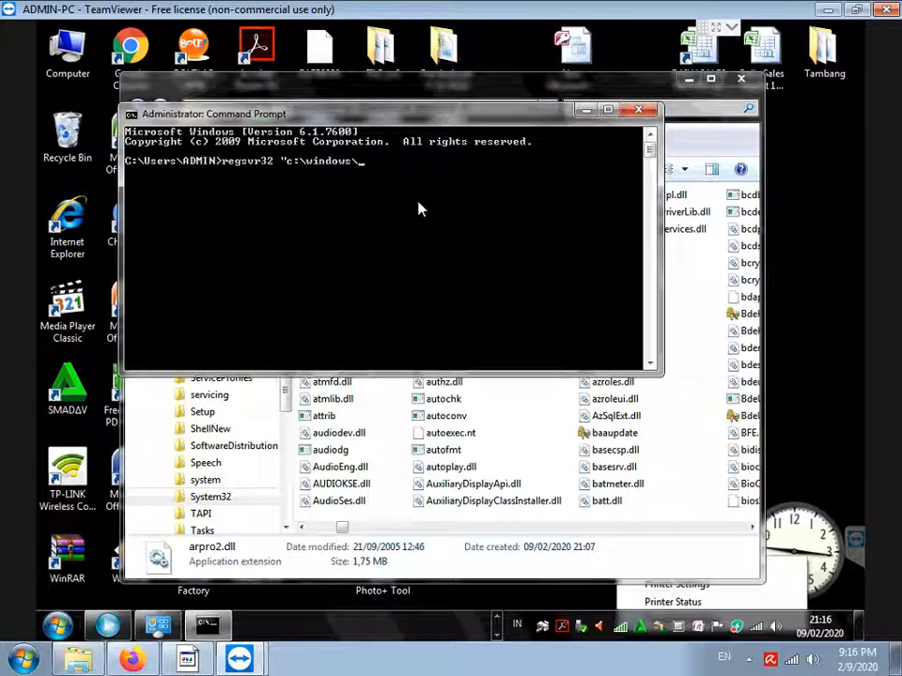
pyautogui.write('system32\\arpro')
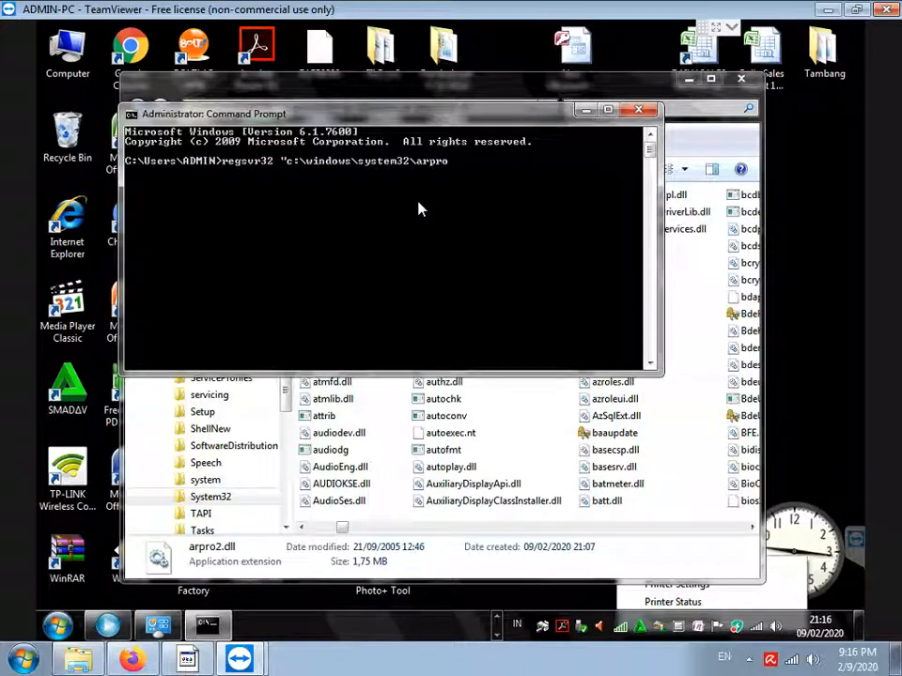
pyautogui.write('2.dll"')
pyautogui.press('Return')
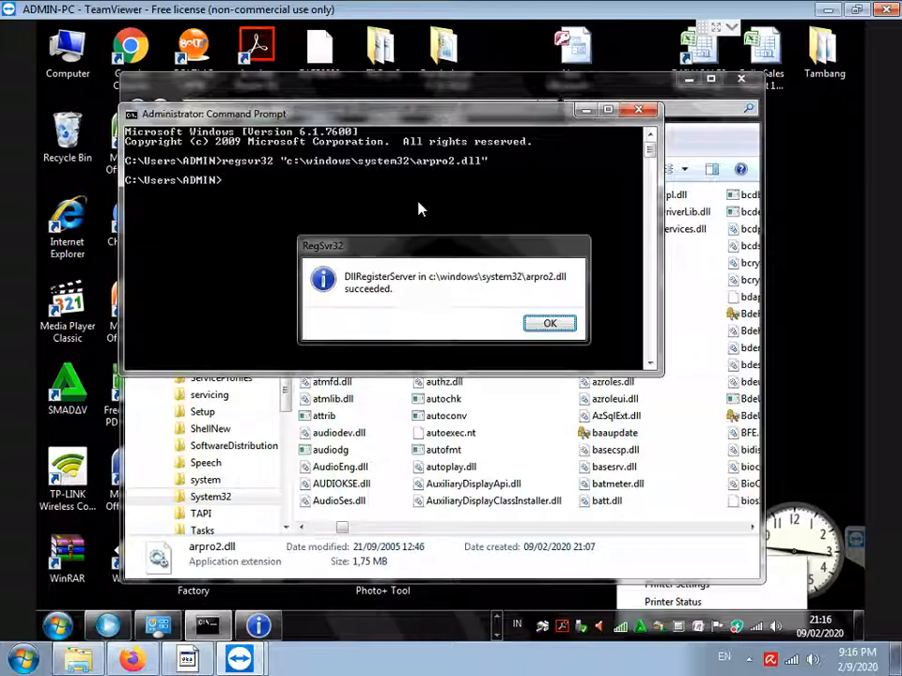
pyautogui.press('Return')
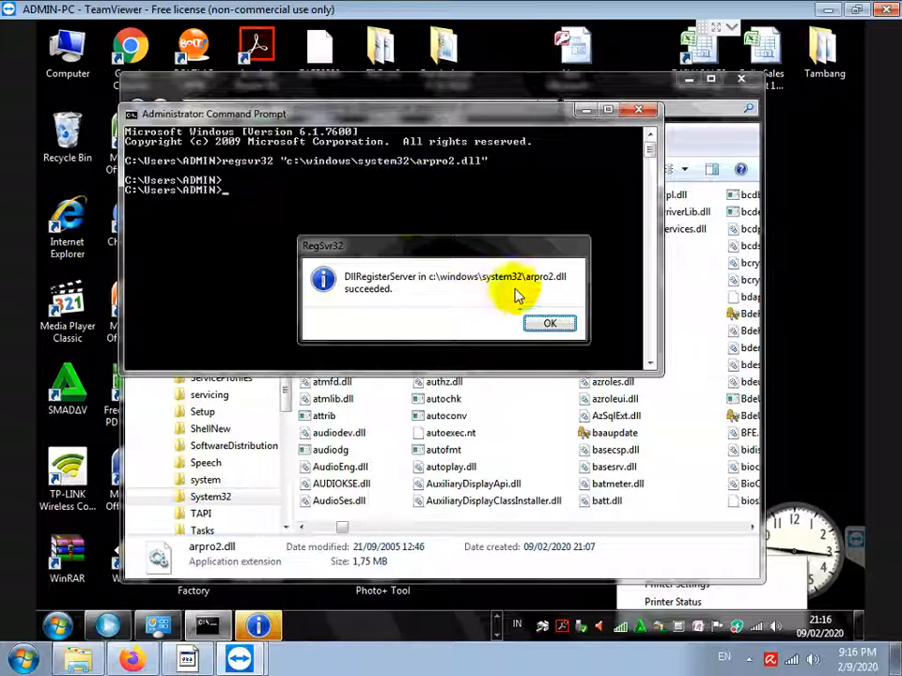
pyautogui.click(541, 325)
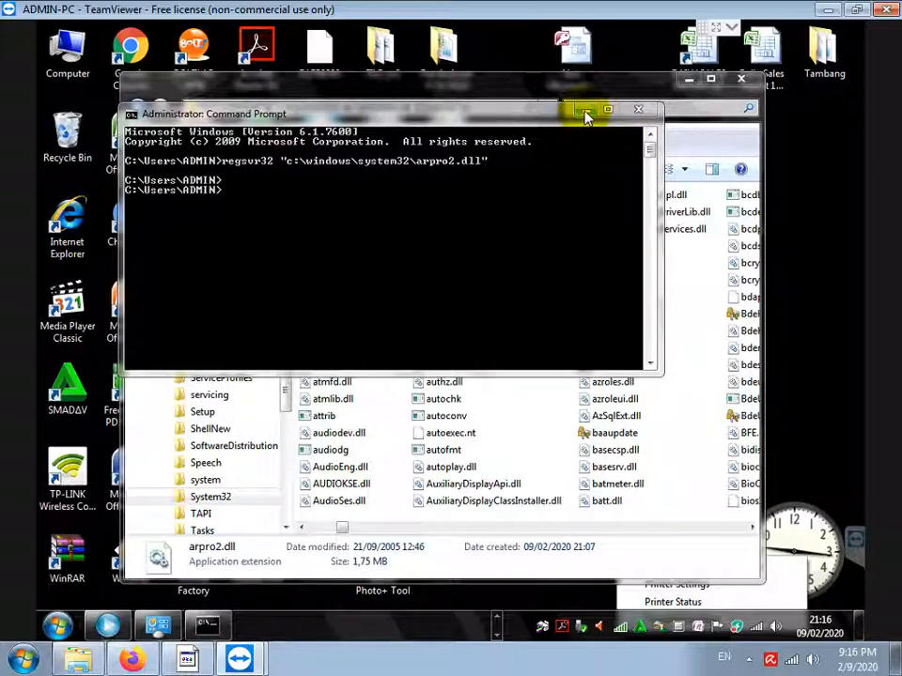
pyautogui.click(584, 111)
pyautogui.click(689, 80)
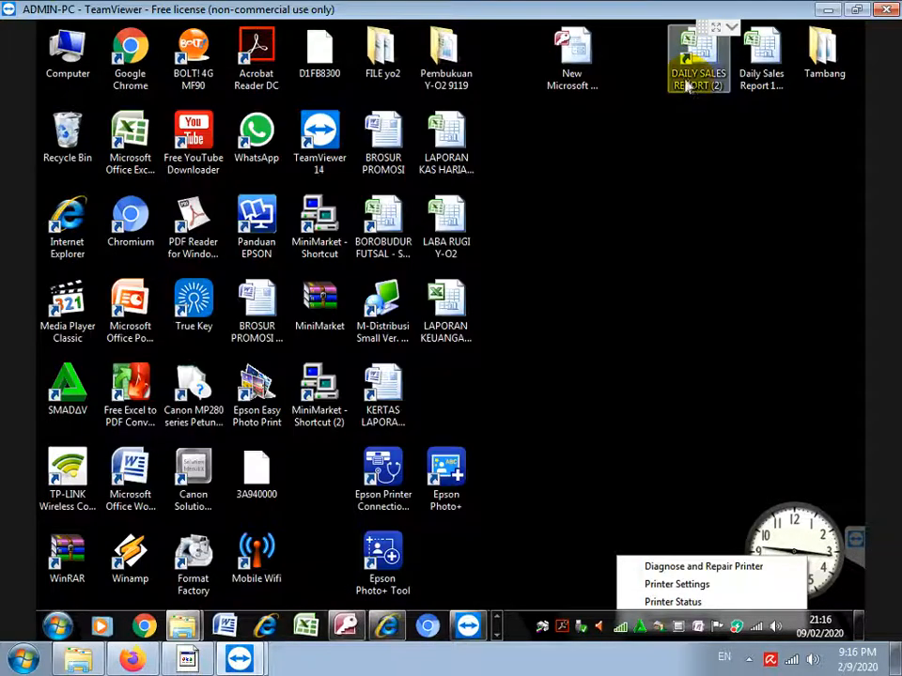
# Relaunch MiniMarket from MiniMarket - Shortcut (2) and log in as admin
pyautogui.doubleClick(322, 406)
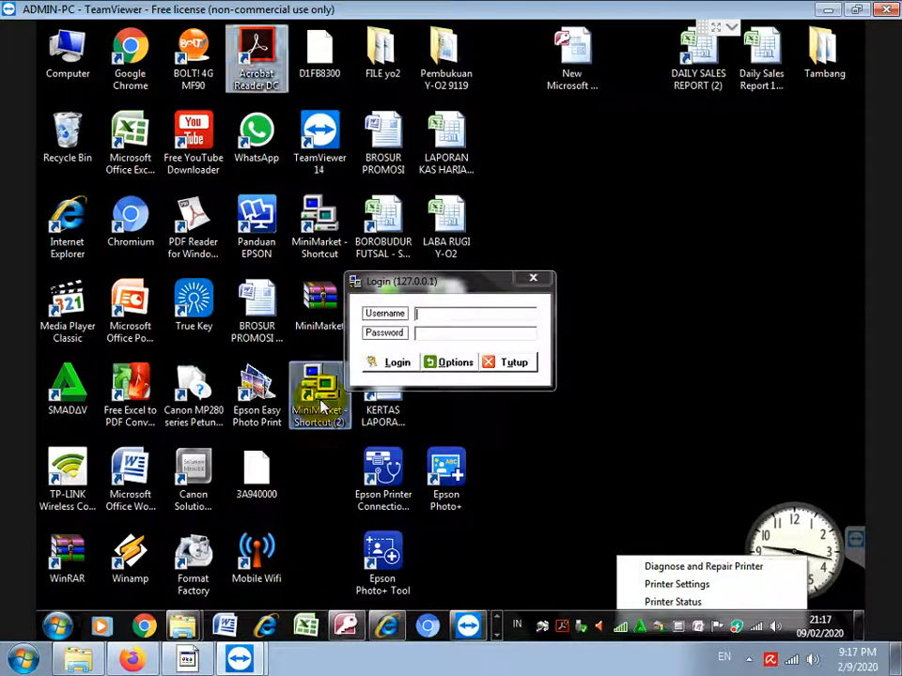
pyautogui.click(462, 317)
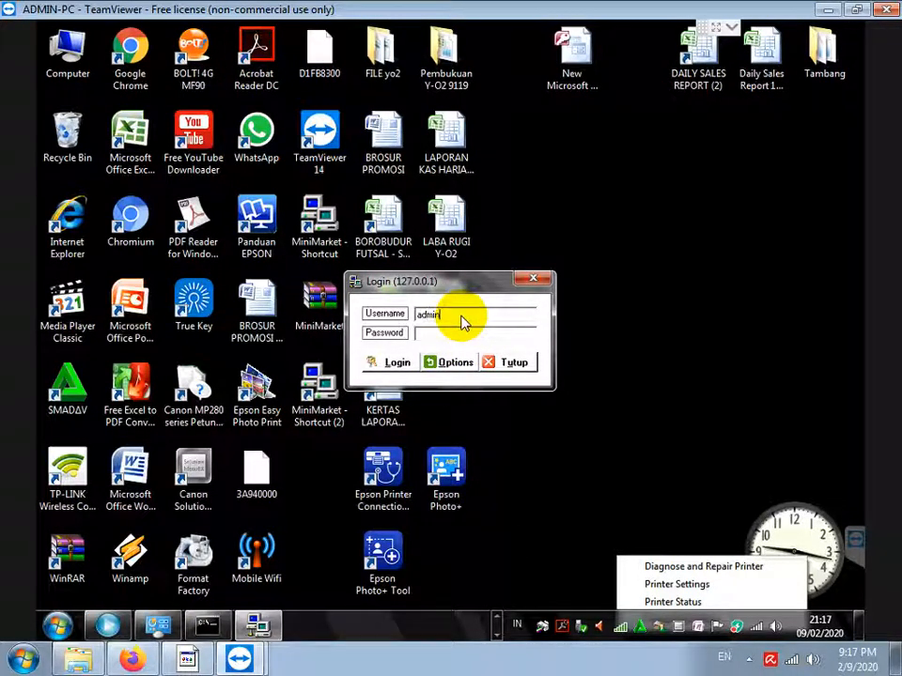
pyautogui.click(376, 363)
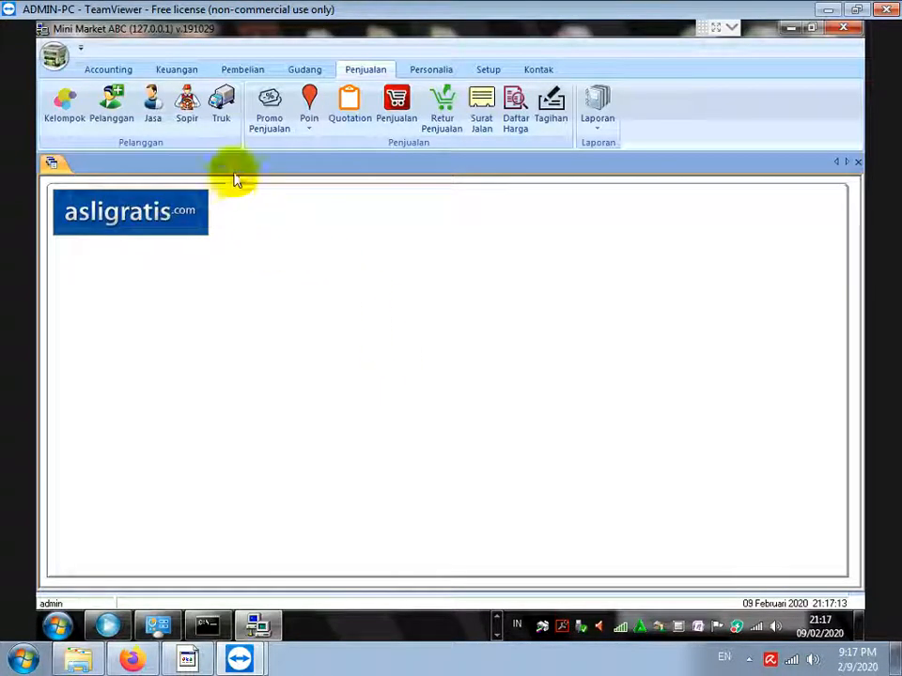
# Run Keuangan > Laporan > Laporan Kas with start year 0001, now showing 114.000 total
pyautogui.click(178, 73)
pyautogui.click(653, 127)
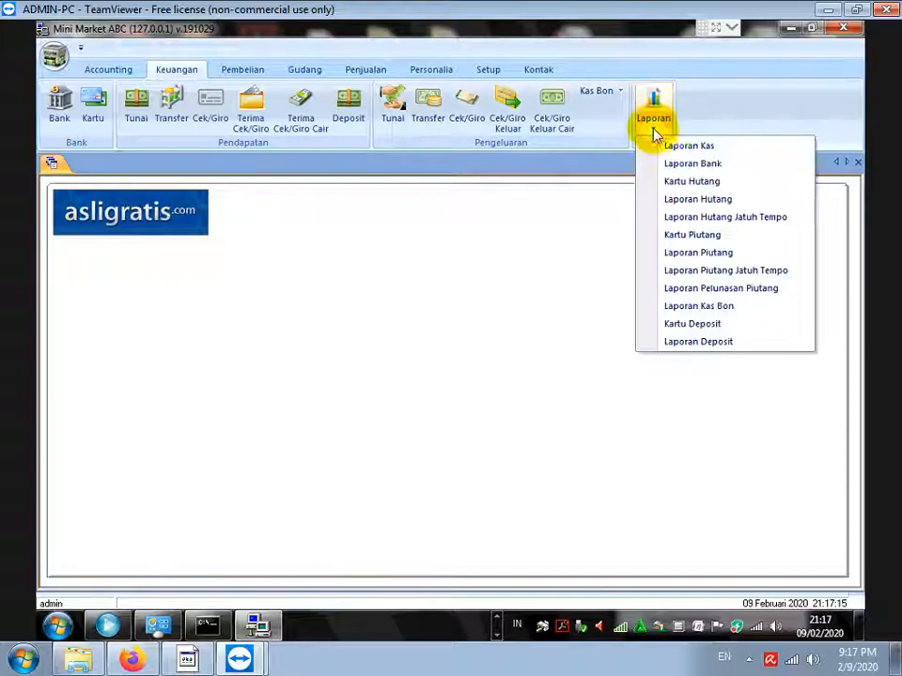
pyautogui.click(667, 146)
pyautogui.click(498, 296)
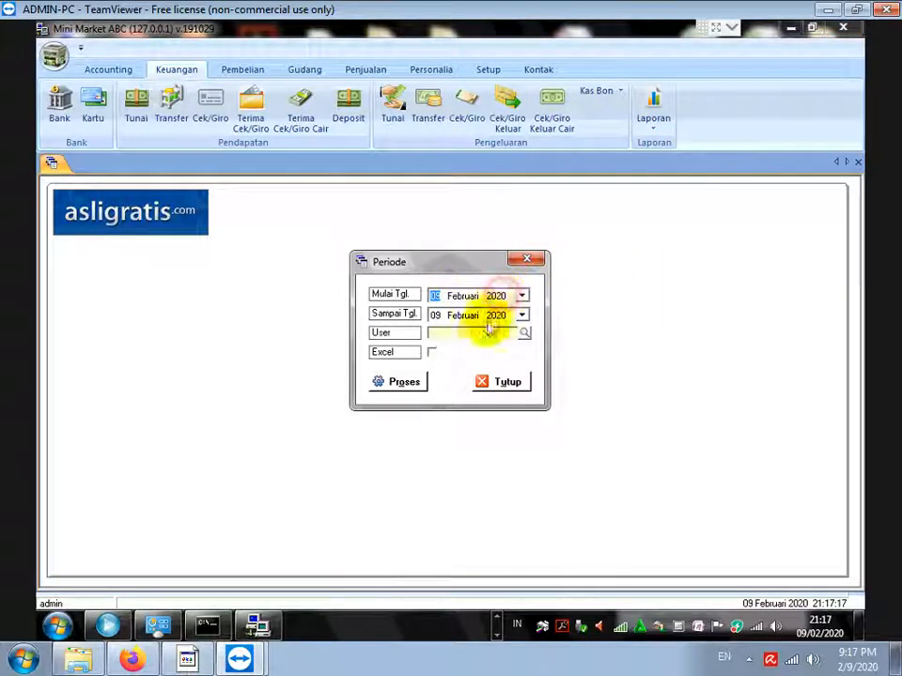
pyautogui.write('1')
pyautogui.click(409, 382)
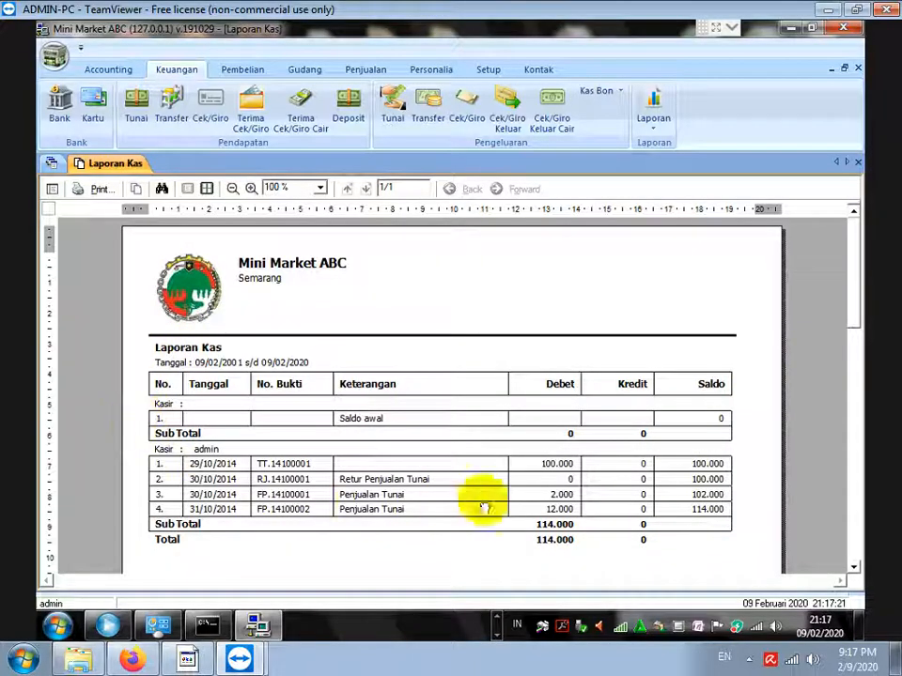
# Return to Notepad and add the line TUNGGU VIDEO TUTORIAL SELANJUTNYA, starting TERIMA below
pyautogui.click(198, 660)
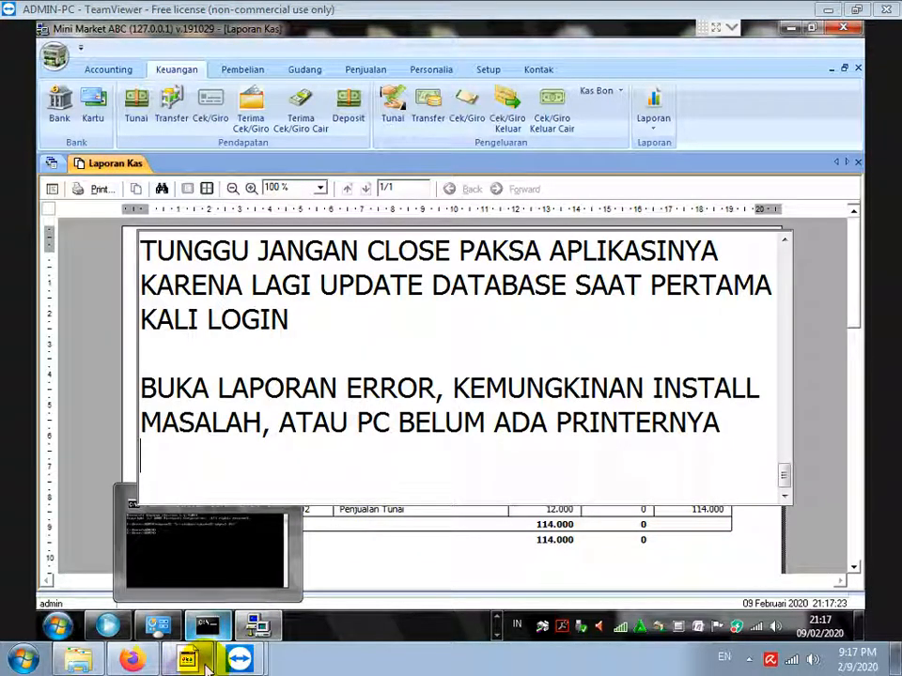
pyautogui.click(197, 661)
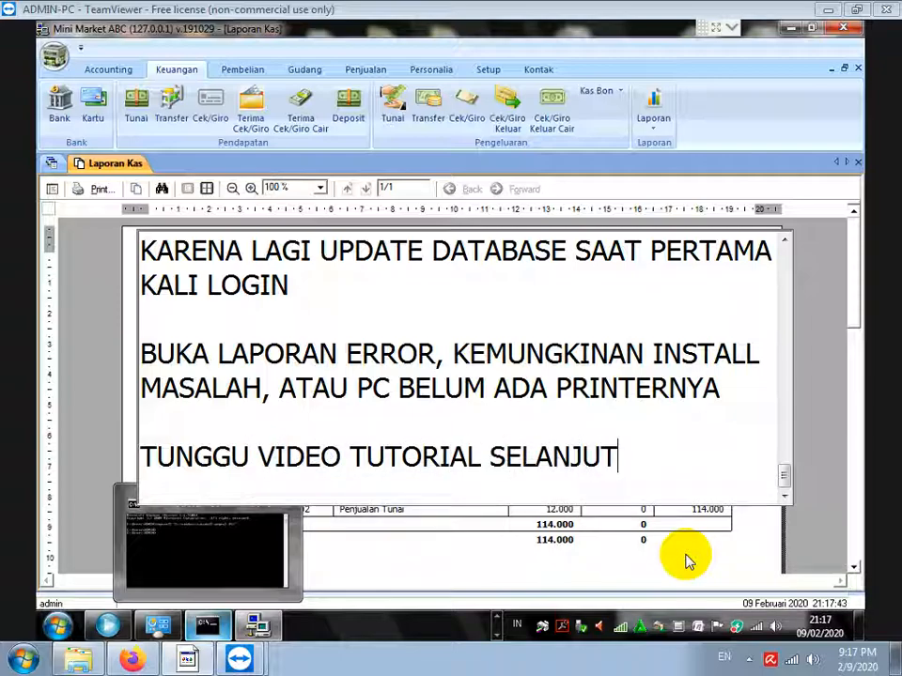
pyautogui.press('Return')
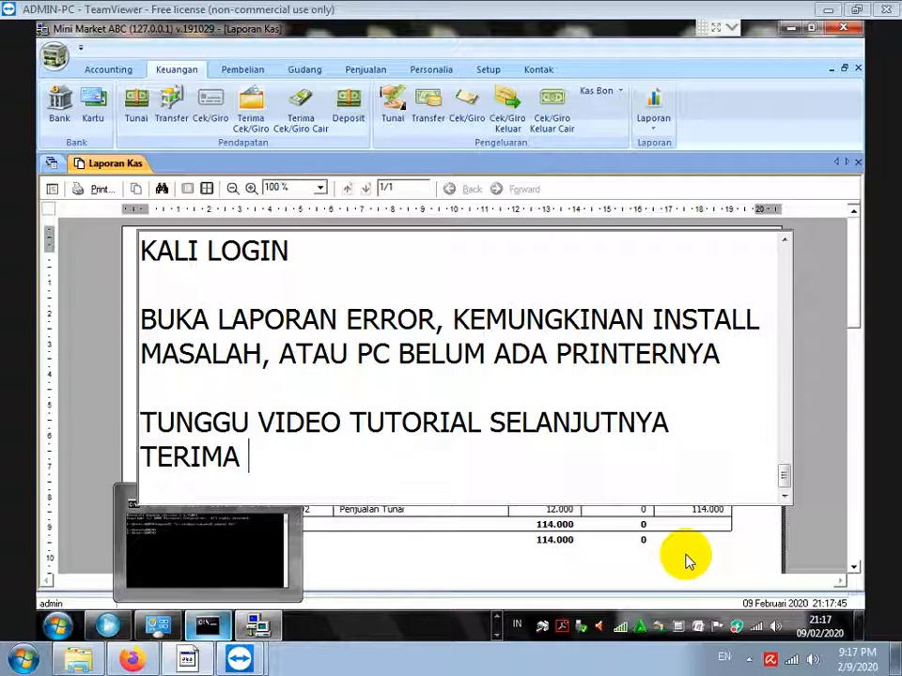